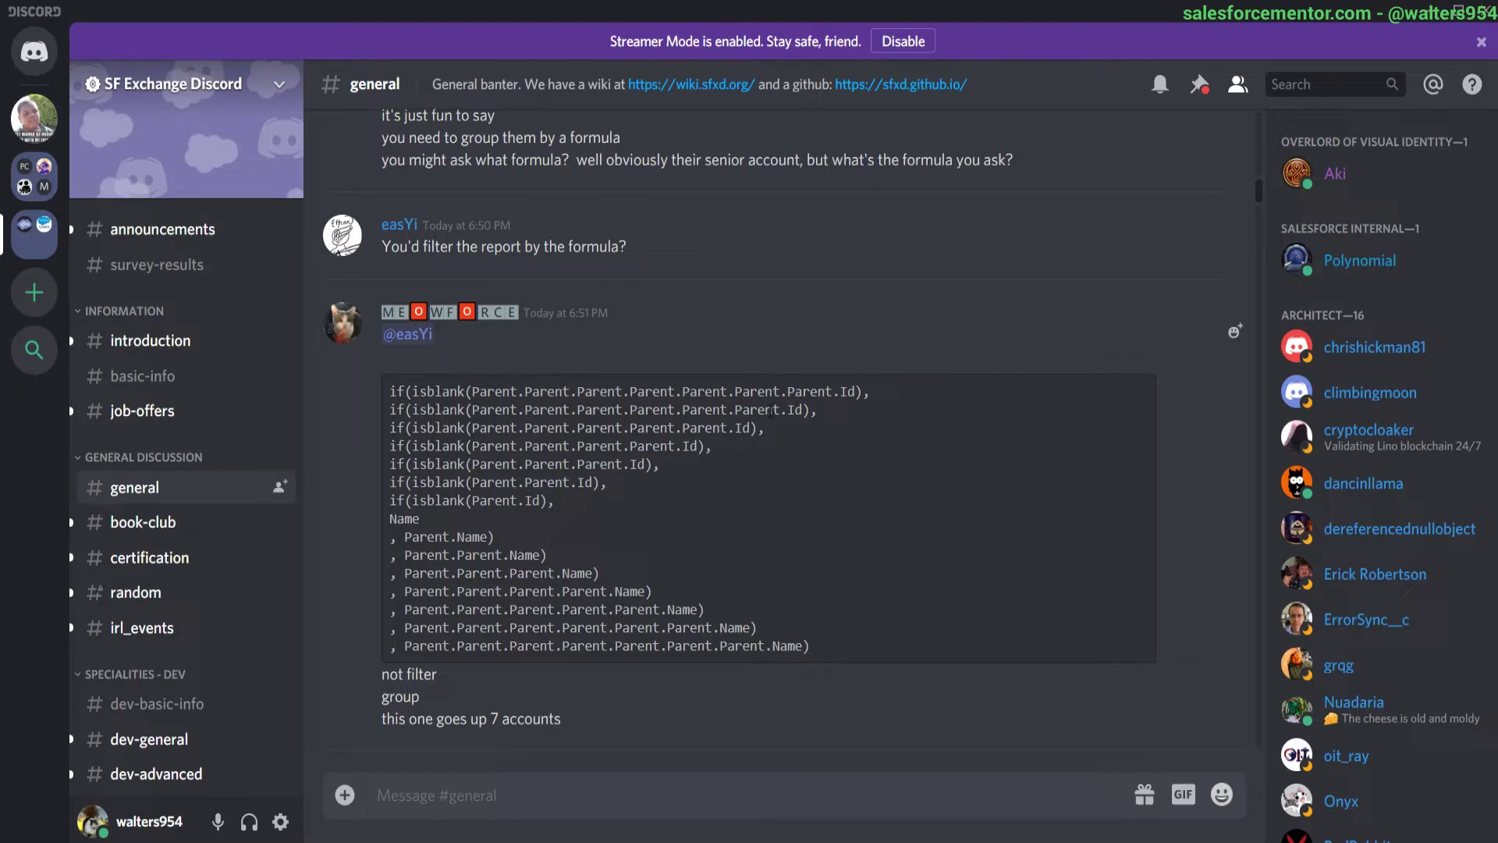
# Step: Review the nested IF parent-hierarchy formula in the Discord chat
pyautogui.moveTo(392, 394); pyautogui.dragTo(888, 611)
pyautogui.click(860, 569)
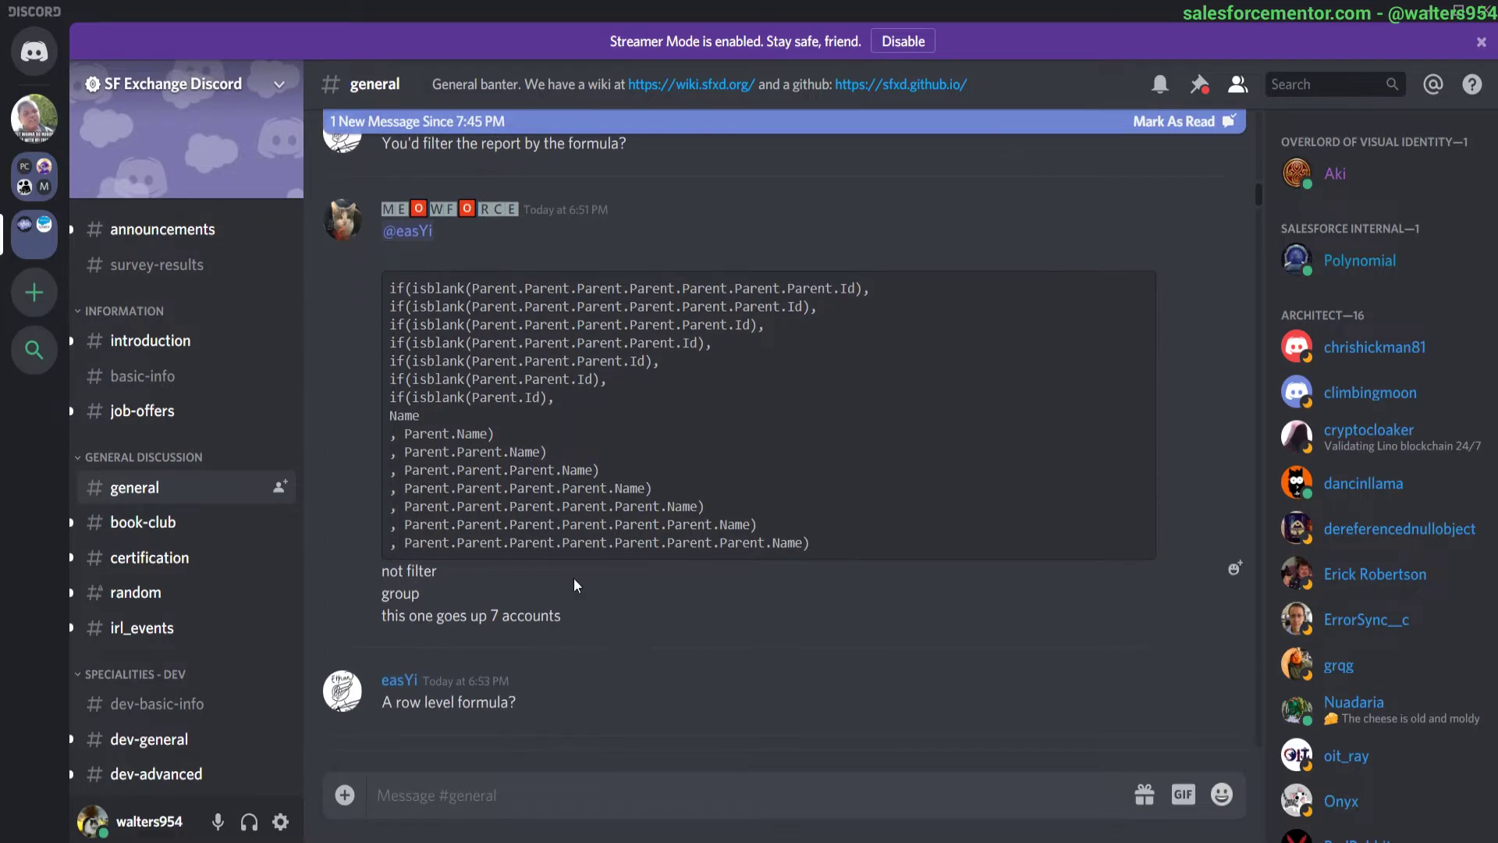
pyautogui.scroll(-15, 576, 586)
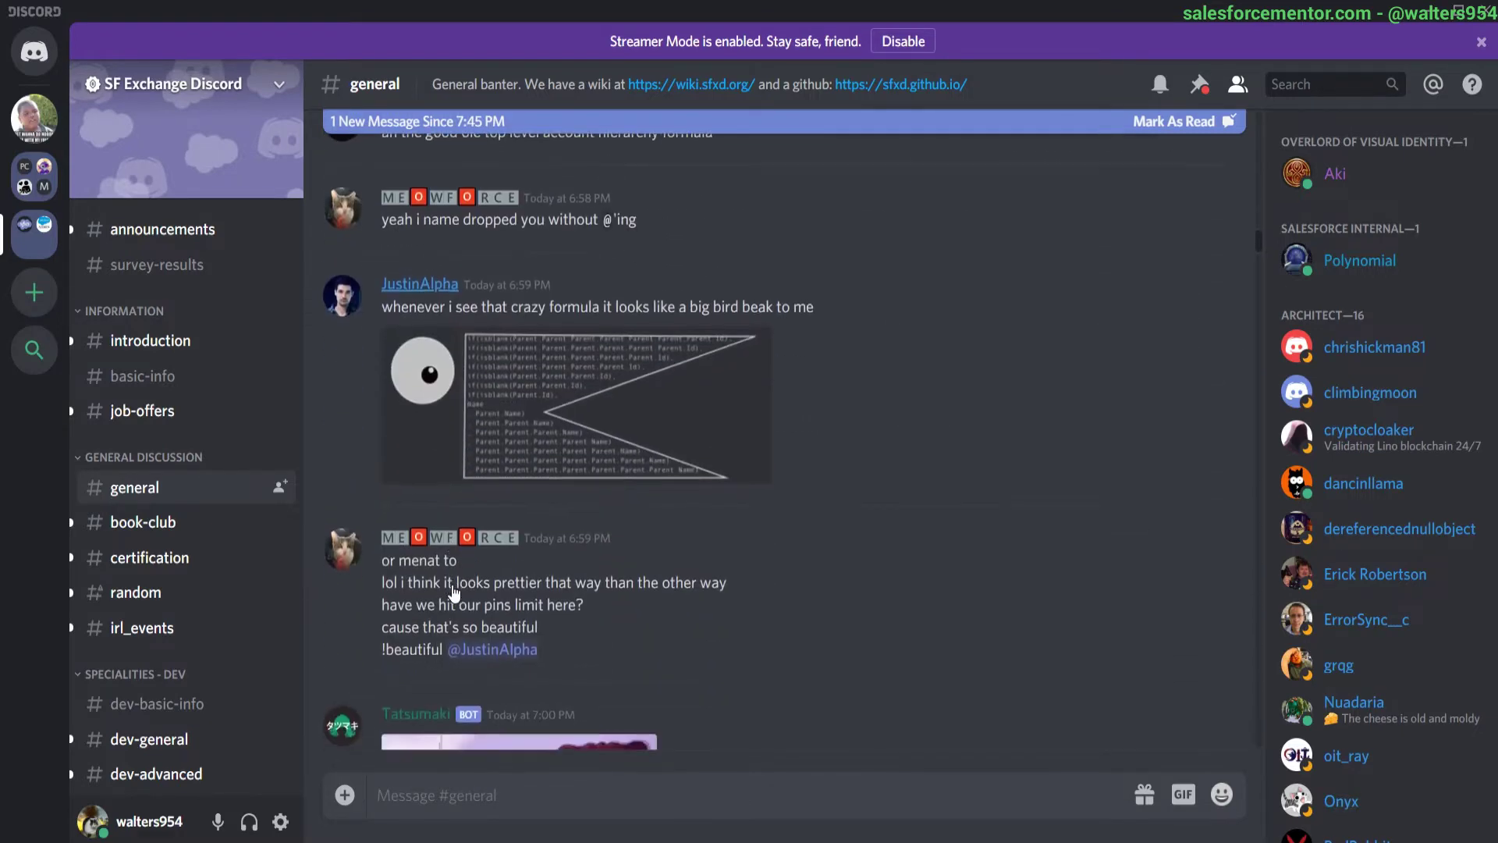
pyautogui.scroll(-20, 453, 593)
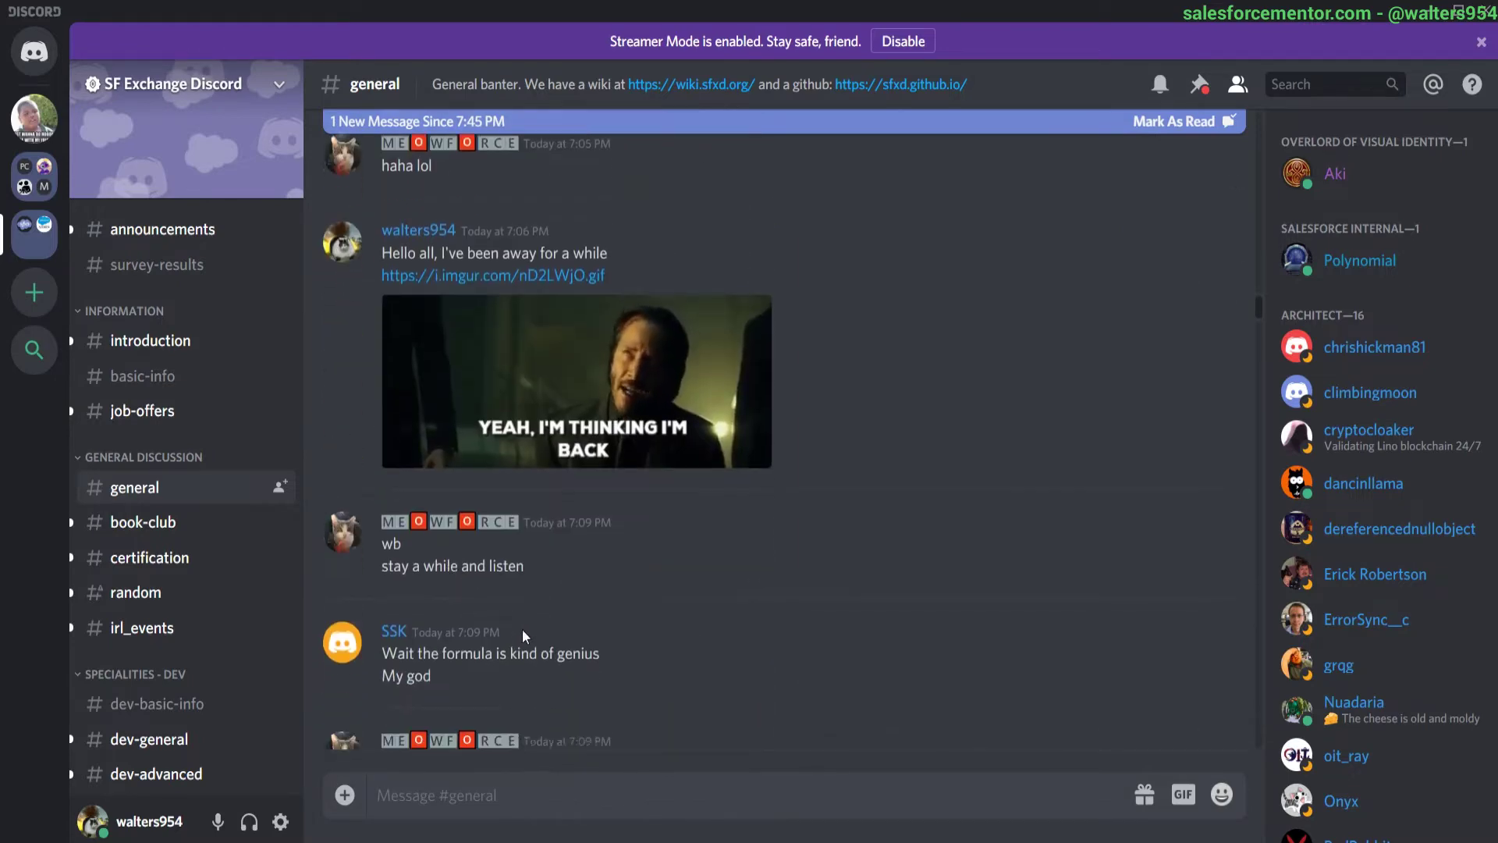
pyautogui.scroll(-20, 524, 636)
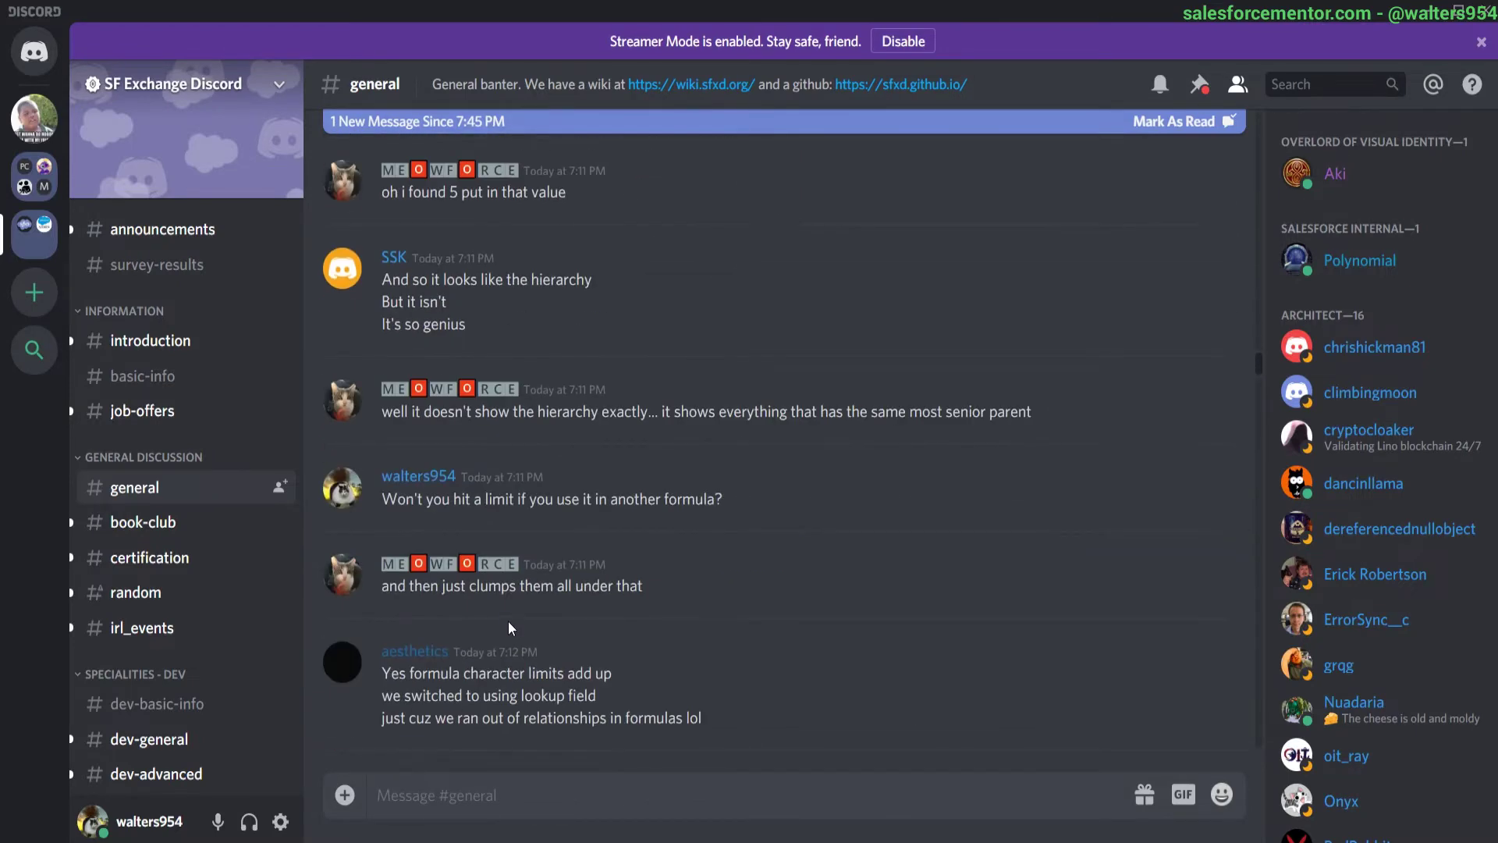
pyautogui.scroll(-6, 511, 628)
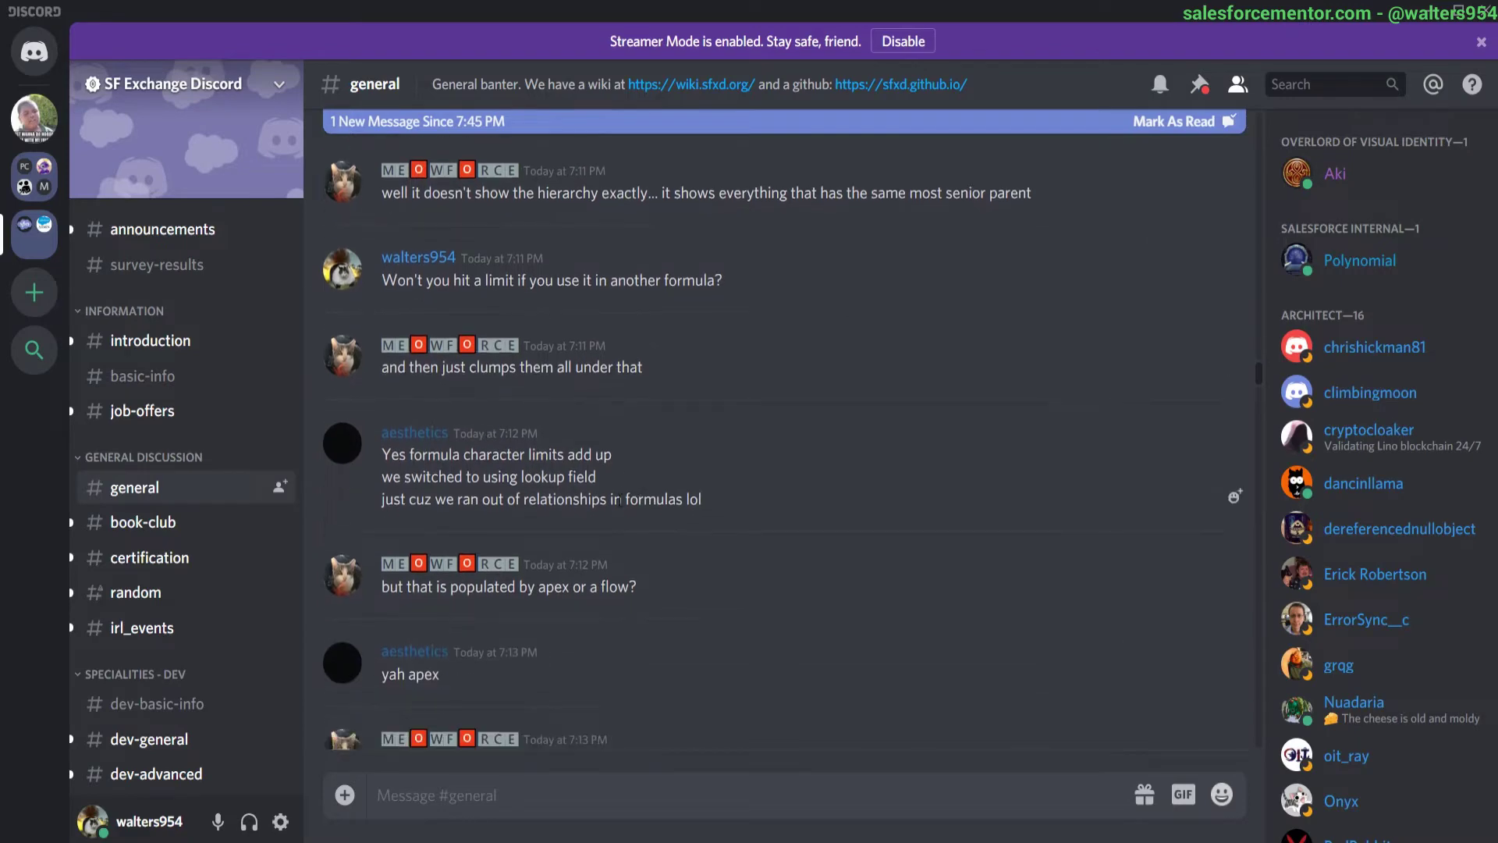
pyautogui.scroll(-10, 619, 508)
pyautogui.scroll(-6, 624, 522)
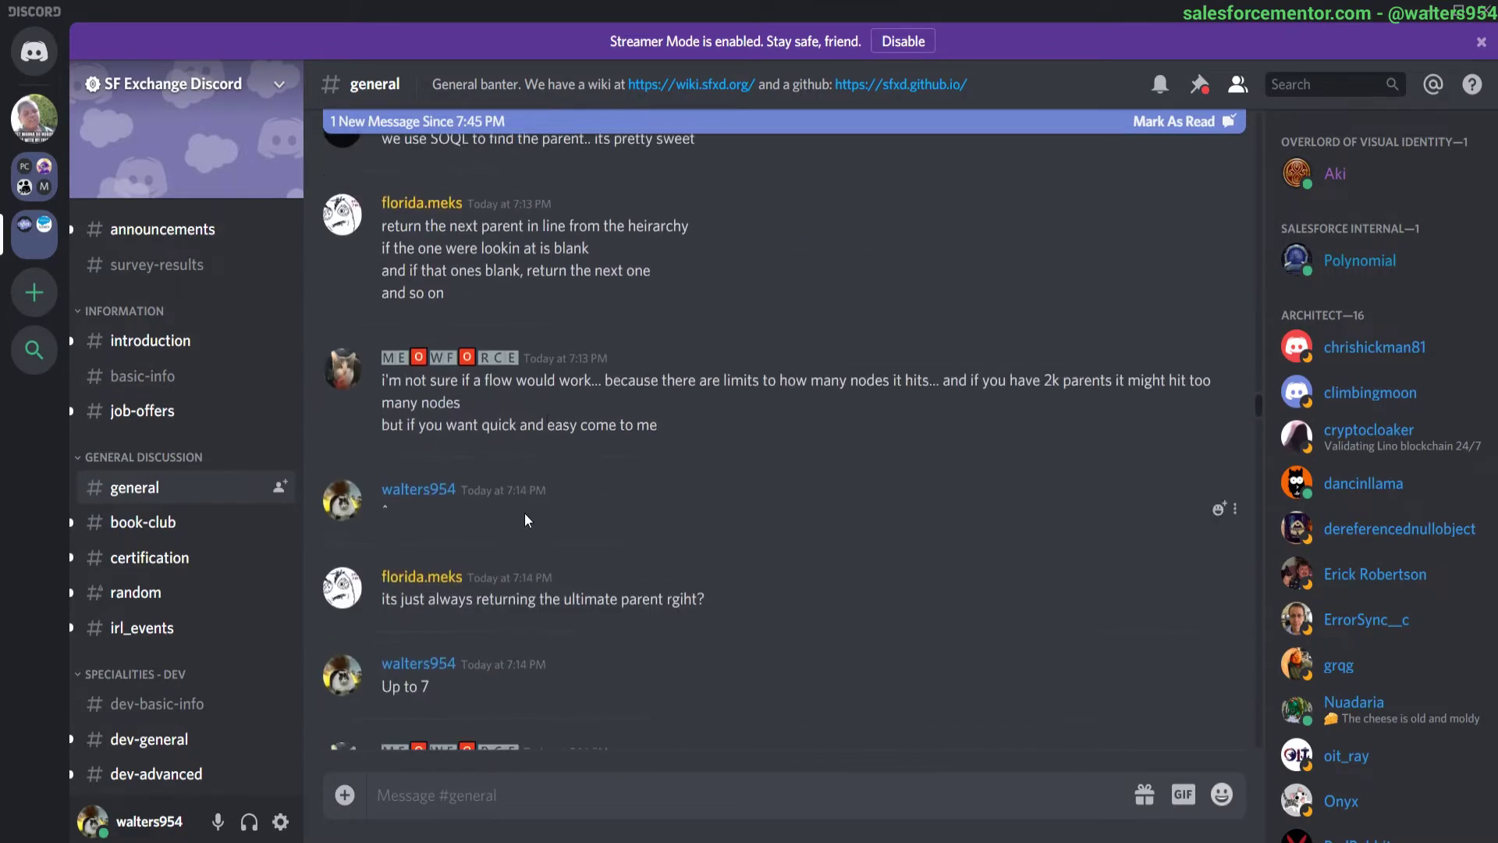
pyautogui.scroll(-8, 522, 513)
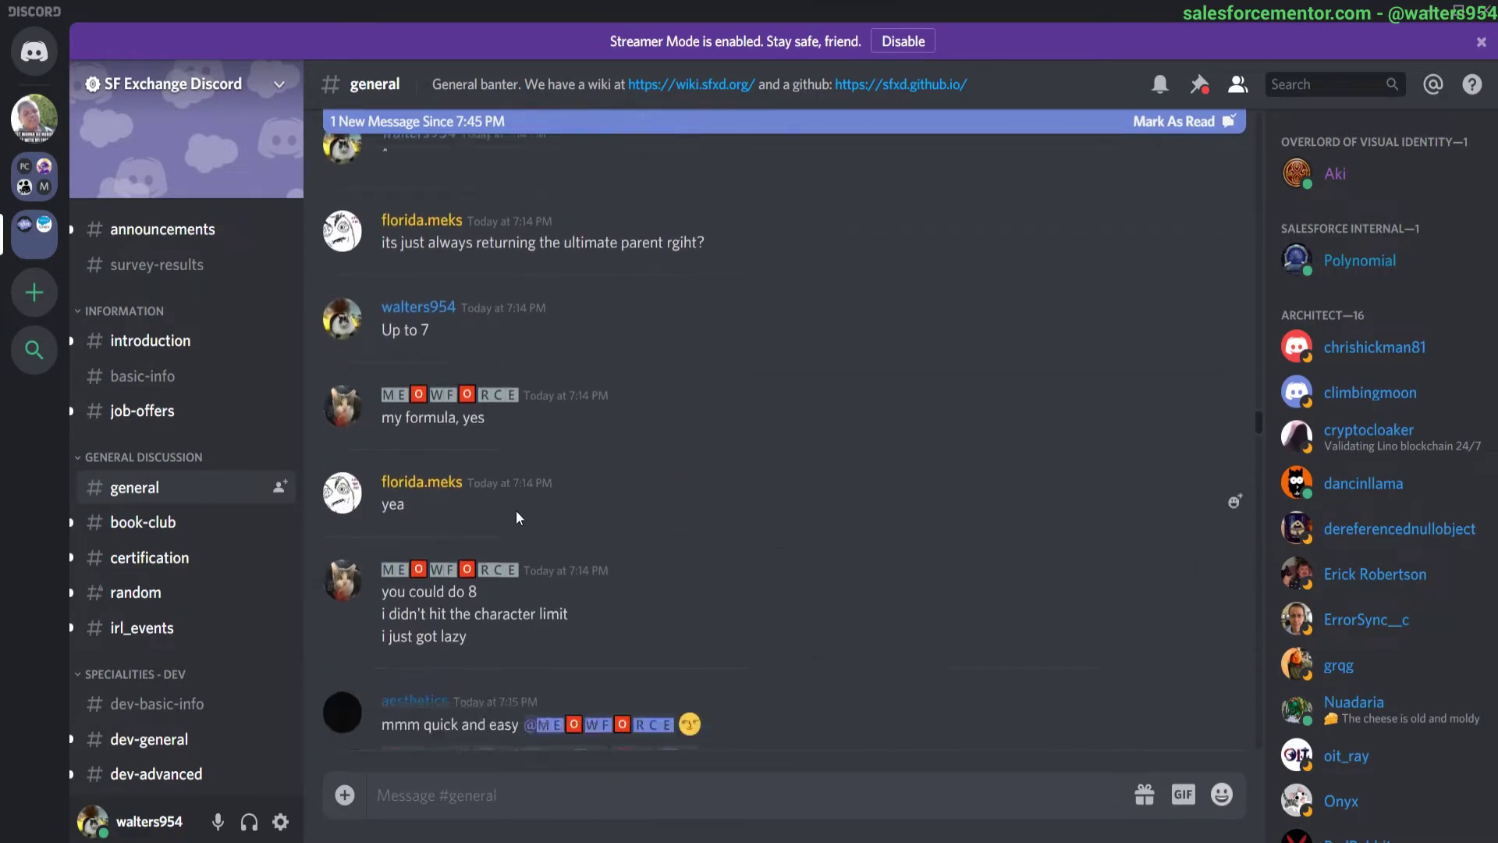
pyautogui.scroll(-13, 515, 510)
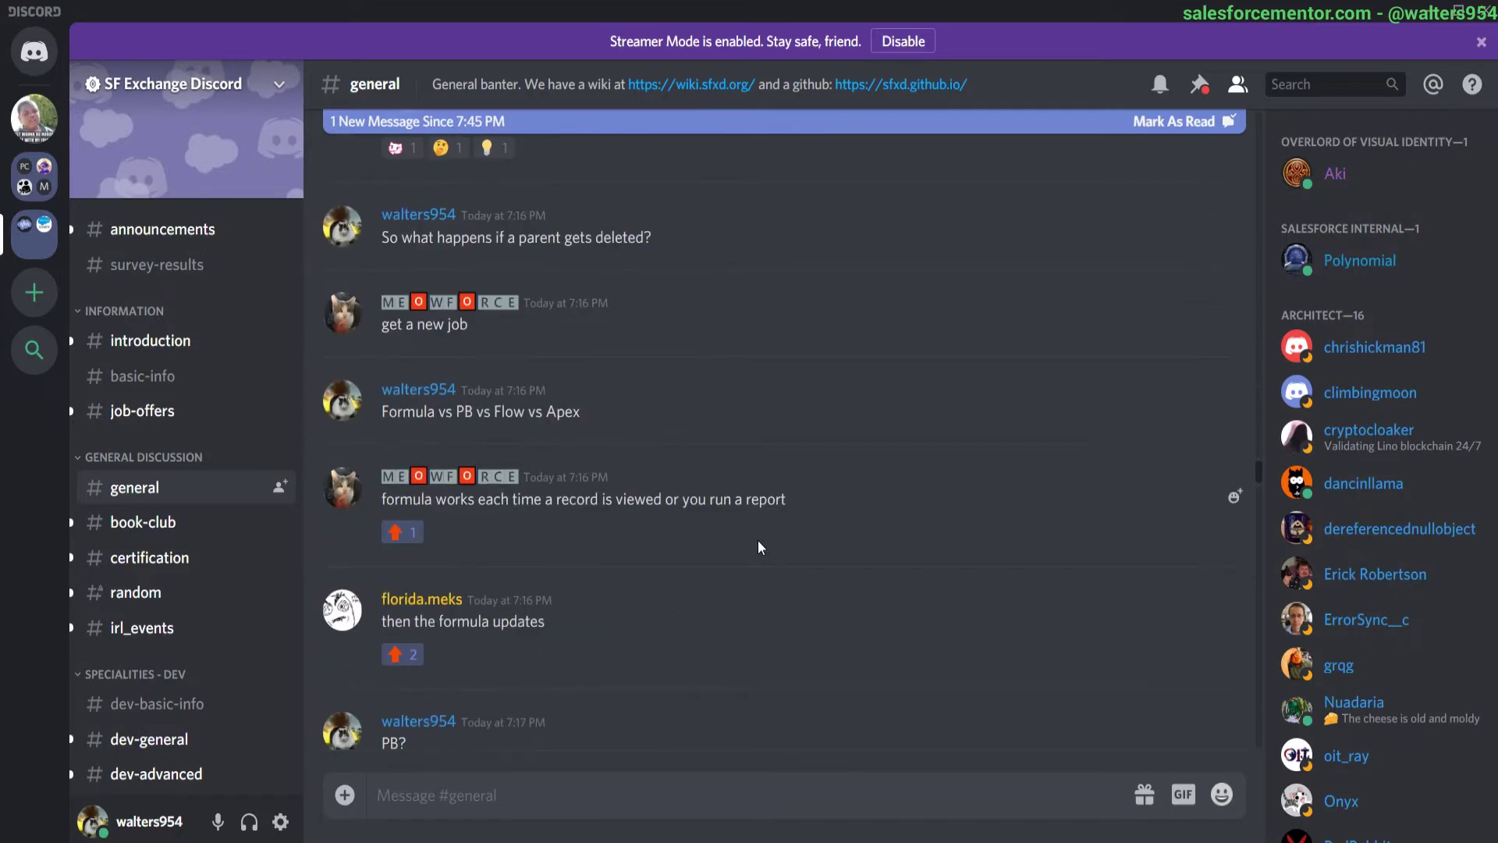
pyautogui.scroll(-7, 758, 541)
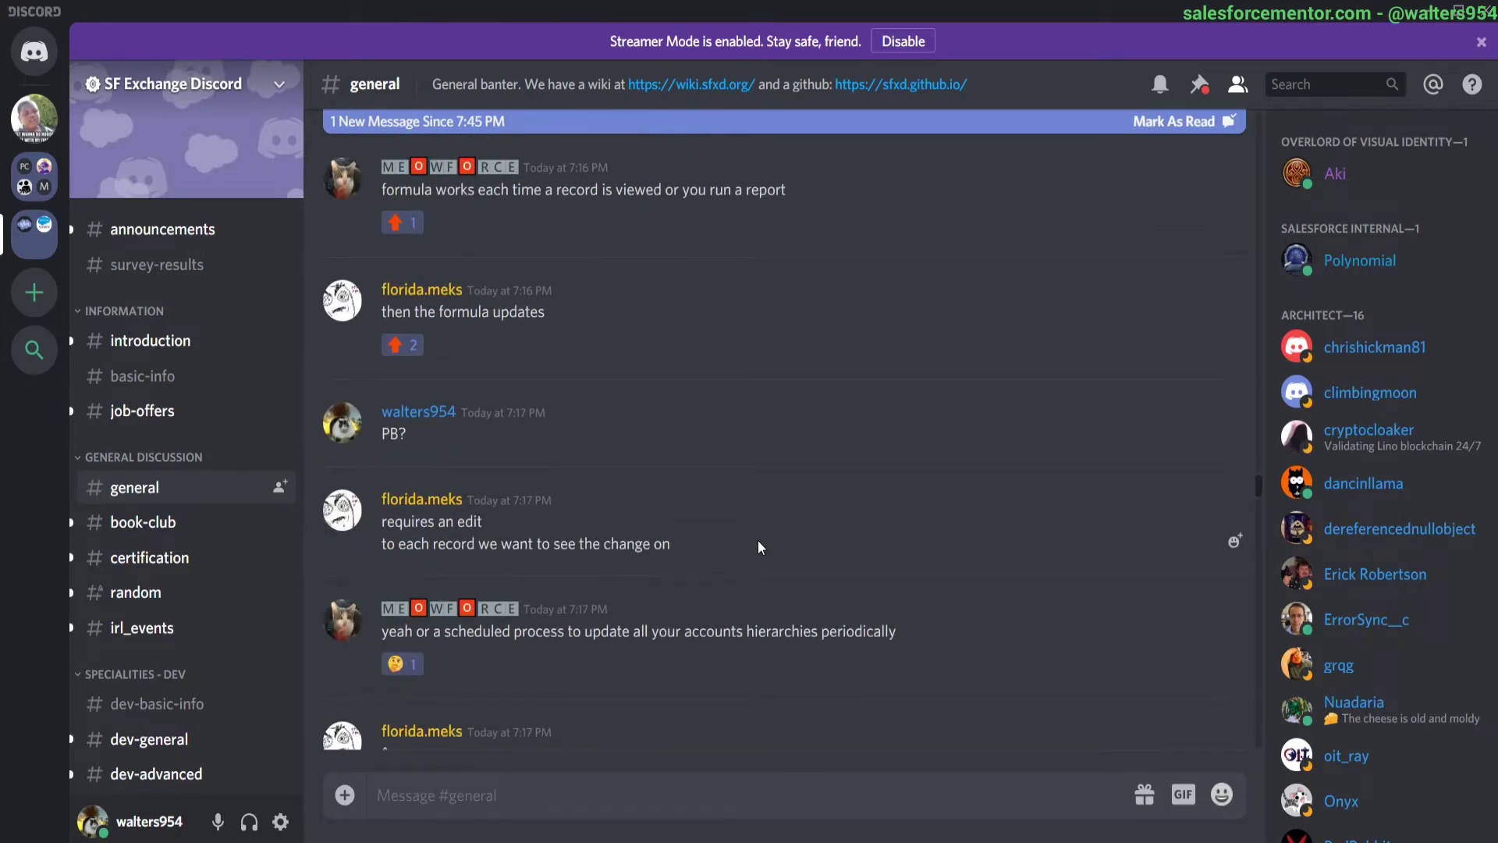
pyautogui.scroll(-11, 759, 540)
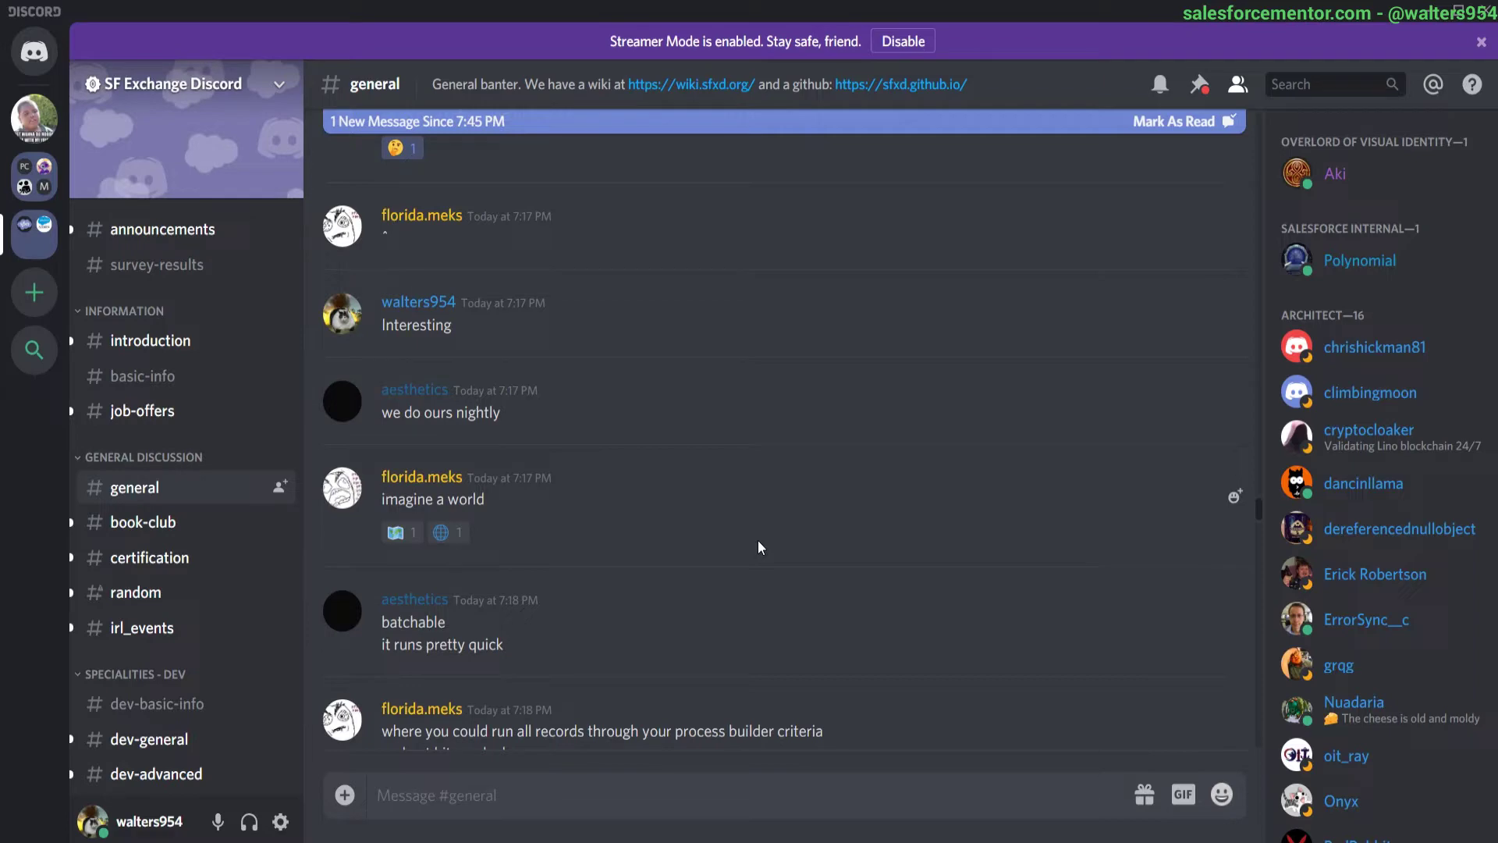
pyautogui.scroll(-6, 757, 539)
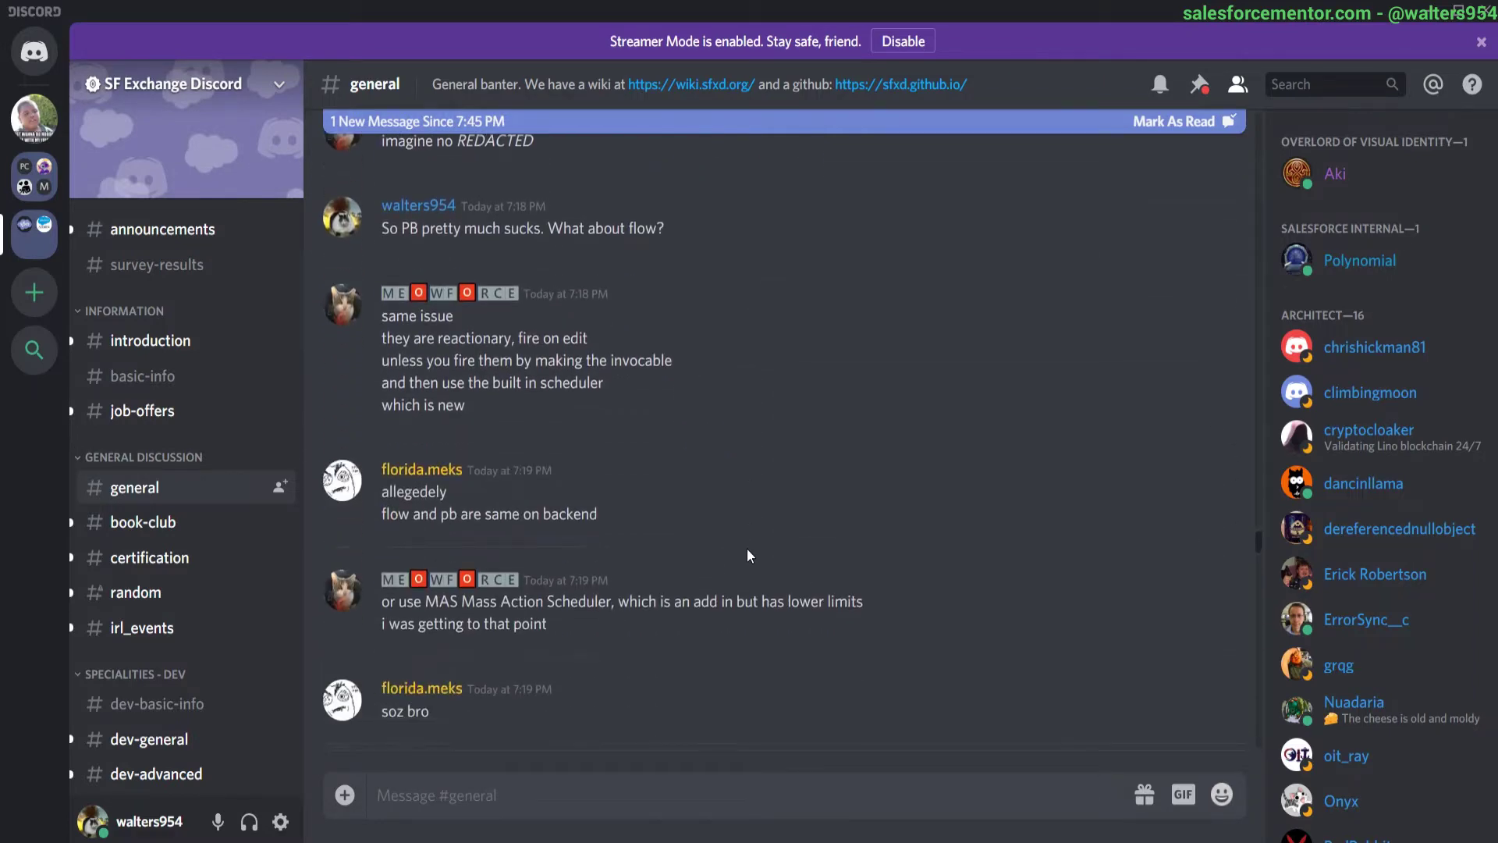
pyautogui.scroll(10, 747, 549)
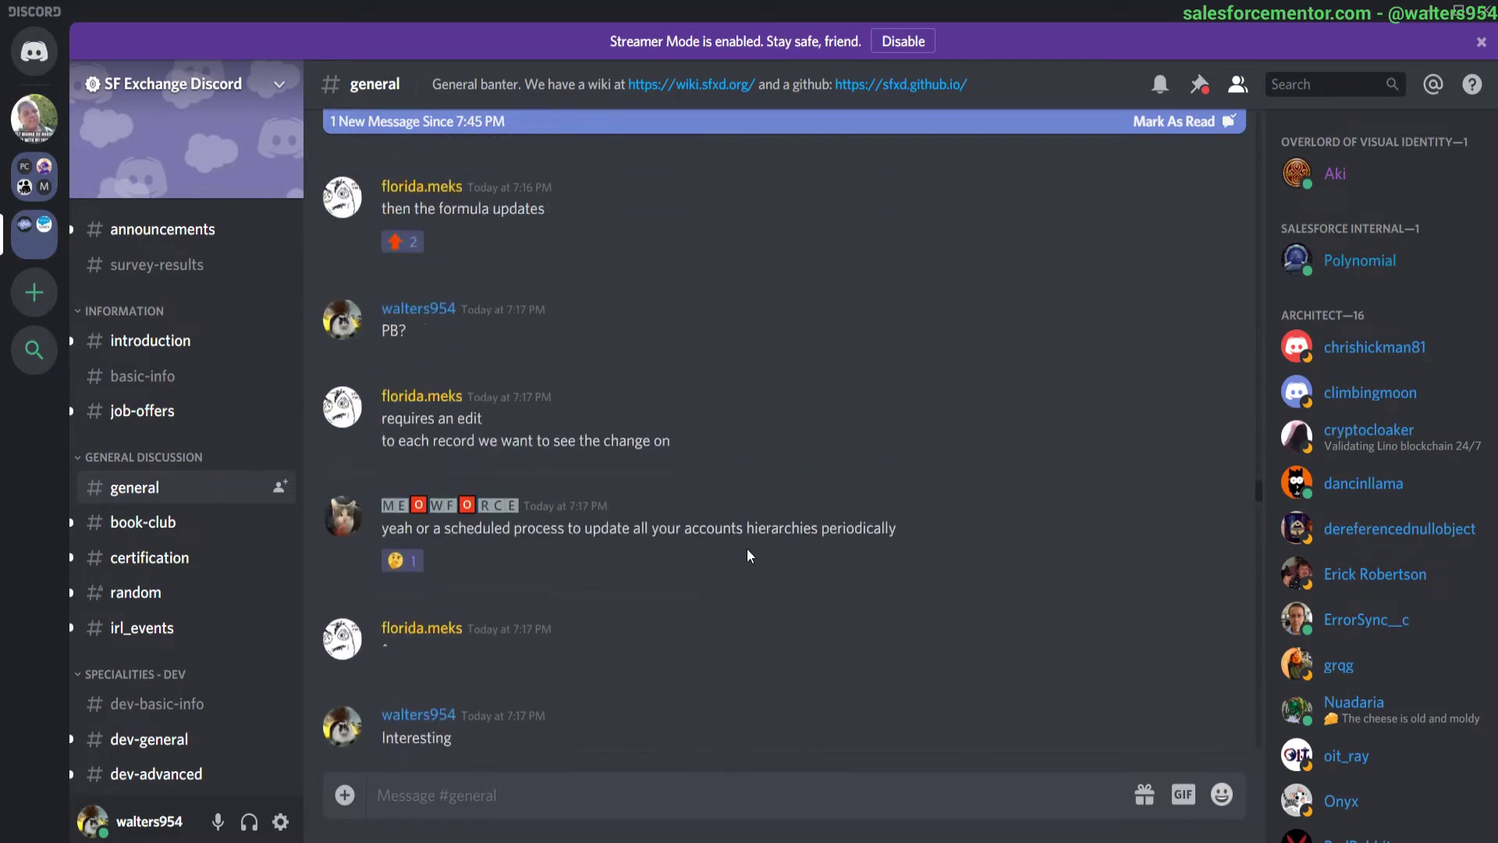
pyautogui.scroll(12, 746, 556)
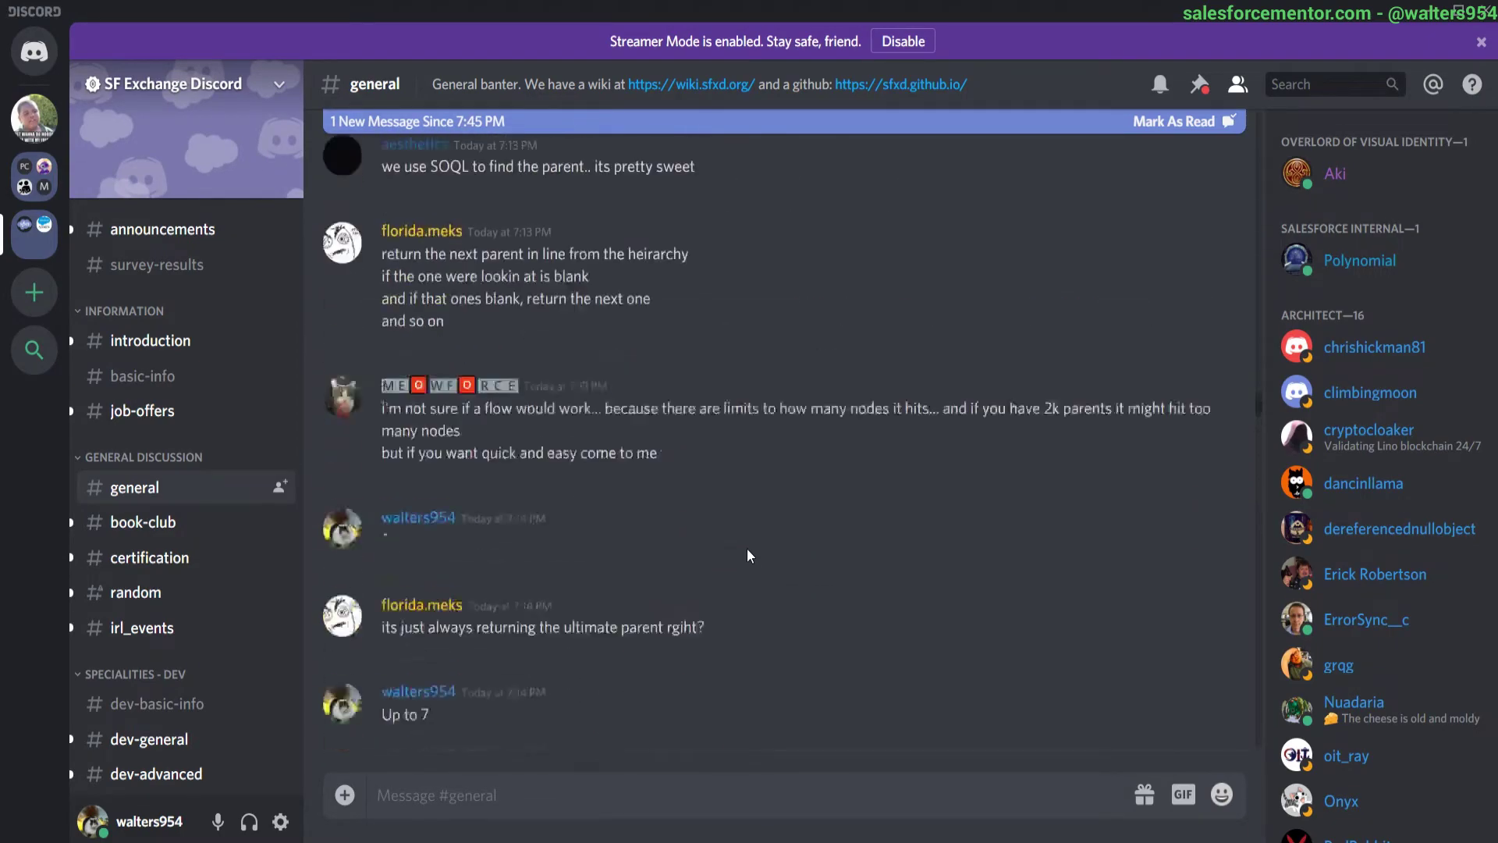
pyautogui.scroll(15, 747, 555)
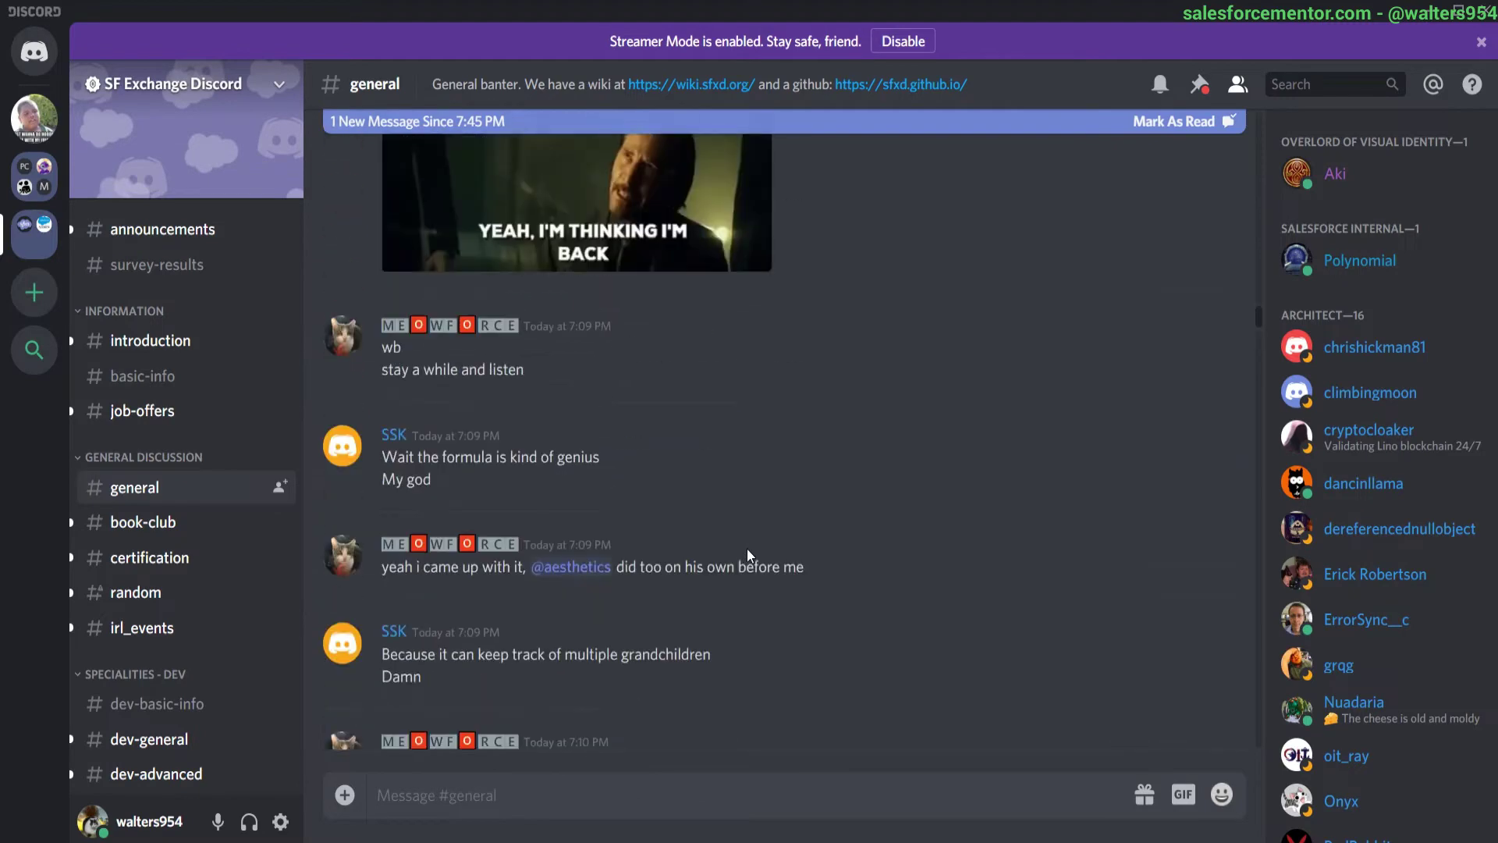
pyautogui.scroll(15, 749, 557)
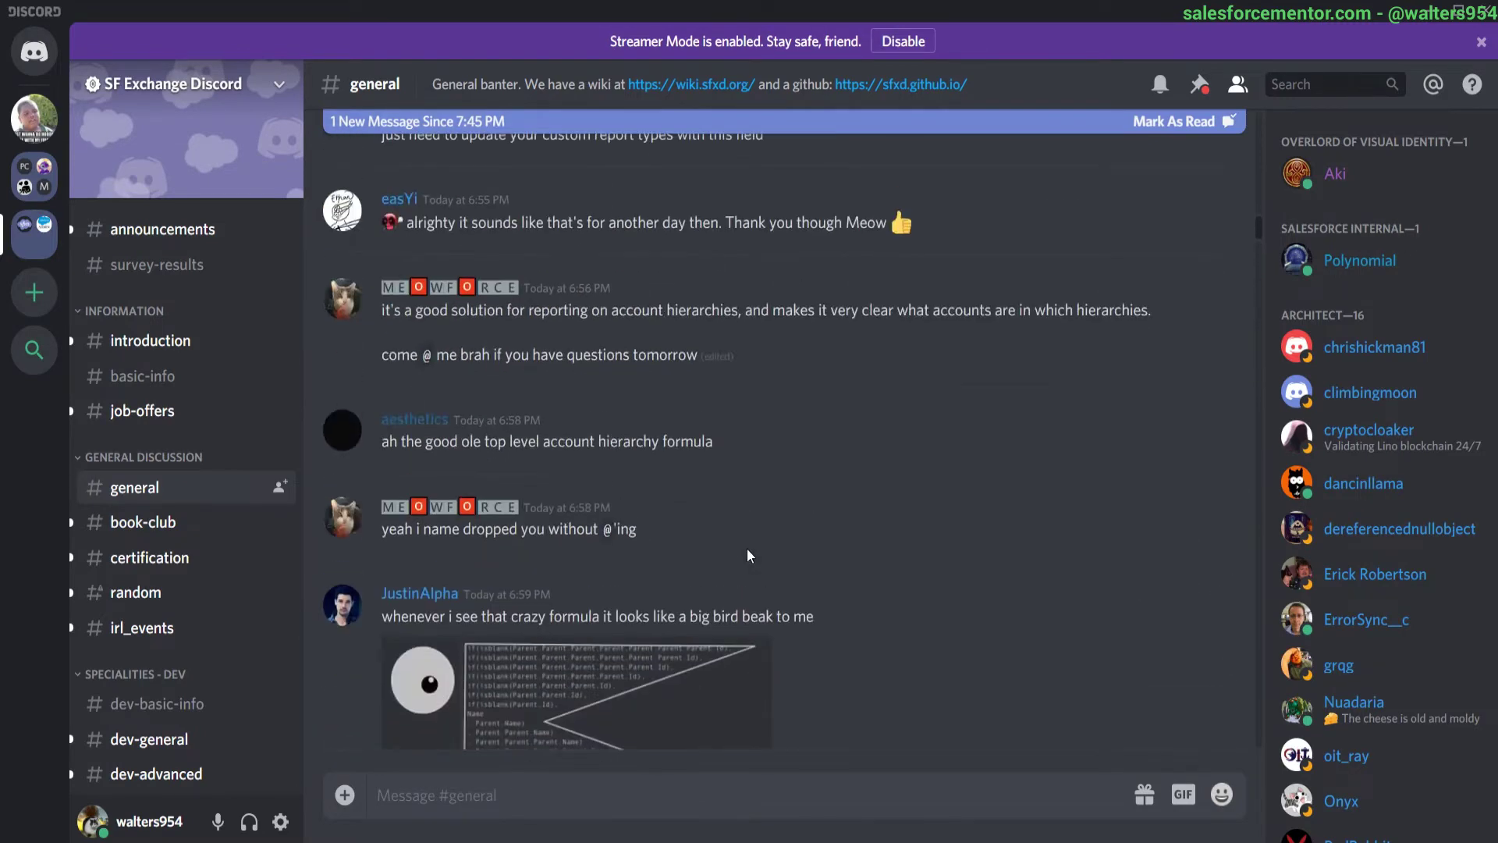
pyautogui.scroll(4, 746, 556)
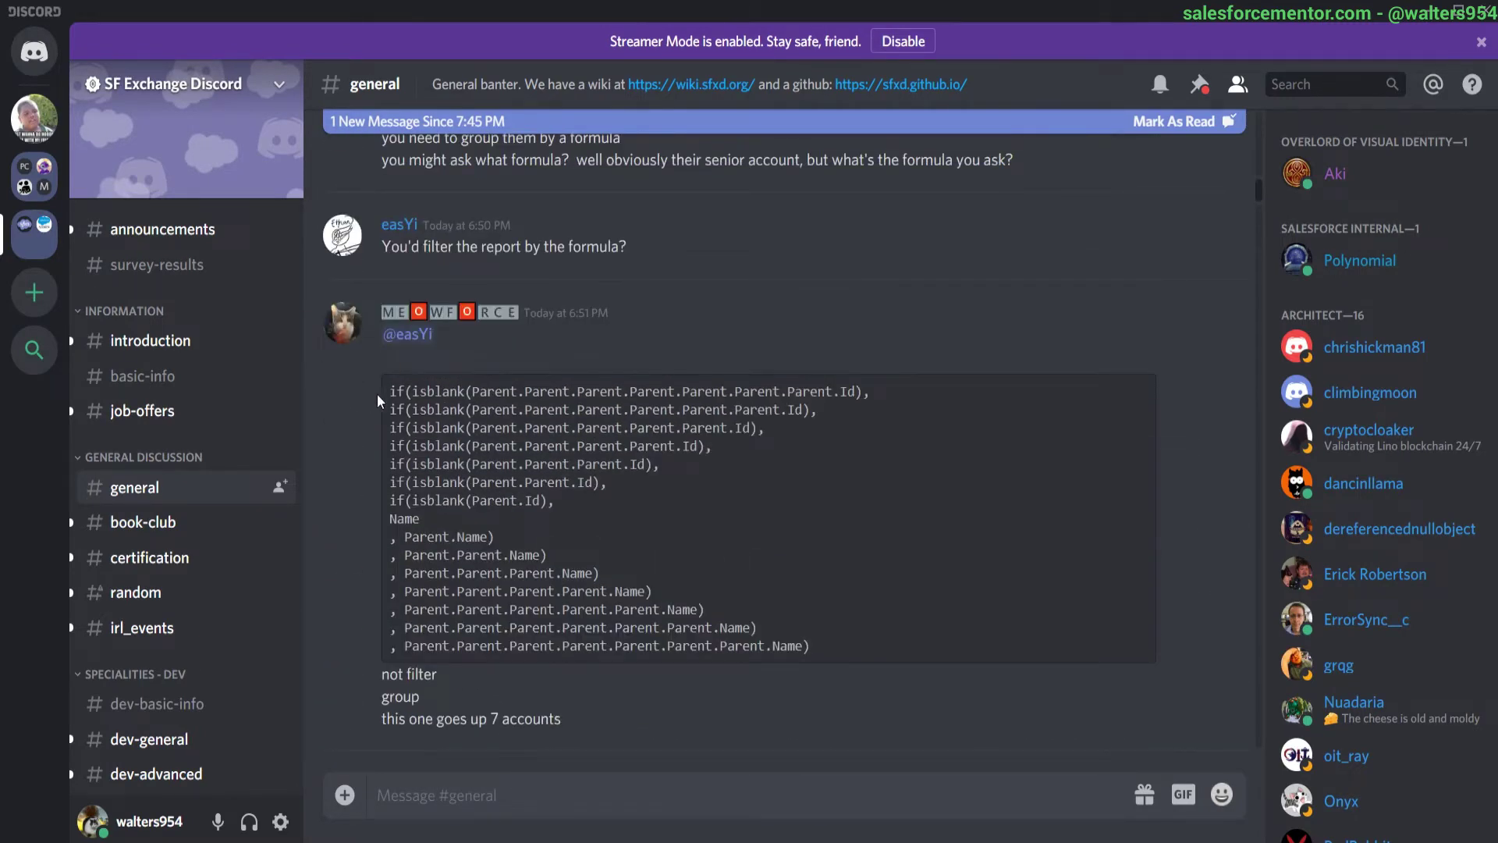
# Step: Copy the whole nested IF formula from Discord and go to Salesforce's recently viewed Accounts
pyautogui.moveTo(390, 396); pyautogui.dragTo(824, 647)
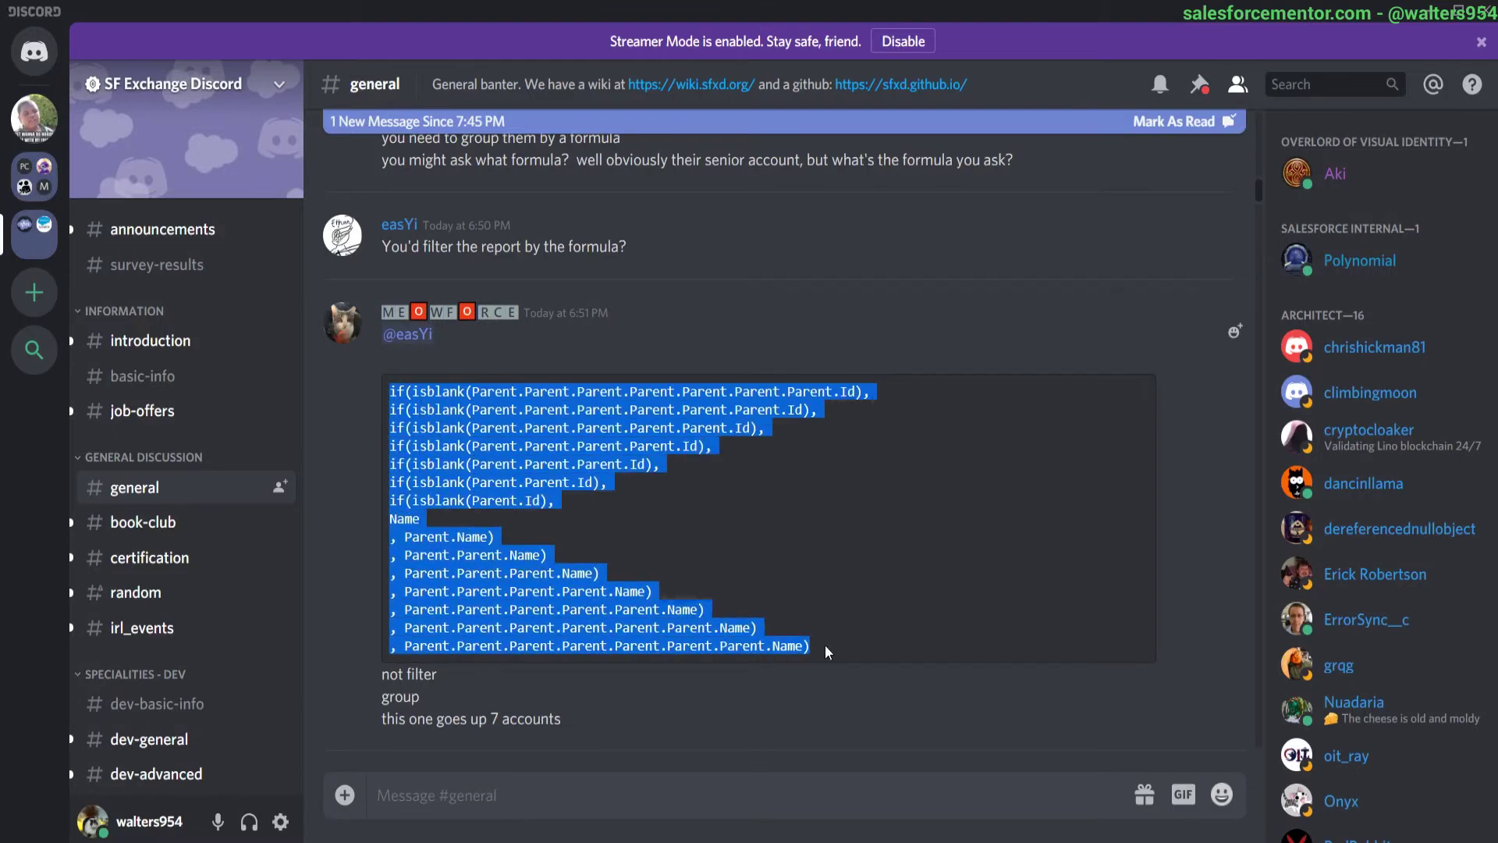
pyautogui.rightClick(481, 603)
pyautogui.click(595, 633)
pyautogui.click(1425, 14)
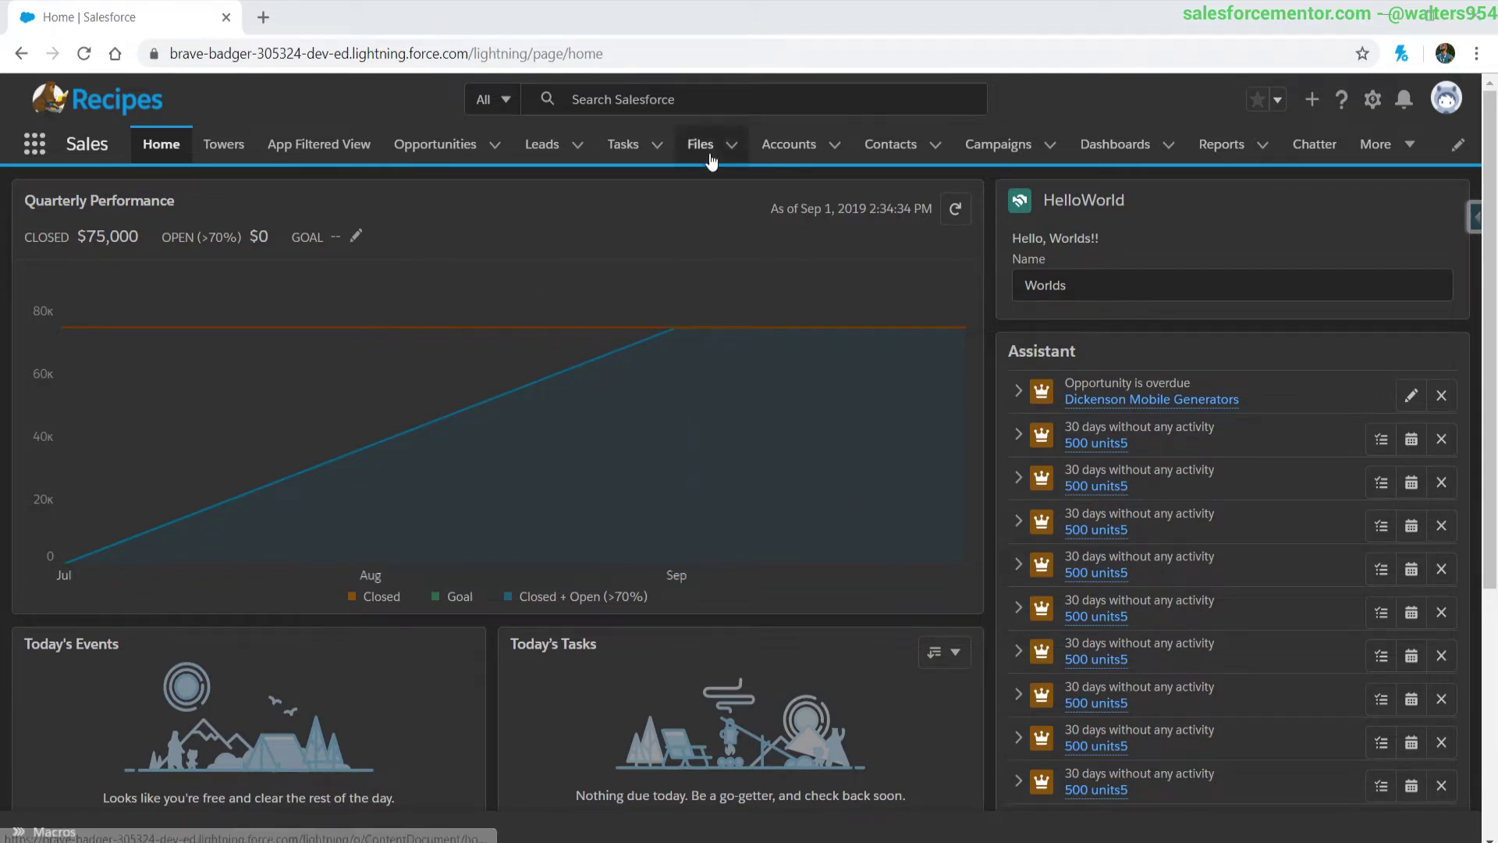
pyautogui.click(787, 141)
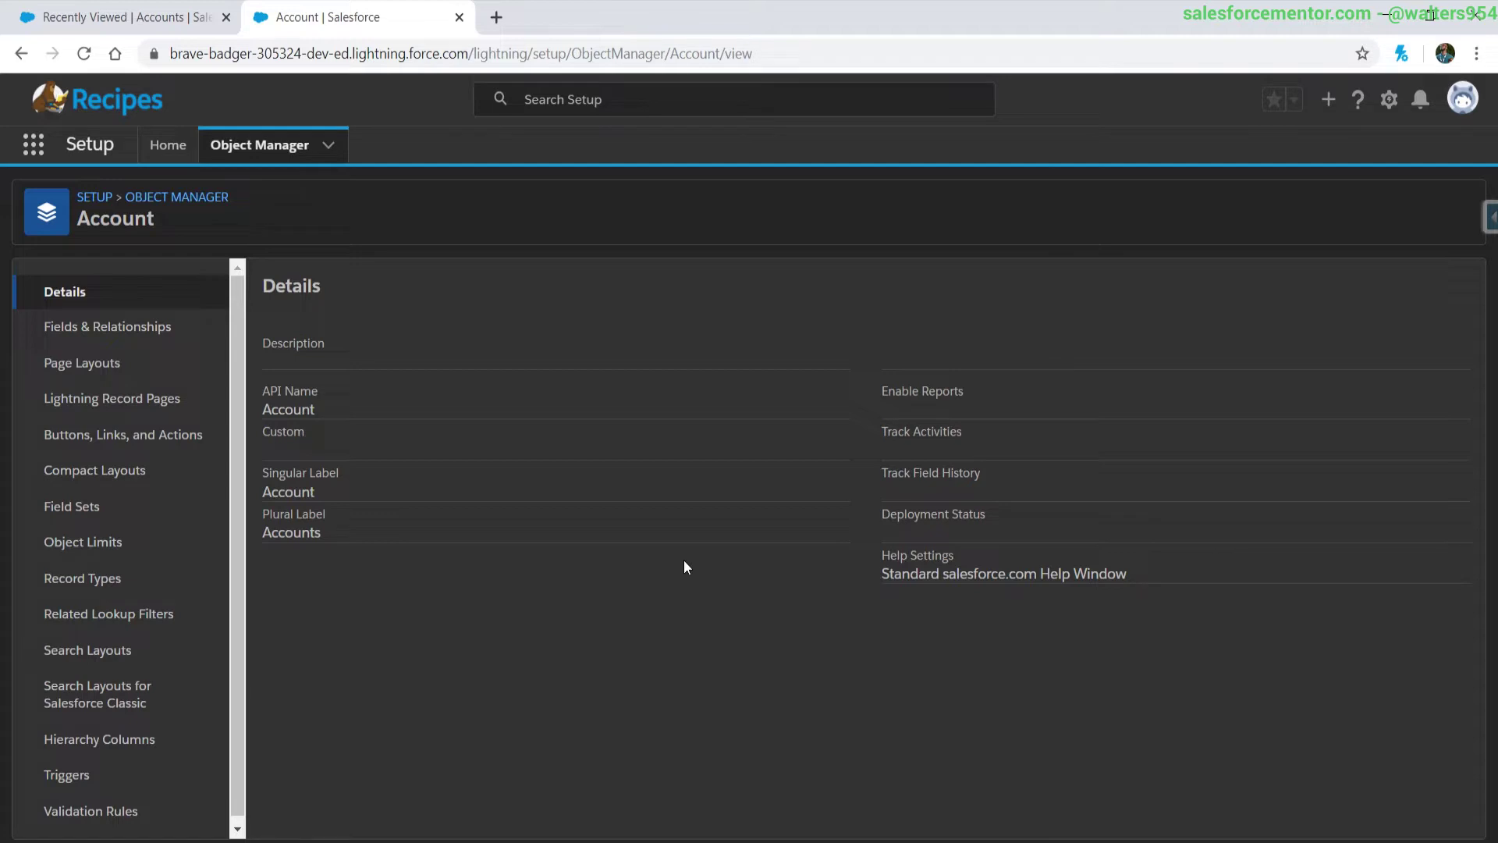
# Step: Start a new Account formula field labelled 'Ultimate Parent' returning Text
pyautogui.click(140, 331)
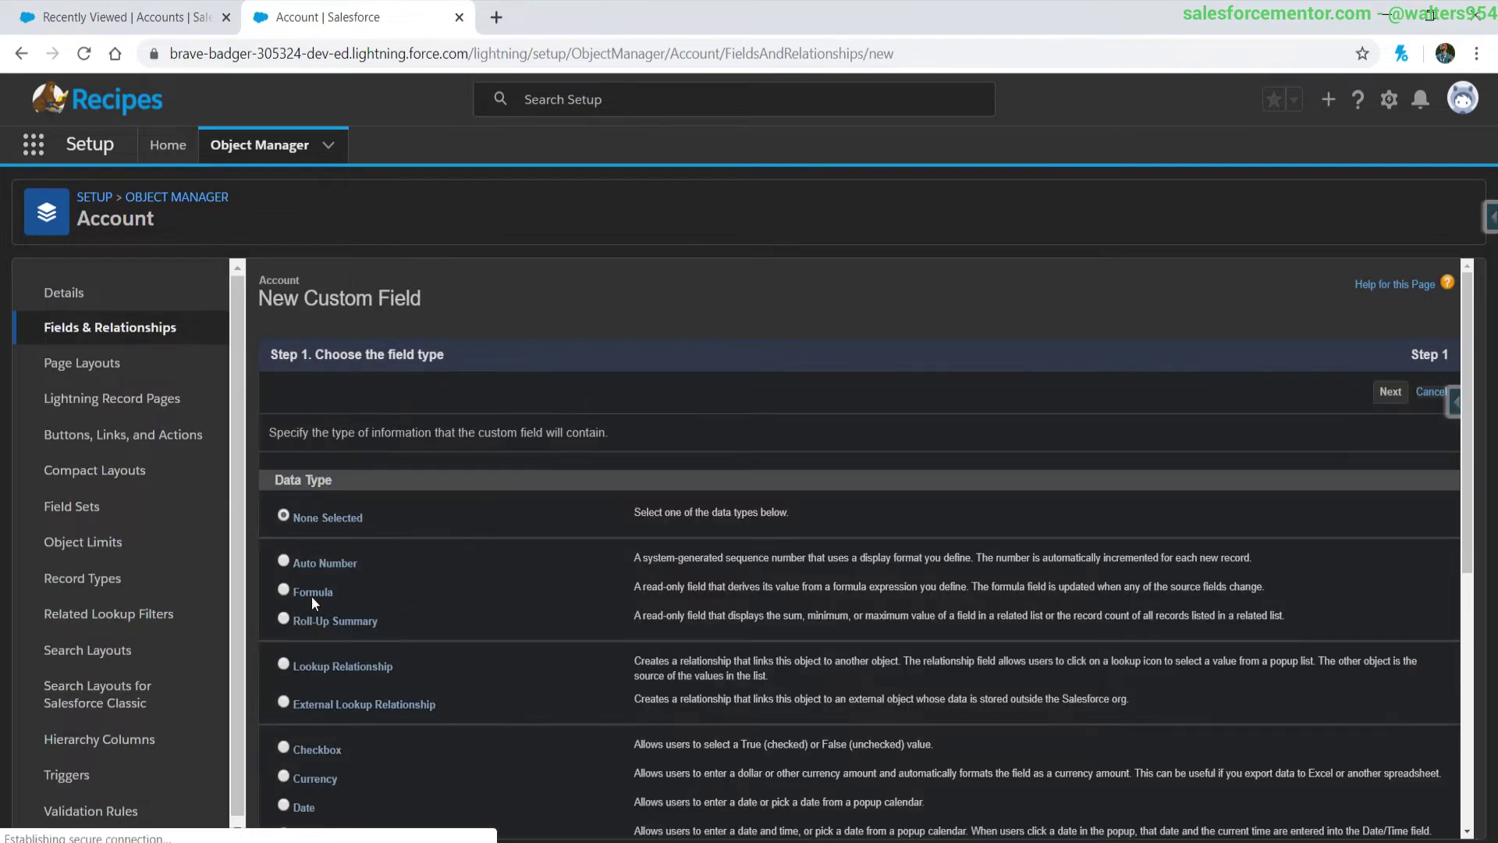
pyautogui.click(311, 595)
pyautogui.click(1402, 401)
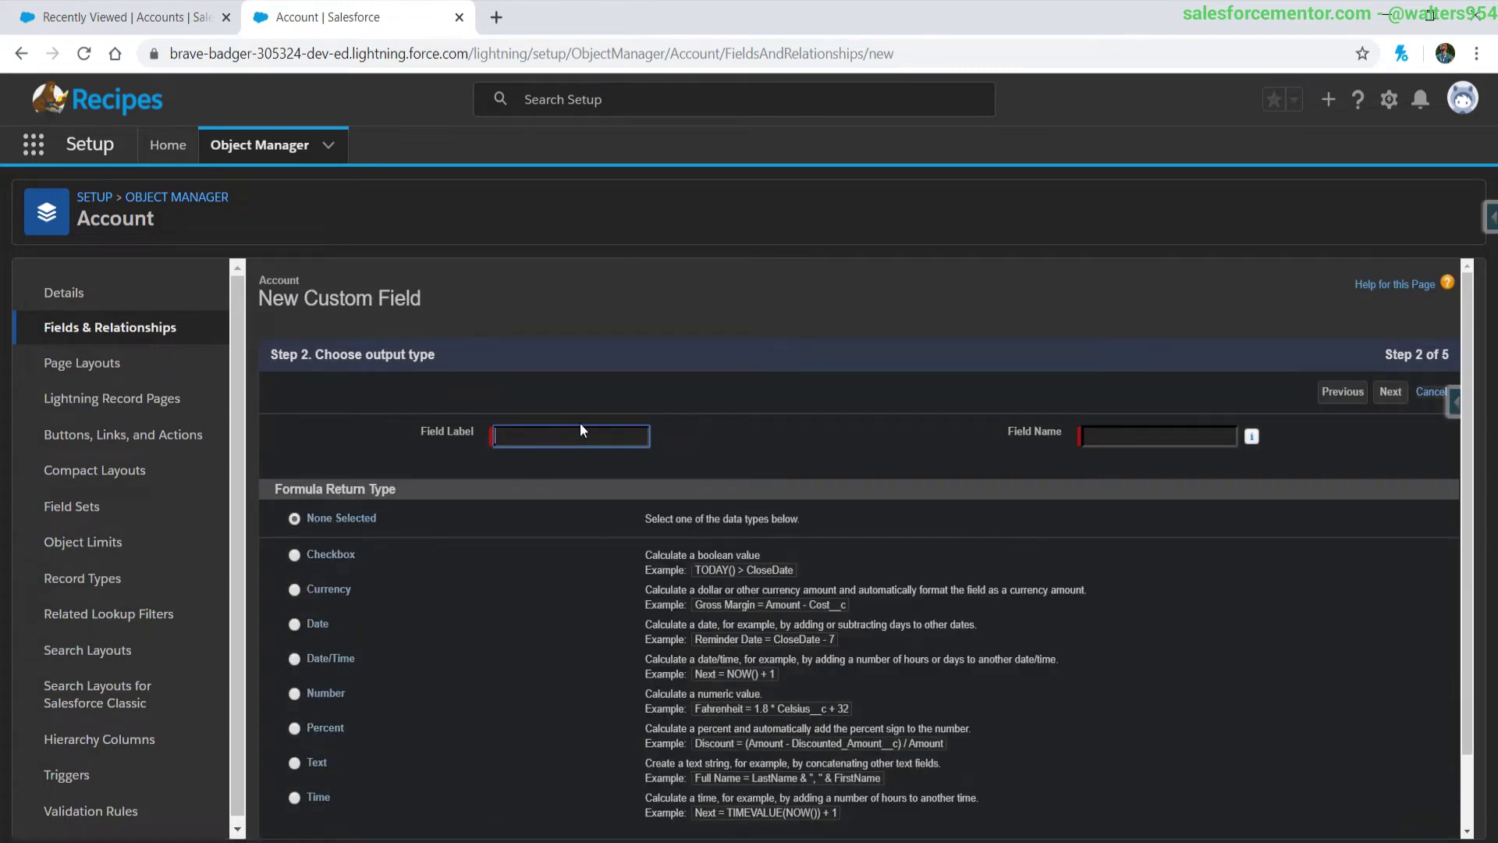
pyautogui.write('Ultimate Parent')
pyautogui.click(589, 419)
pyautogui.scroll(-1, 614, 619)
pyautogui.click(297, 677)
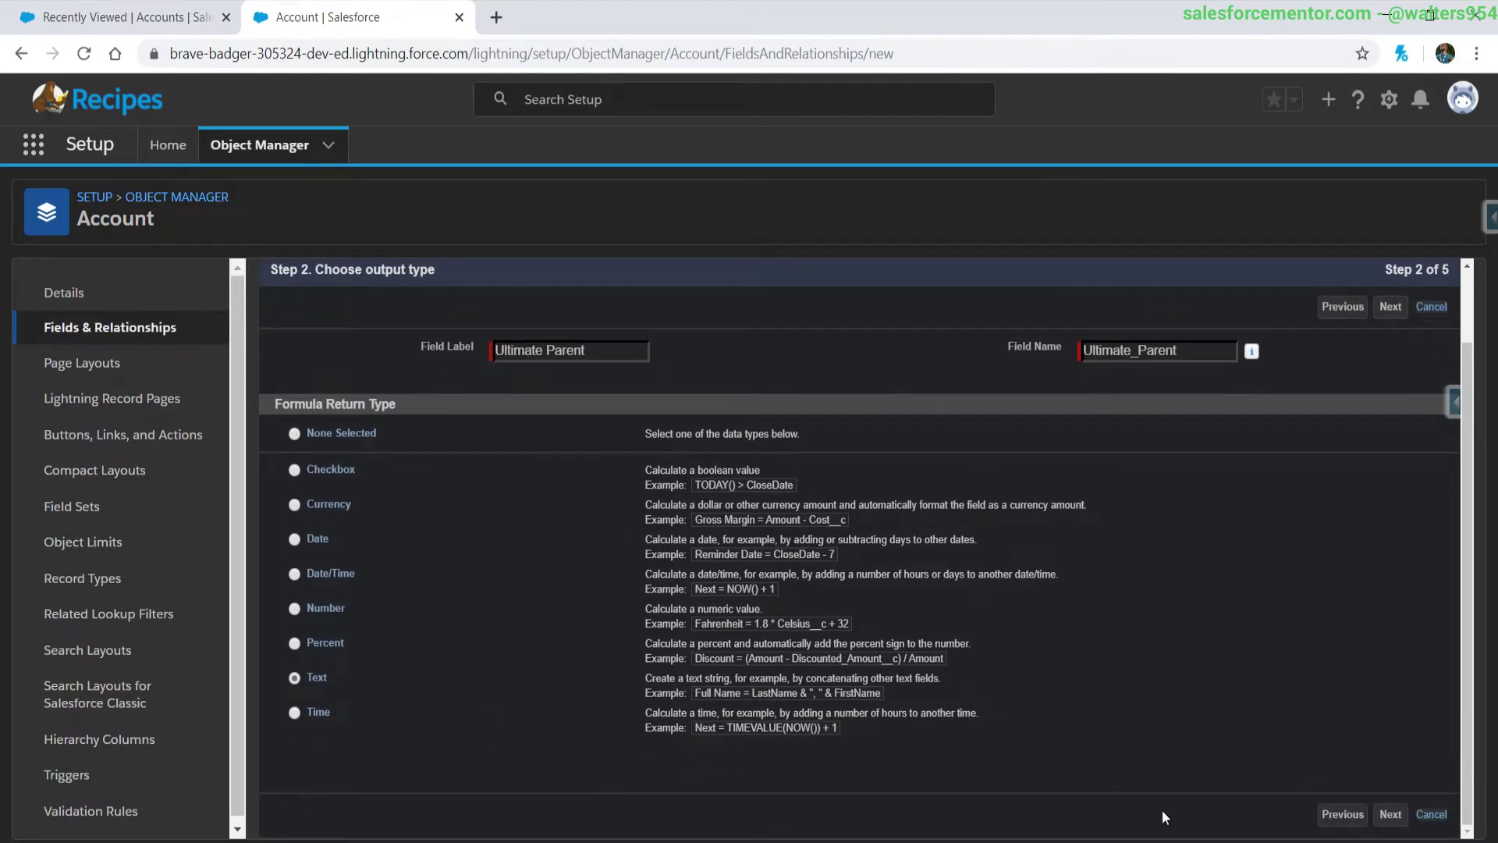
pyautogui.click(1391, 814)
# Step: Paste the nested IF formula and accept the default field visibility
pyautogui.scroll(-1, 479, 517)
pyautogui.click(387, 641)
pyautogui.hotkey('ctrl', 'v')
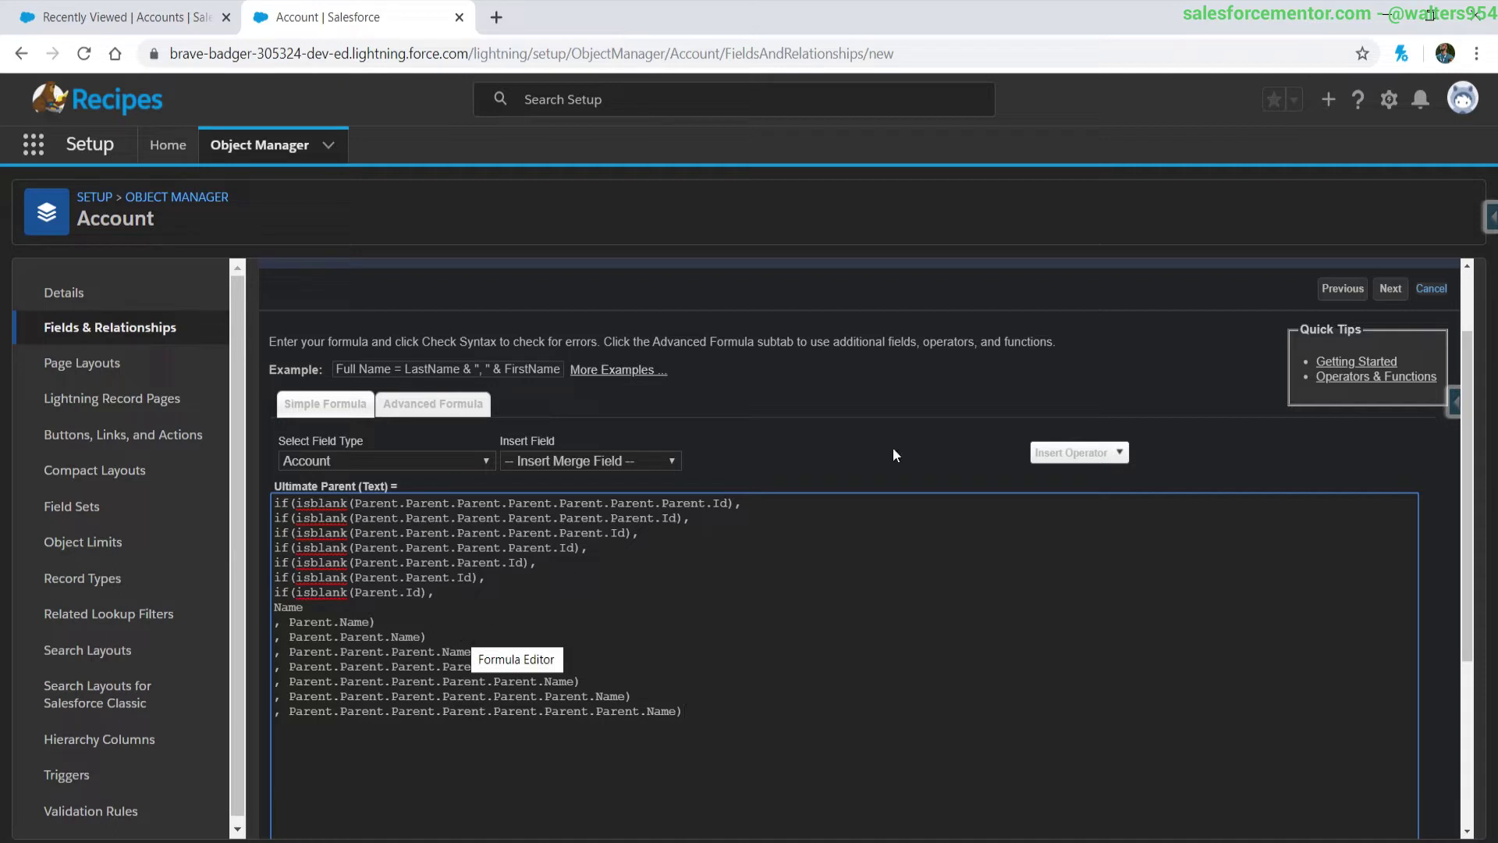
pyautogui.click(1391, 289)
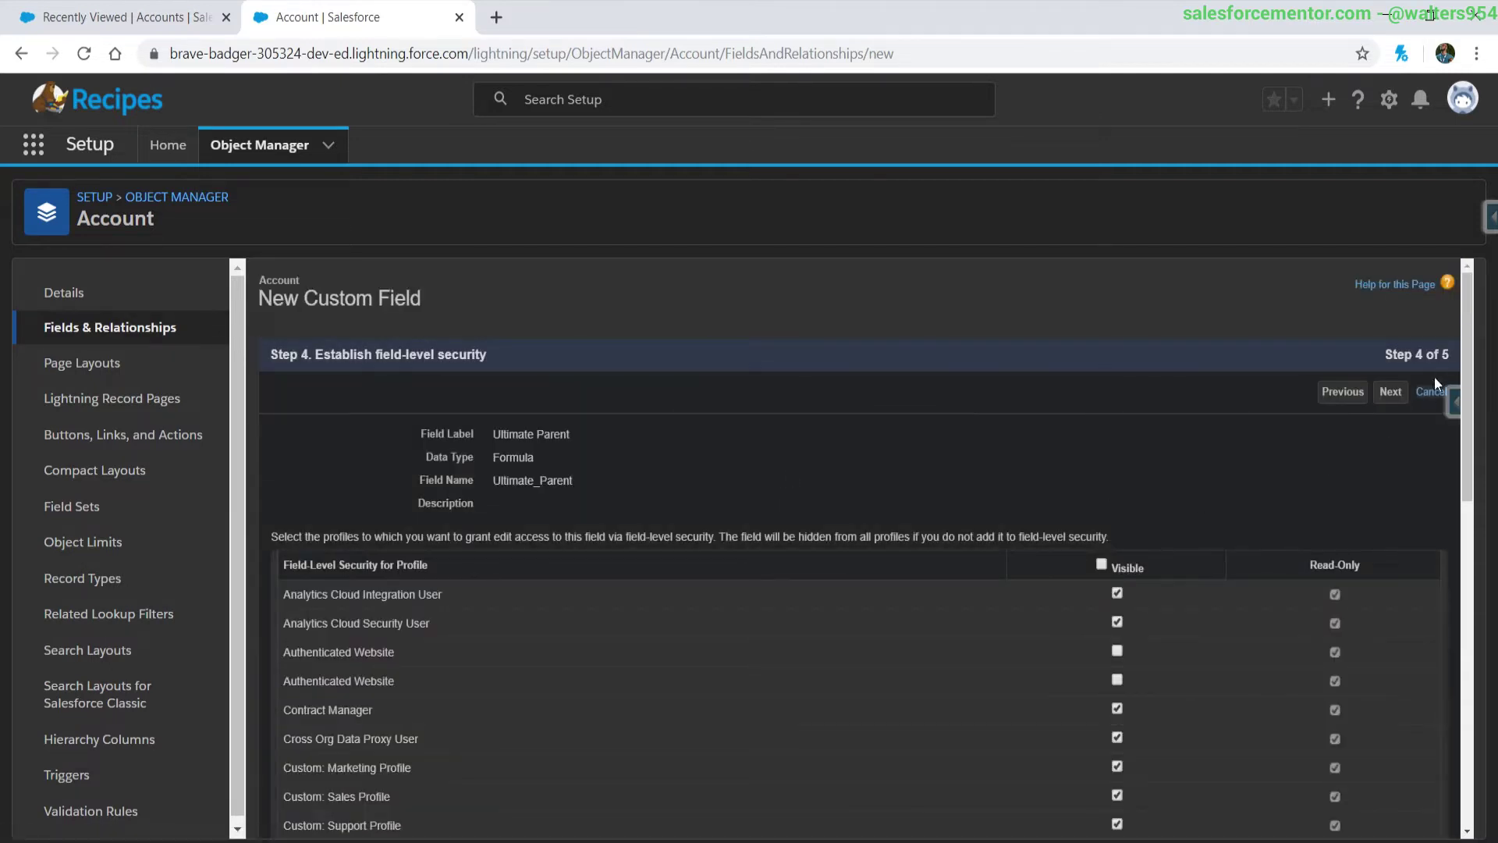
pyautogui.click(1391, 391)
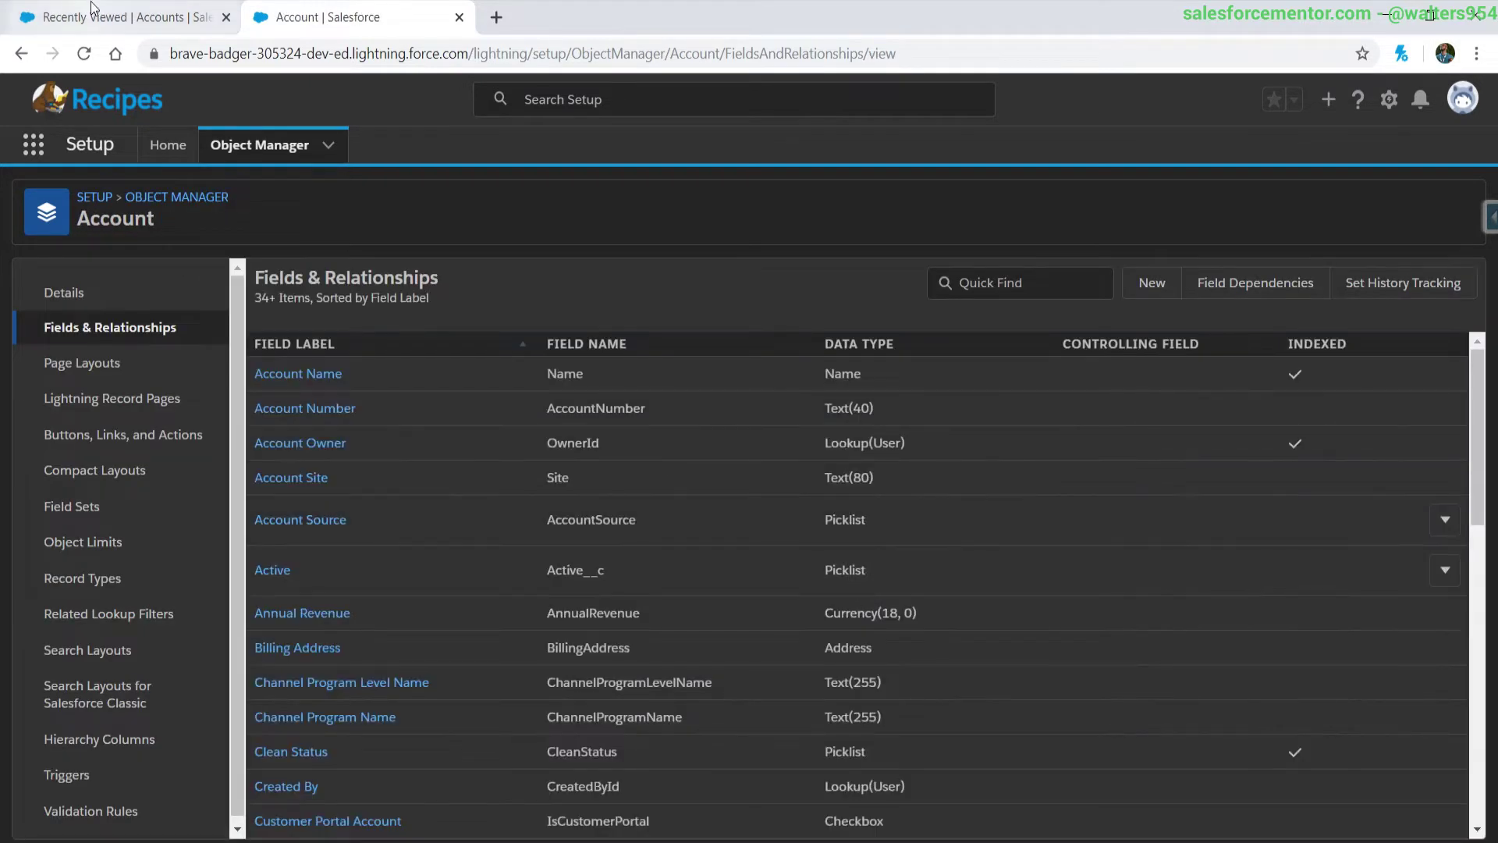
# Step: Set United Productions' Parent Account to United Oil & Gas Corp. and save
pyautogui.click(92, 6)
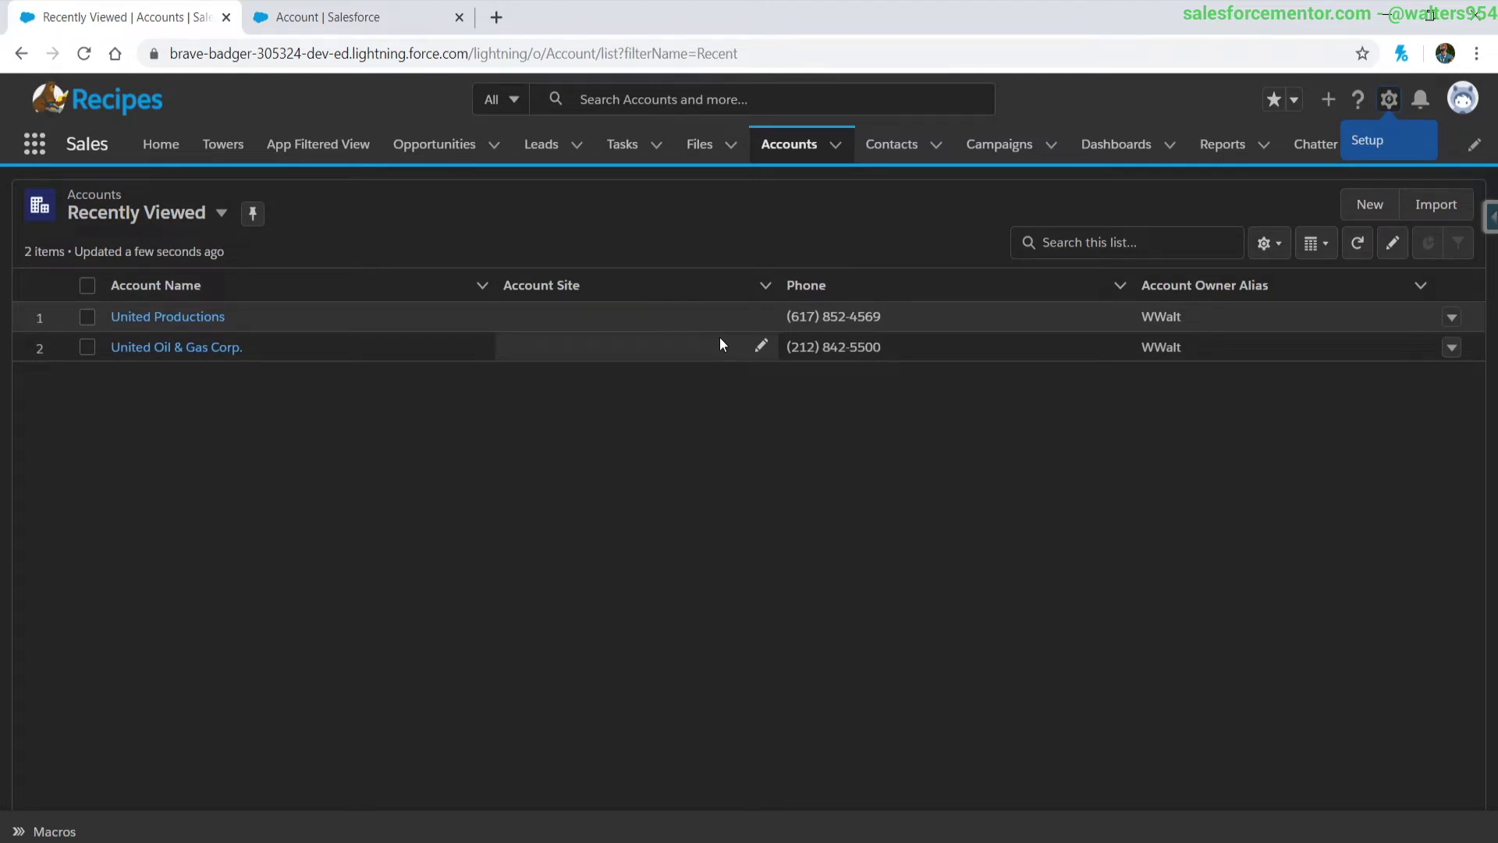
pyautogui.click(128, 318)
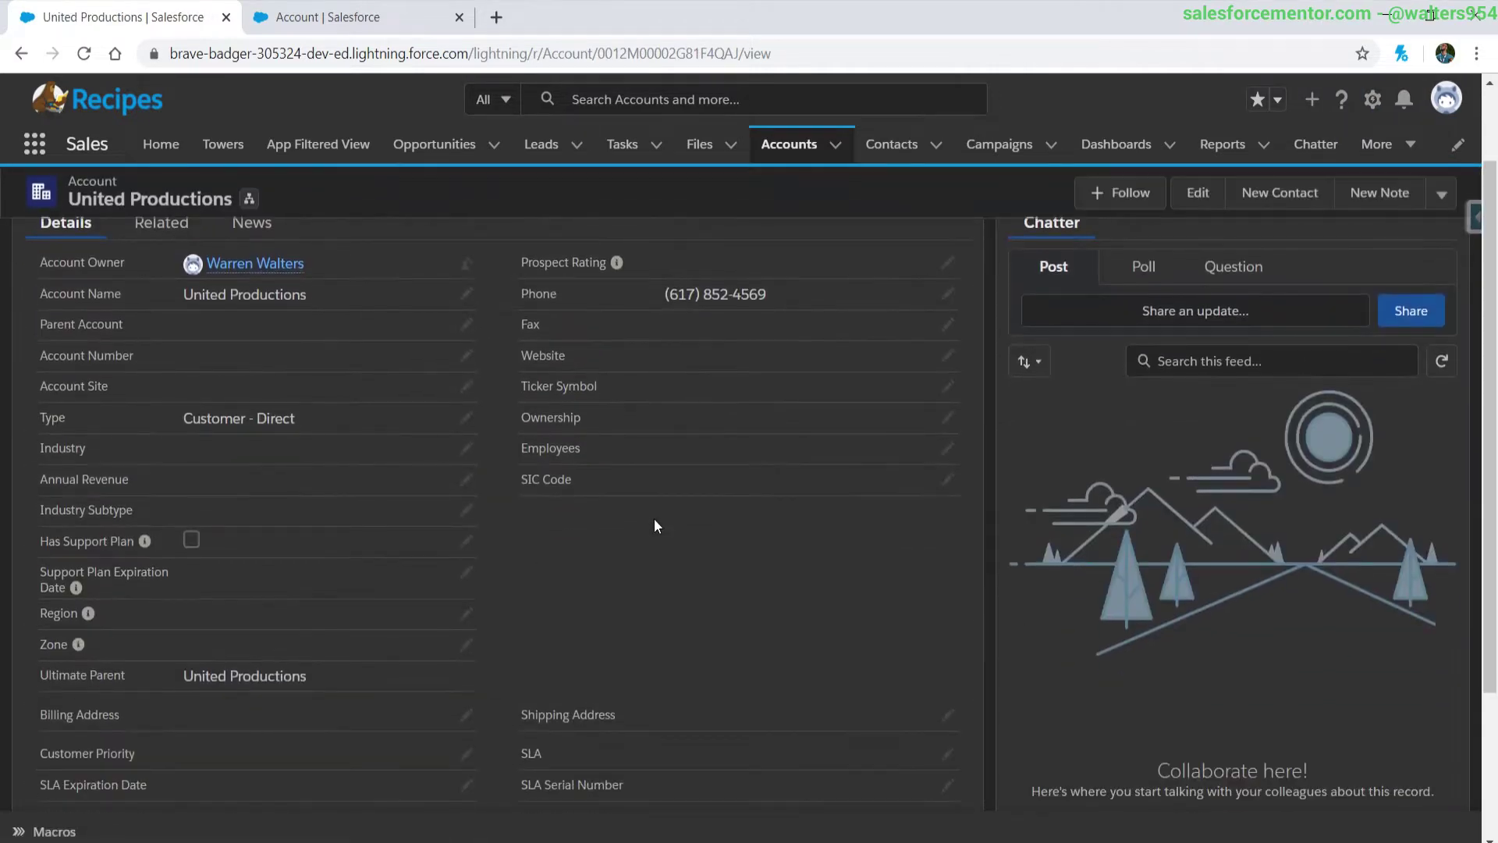
pyautogui.scroll(2, 555, 438)
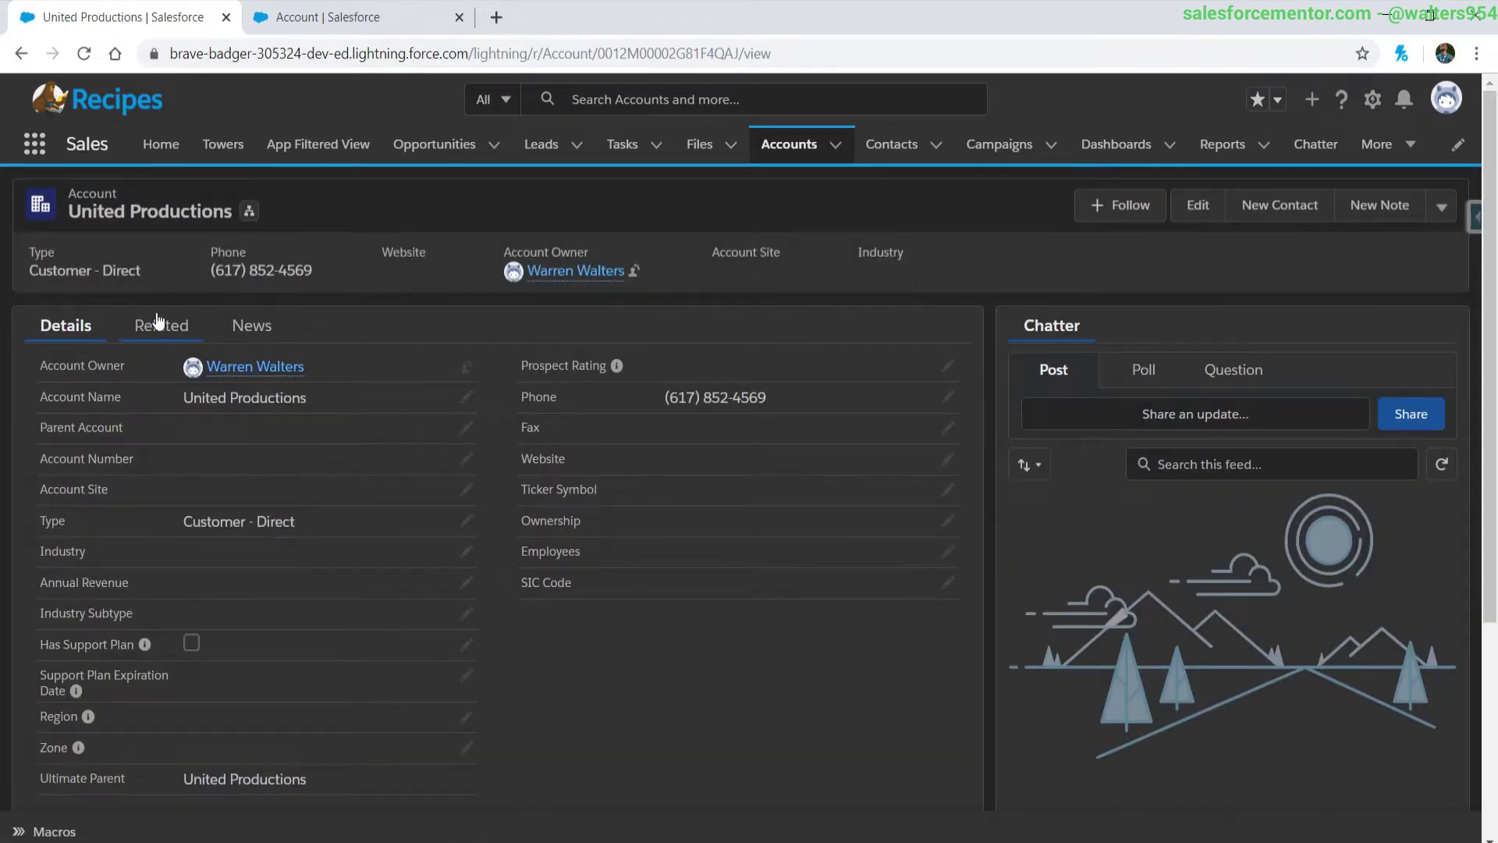
pyautogui.scroll(-2, 486, 408)
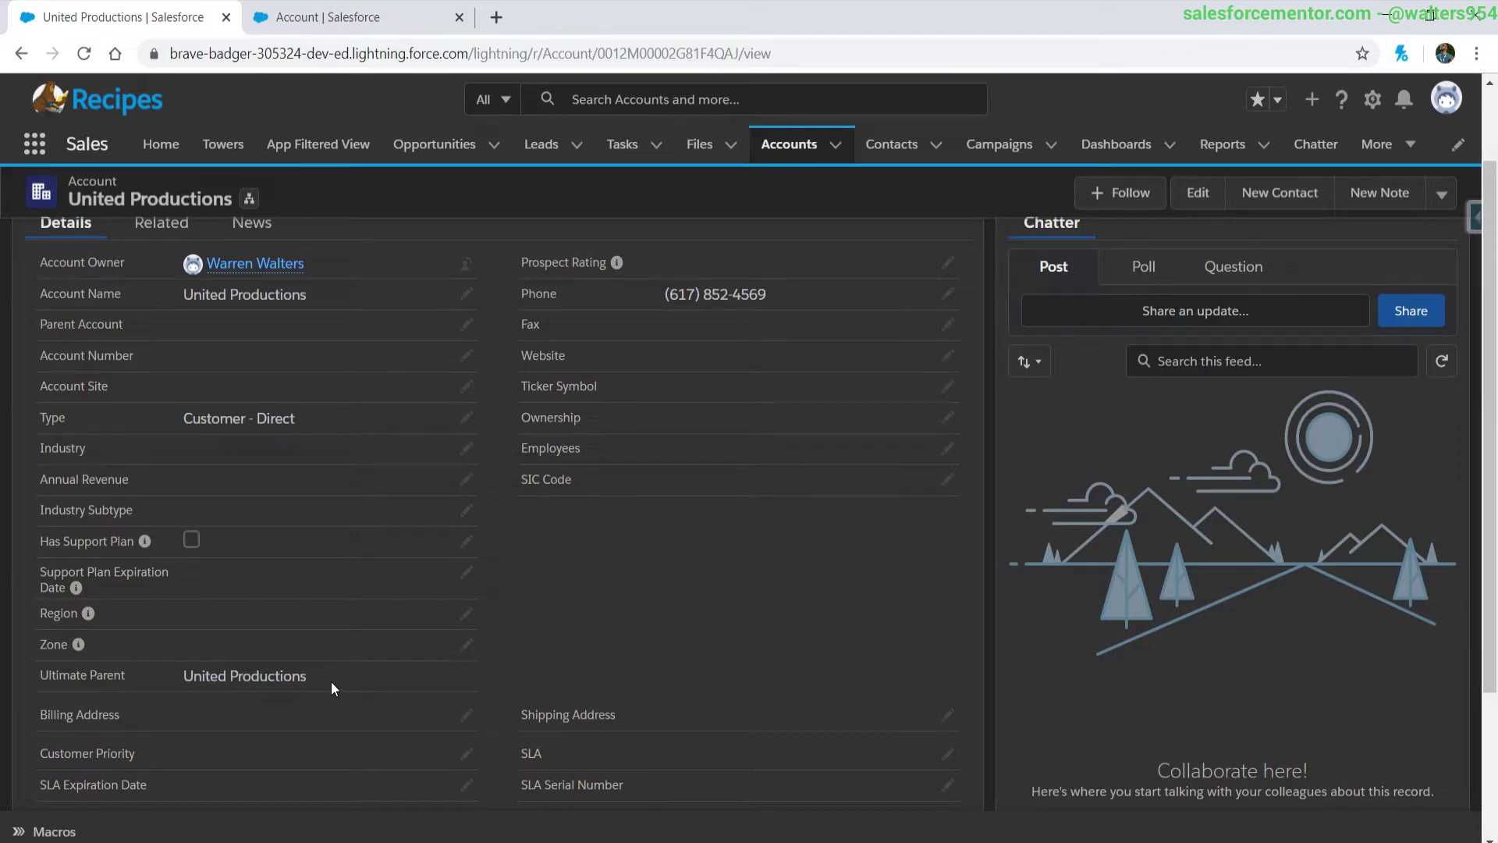
pyautogui.click(466, 328)
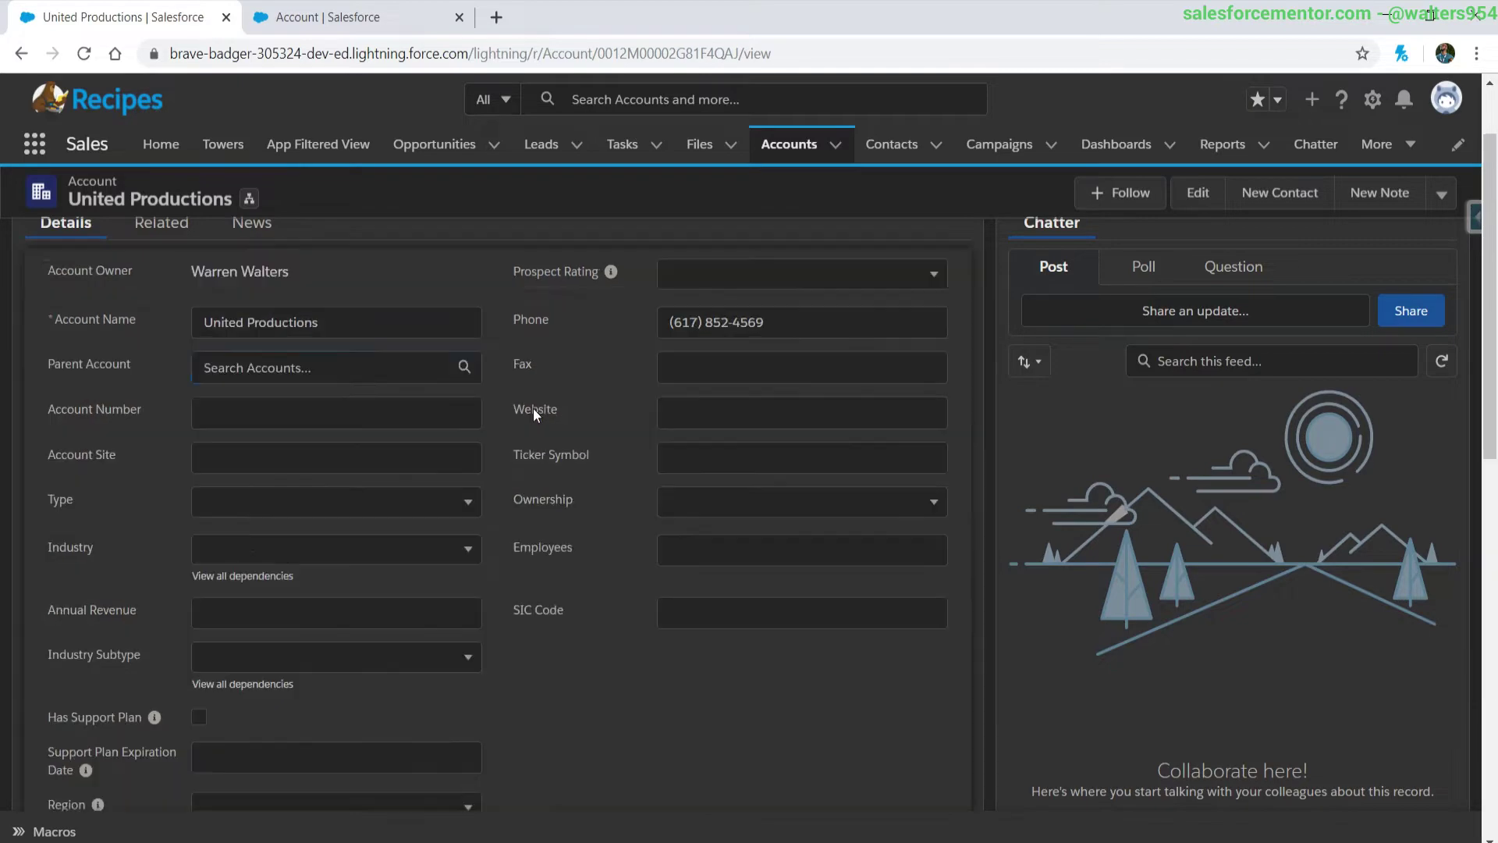
pyautogui.click(334, 402)
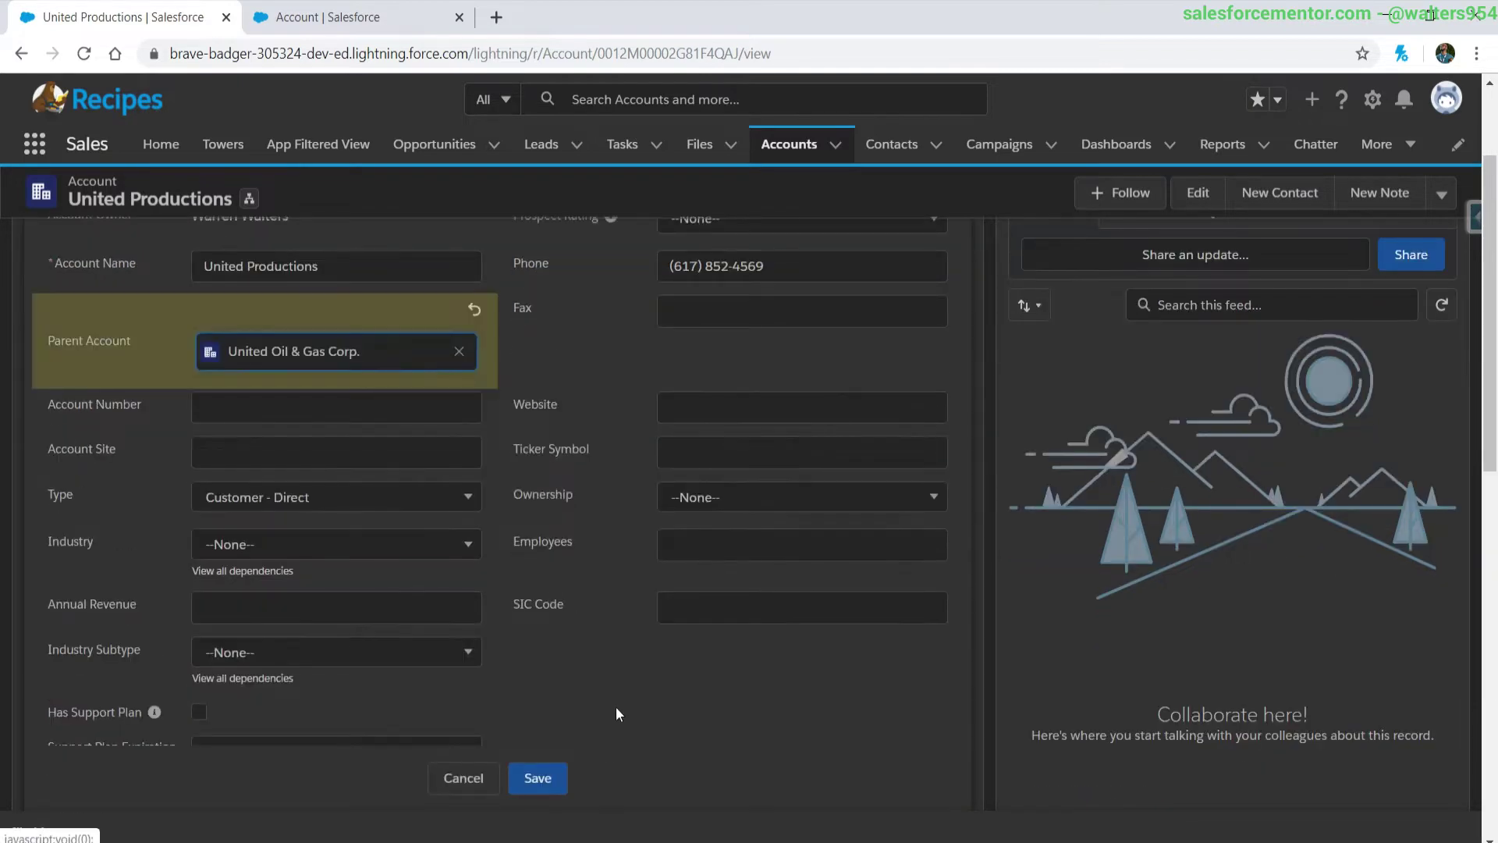
pyautogui.click(539, 778)
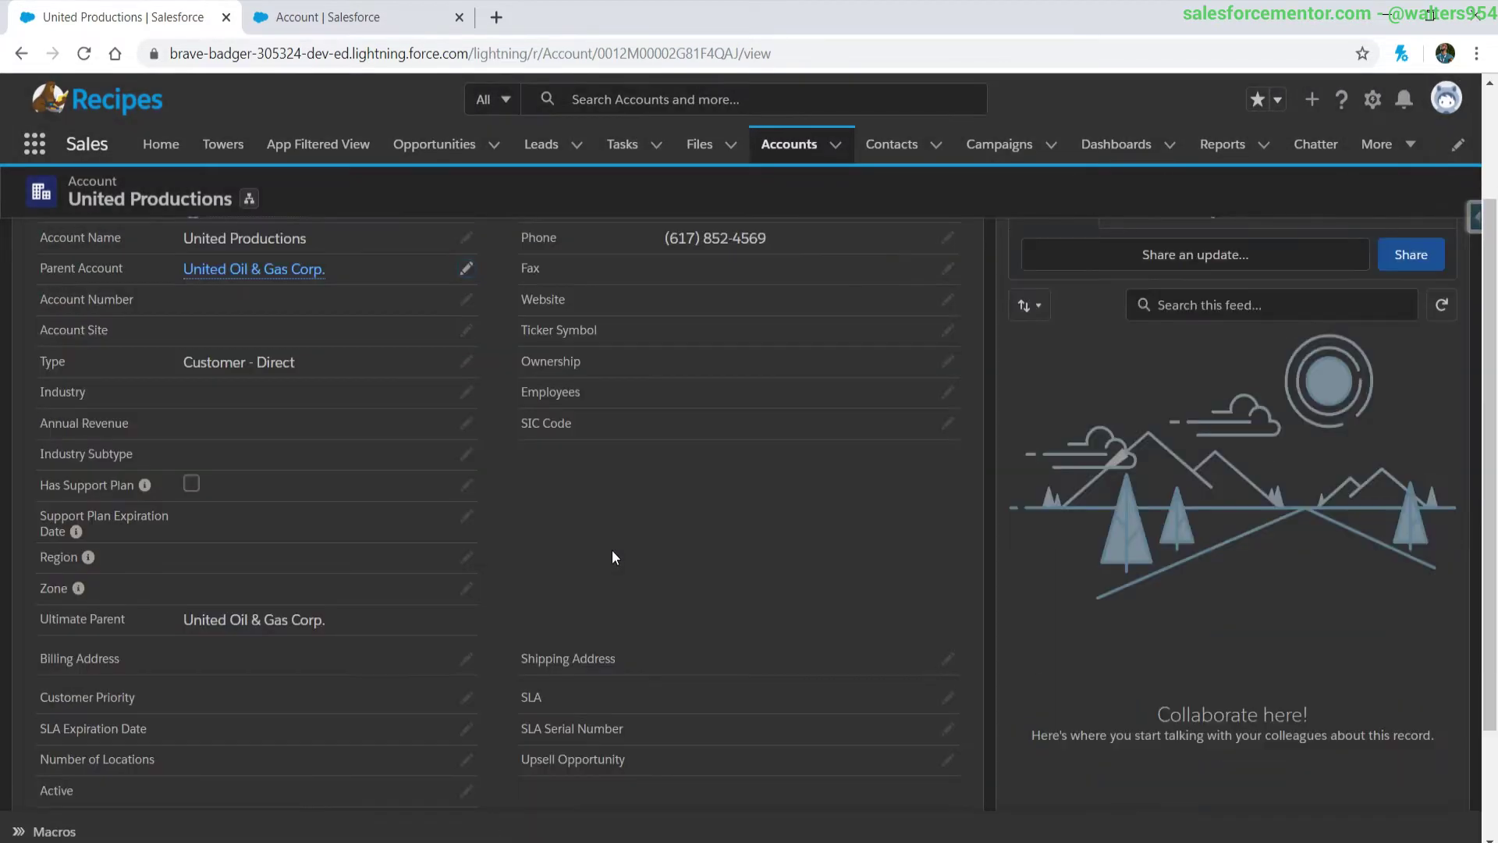
# Step: Check its Ultimate Parent reads United Oil & Gas Corp., then open that parent account
pyautogui.moveTo(175, 619); pyautogui.dragTo(332, 625)
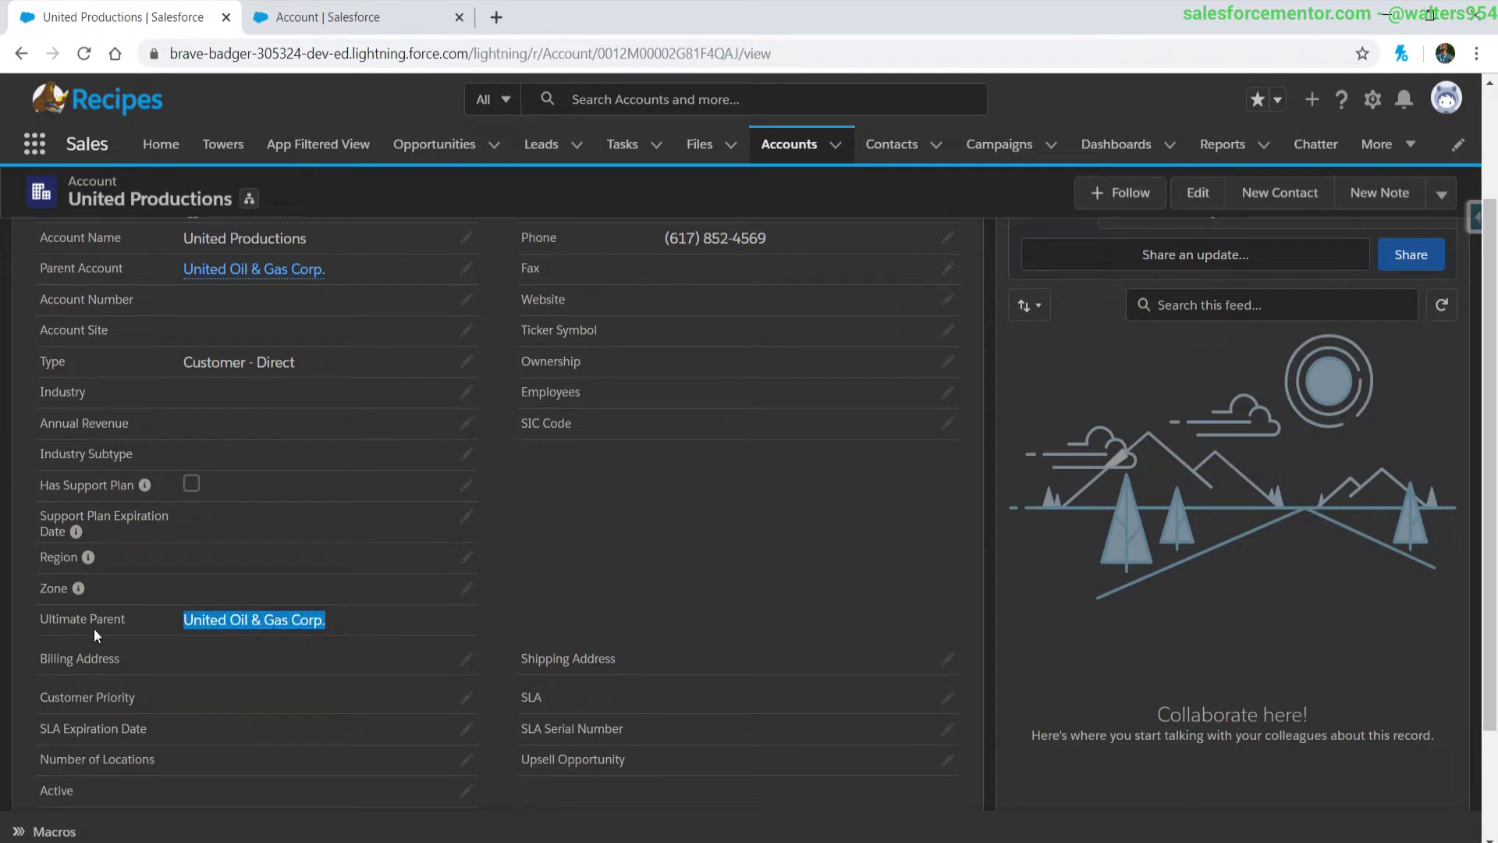
pyautogui.scroll(2, 292, 629)
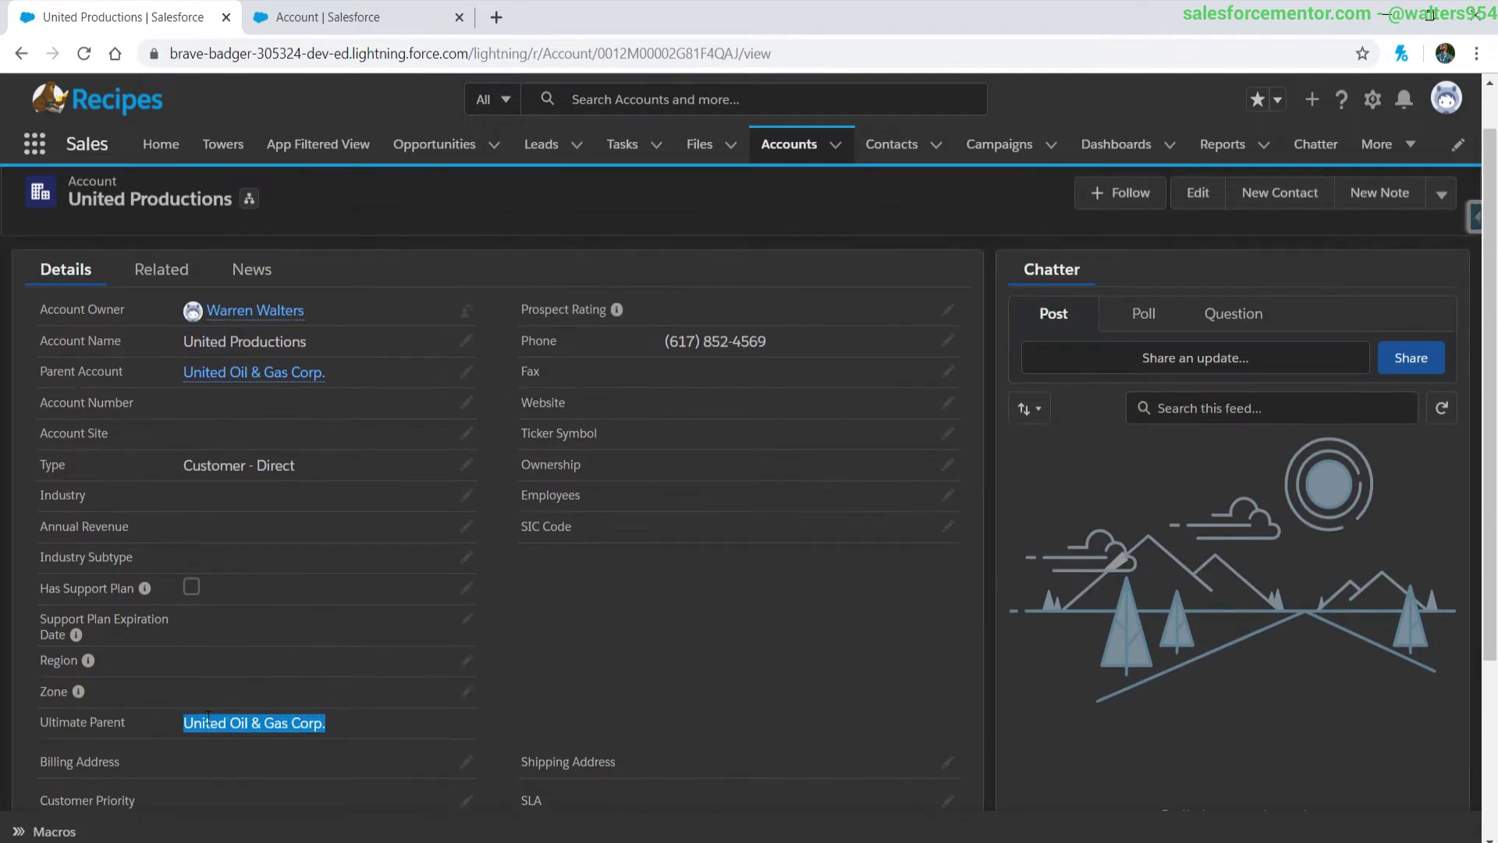
pyautogui.click(217, 374)
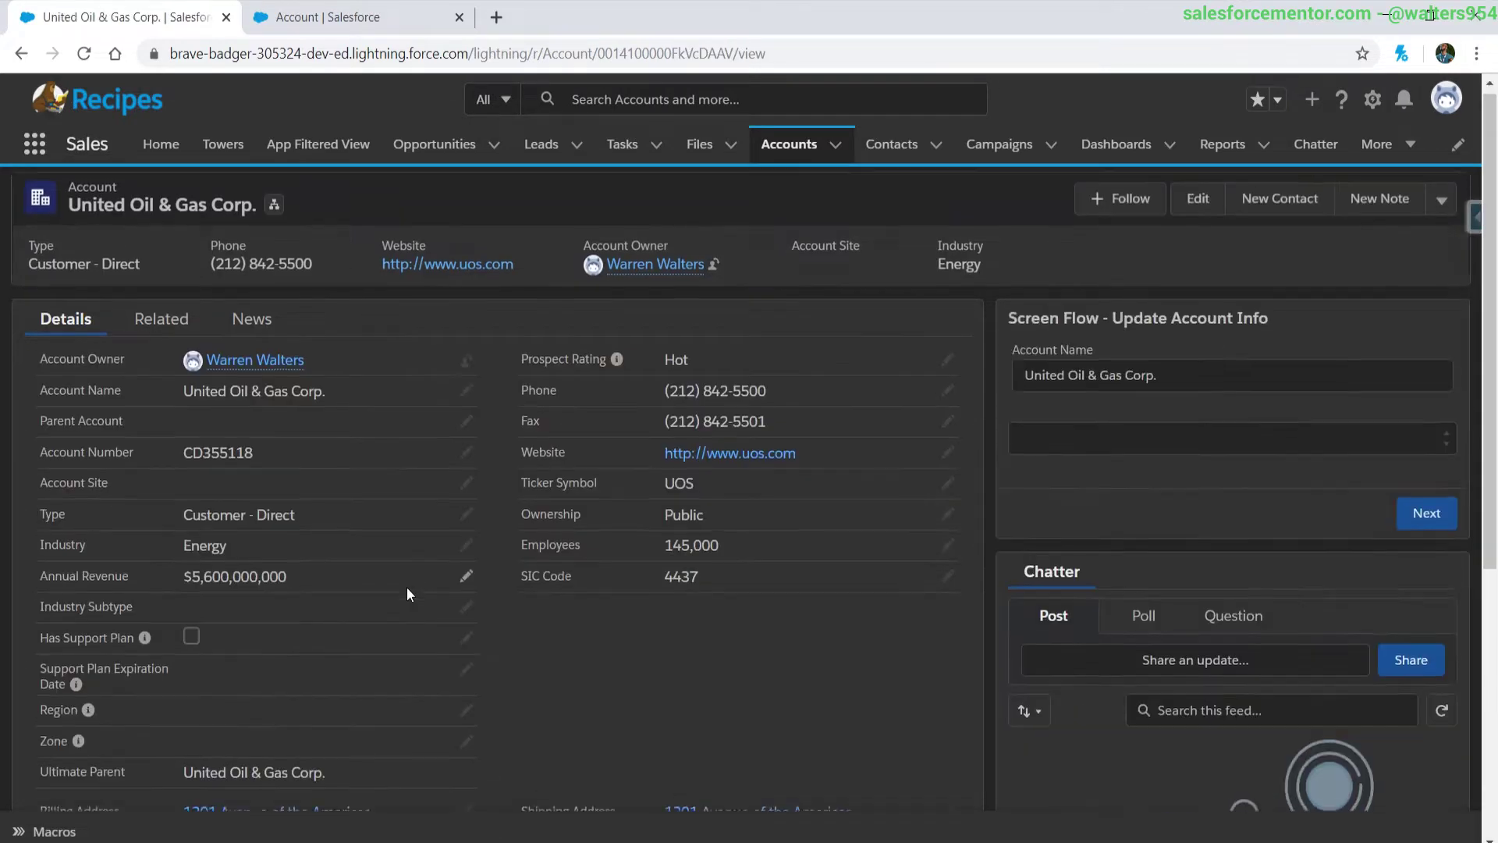
# Step: Edit United Oil & Gas Corp.'s Parent Account lookup and choose to create a new account
pyautogui.scroll(-2, 405, 587)
pyautogui.scroll(2, 232, 478)
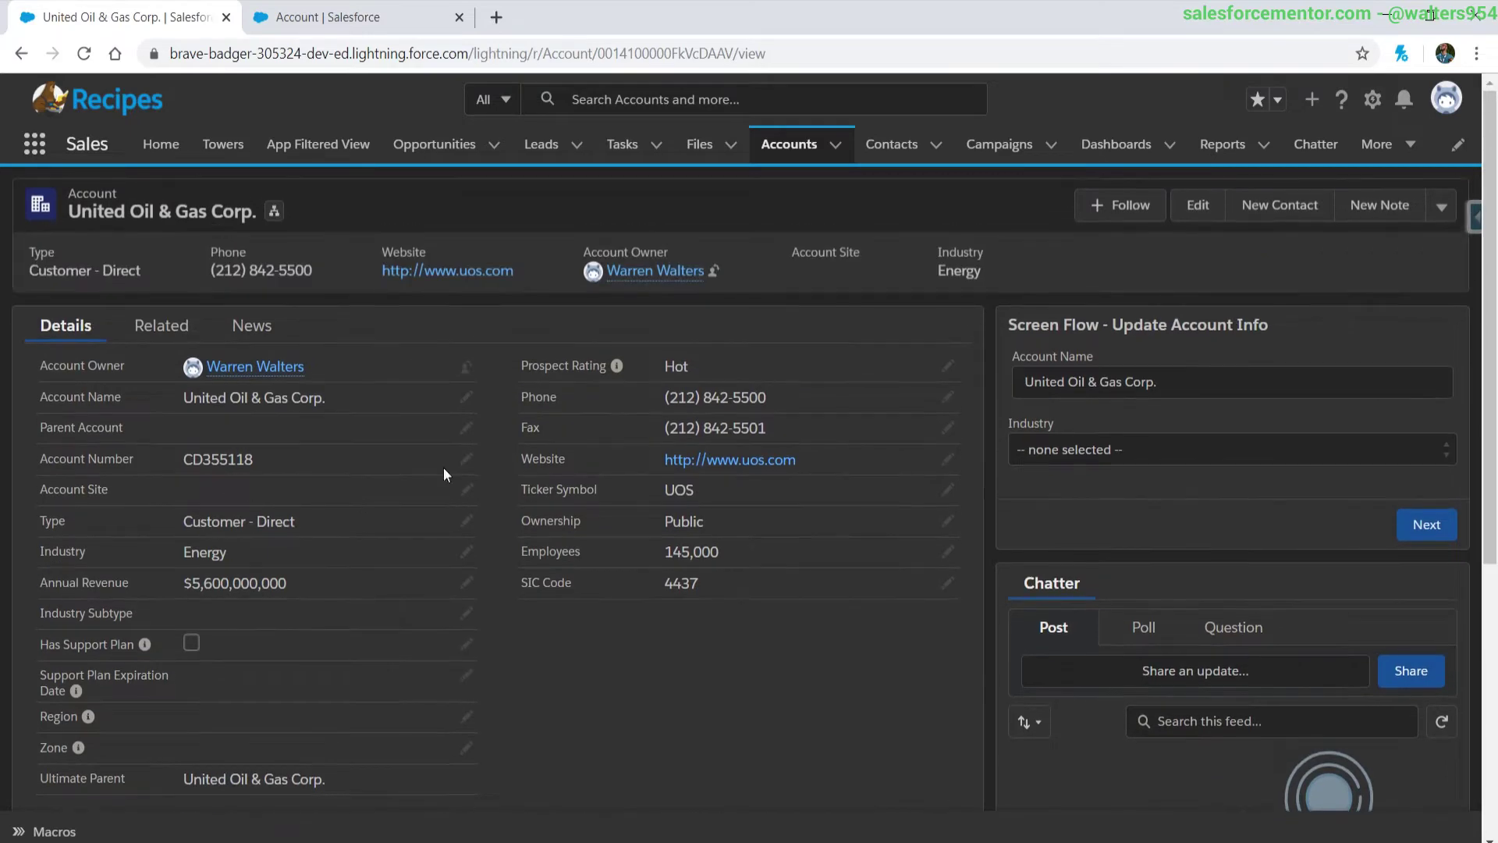
pyautogui.click(466, 427)
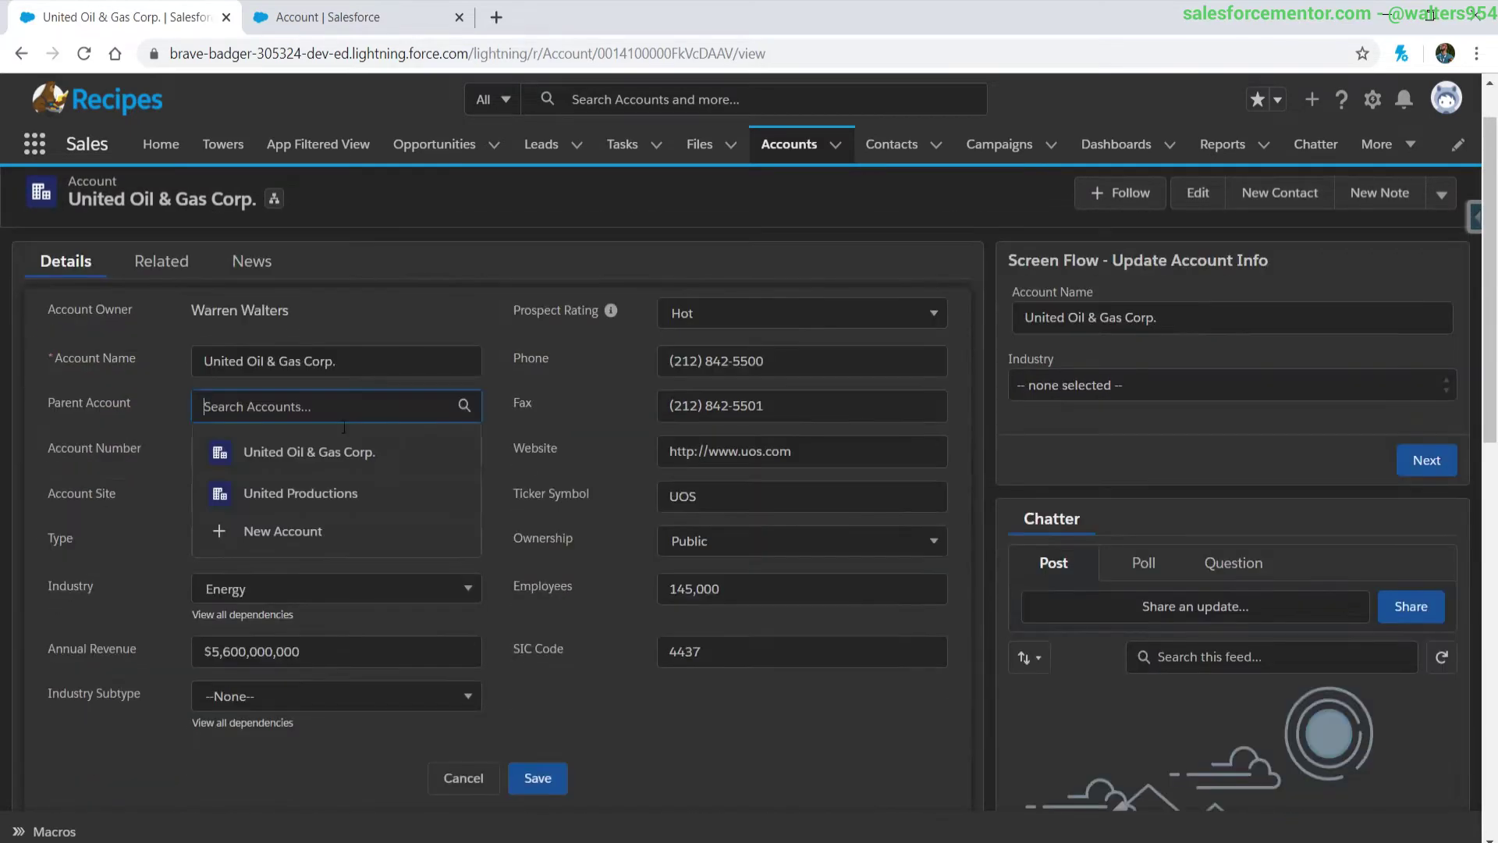
pyautogui.write('test')
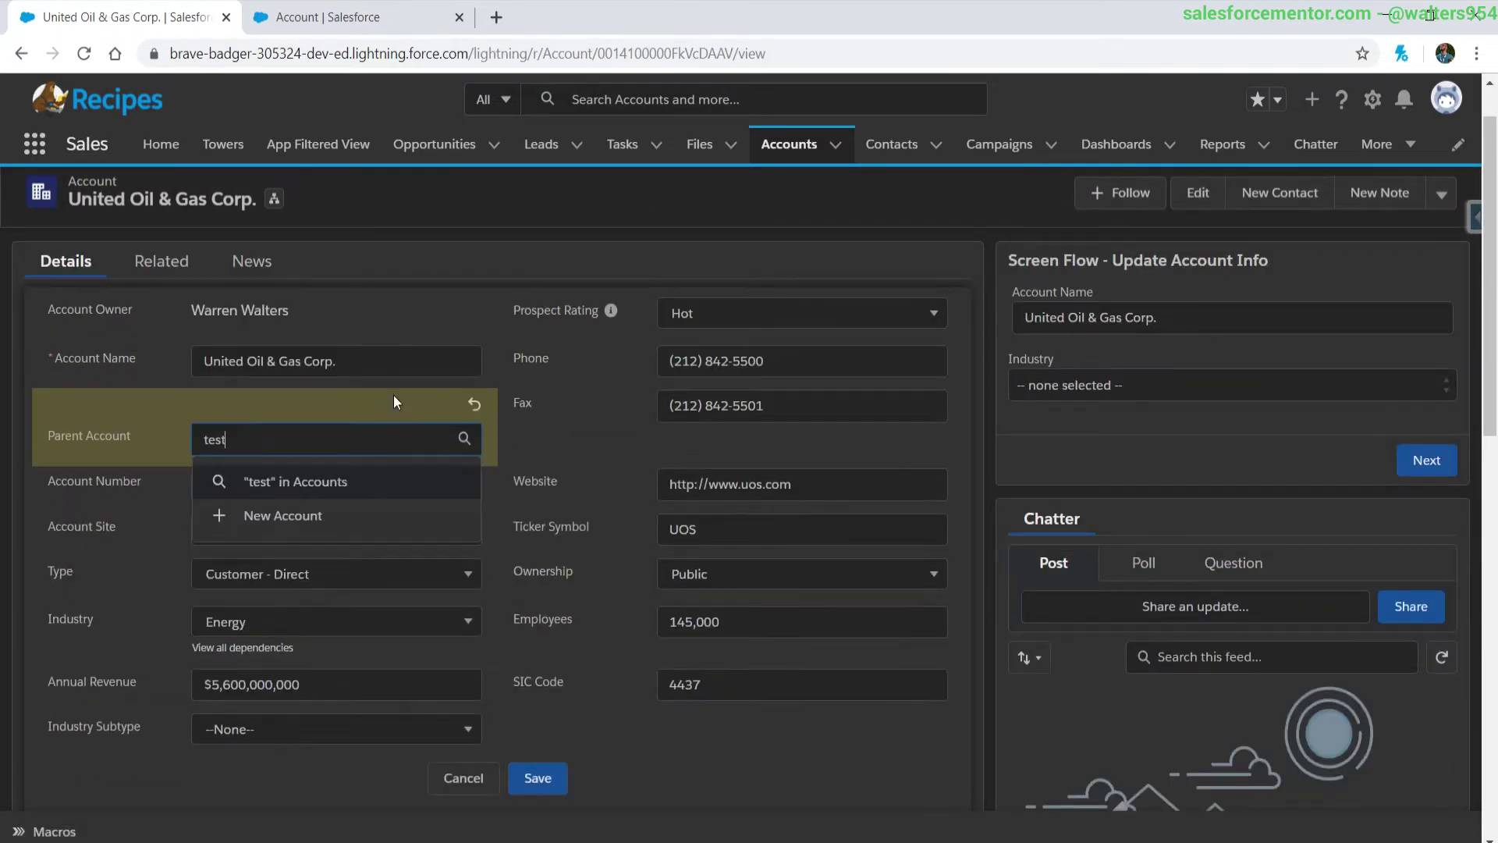
pyautogui.doubleClick(326, 438)
pyautogui.press('BackSpace')
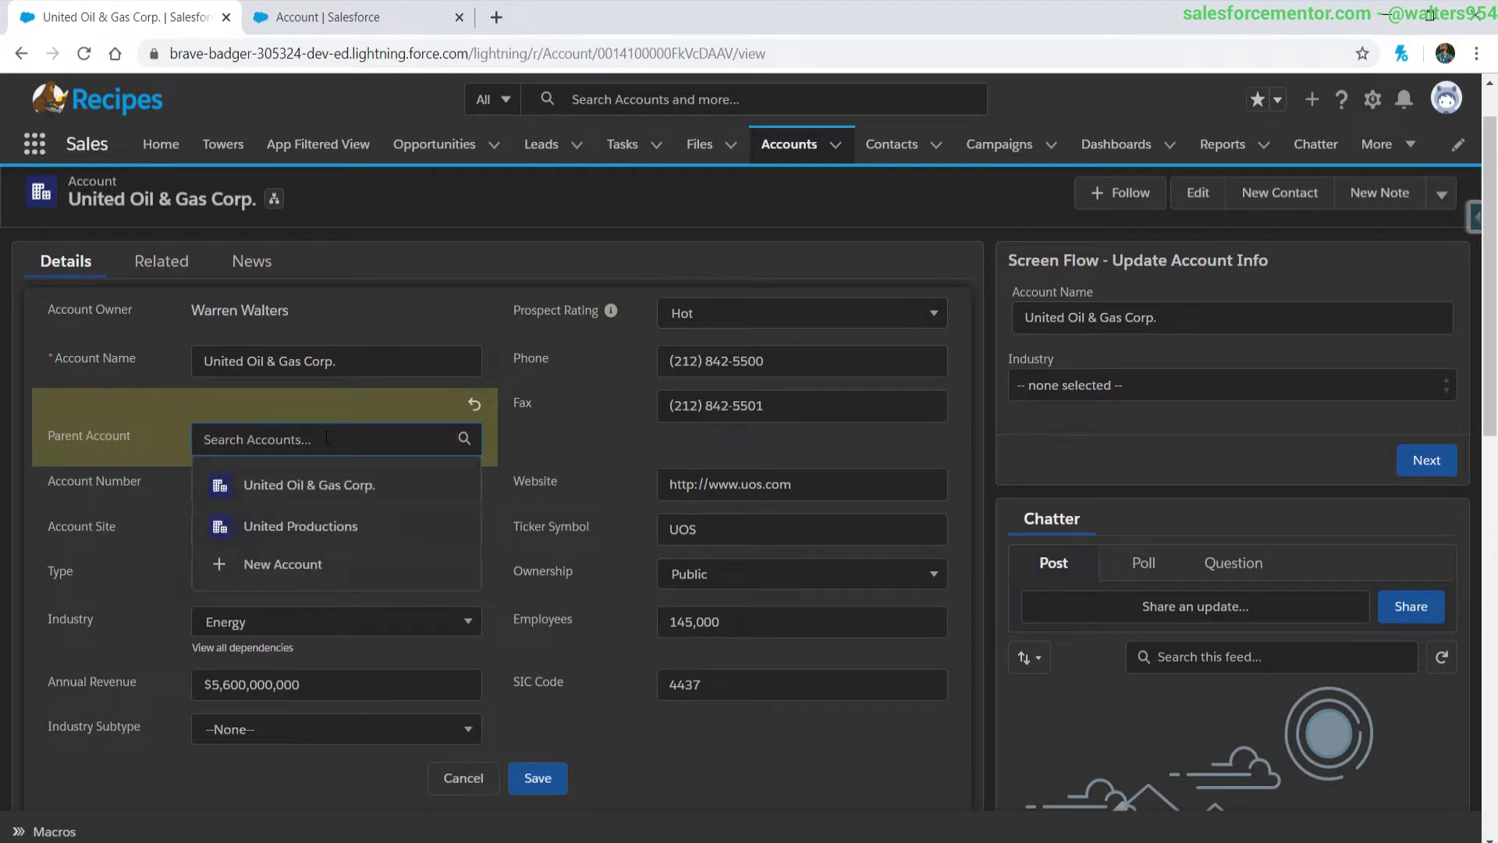
pyautogui.write('t')
pyautogui.press('BackSpace')
pyautogui.click(308, 566)
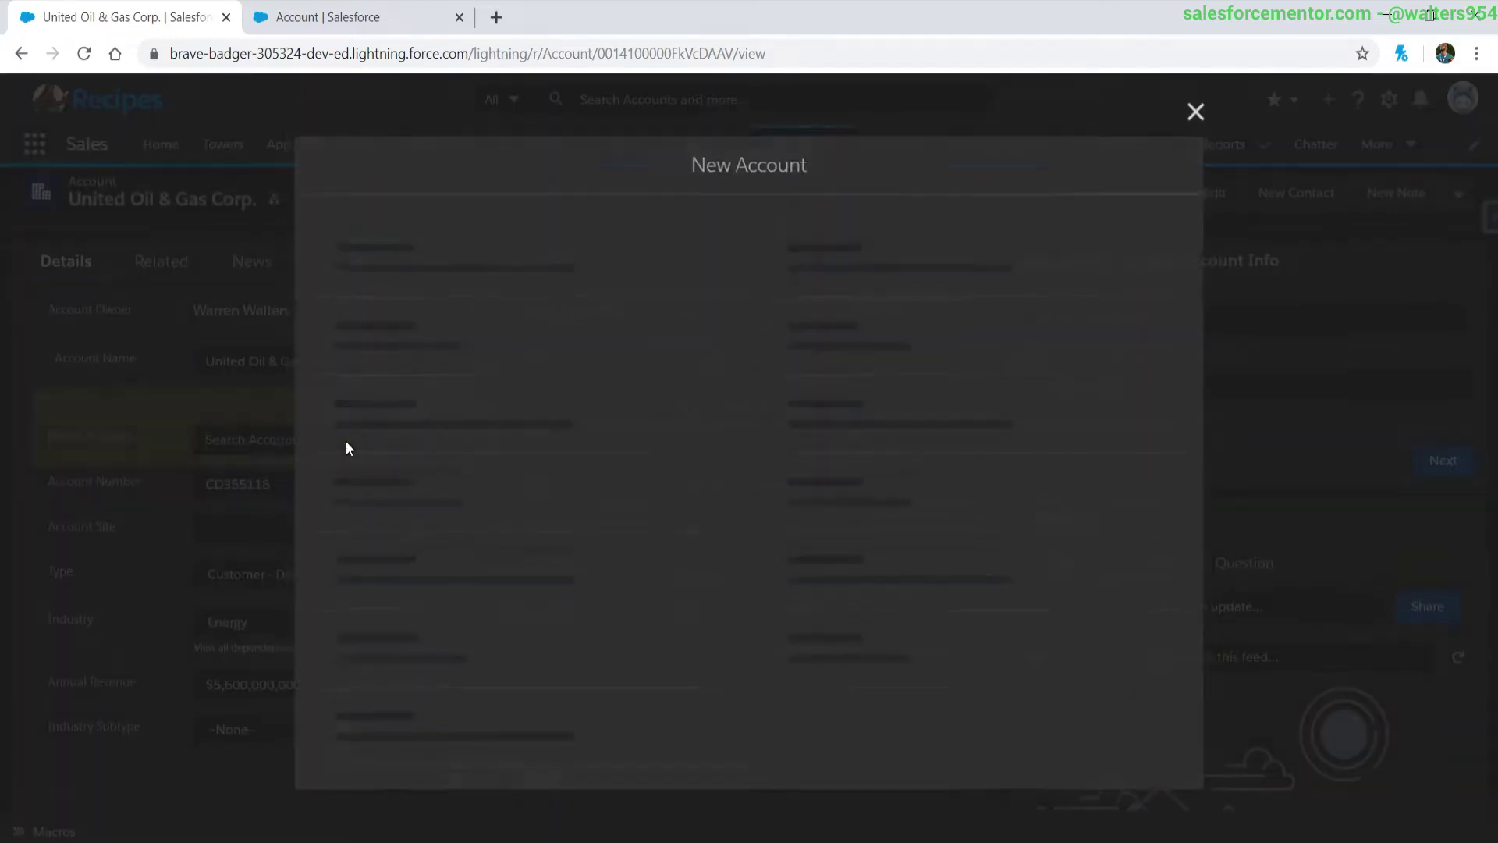
# Step: Create the account 'Parent Level 1' and save it as United Oil & Gas Corp.'s parent
pyautogui.click(515, 317)
pyautogui.write('Parent L')
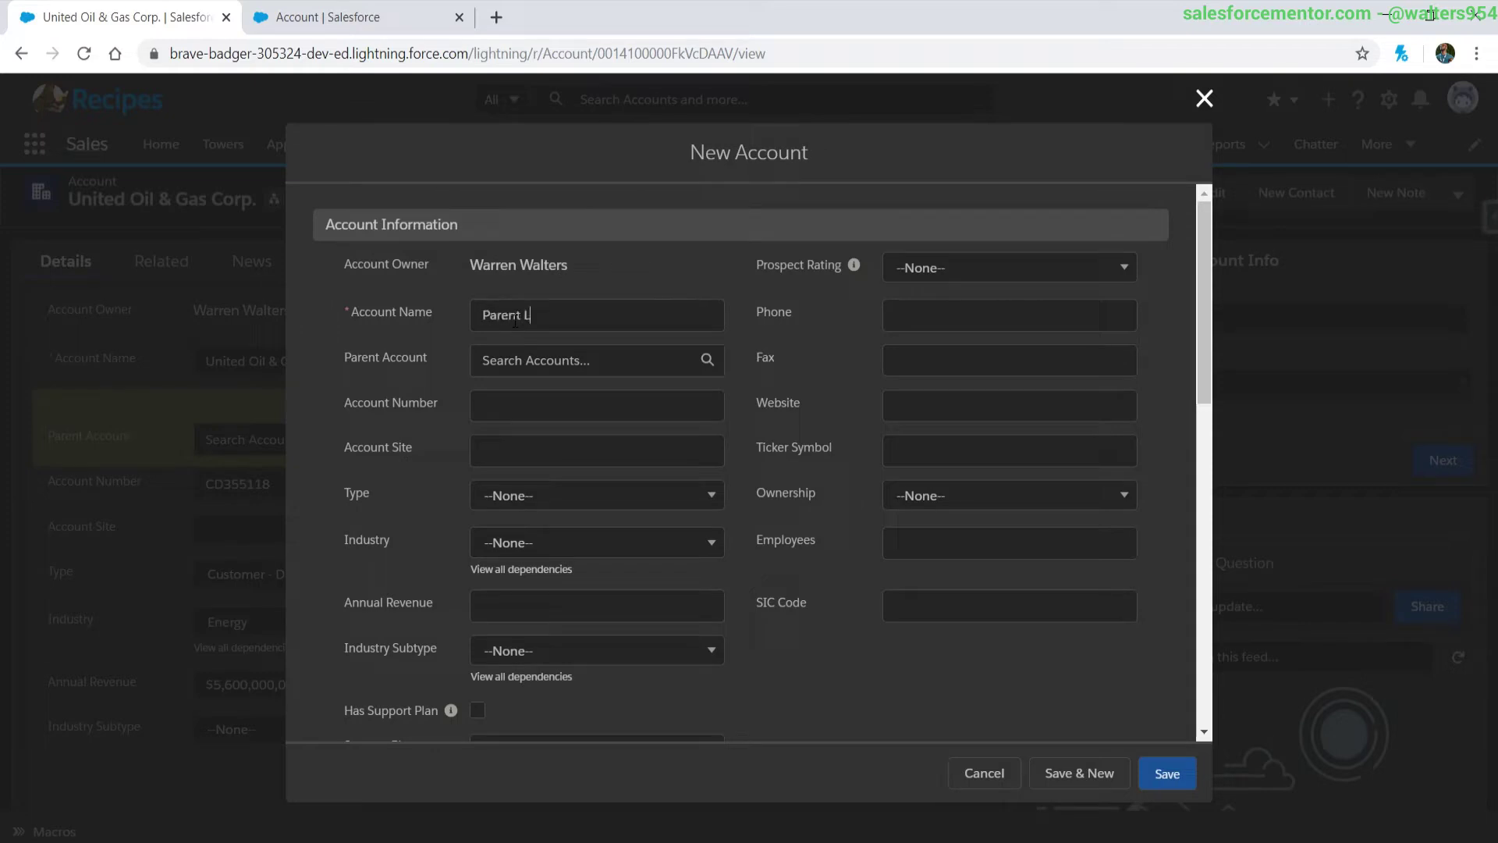
pyautogui.write('evel 1')
pyautogui.press('Return')
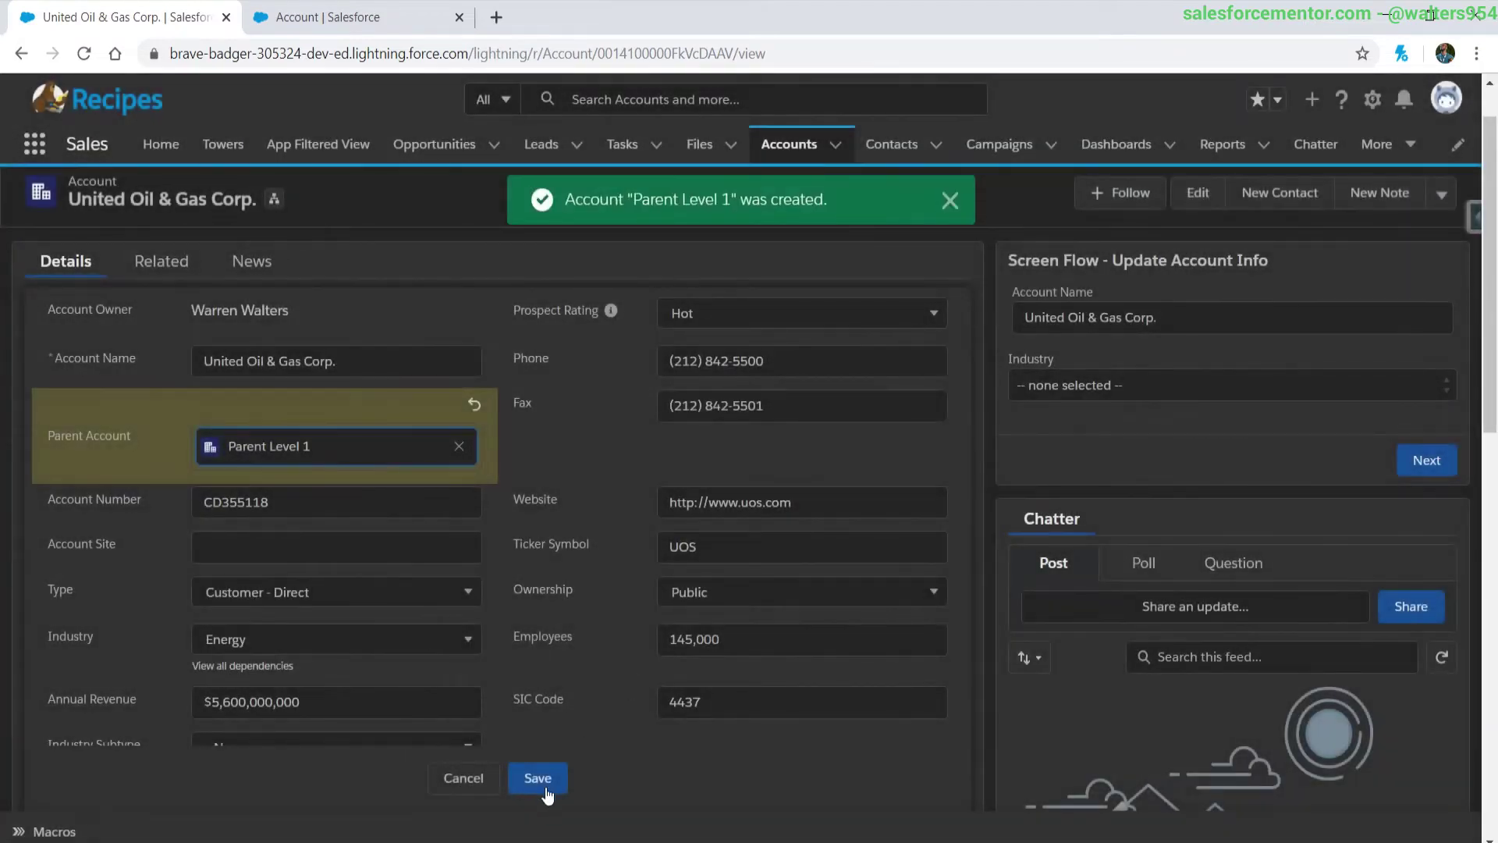
pyautogui.hotkey('ctrl', 's')
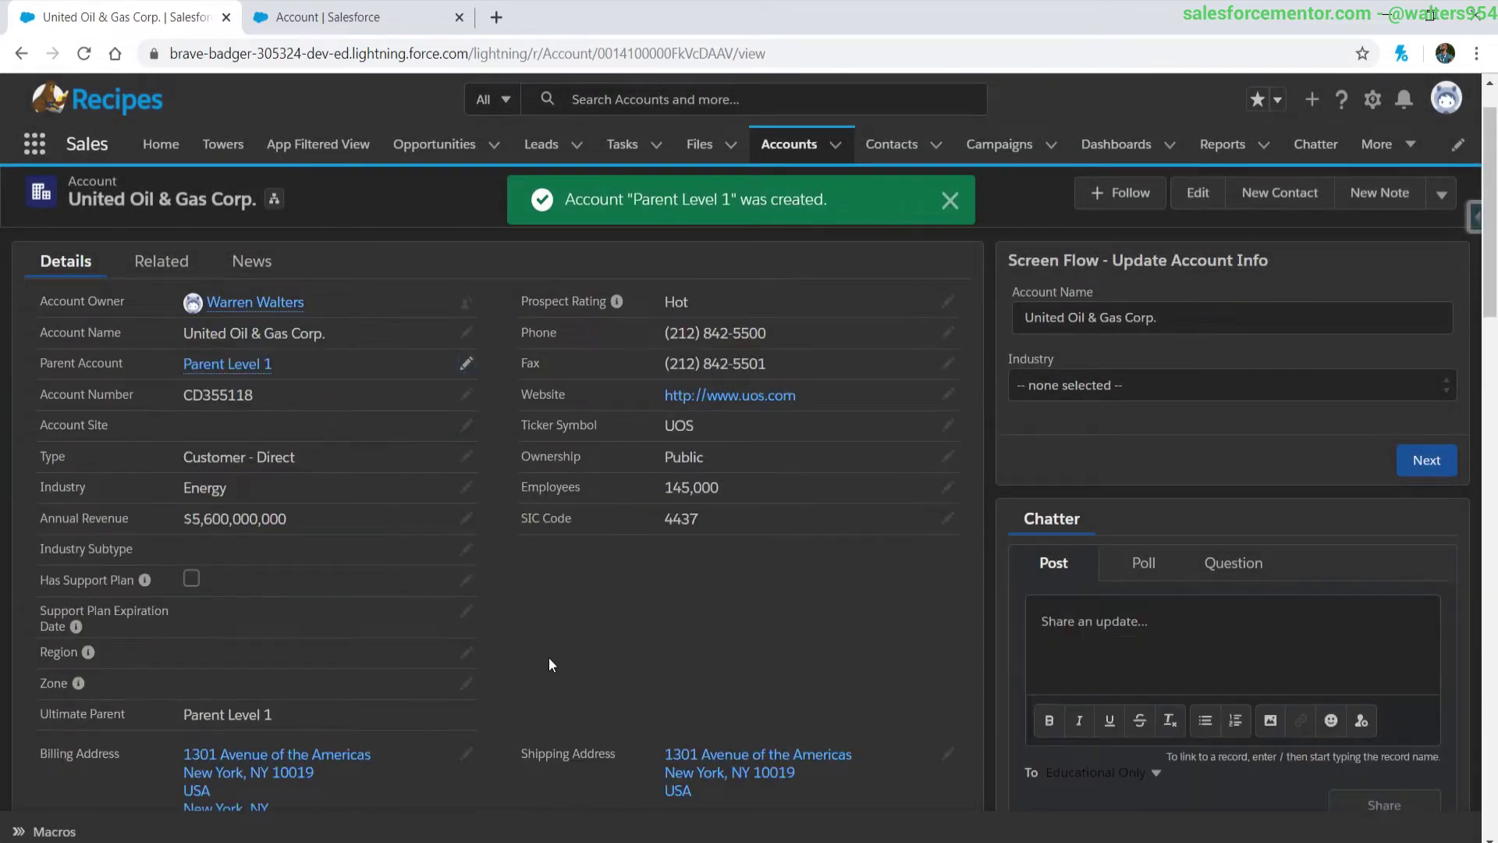
pyautogui.scroll(-2, 285, 687)
pyautogui.scroll(2, 60, 631)
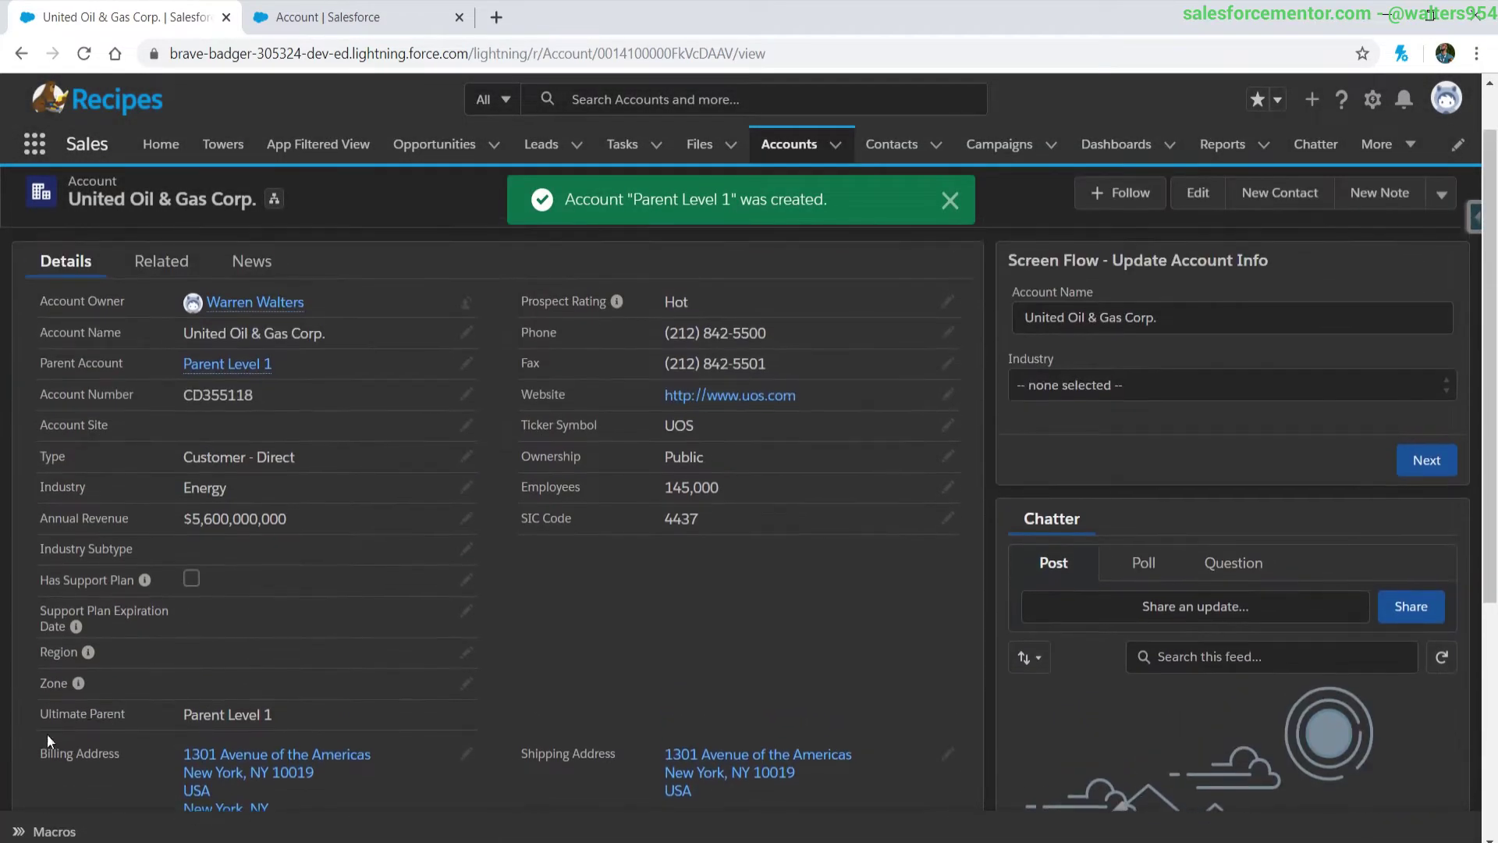
pyautogui.moveTo(42, 713); pyautogui.dragTo(117, 714)
pyautogui.moveTo(193, 334); pyautogui.dragTo(301, 333)
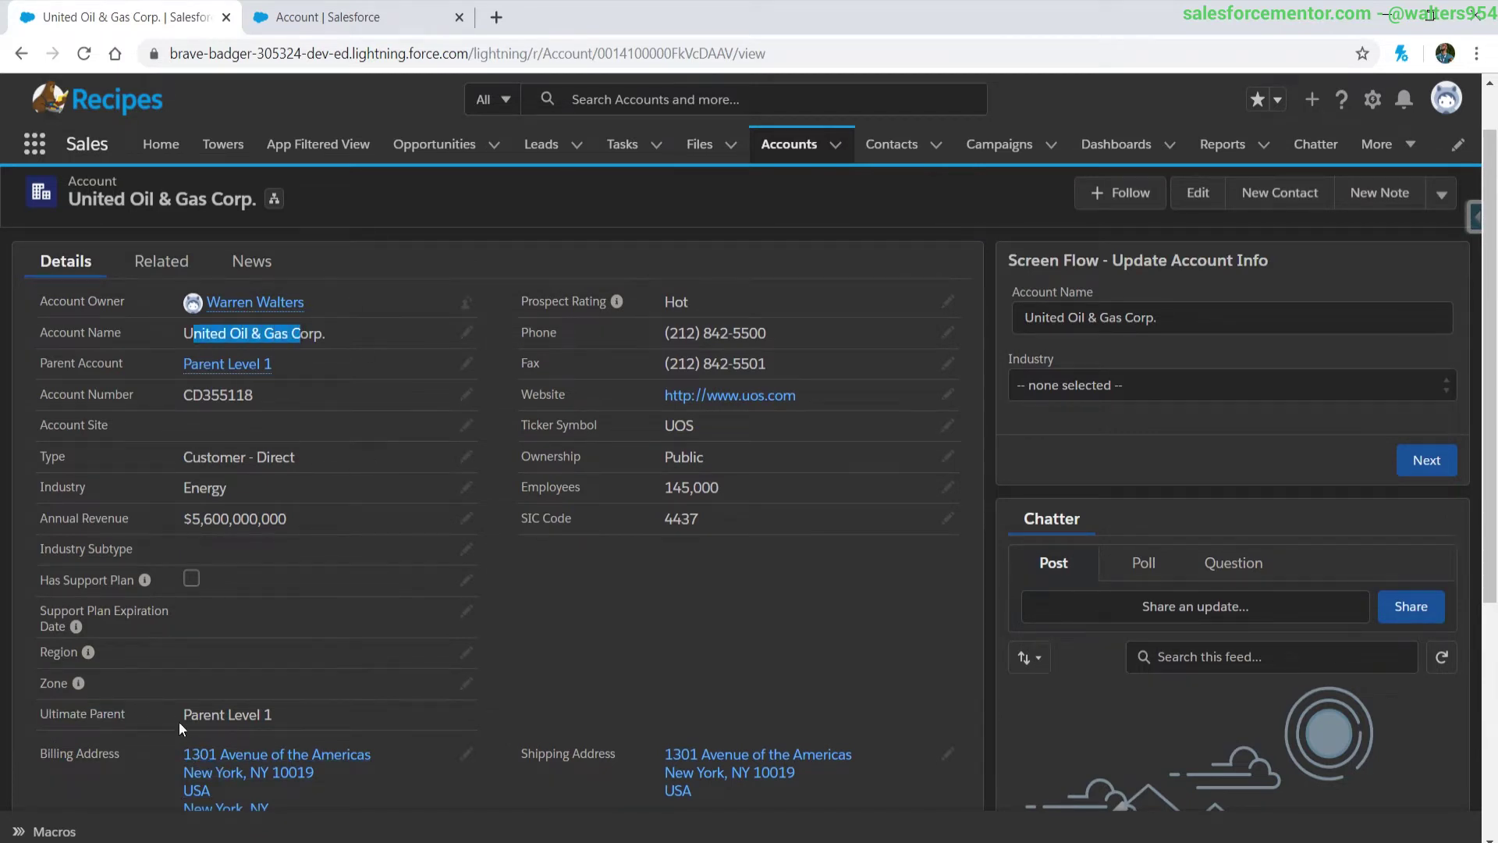
pyautogui.moveTo(178, 714); pyautogui.dragTo(364, 700)
pyautogui.click(588, 669)
pyautogui.hotkey('alt', 'Left')
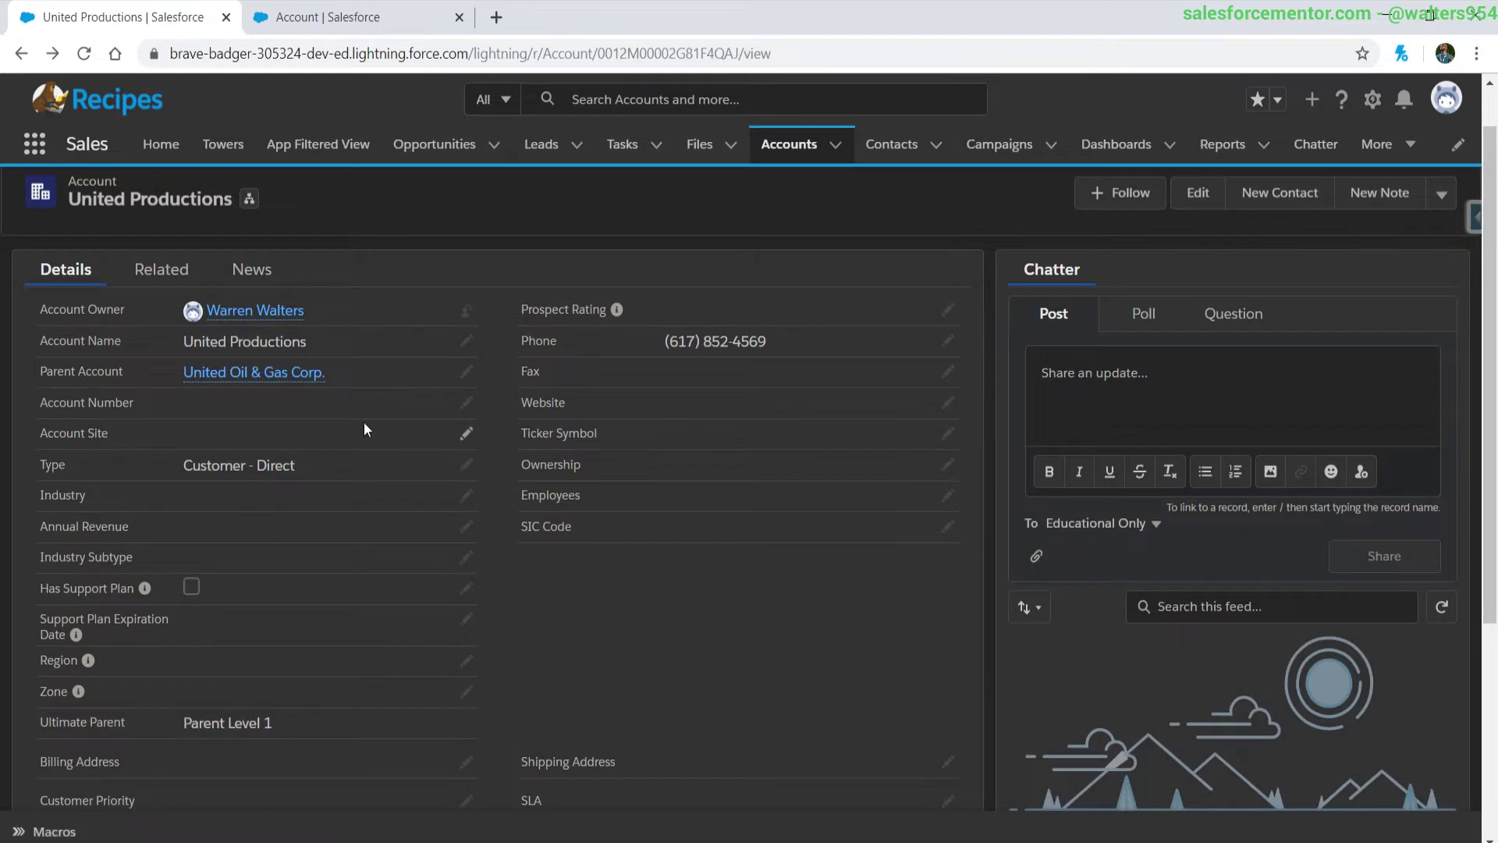
pyautogui.scroll(-1, 288, 558)
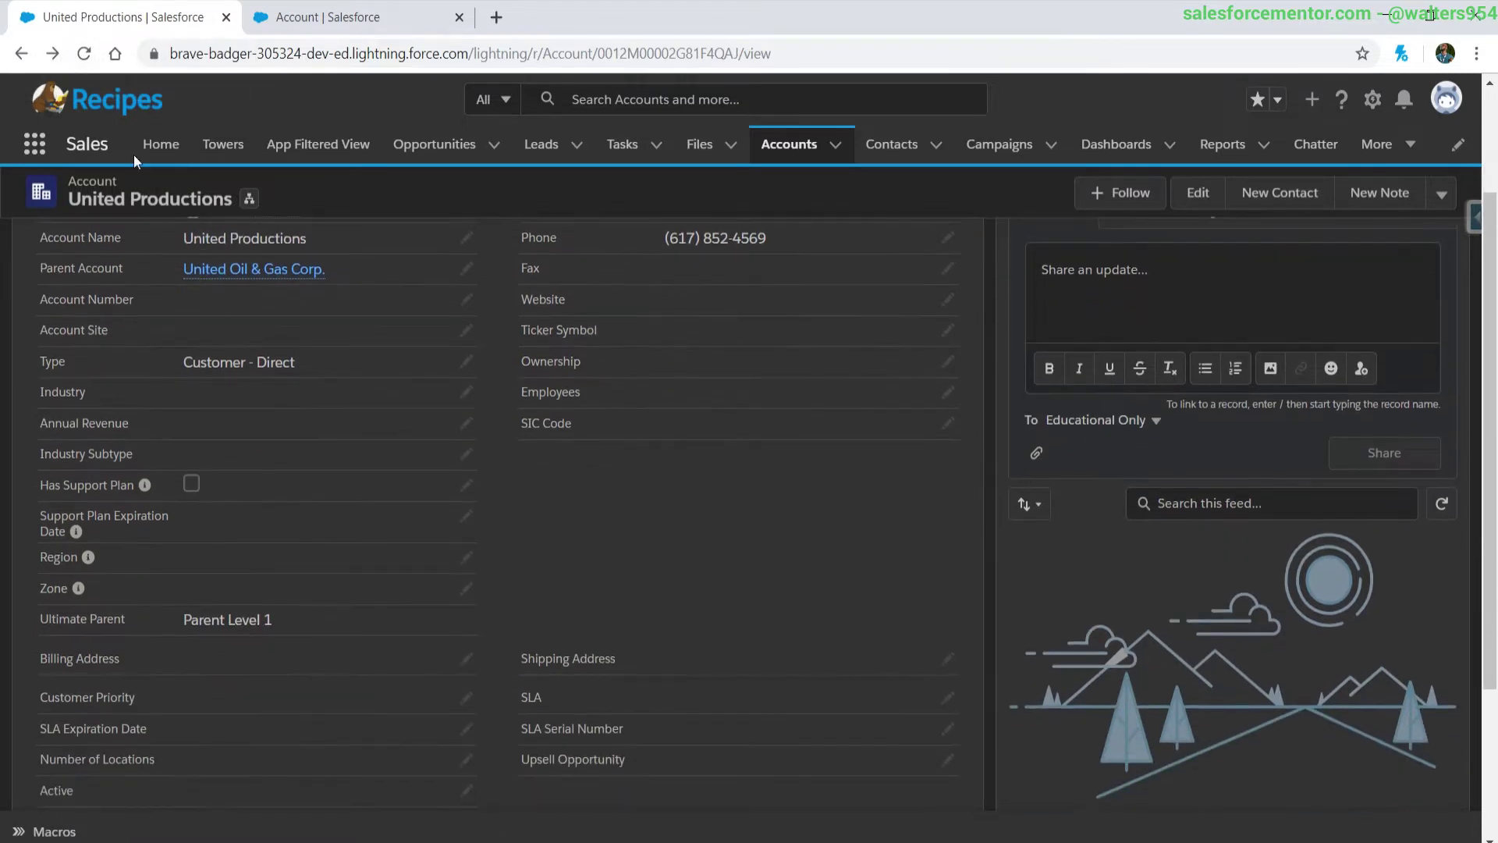
pyautogui.click(83, 53)
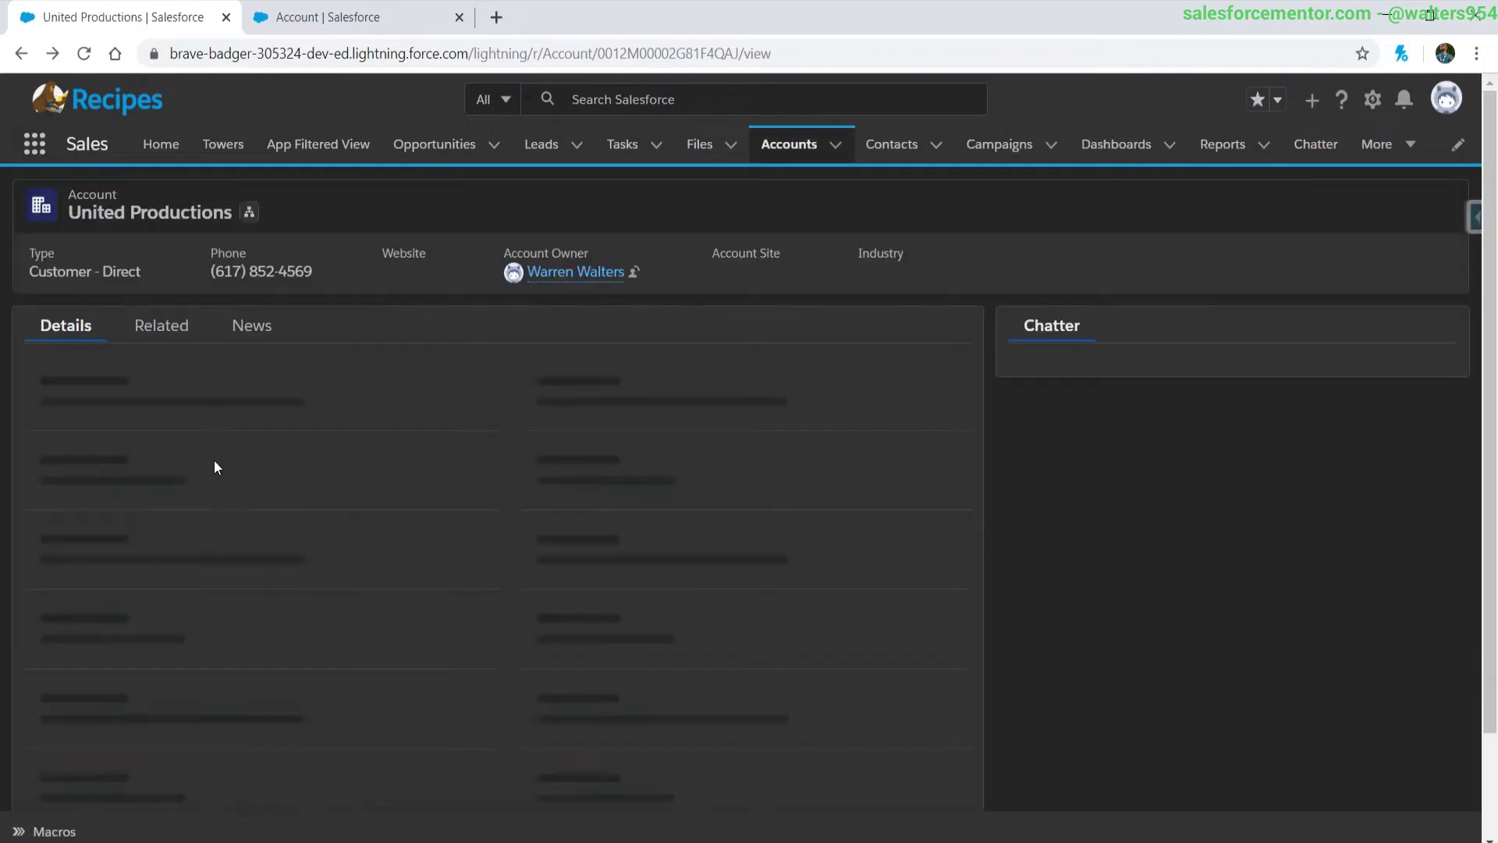
pyautogui.scroll(-1, 340, 549)
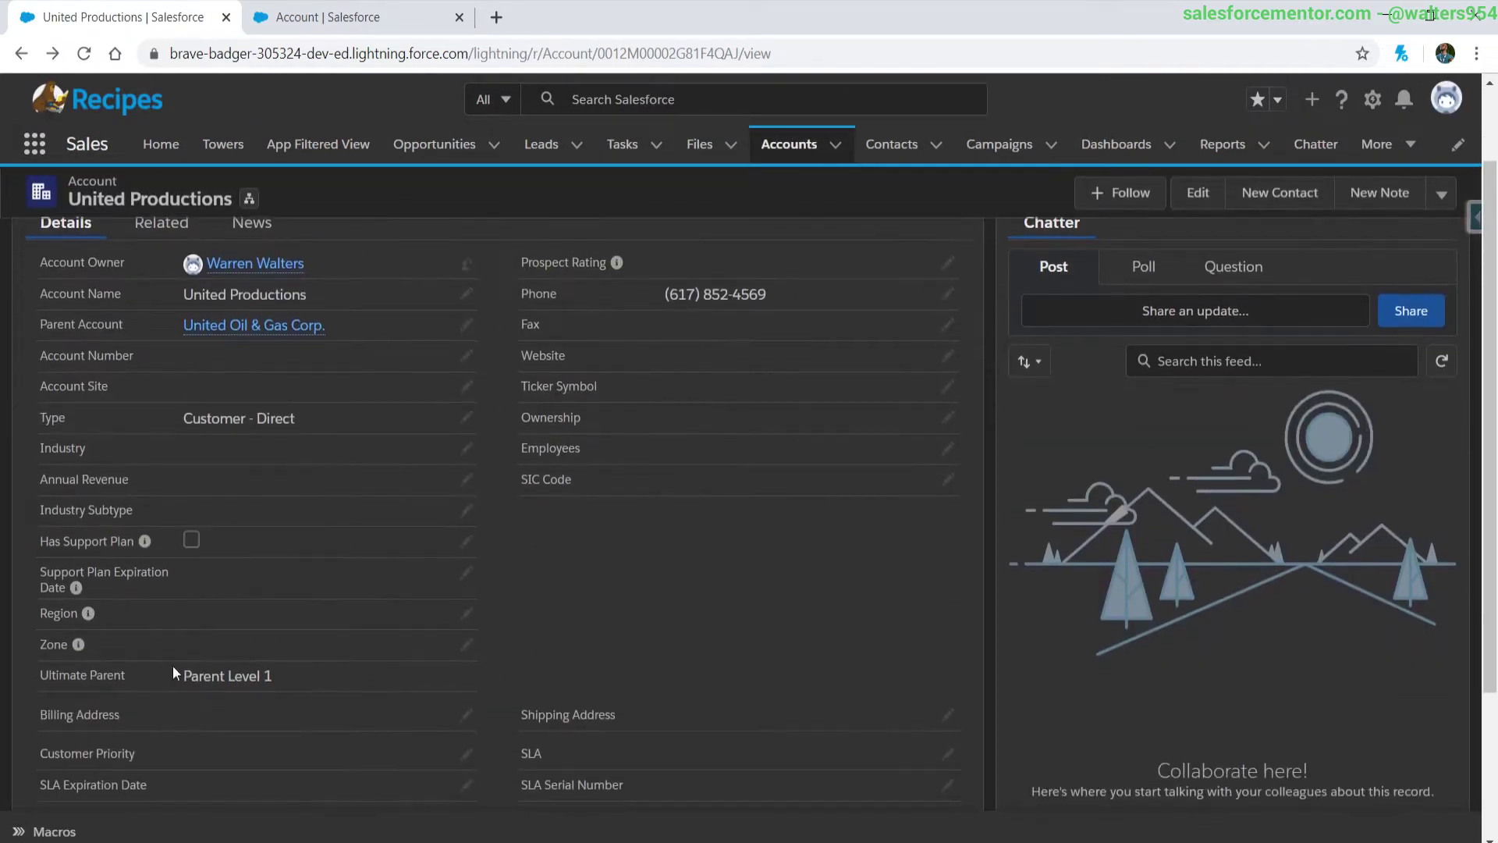
pyautogui.moveTo(58, 680); pyautogui.dragTo(301, 691)
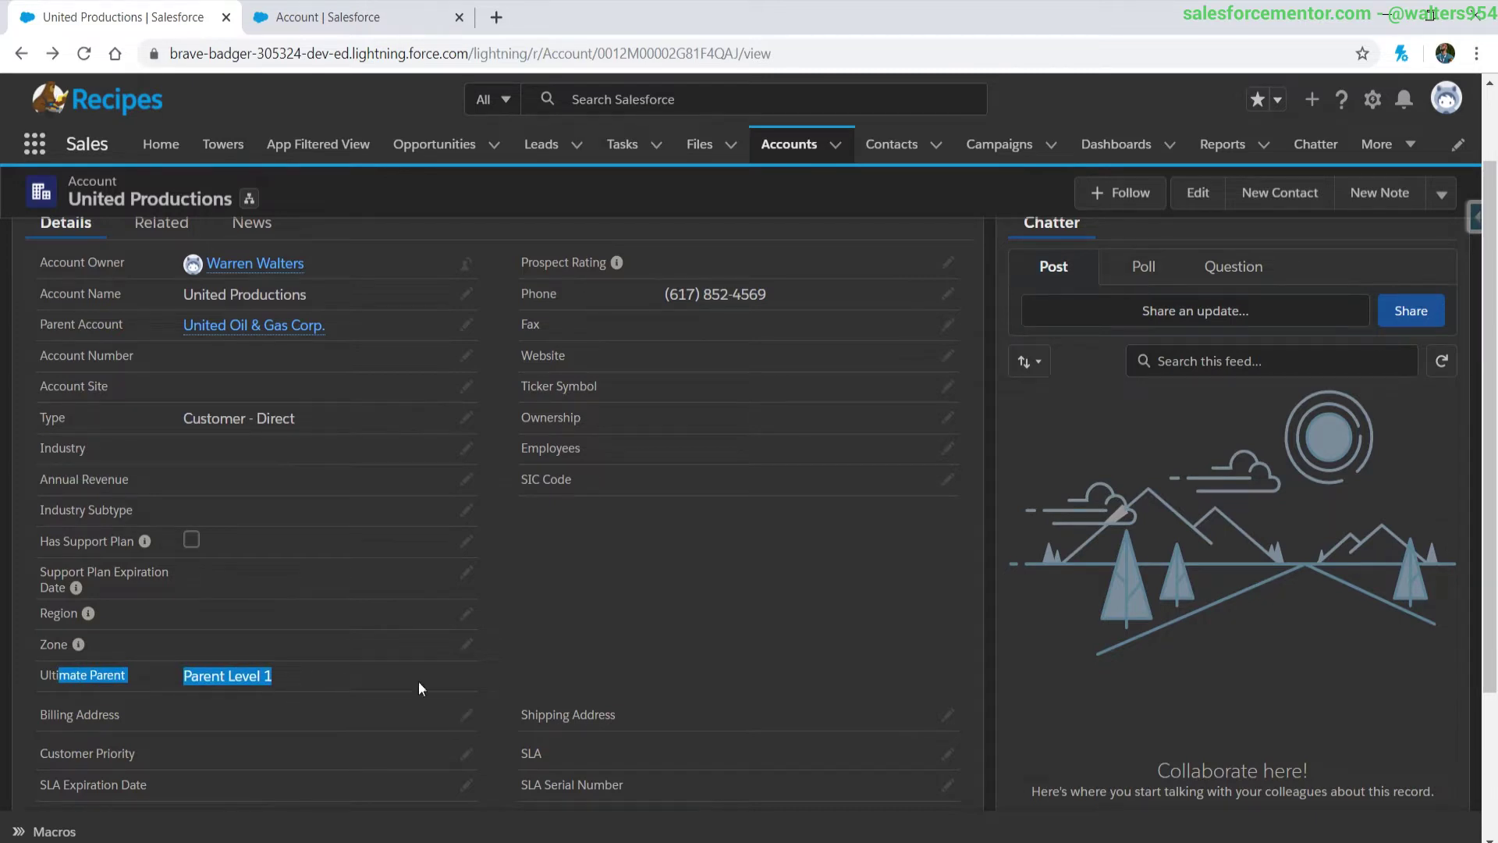
pyautogui.scroll(1, 493, 674)
pyautogui.click(578, 712)
pyautogui.click(241, 442)
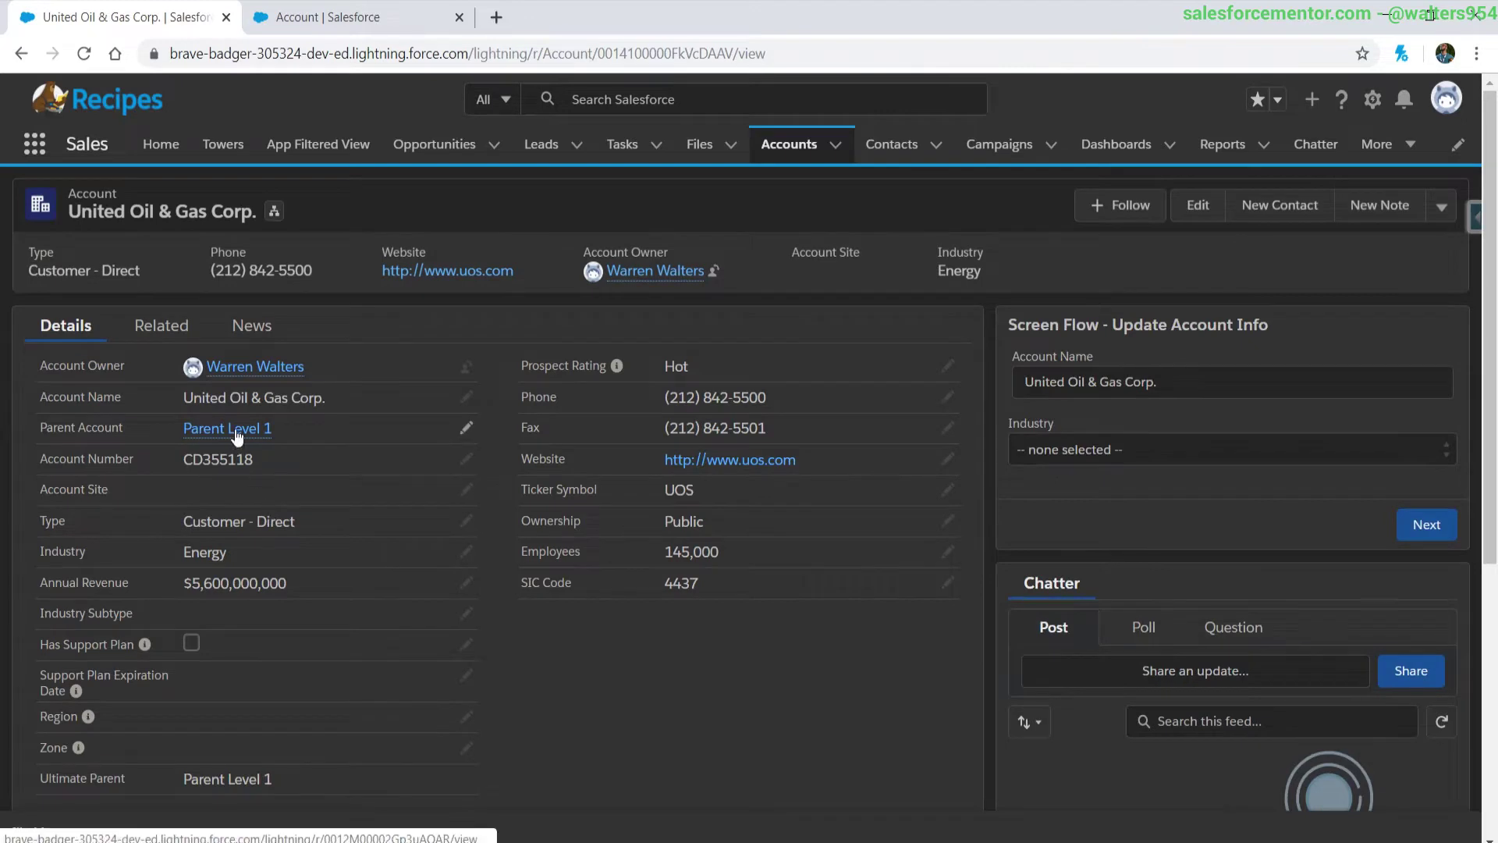
# Step: On Parent Level 1, create the new parent account 'Parent Level 2' and save the record
pyautogui.click(238, 435)
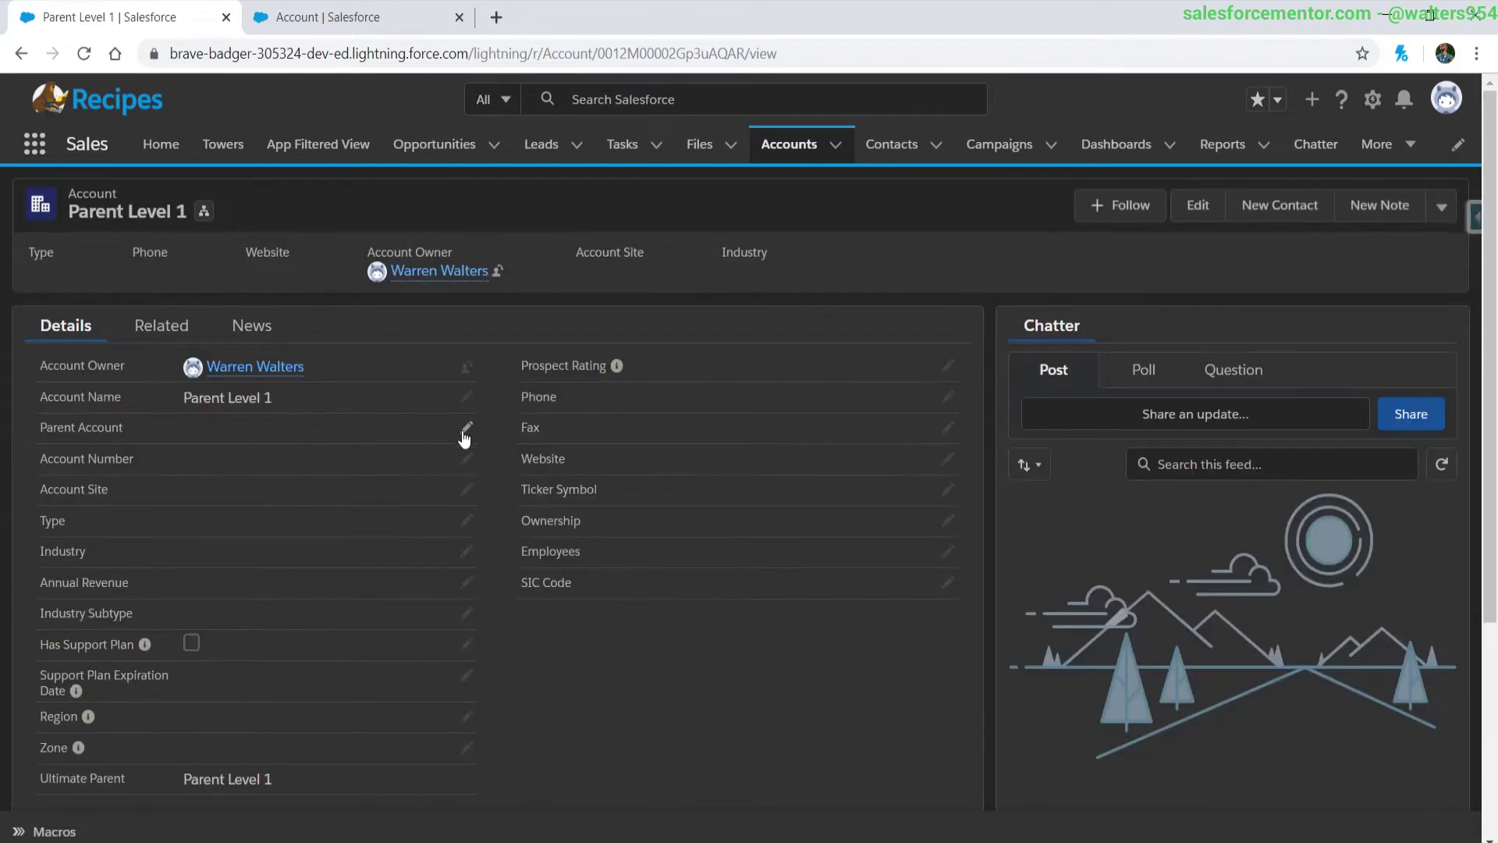
pyautogui.doubleClick(222, 427)
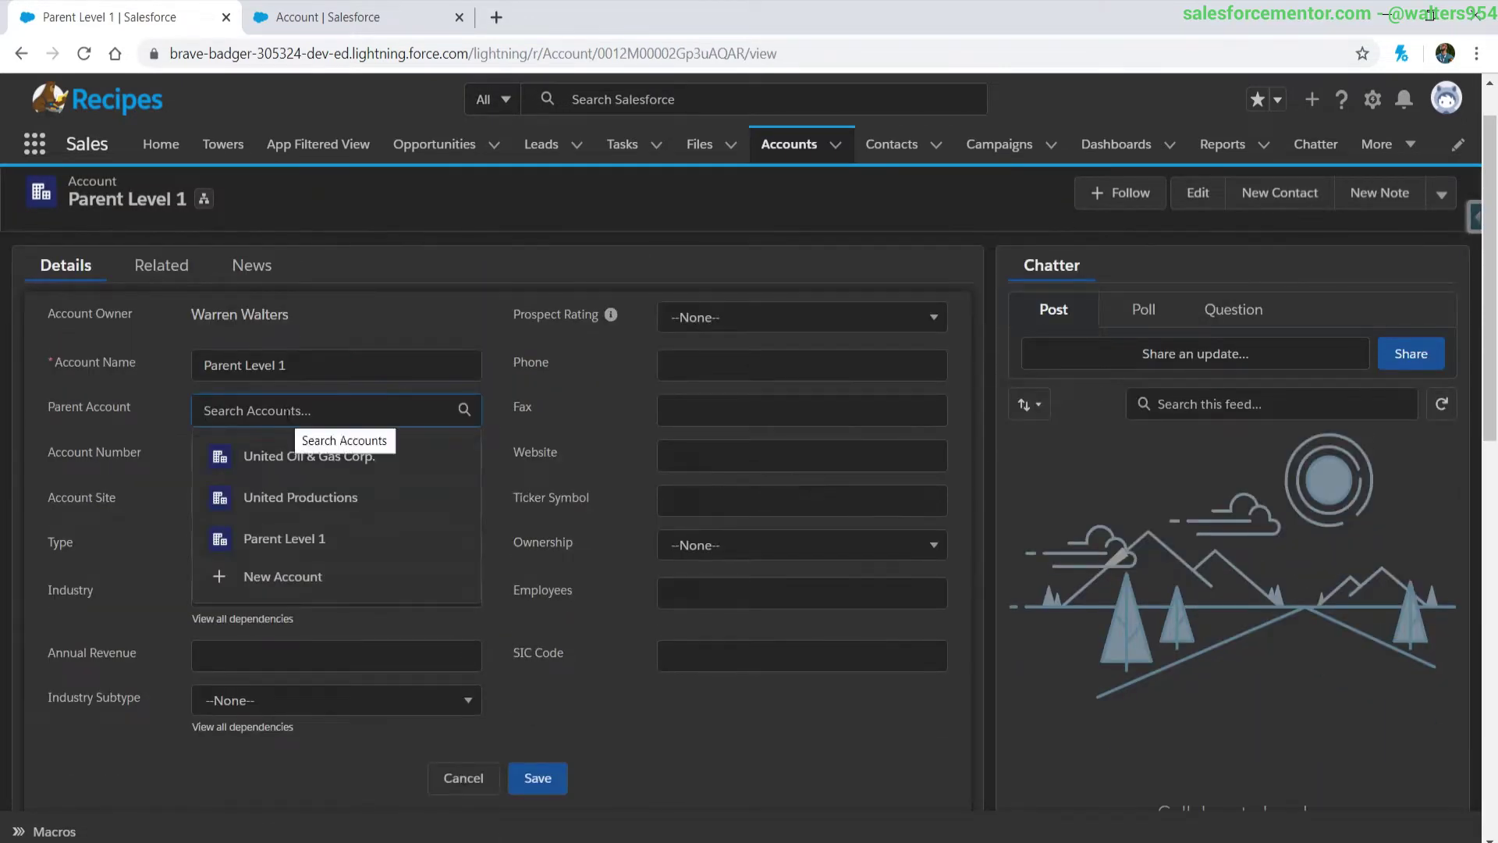
pyautogui.write('Parent Levbel')
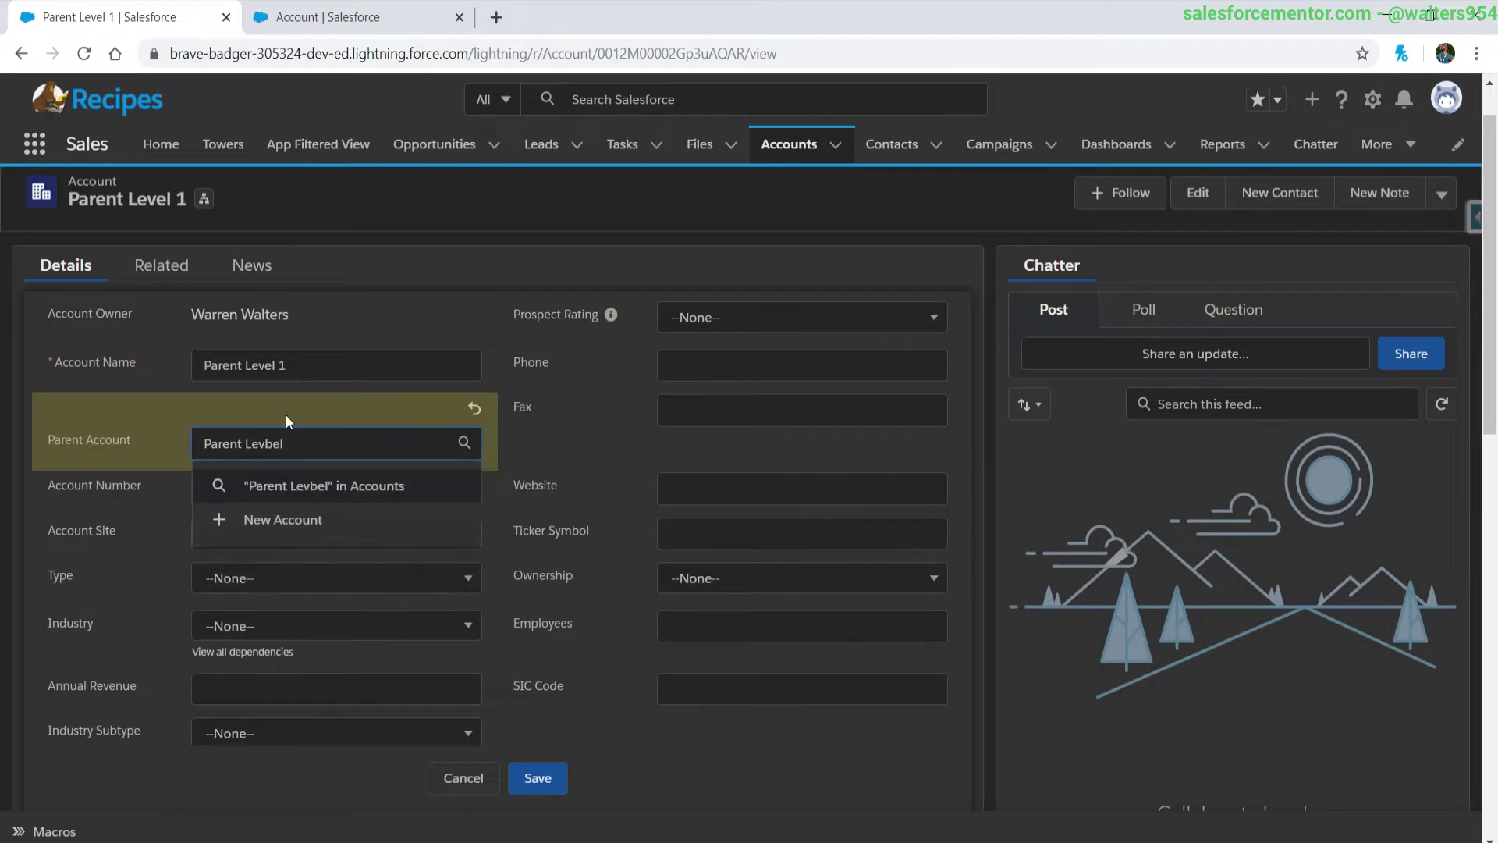
pyautogui.press('BackSpace')
pyautogui.press('BackSpace')
pyautogui.press('BackSpace')
pyautogui.press('BackSpace')
pyautogui.press('BackSpace')
pyautogui.press('BackSpace')
pyautogui.press('BackSpace')
pyautogui.press('BackSpace')
pyautogui.press('BackSpace')
pyautogui.press('BackSpace')
pyautogui.press('BackSpace')
pyautogui.press('BackSpace')
pyautogui.press('BackSpace')
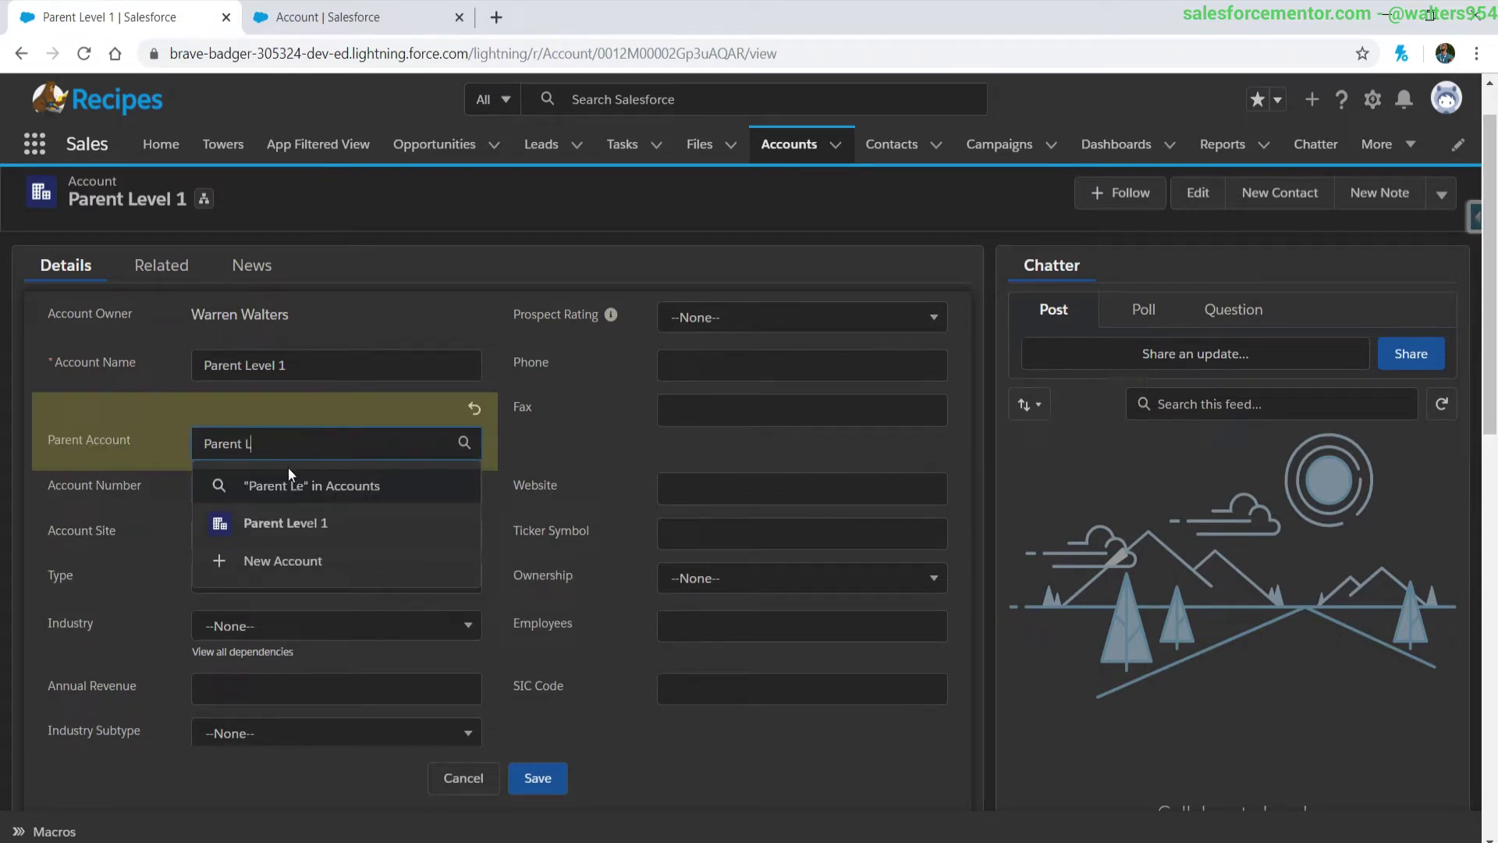
pyautogui.click(270, 613)
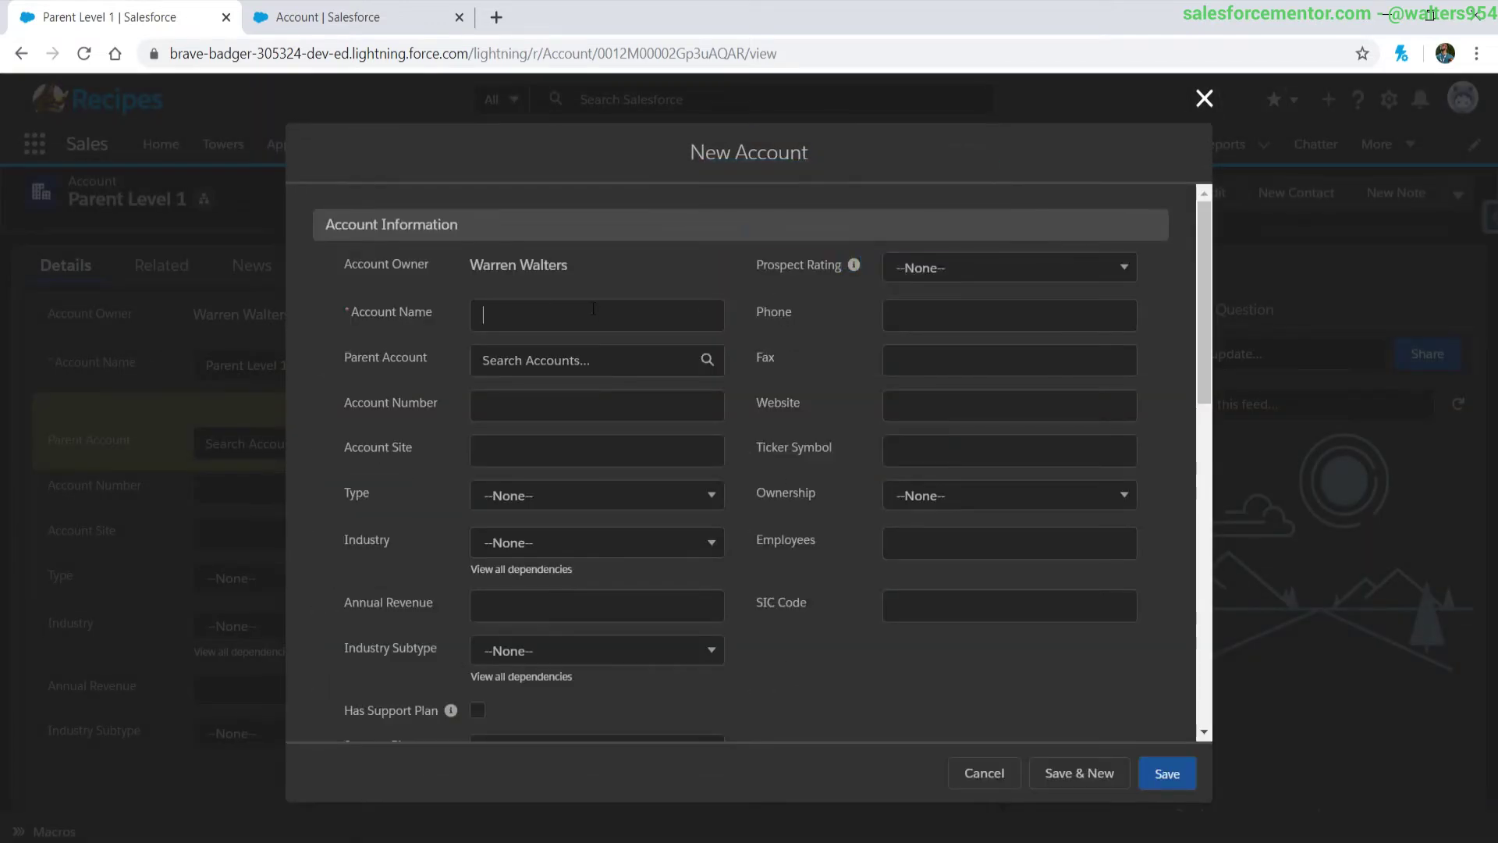
pyautogui.write('Parent Level2')
pyautogui.press('BackSpace')
pyautogui.write('2')
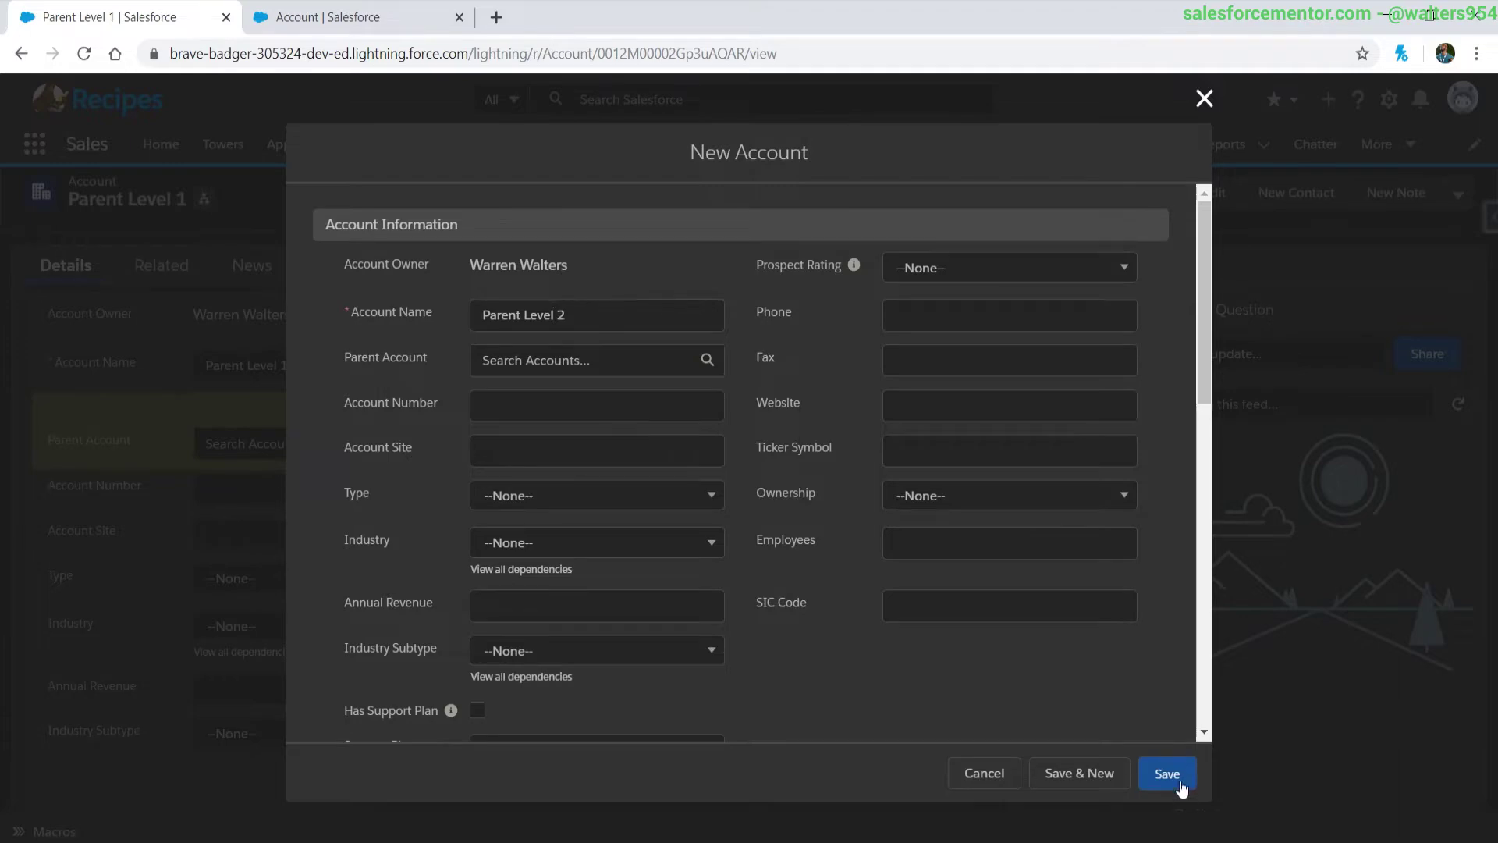
pyautogui.press('Return')
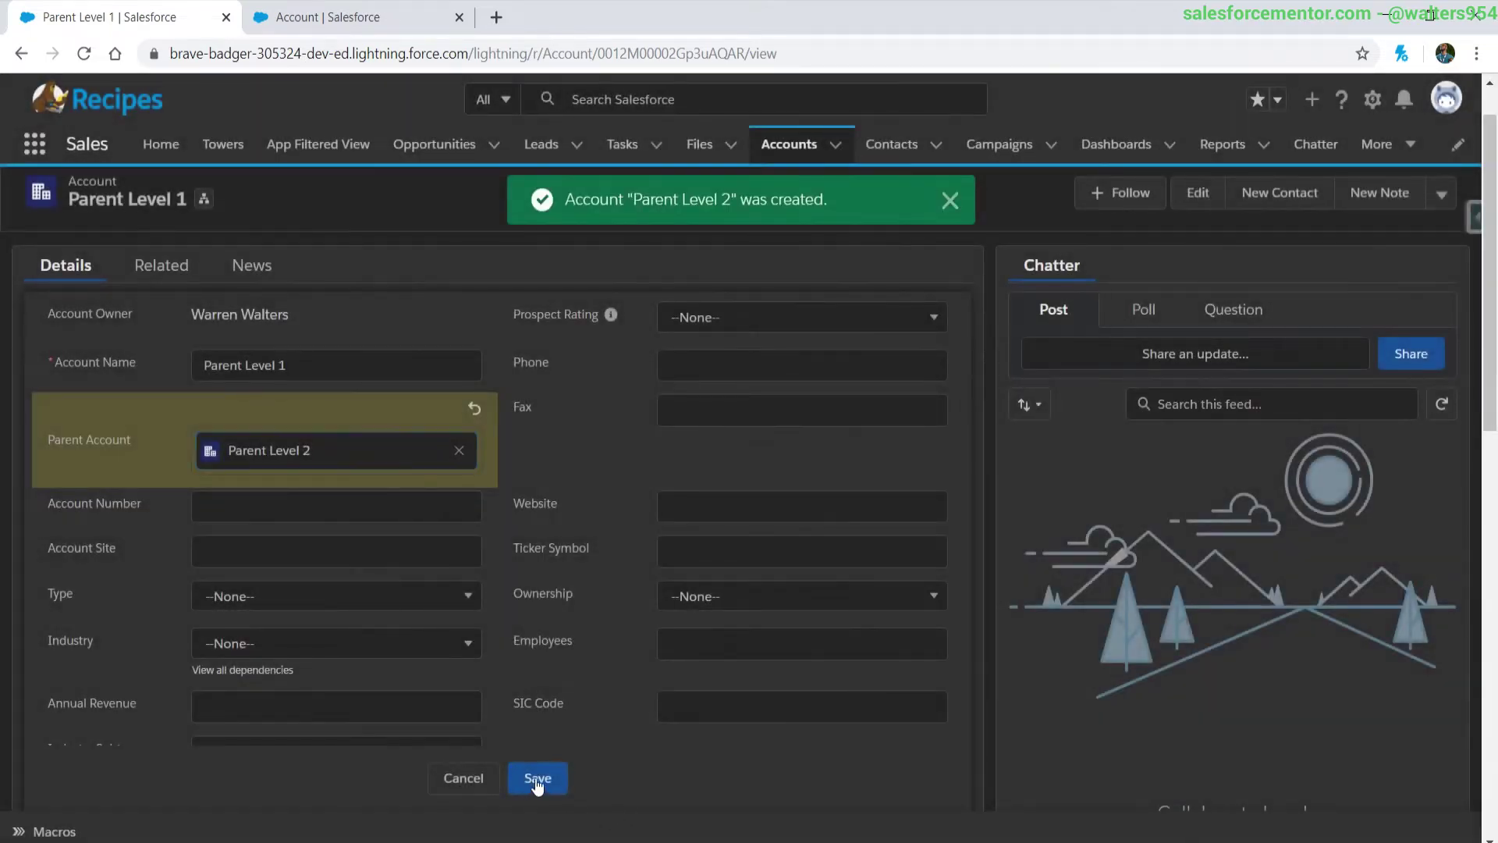
pyautogui.hotkey('ctrl', 's')
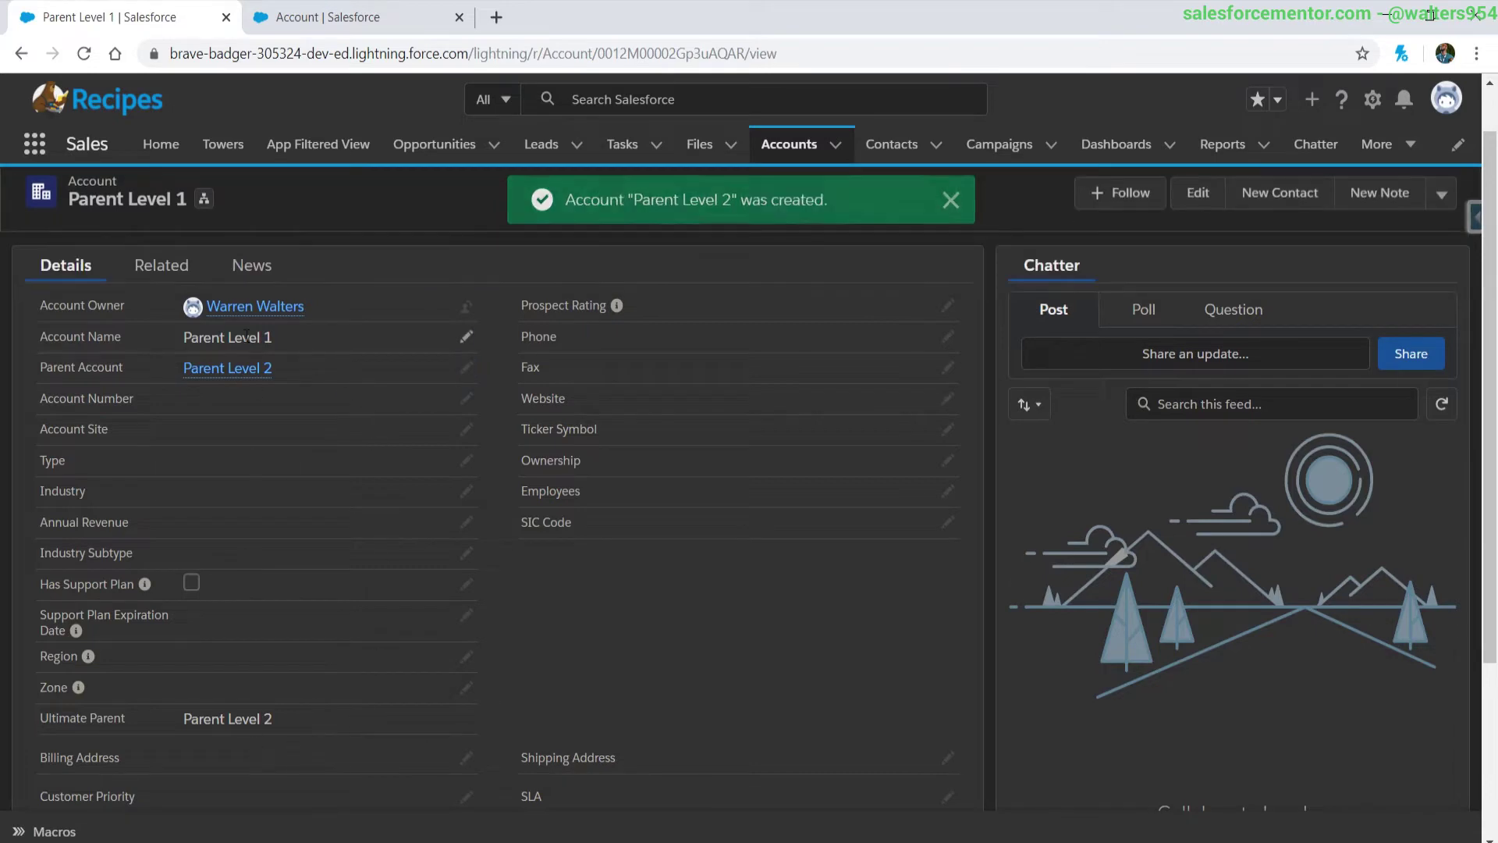
# Step: Check United Oil & Gas Corp.'s Parent Account and Ultimate Parent values
pyautogui.hotkey('alt', 'Left')
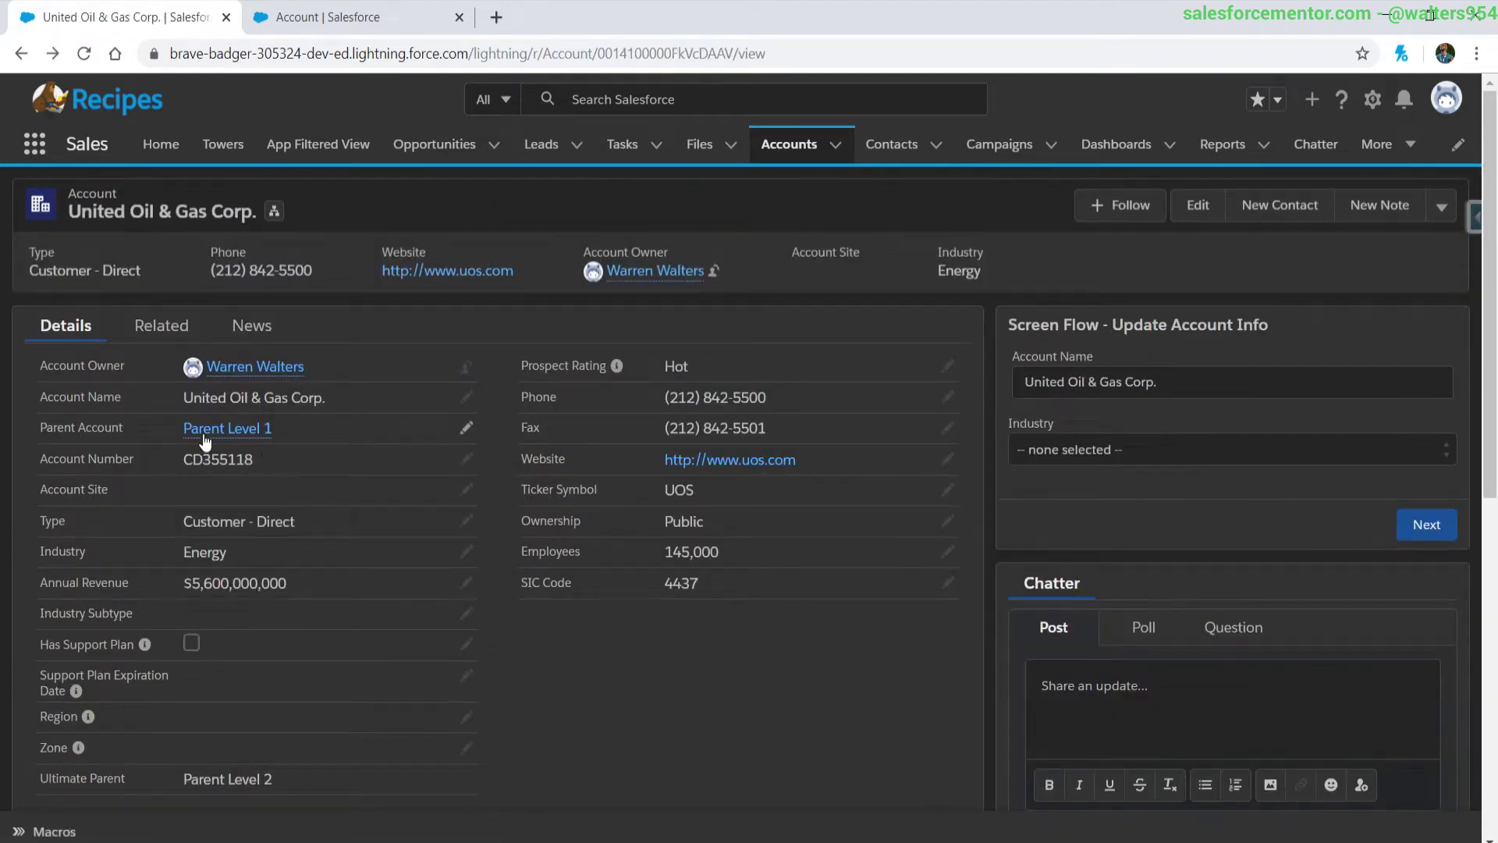
pyautogui.click(222, 430)
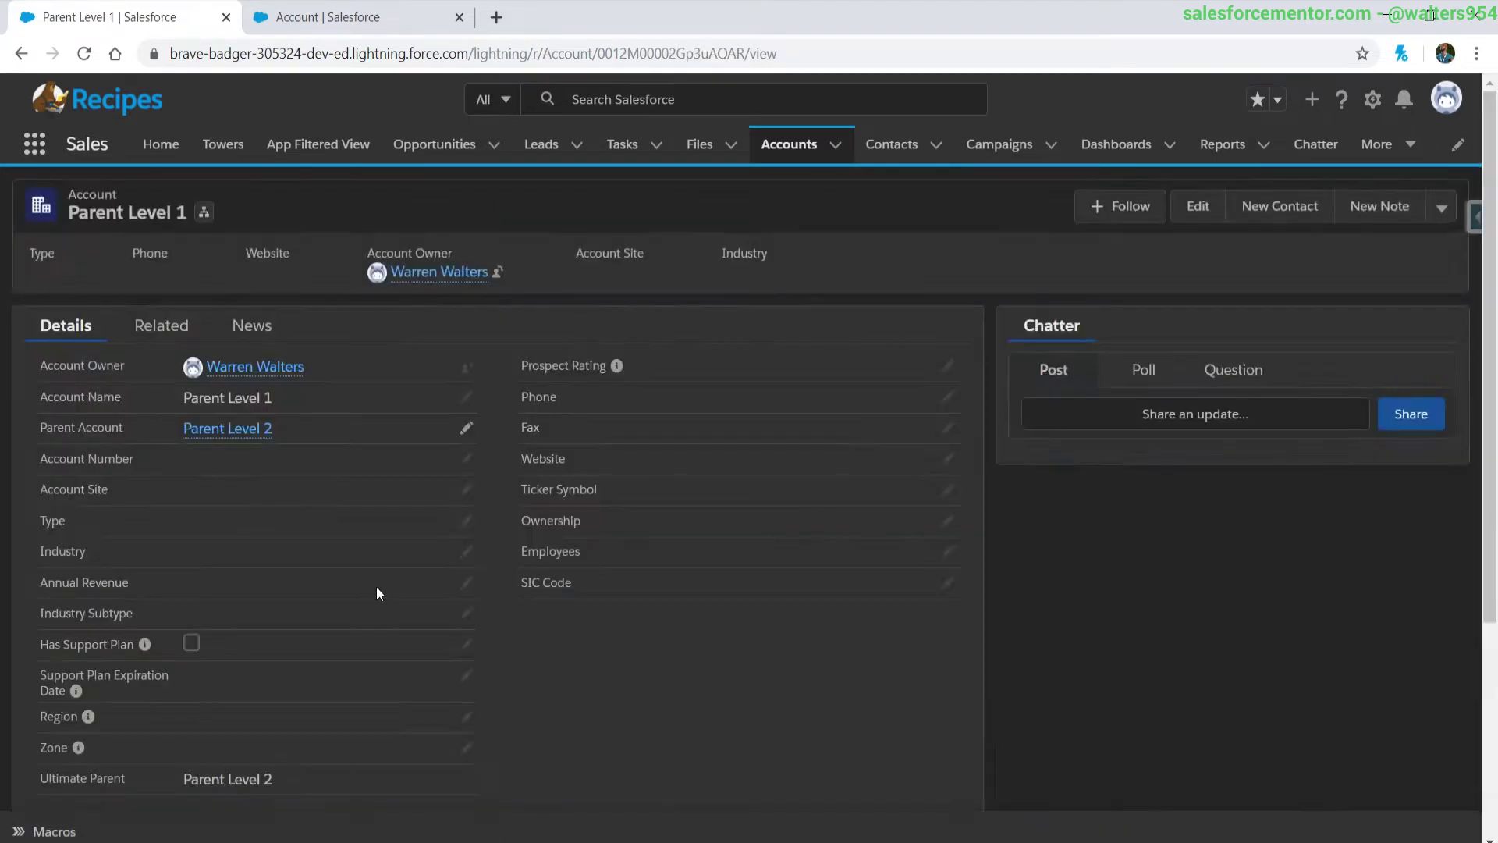
pyautogui.hotkey('alt', 'Left')
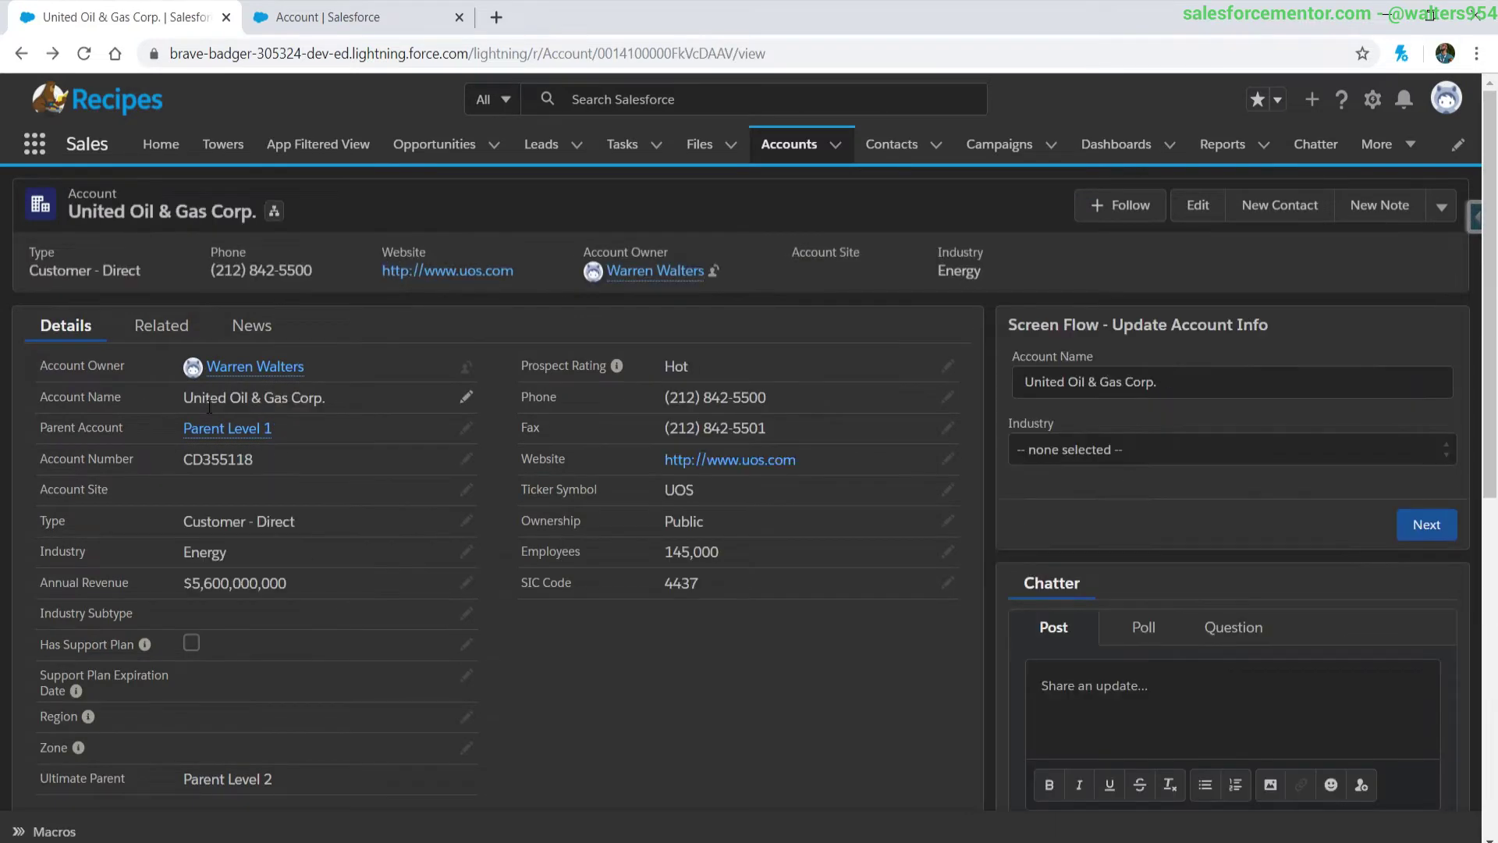
pyautogui.moveTo(210, 399); pyautogui.dragTo(394, 422)
pyautogui.moveTo(311, 398); pyautogui.dragTo(242, 398)
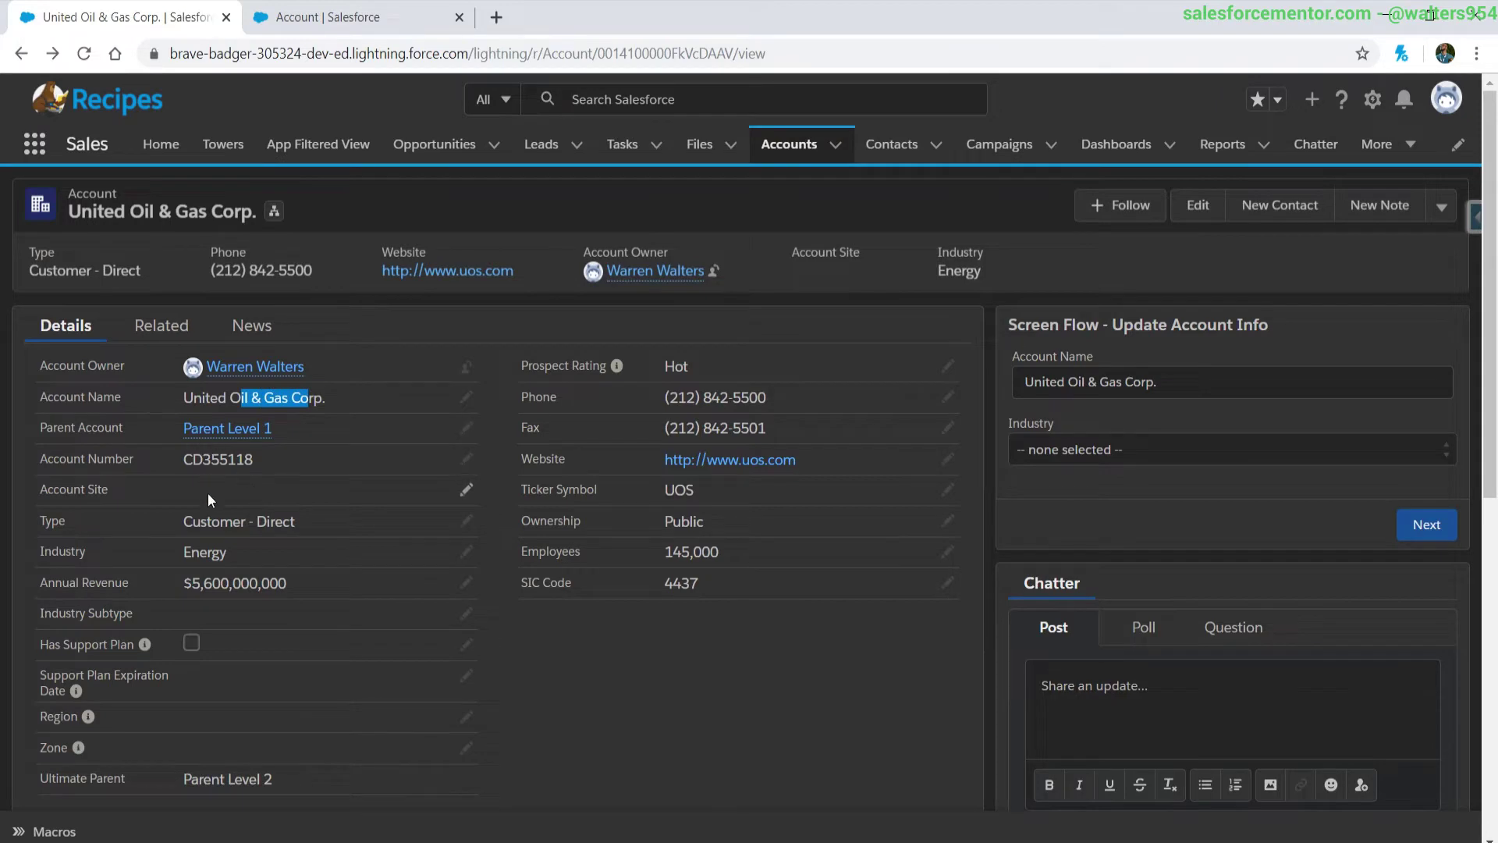
pyautogui.moveTo(105, 427); pyautogui.dragTo(123, 427)
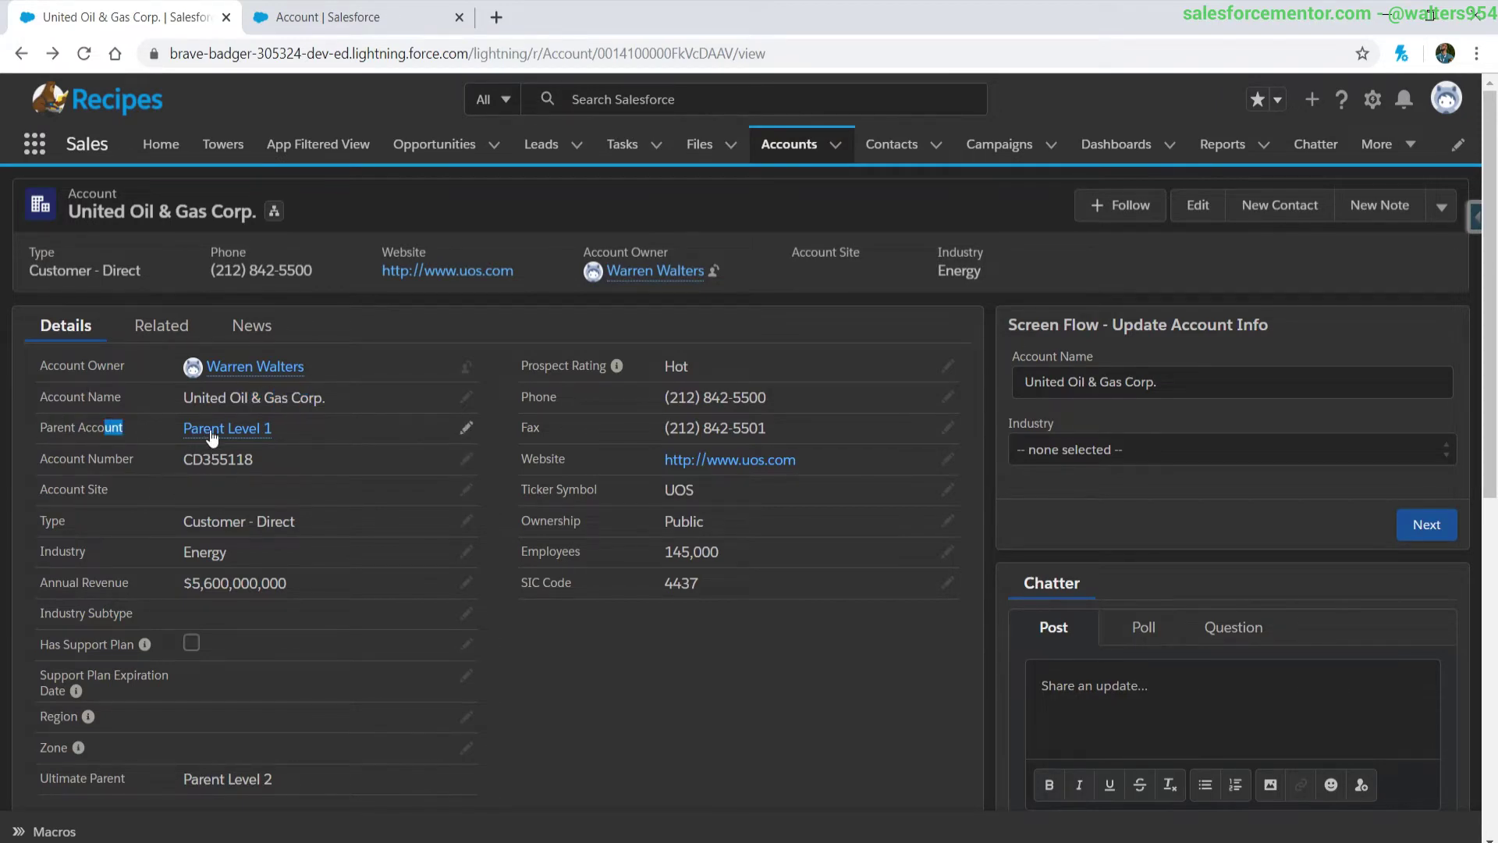
pyautogui.scroll(-3, 247, 583)
pyautogui.moveTo(68, 572); pyautogui.dragTo(359, 596)
pyautogui.click(359, 596)
# Step: Open United Productions and confirm its Ultimate Parent reads Parent Level 2
pyautogui.hotkey('alt', 'Left')
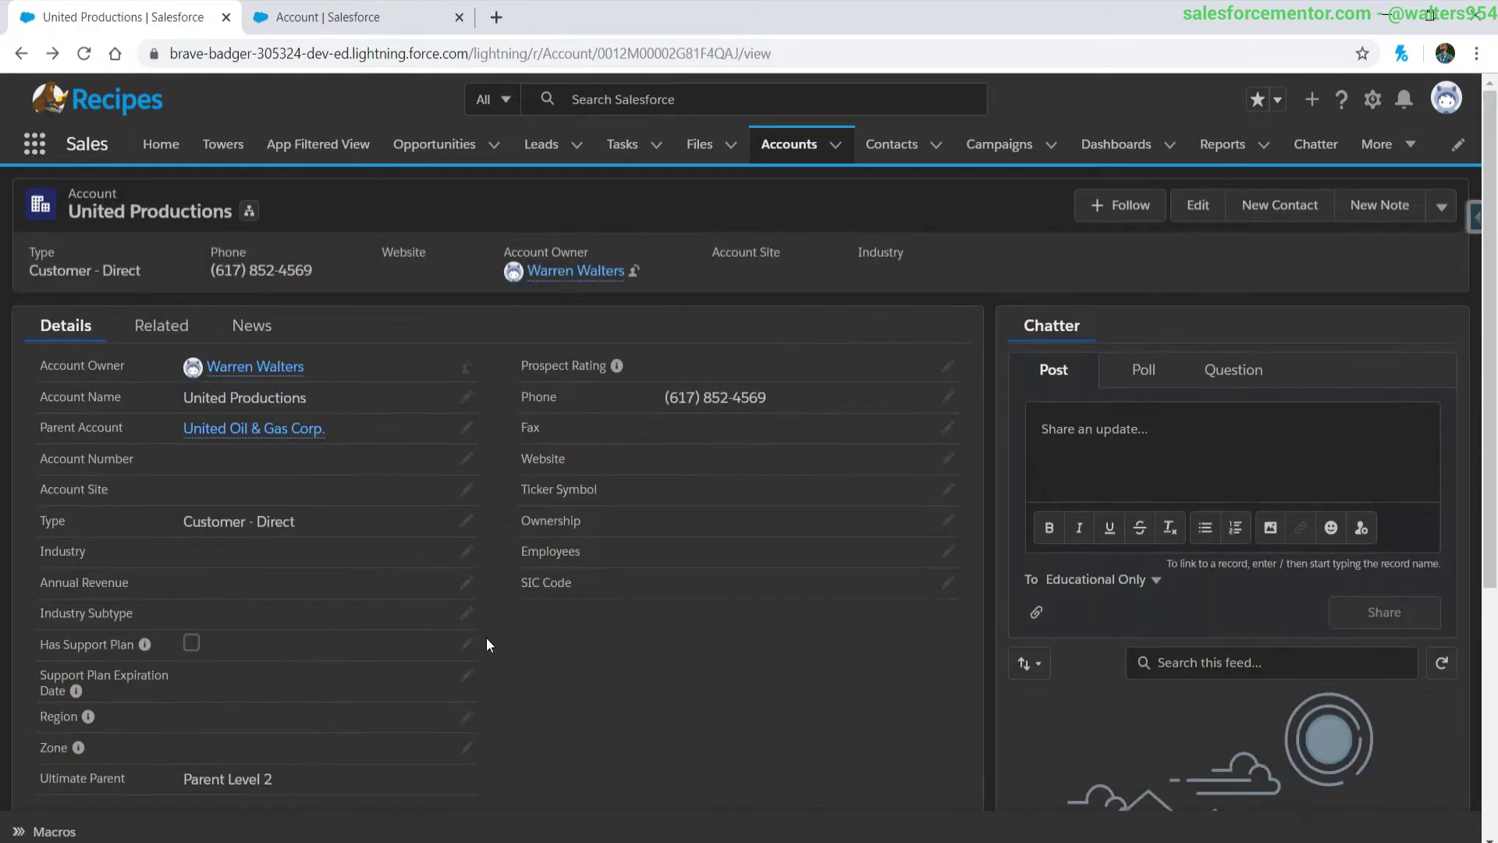
pyautogui.moveTo(184, 398); pyautogui.dragTo(282, 399)
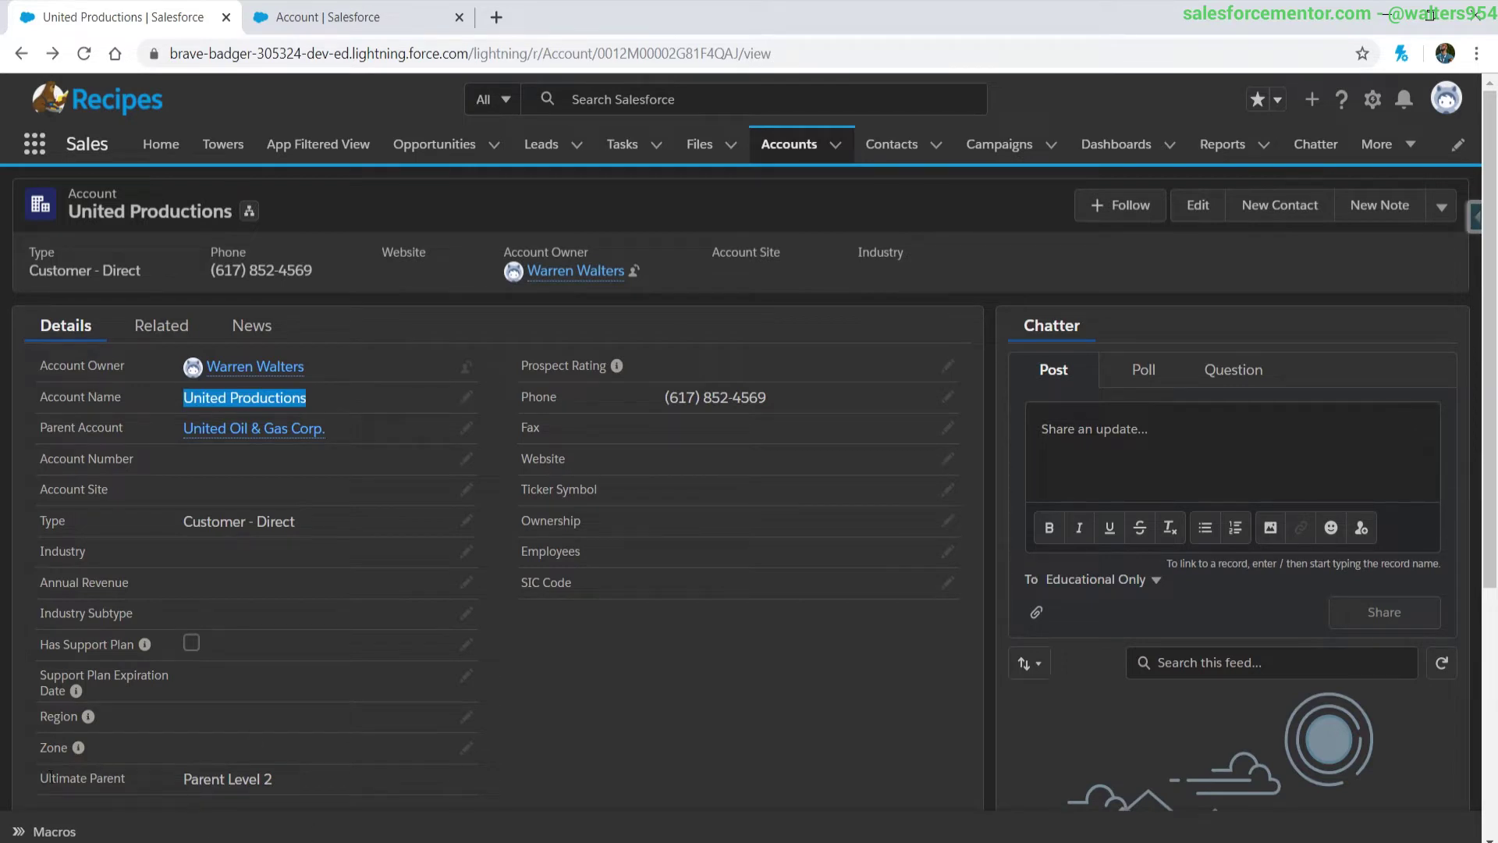
pyautogui.moveTo(49, 775); pyautogui.dragTo(252, 778)
pyautogui.click(462, 760)
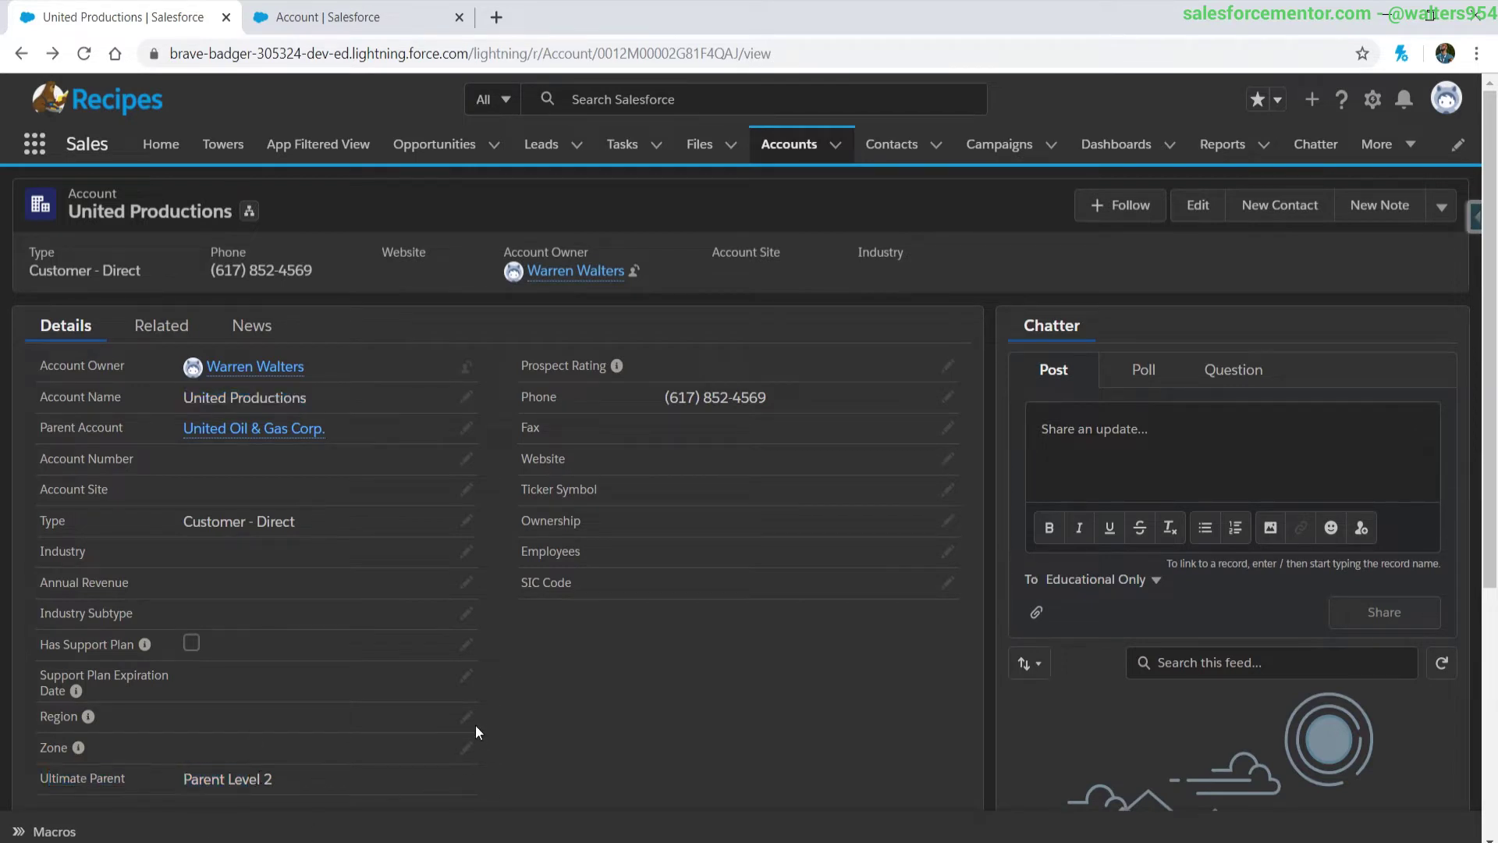
# Step: Find the Ultimate Parent field with Quick Find 'ultimate' and open it for editing
pyautogui.click(328, 18)
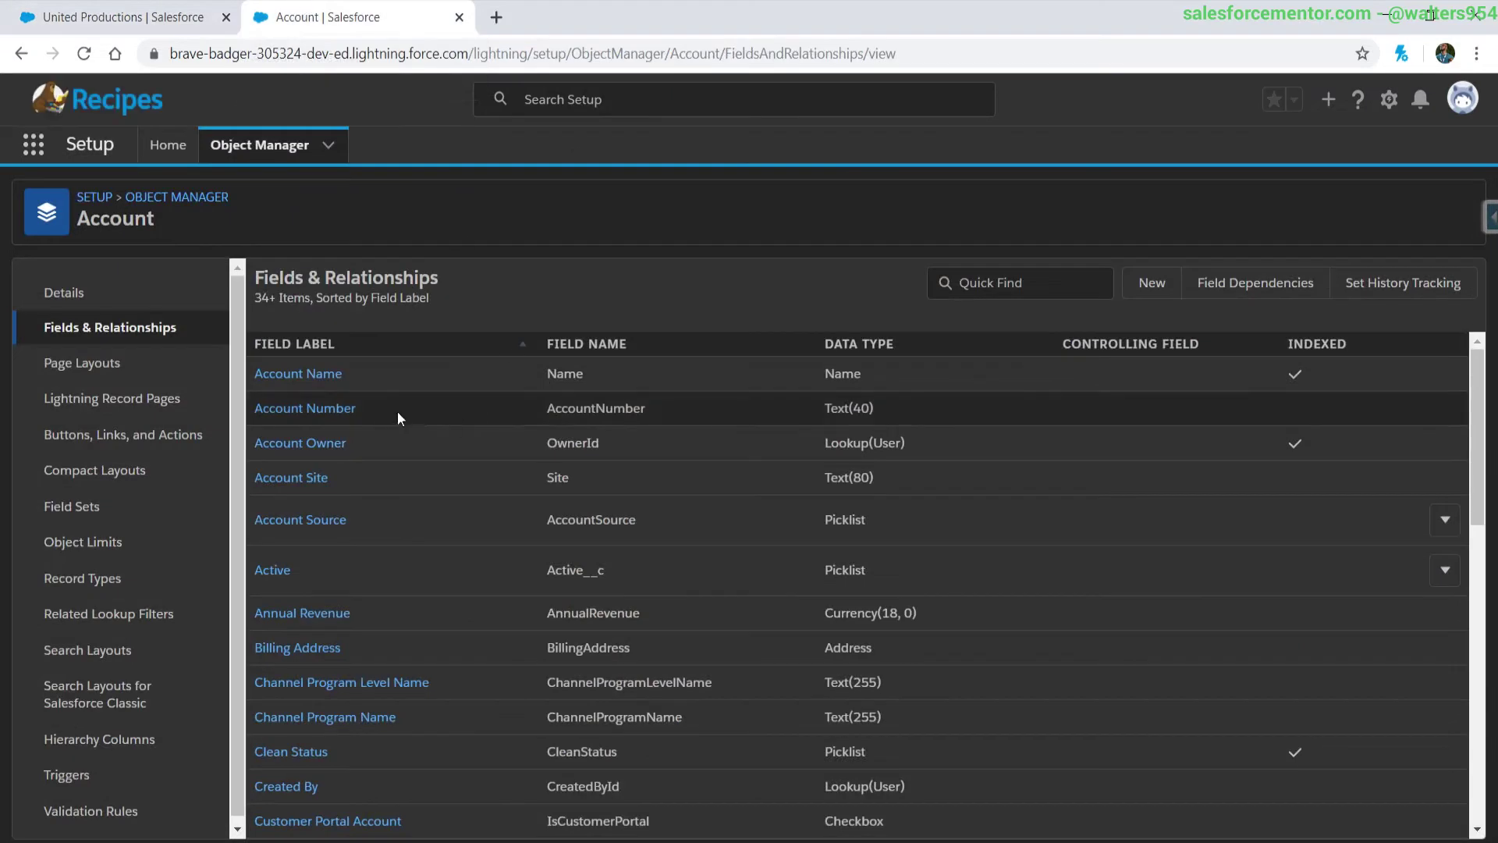
pyautogui.click(1101, 292)
pyautogui.write('ultima')
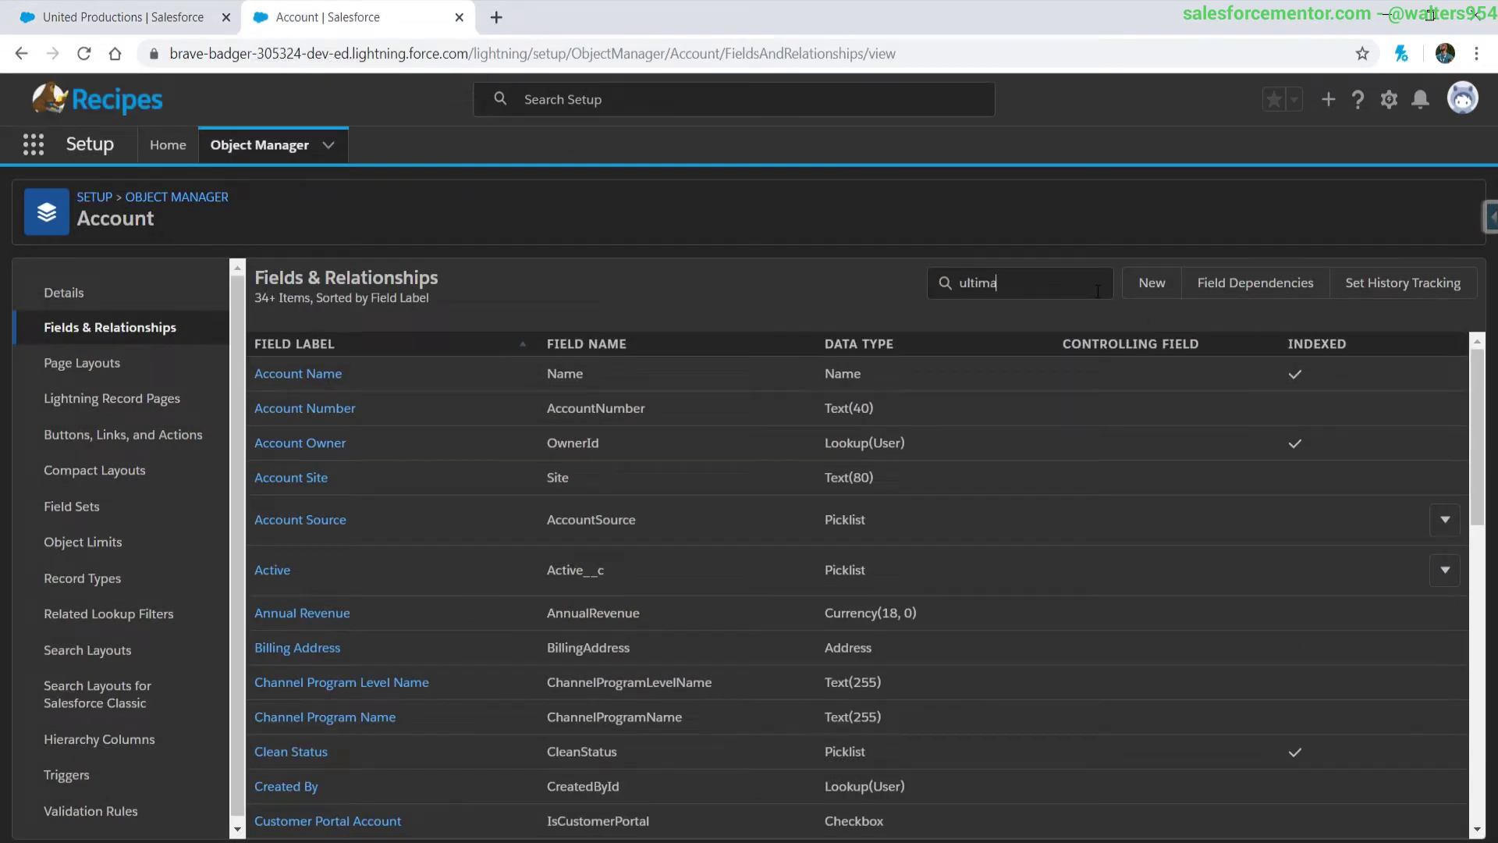
pyautogui.write('te')
pyautogui.click(309, 382)
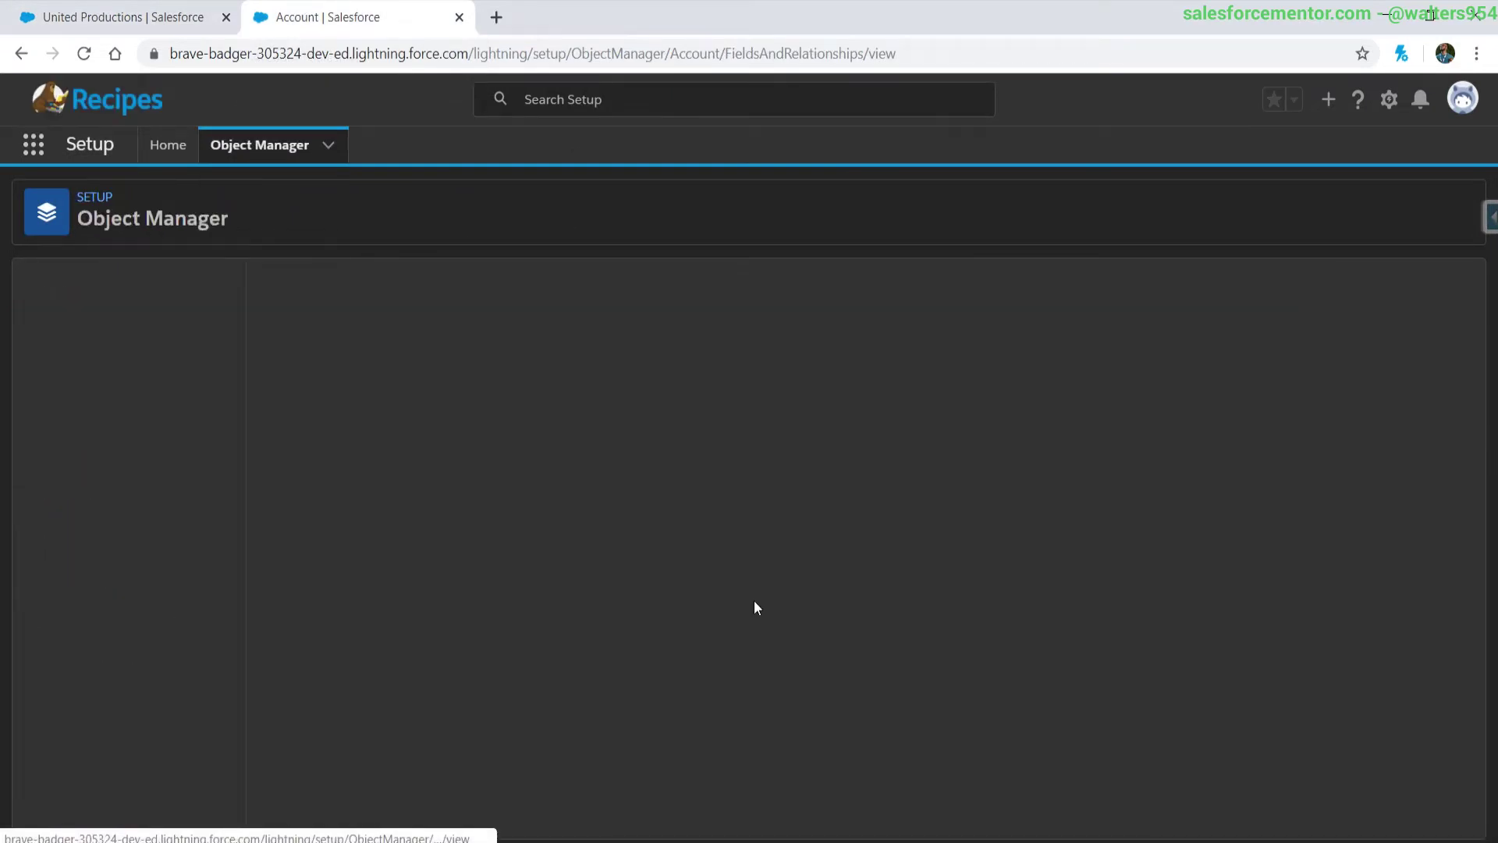
pyautogui.scroll(-1, 533, 606)
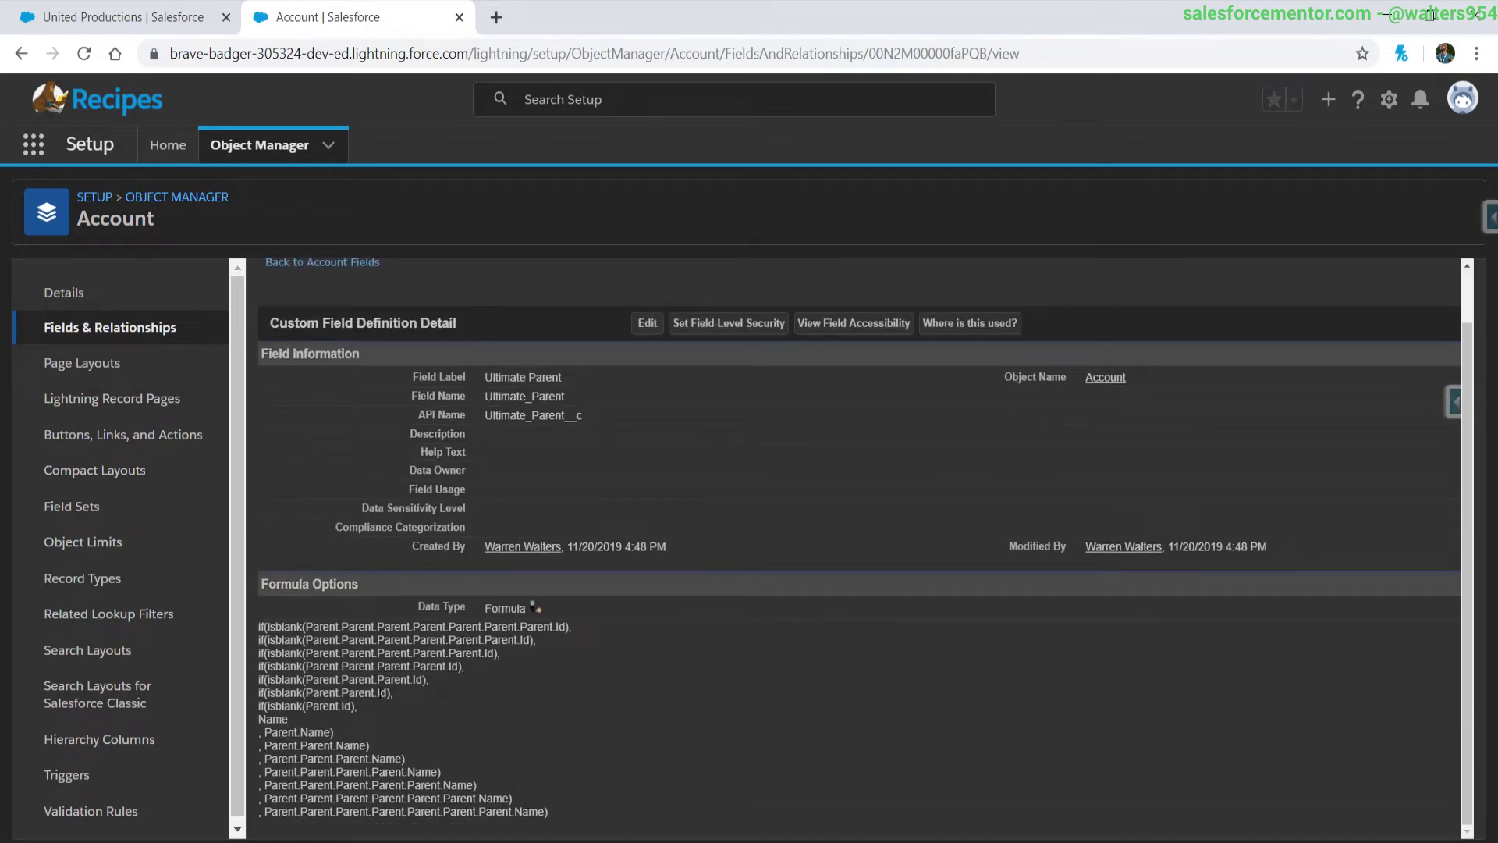
pyautogui.click(647, 323)
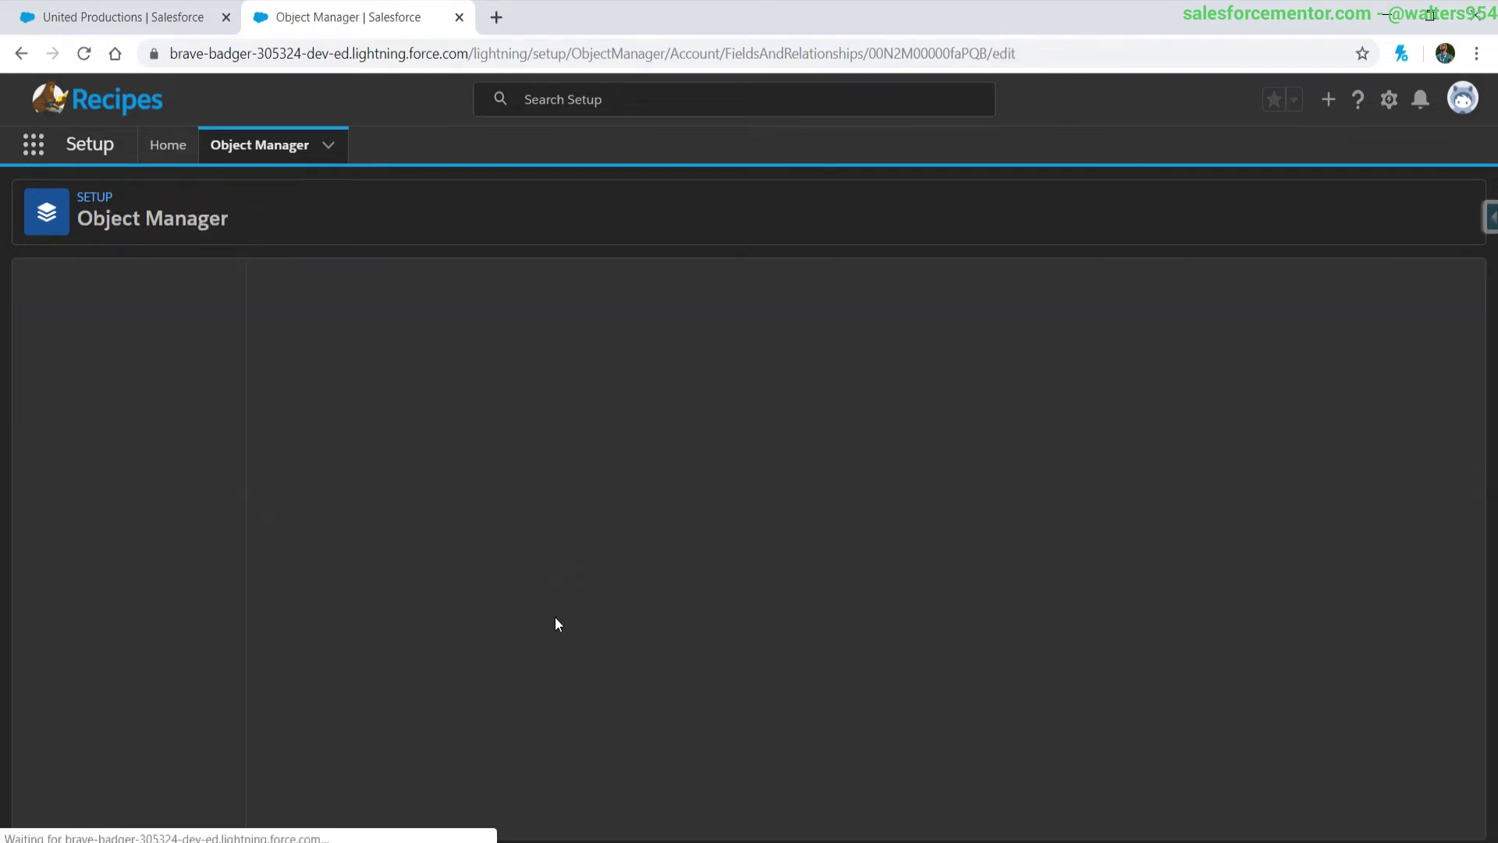
# Step: Inspect the seven nested isblank/Parent.Name levels in the formula editor
pyautogui.scroll(-5, 576, 610)
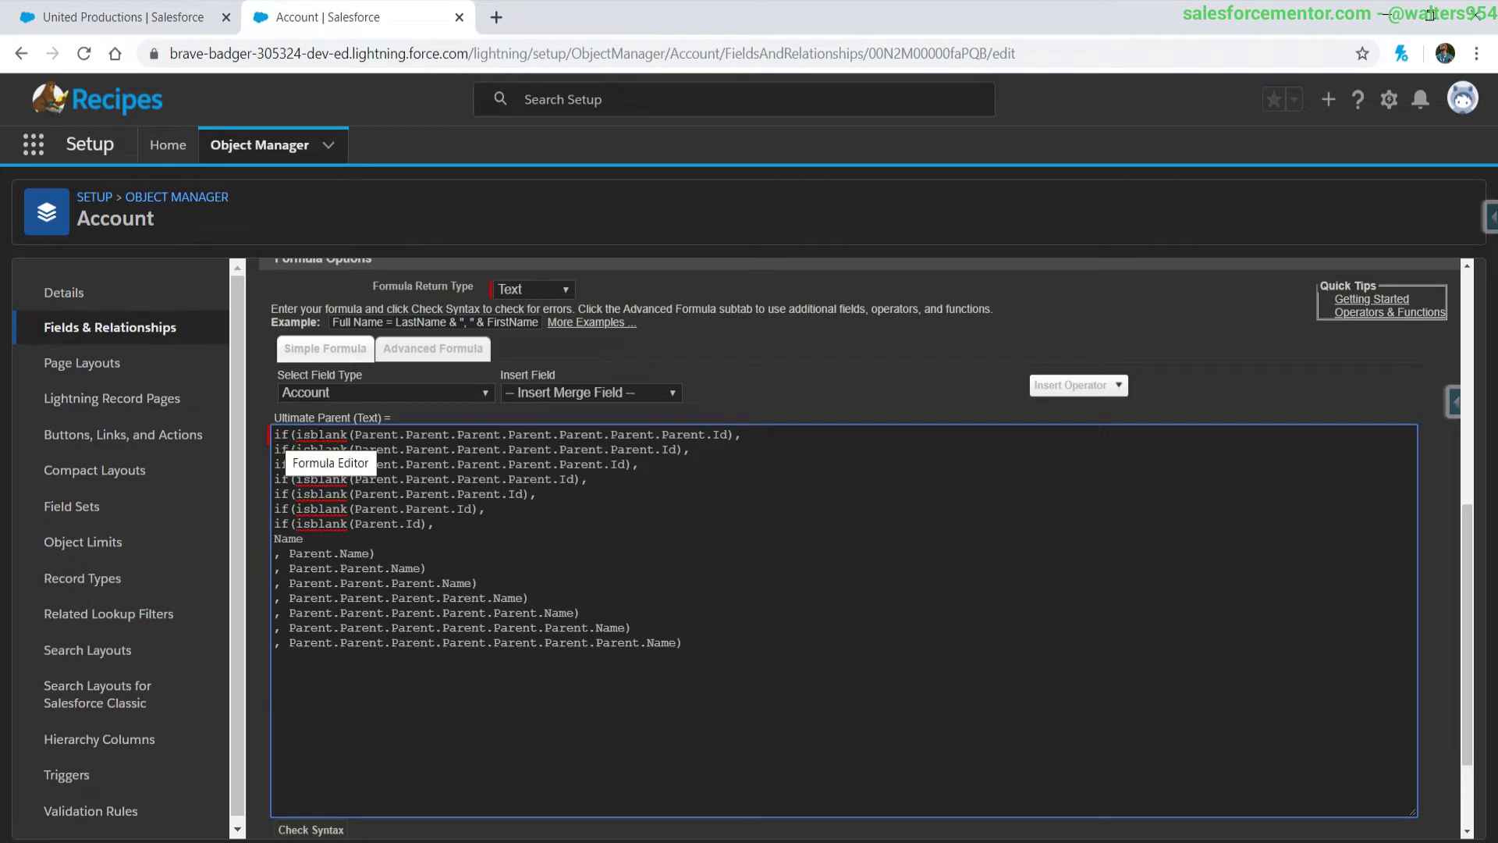
pyautogui.click(434, 523)
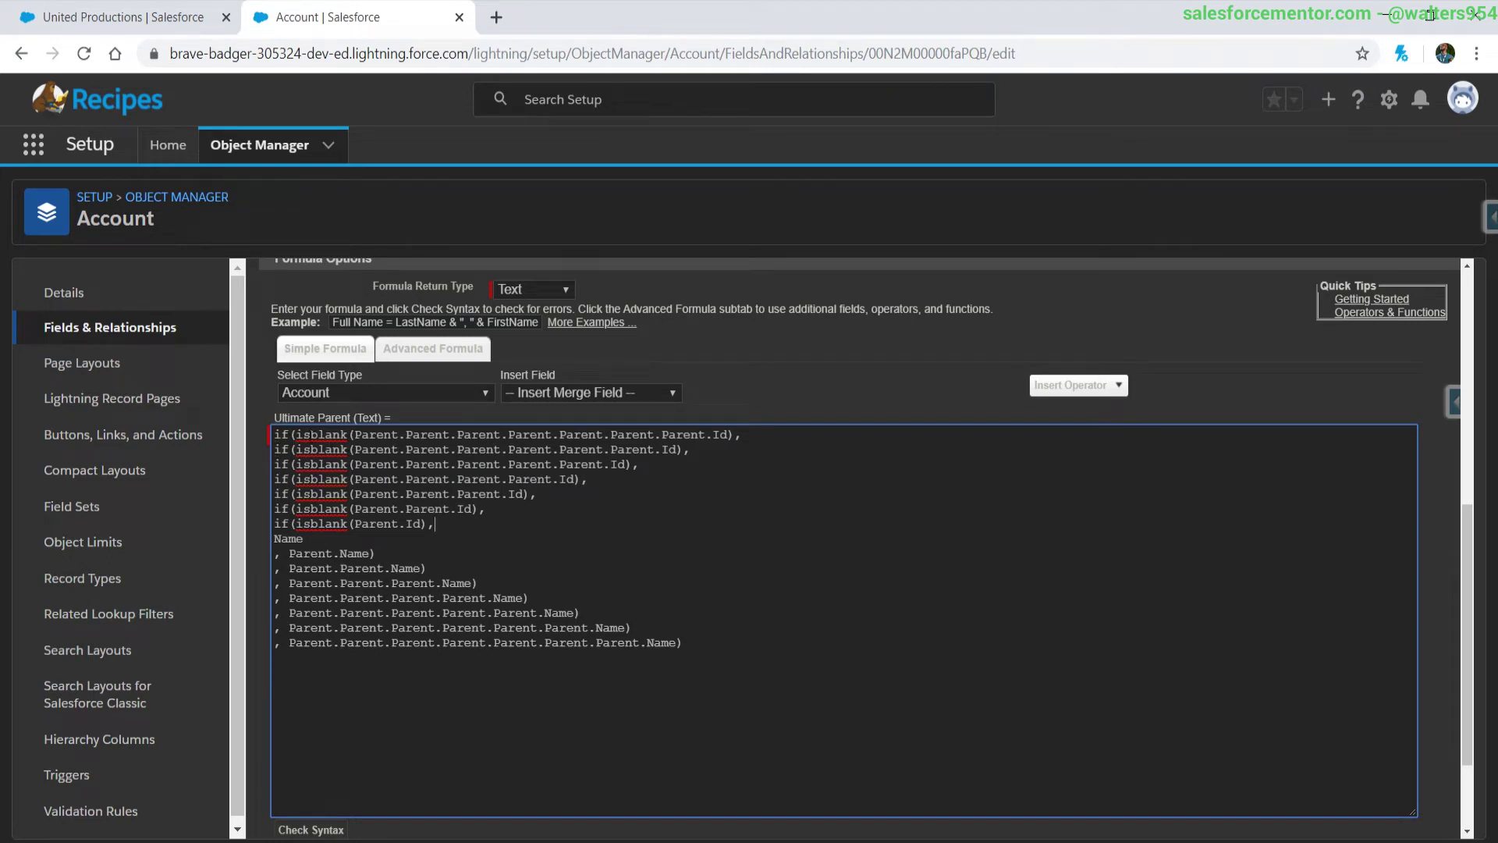
pyautogui.doubleClick(347, 435)
pyautogui.click(371, 435)
pyautogui.moveTo(660, 434); pyautogui.dragTo(728, 434)
pyautogui.click(522, 612)
pyautogui.moveTo(295, 642); pyautogui.dragTo(683, 643)
pyautogui.click(689, 629)
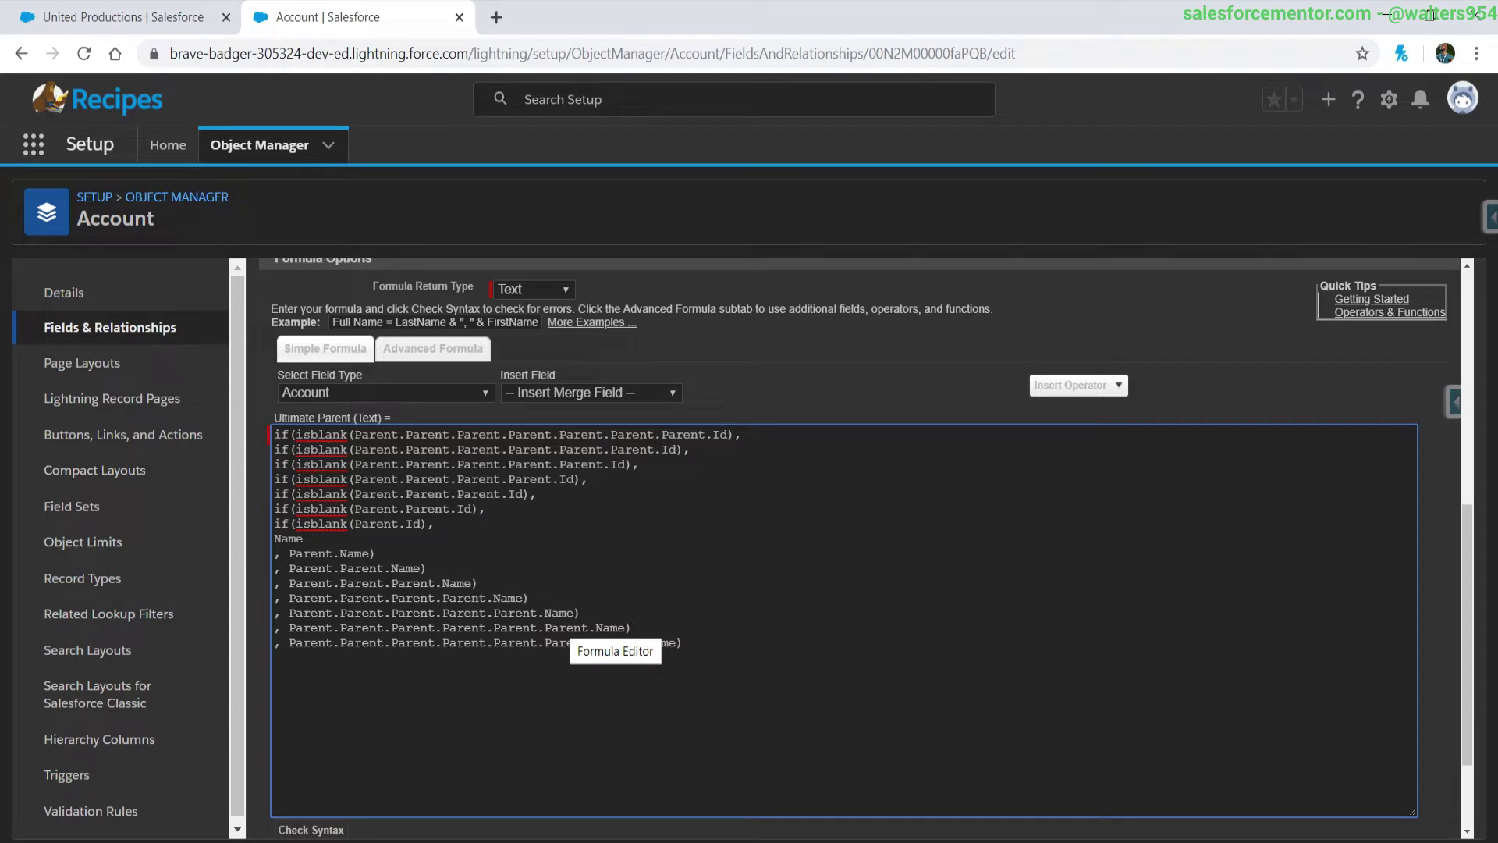
pyautogui.click(754, 649)
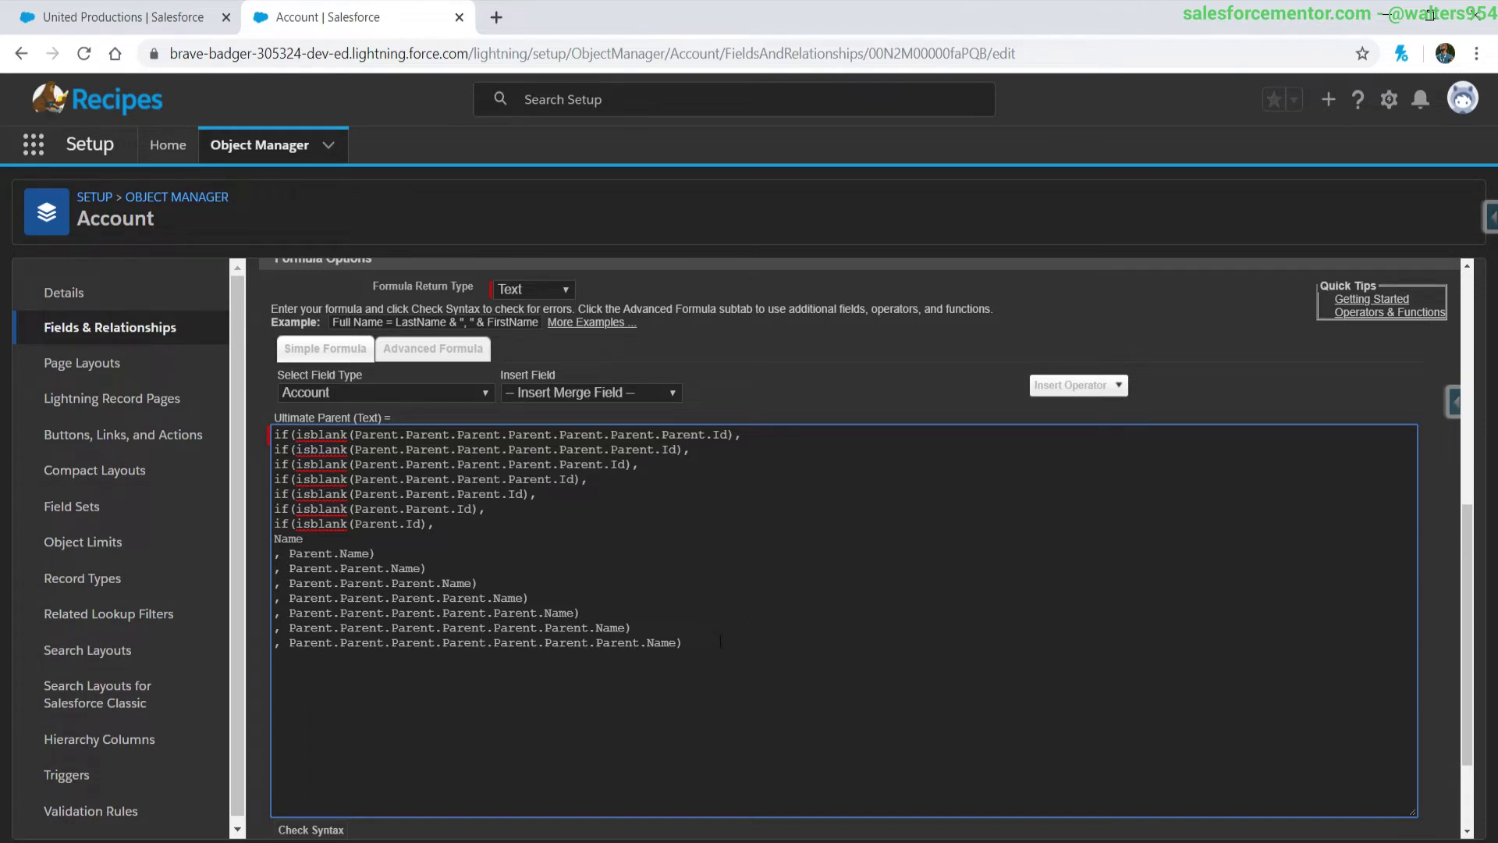
# Step: Replace the formula with If(ISBLANK(seven-level Parent chain .Id), Name, …)
pyautogui.moveTo(736, 652); pyautogui.dragTo(107, 419)
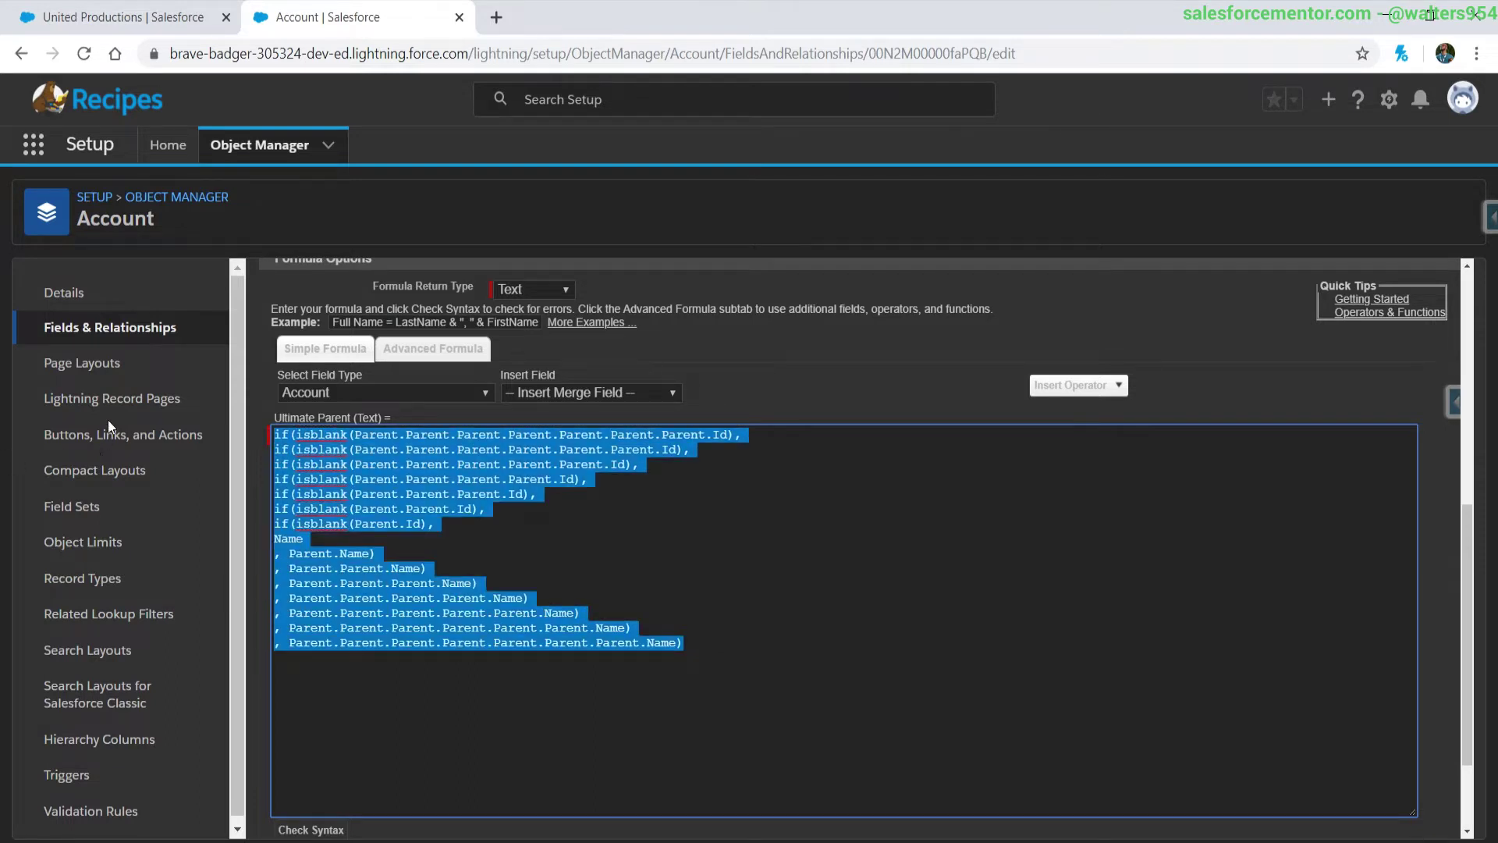
pyautogui.write('If')
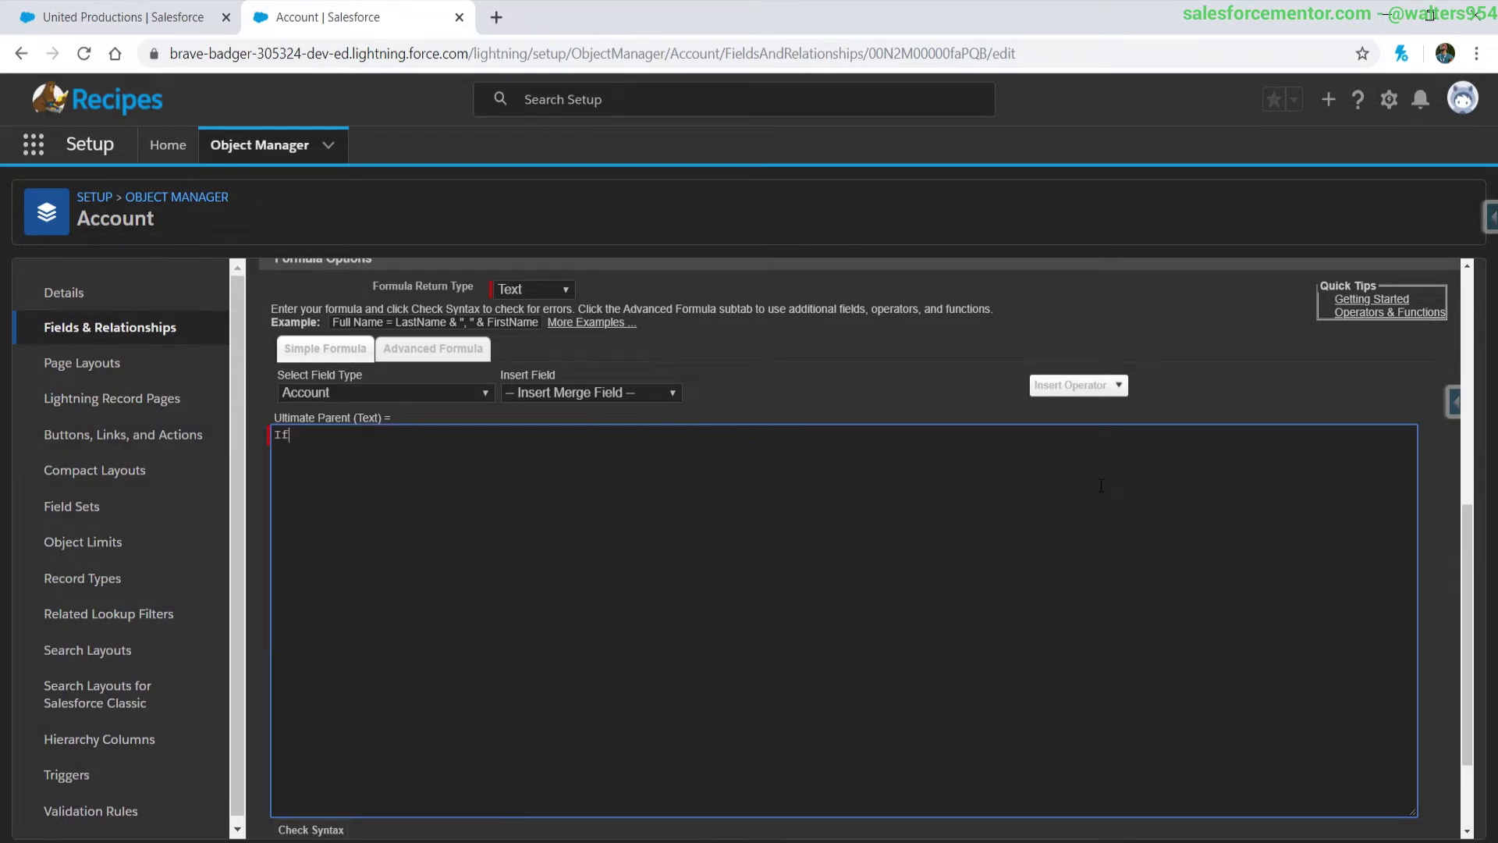
pyautogui.write('(')
pyautogui.write(')')
pyautogui.press('Left')
pyautogui.write(',,')
pyautogui.press('Left')
pyautogui.press('Left')
pyautogui.write('ISBLANK()Parent.Parent.Parent')
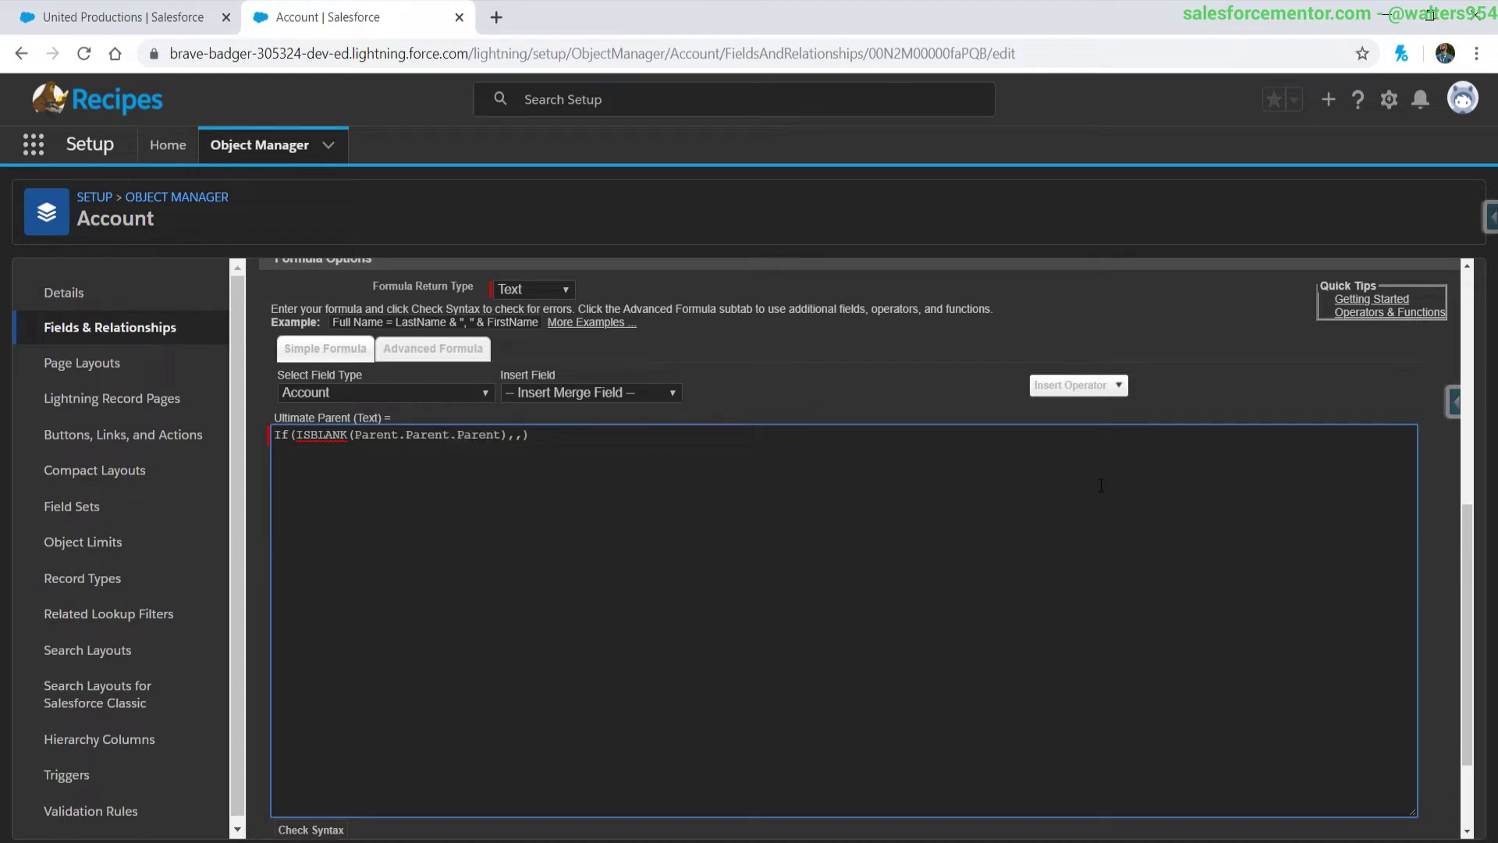
pyautogui.write('.pare')
pyautogui.press('BackSpace')
pyautogui.press('BackSpace')
pyautogui.press('BackSpace')
pyautogui.press('BackSpace')
pyautogui.write('Parent.Parent.Parent.Parent.Parent.Parent.Parent')
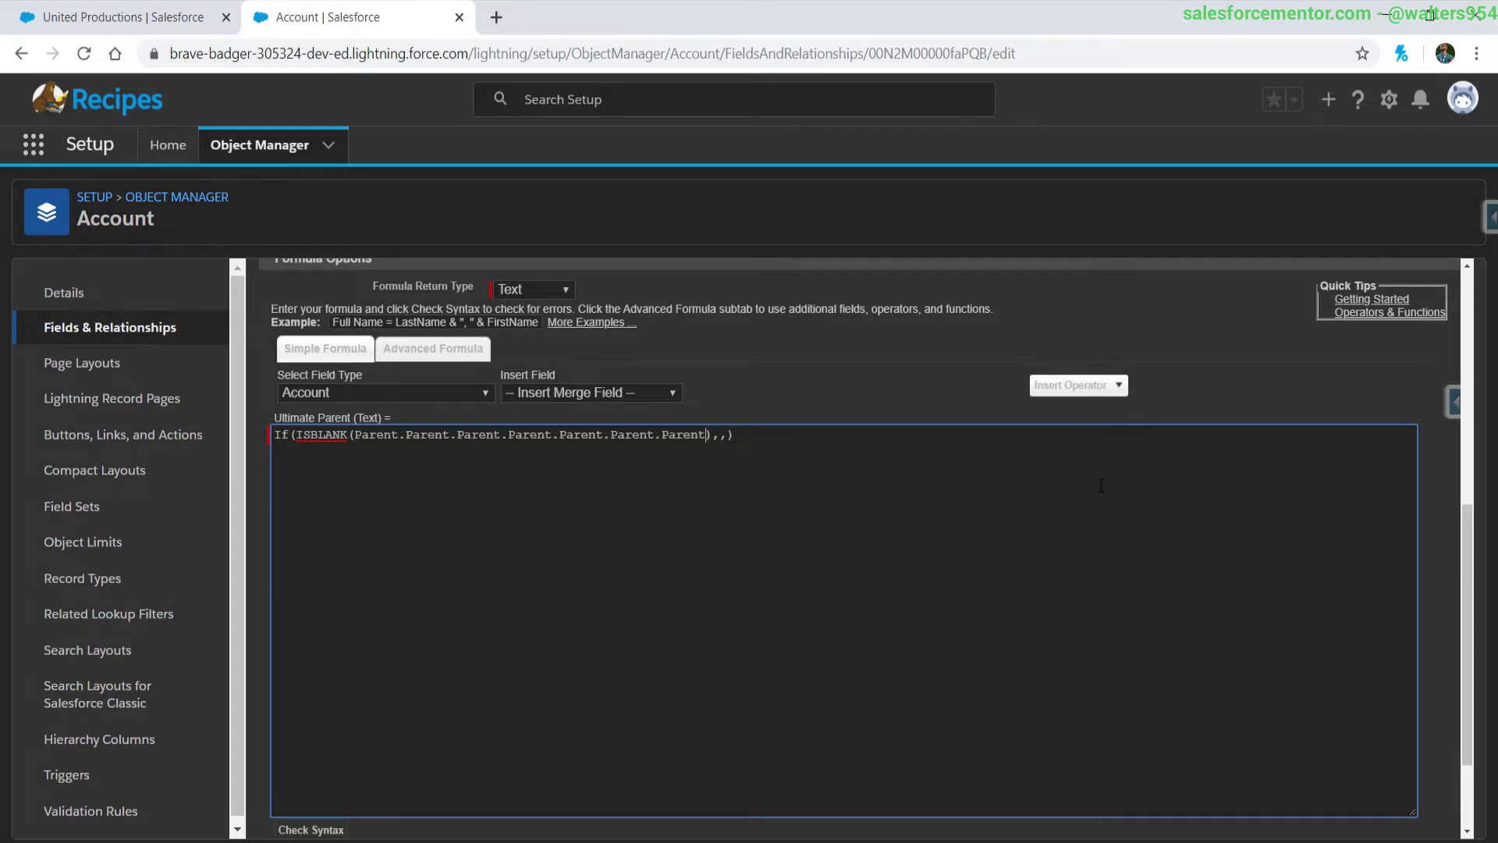
pyautogui.write('.Id),Name')
# Step: Copy the seven-level Parent chain and paste it as the IF's else value
pyautogui.moveTo(355, 436); pyautogui.dragTo(732, 453)
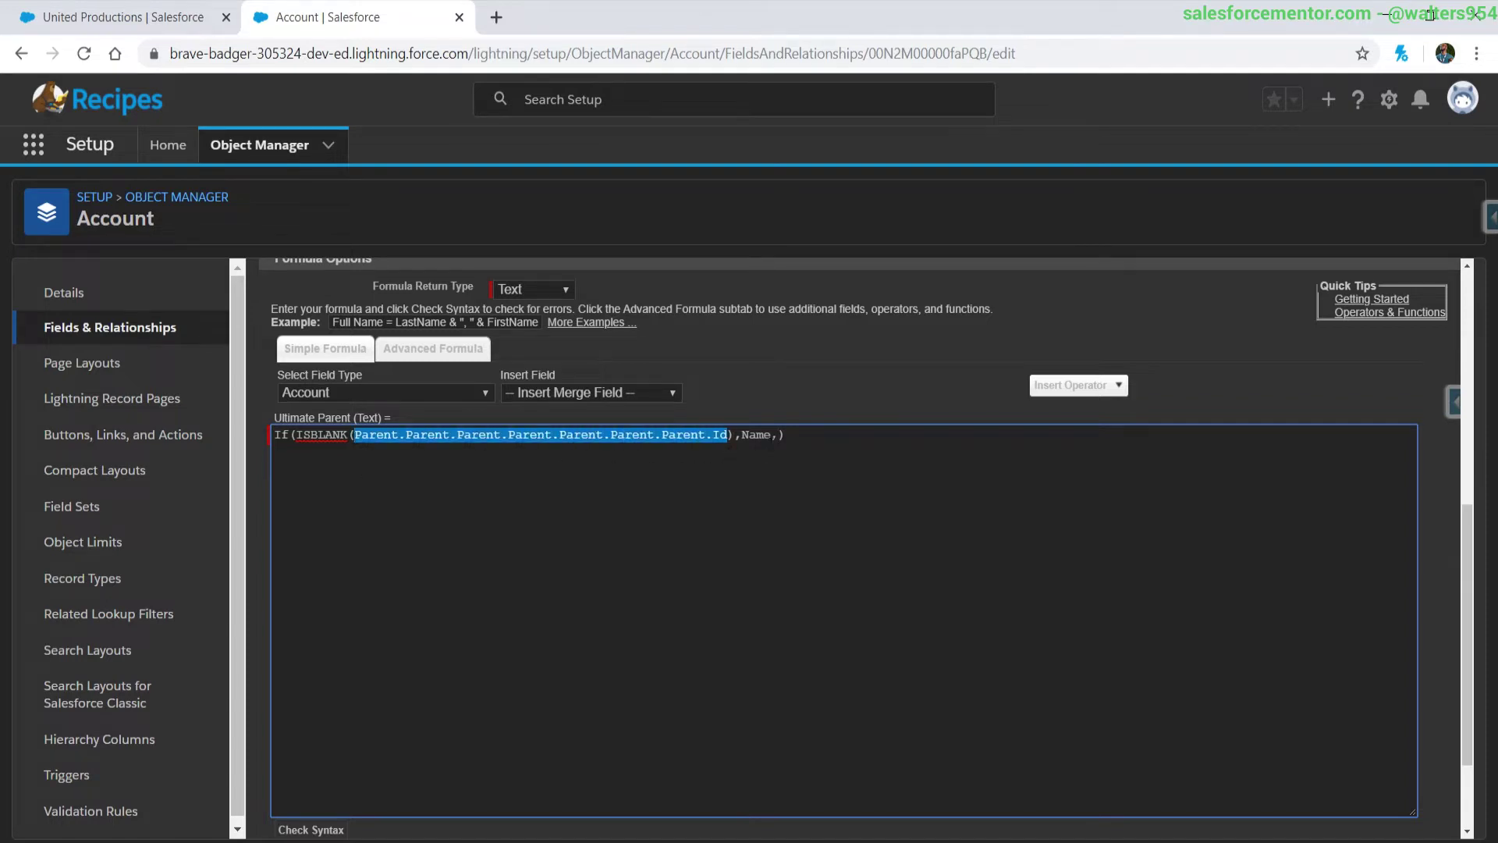
pyautogui.hotkey('ctrl', 'c')
pyautogui.click(778, 435)
pyautogui.hotkey('ctrl', 'v')
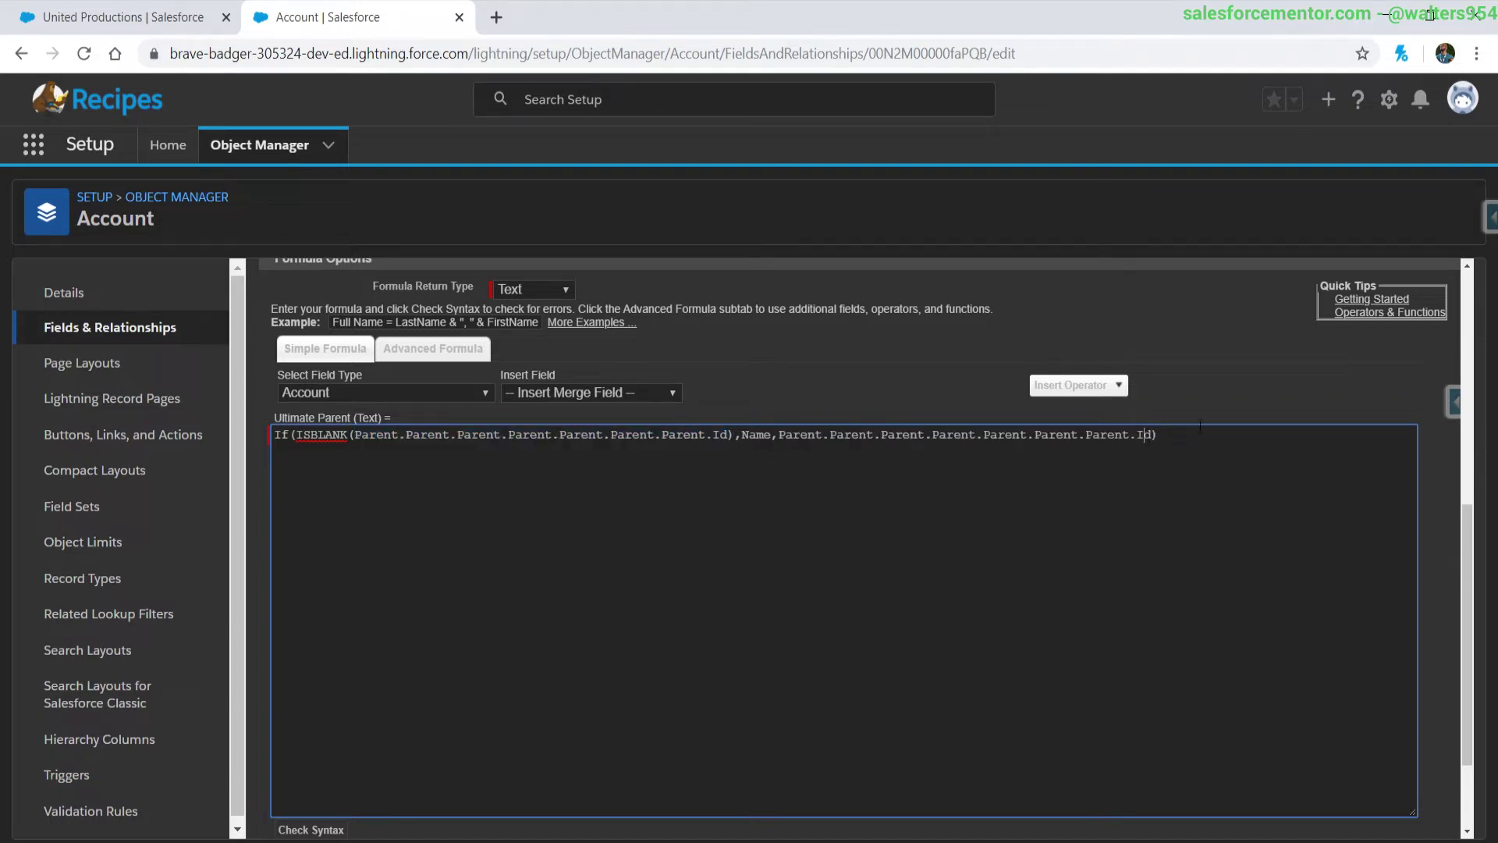
# Step: End the else value with Name and save the formula field
pyautogui.write('Name')
pyautogui.scroll(6, 1002, 541)
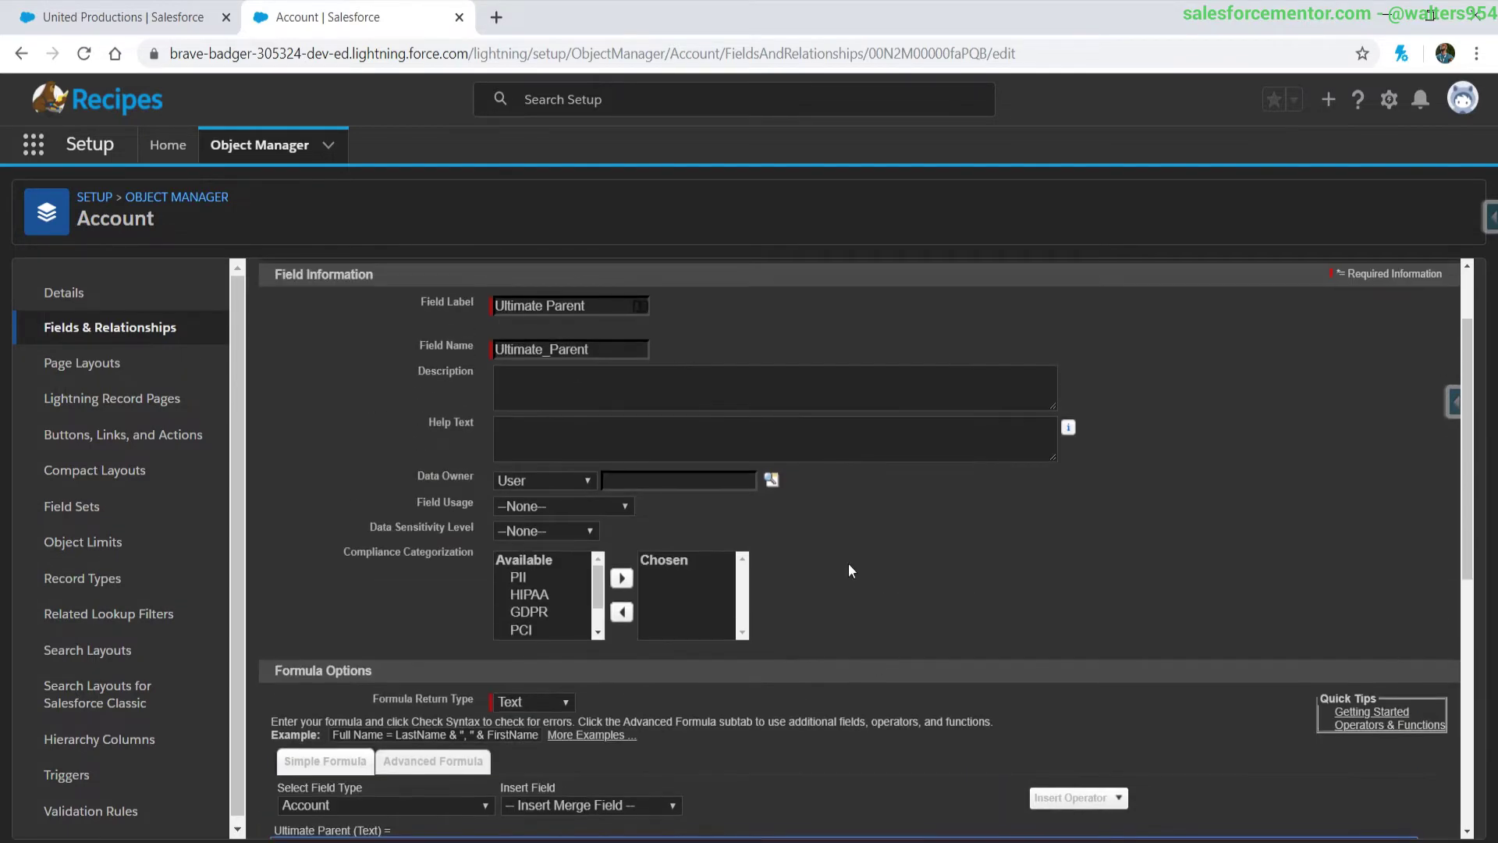
pyautogui.click(639, 333)
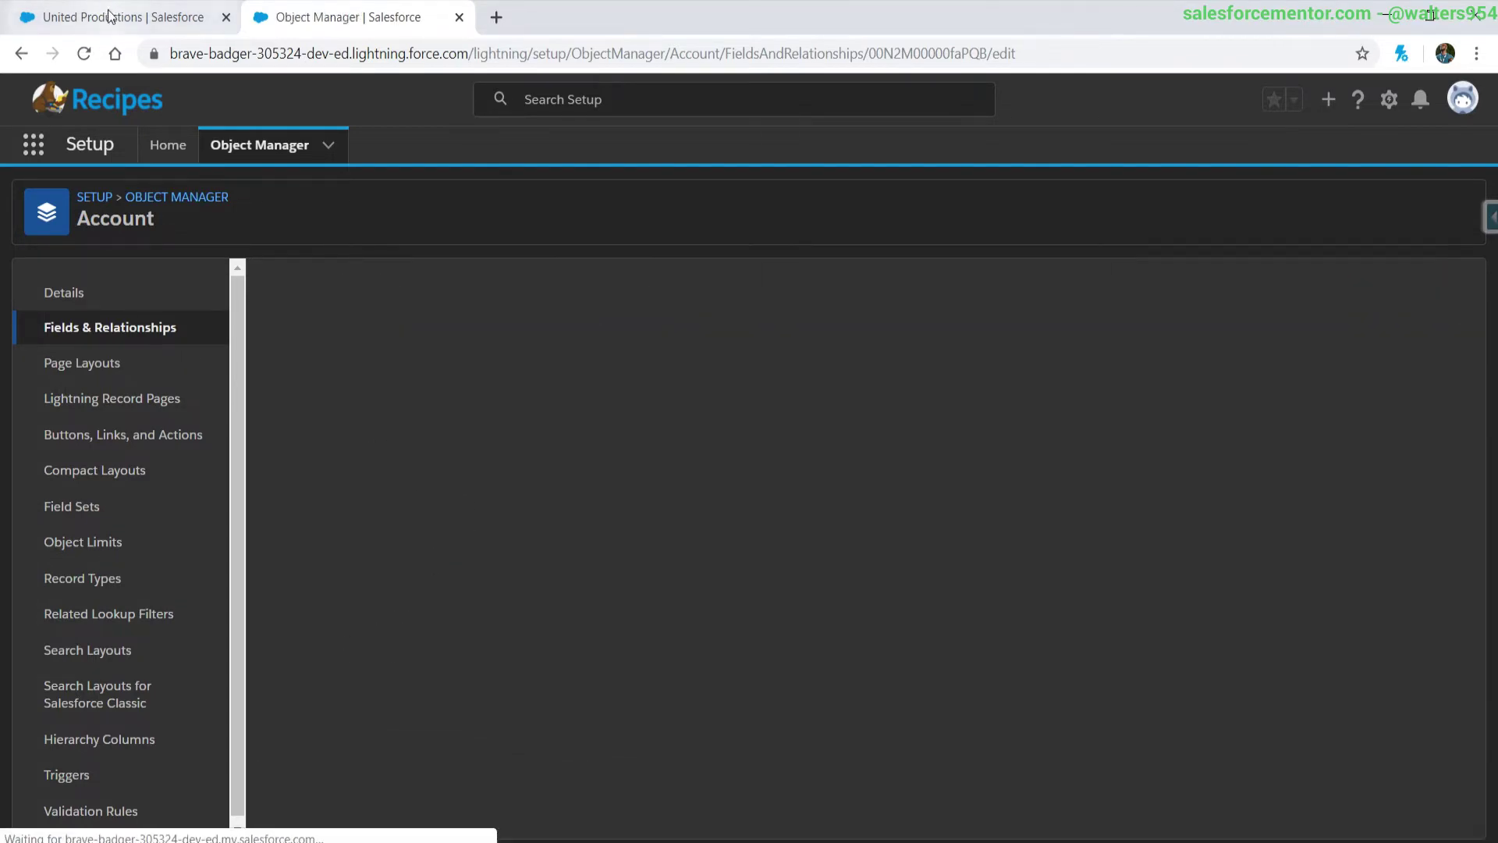
# Step: Refresh United Productions to confirm its Ultimate Parent now reads United Productions
pyautogui.click(117, 17)
pyautogui.press('F5')
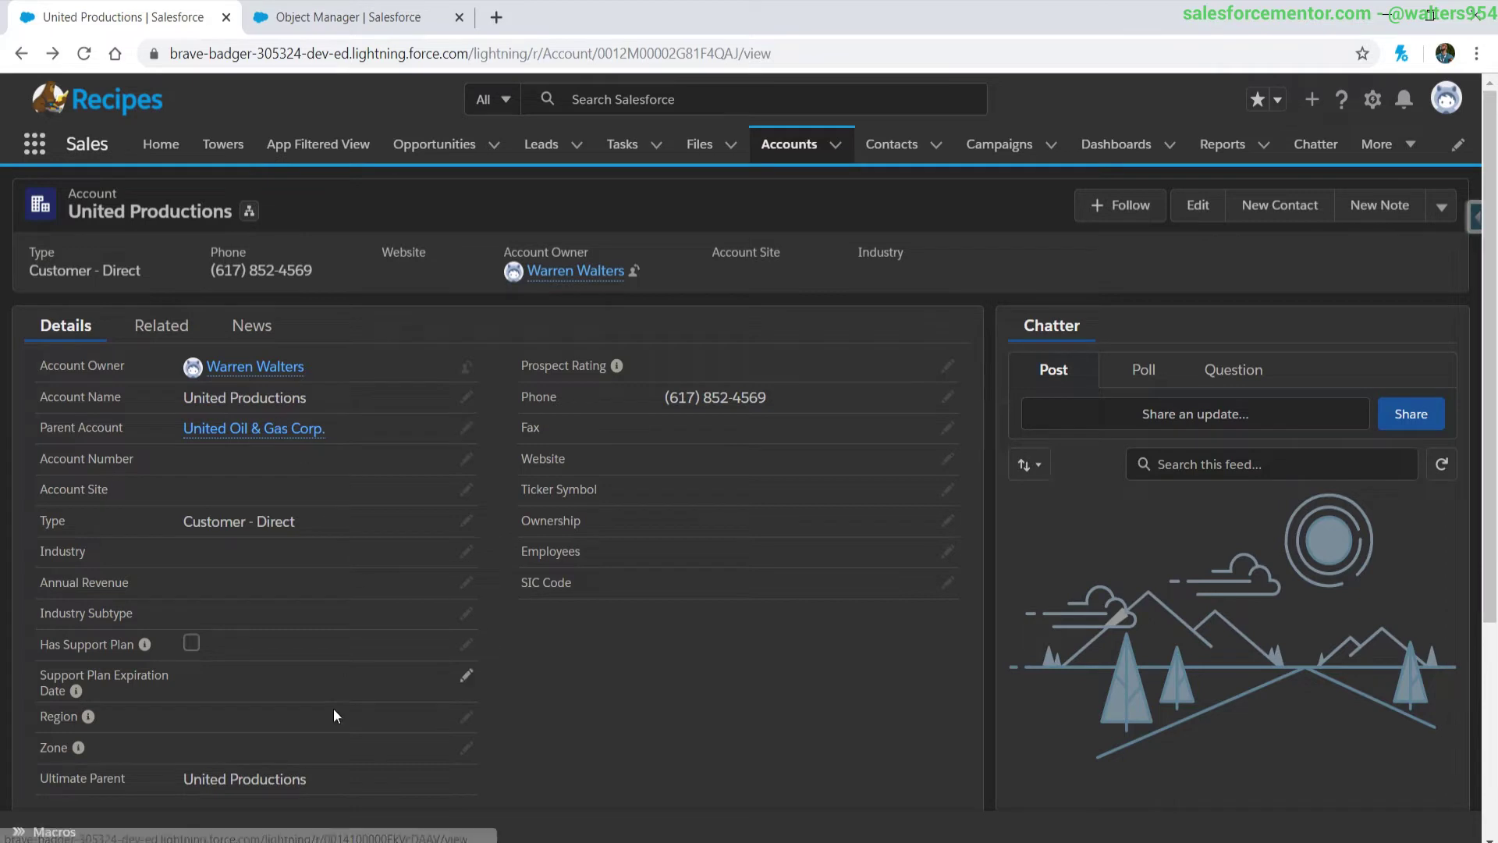
pyautogui.scroll(-2, 176, 774)
pyautogui.moveTo(182, 676); pyautogui.dragTo(322, 681)
pyautogui.scroll(-1, 175, 691)
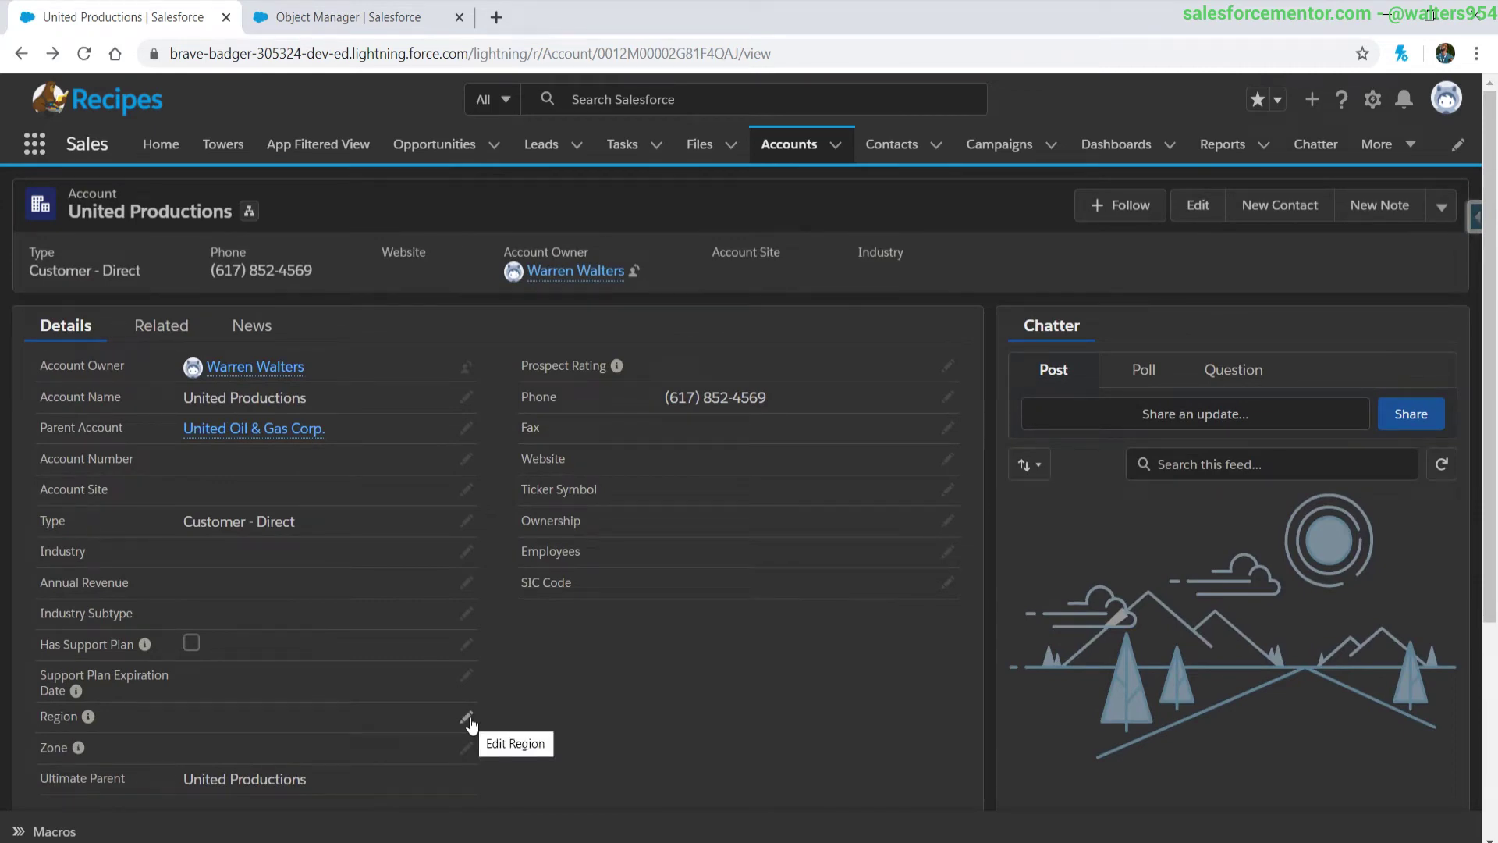
pyautogui.click(343, 17)
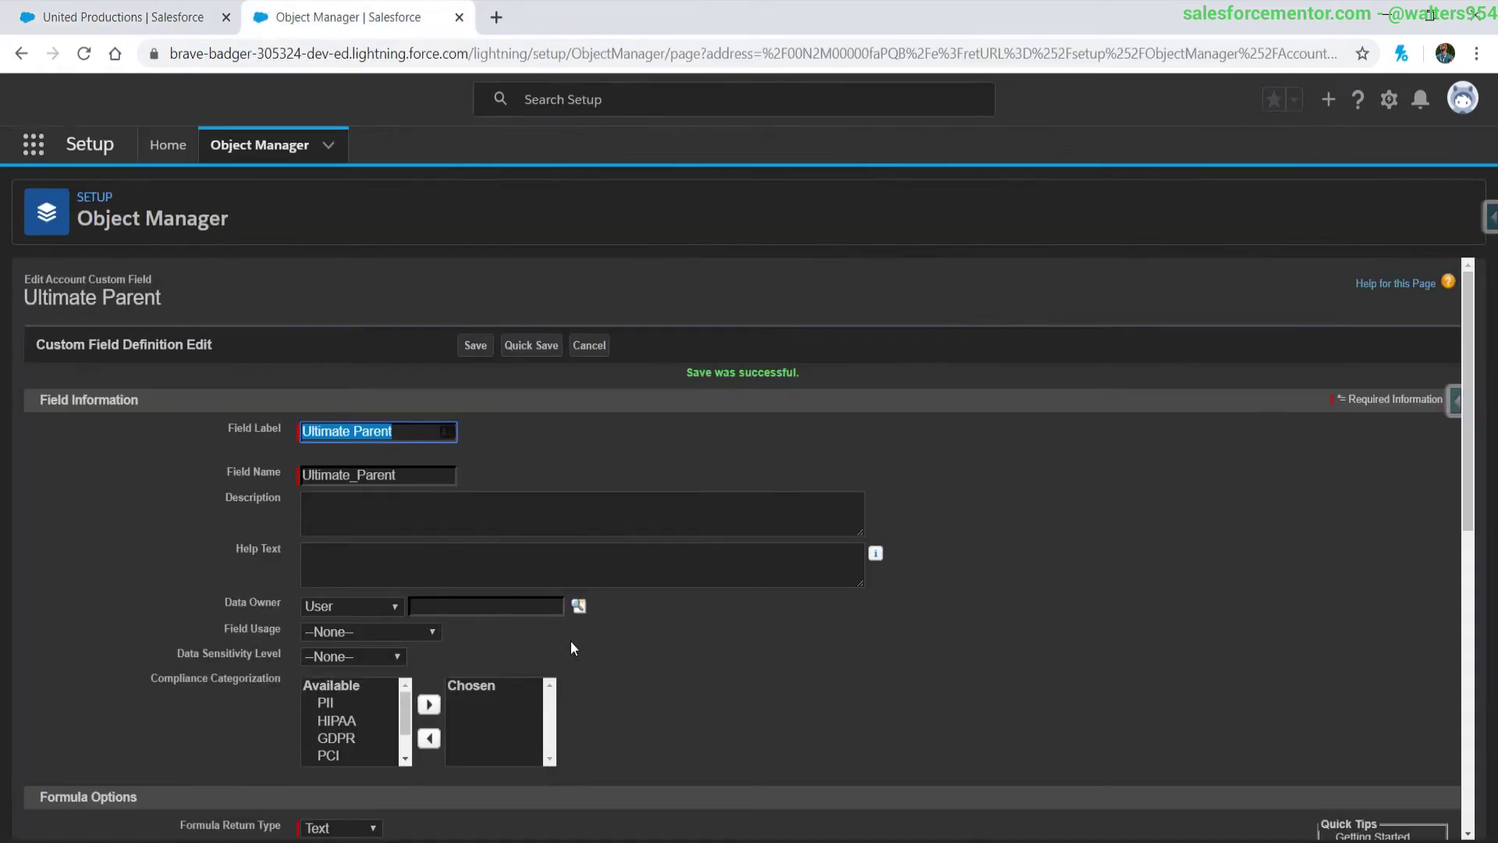
# Step: Cut the extra Parent levels to get If(ISBLANK(Parent.Id),Name,Parent.Name), then save
pyautogui.scroll(-4, 649, 542)
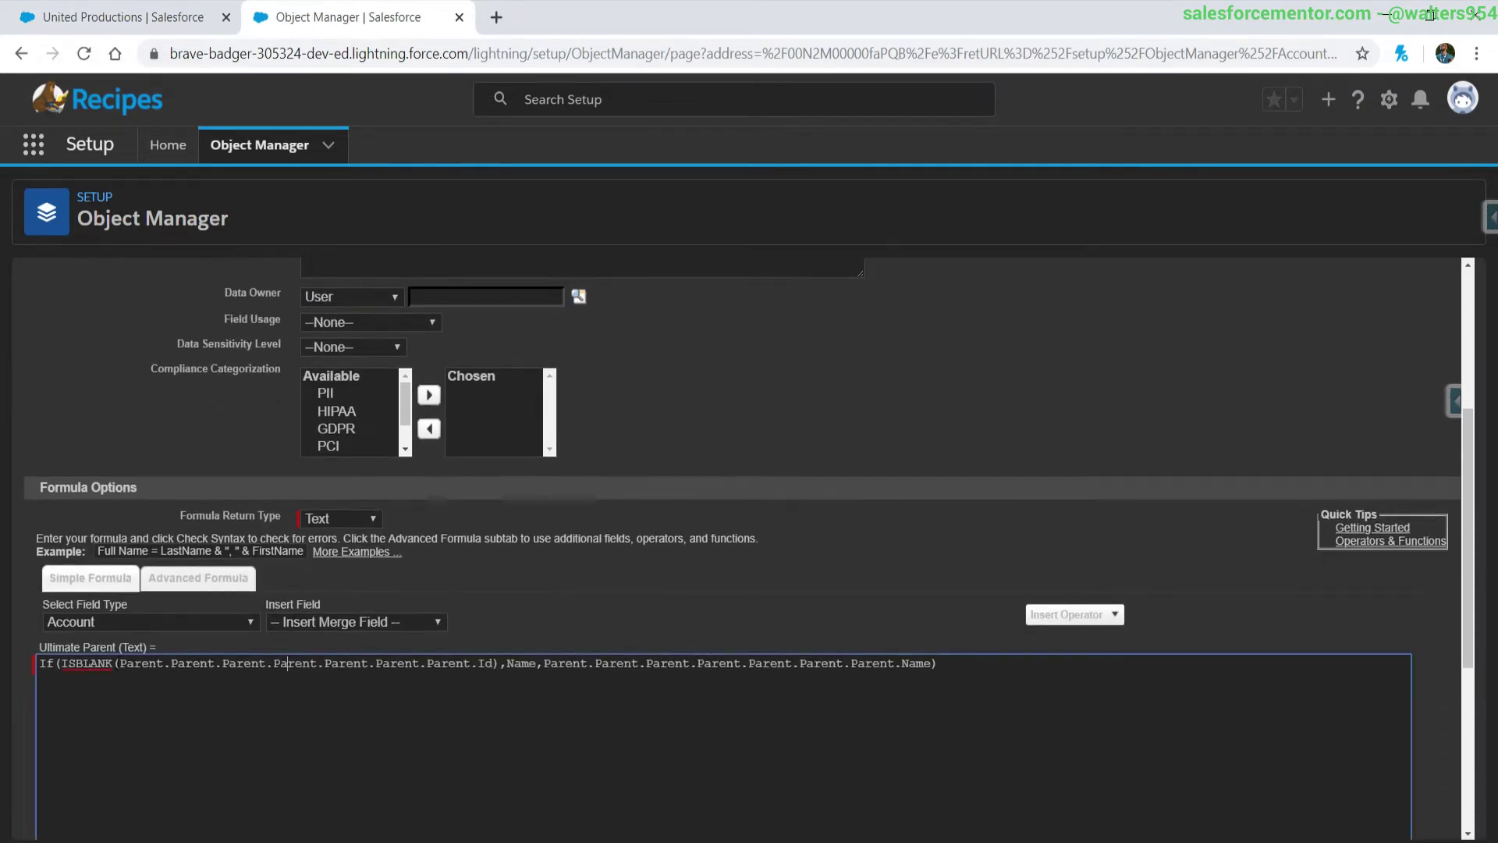
pyautogui.moveTo(166, 666); pyautogui.dragTo(475, 673)
pyautogui.press('BackSpace')
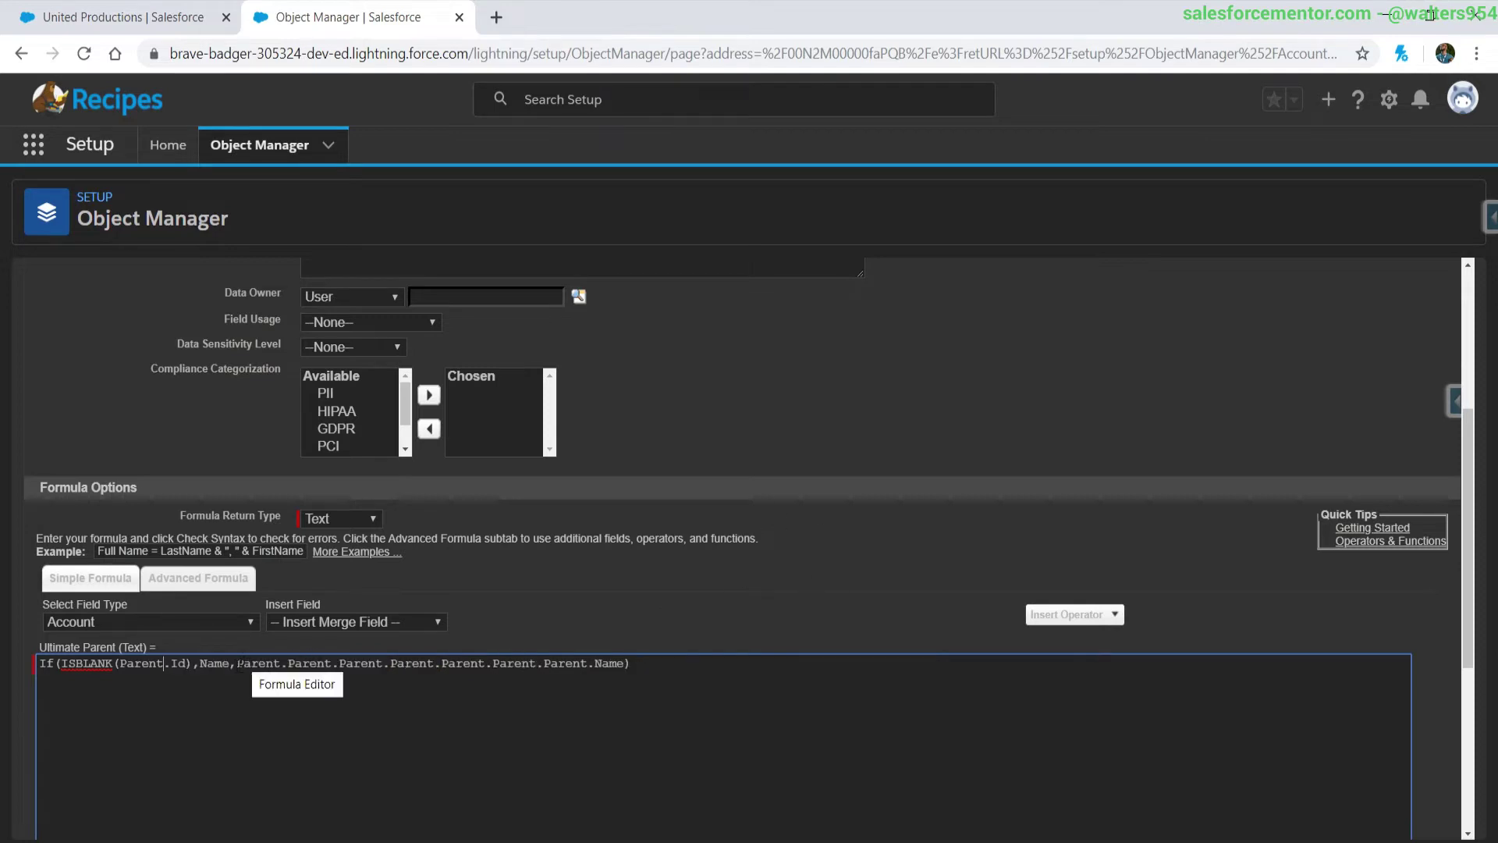
pyautogui.moveTo(237, 663); pyautogui.dragTo(544, 663)
pyautogui.press('BackSpace')
pyautogui.scroll(4, 762, 578)
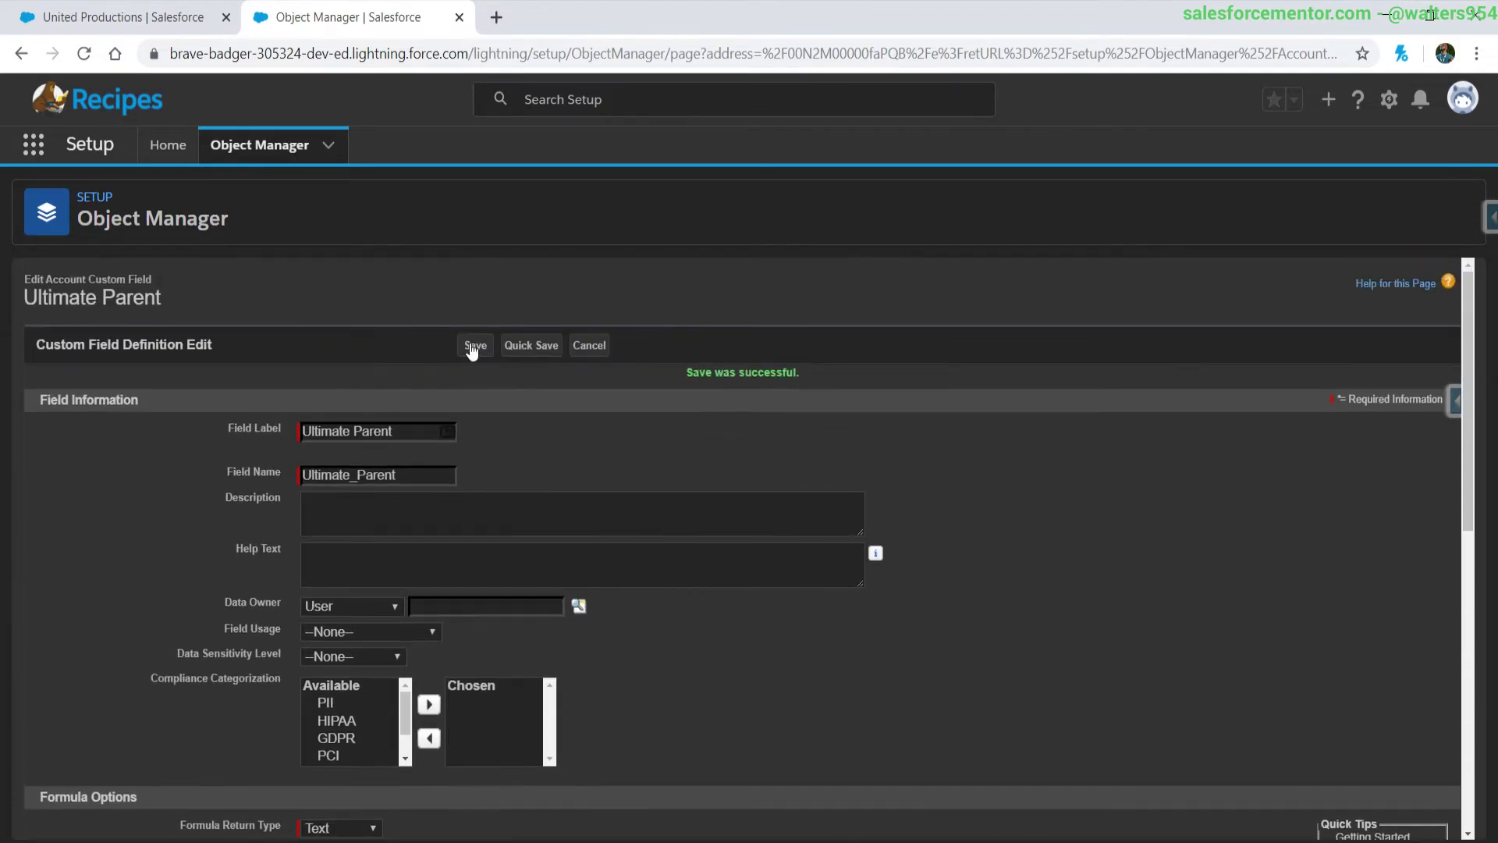
pyautogui.click(474, 345)
pyautogui.scroll(-3, 496, 429)
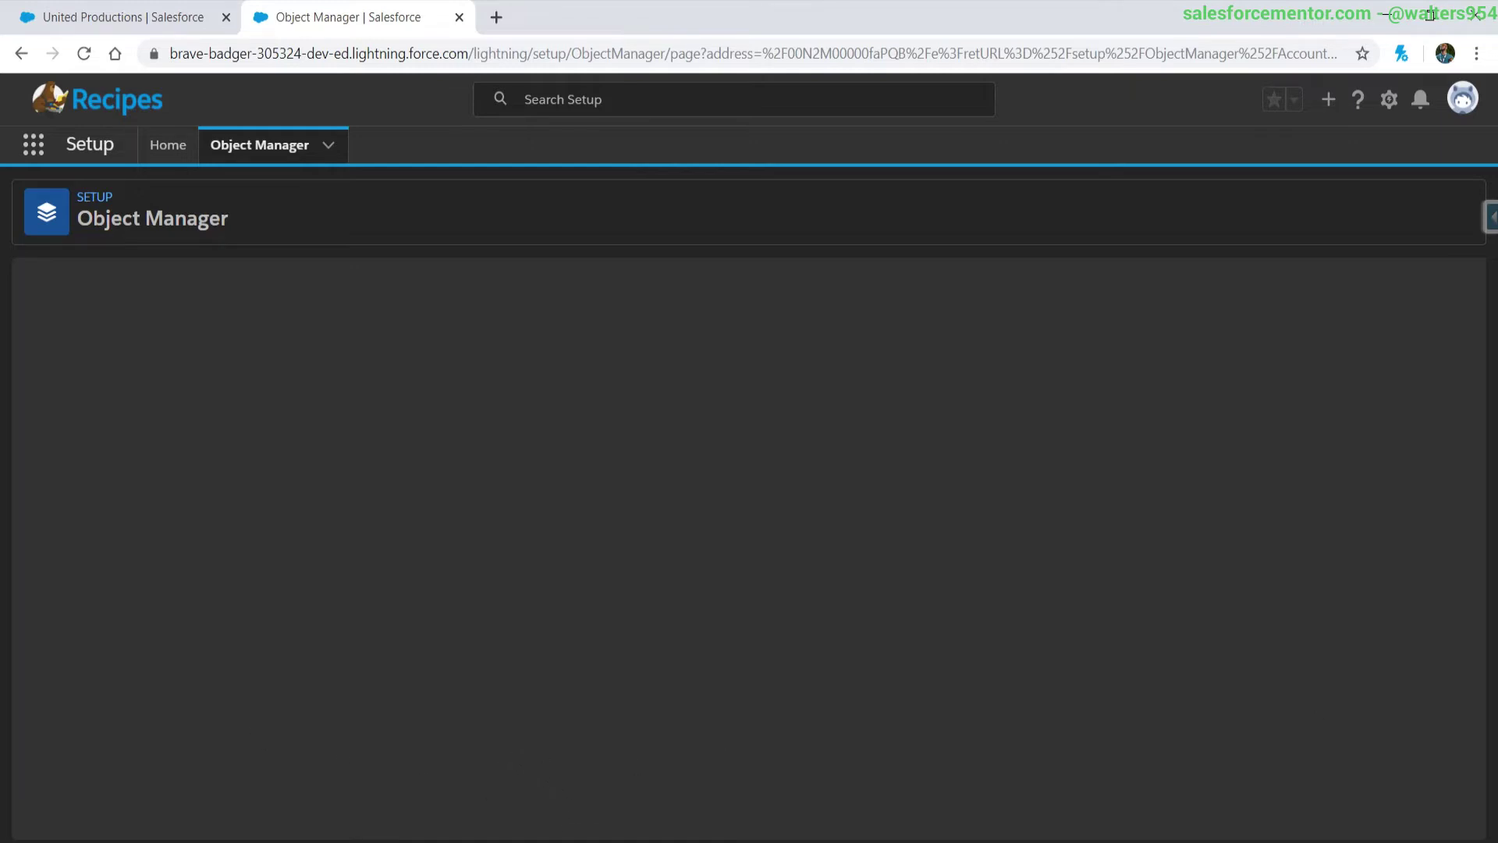
# Step: Reload United Productions, check its Ultimate Parent value, then open parent account United Oil & Gas Corp
pyautogui.click(117, 18)
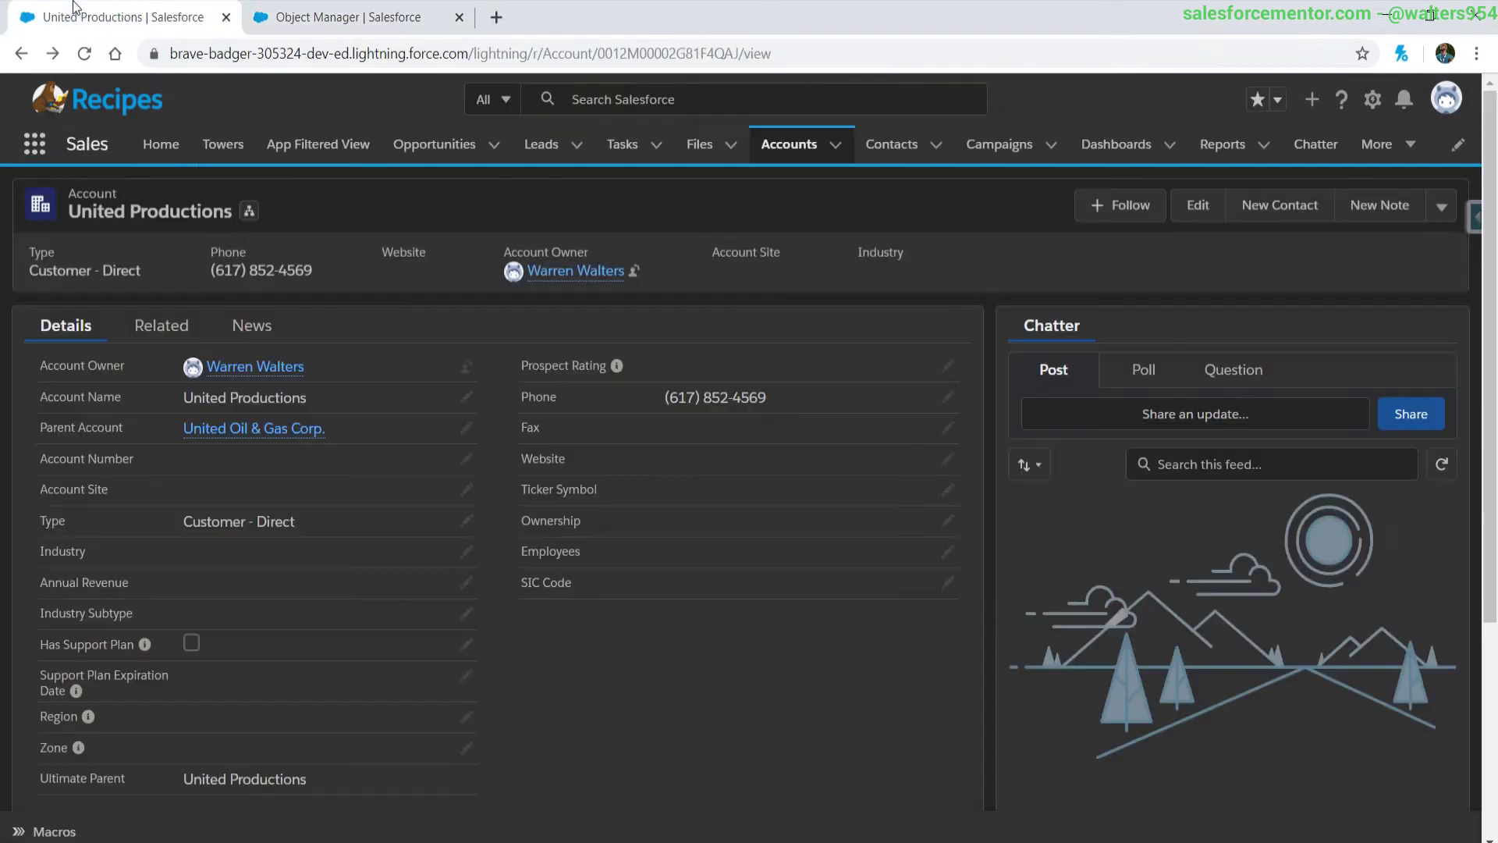
pyautogui.click(84, 54)
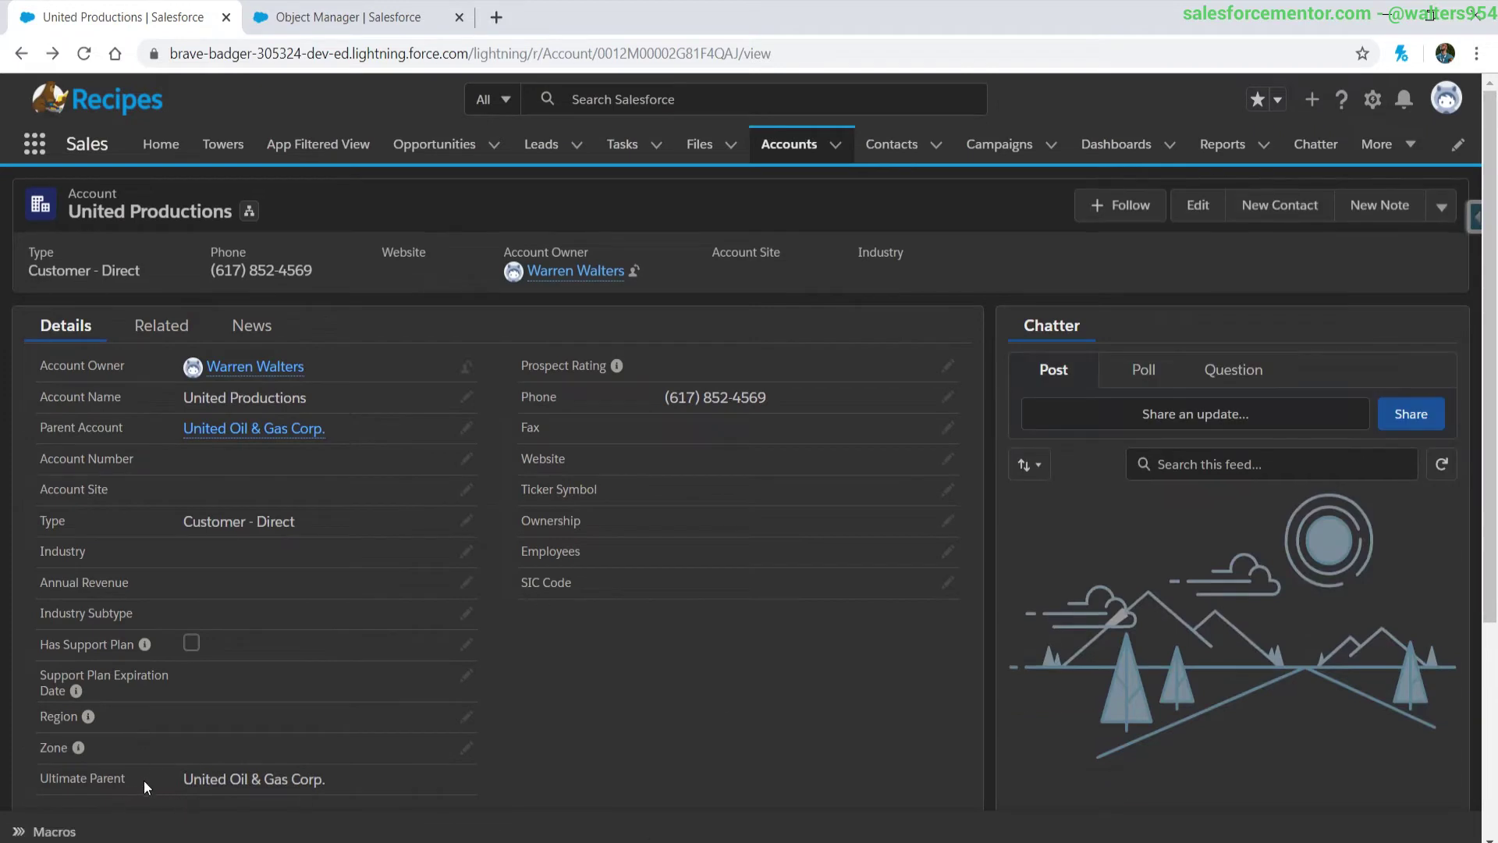
pyautogui.moveTo(70, 776); pyautogui.dragTo(328, 781)
pyautogui.click(371, 781)
pyautogui.click(257, 429)
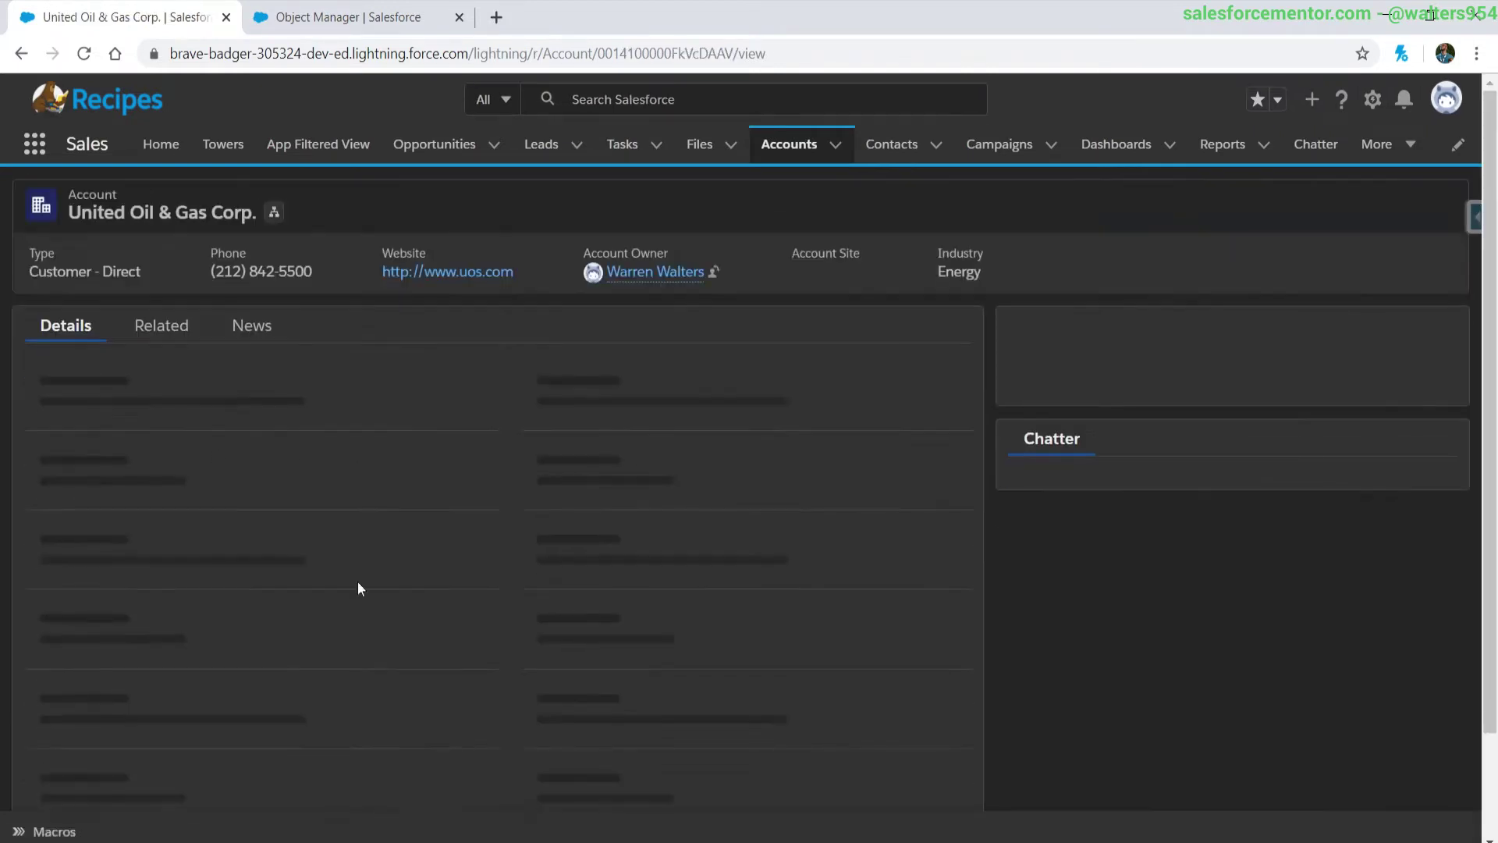
pyautogui.moveTo(37, 426); pyautogui.dragTo(131, 452)
pyautogui.click(259, 756)
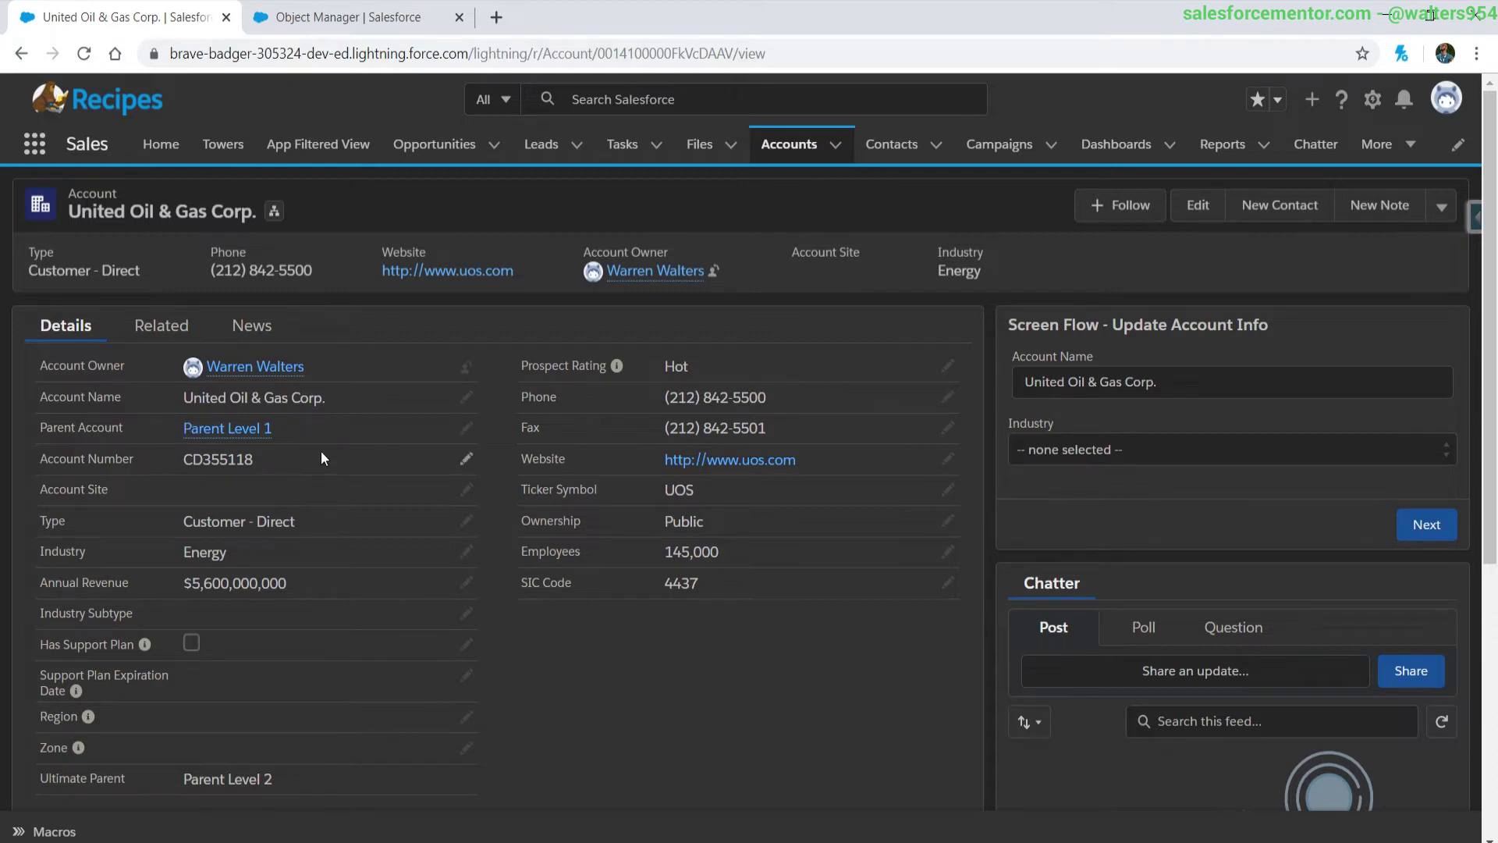
# Step: Reload Setup, then append 1 to make United Oil & Gas Corp.'s Account Number CD3551181, save, and go back
pyautogui.click(369, 21)
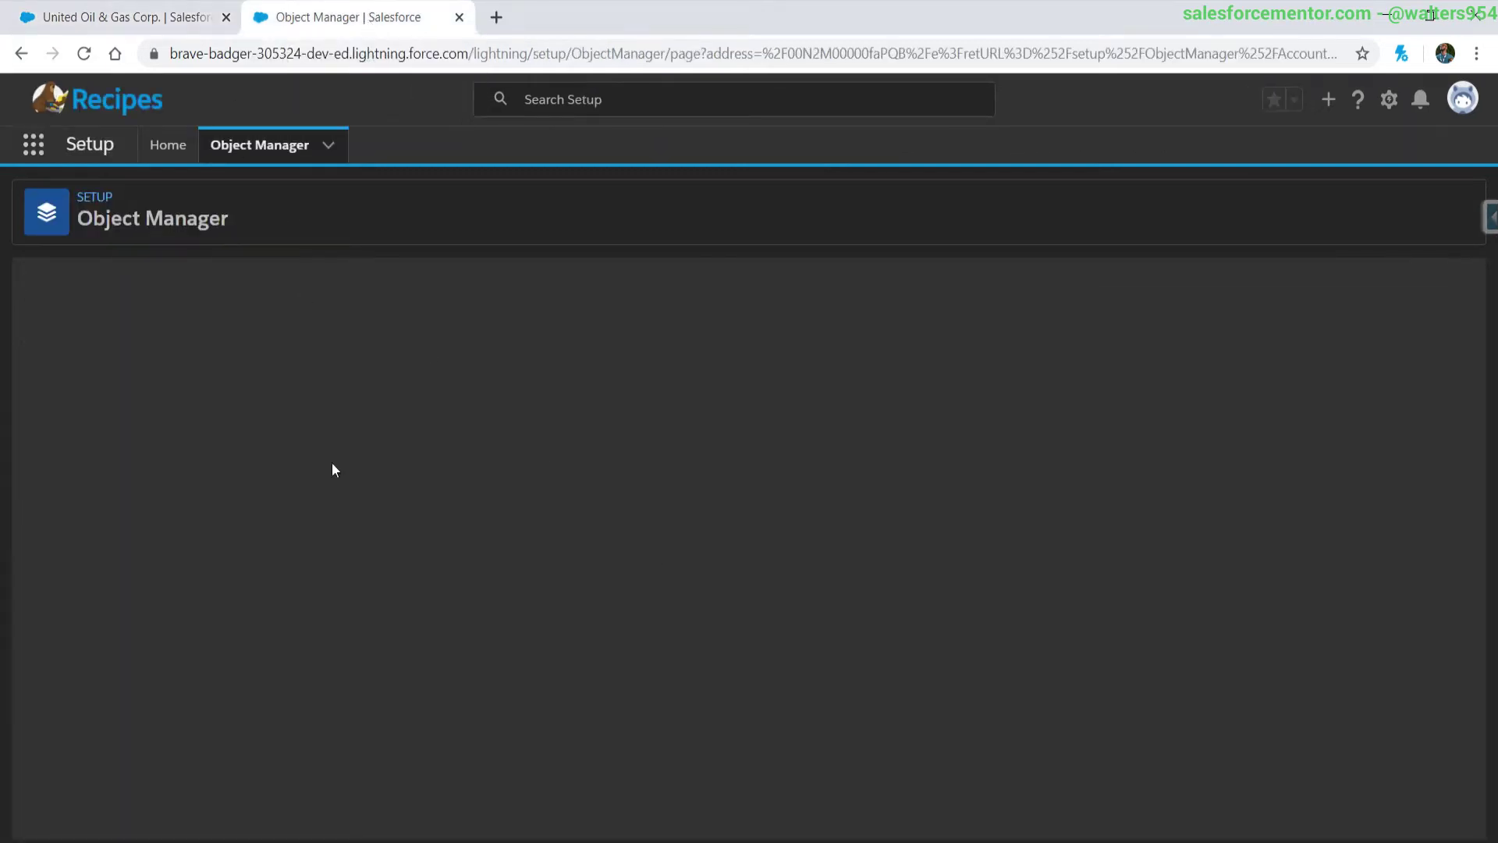
pyautogui.click(83, 54)
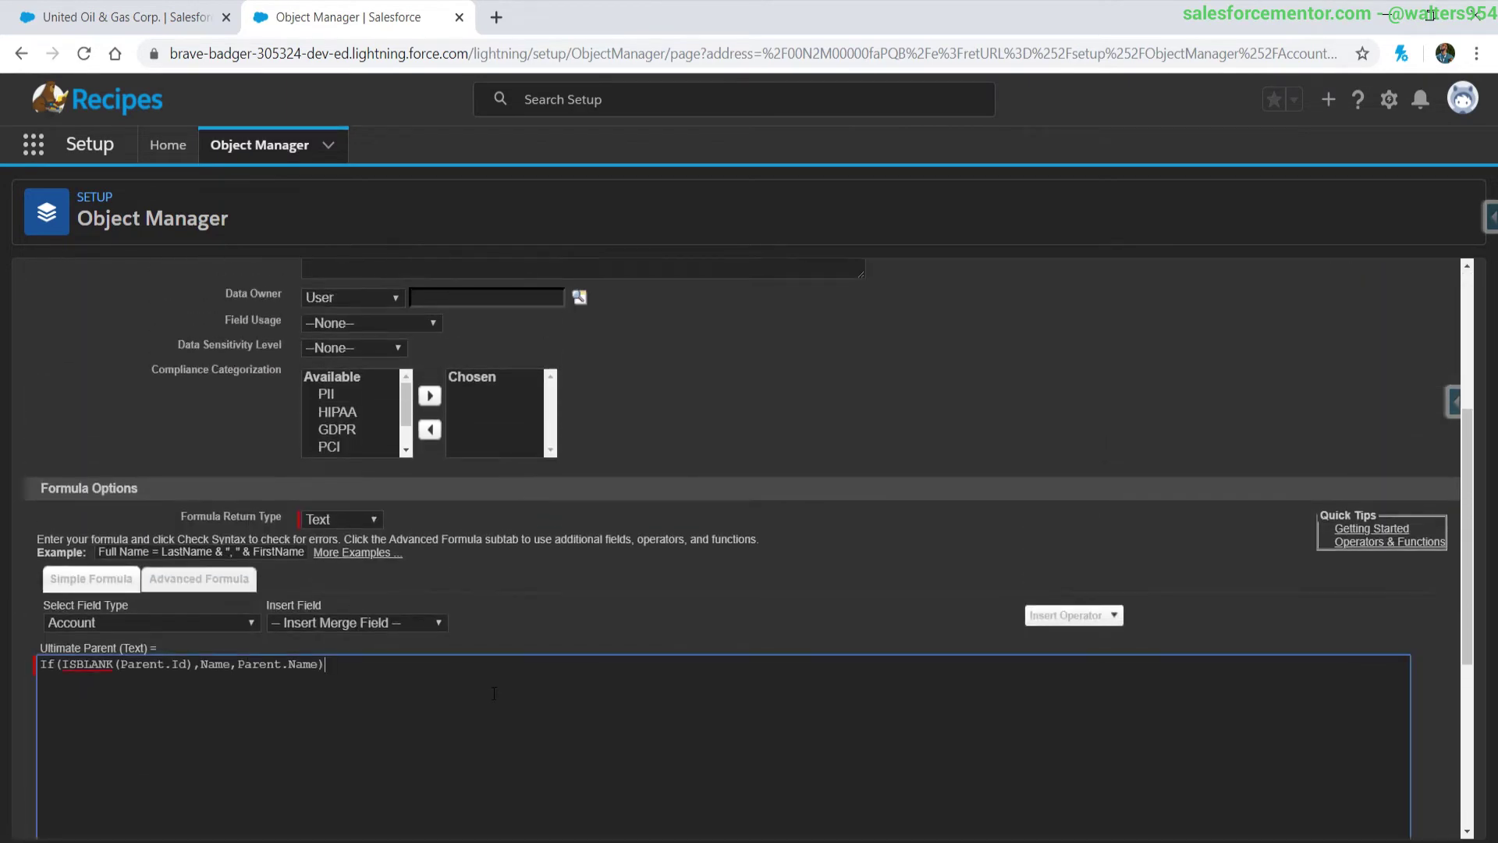
pyautogui.click(150, 8)
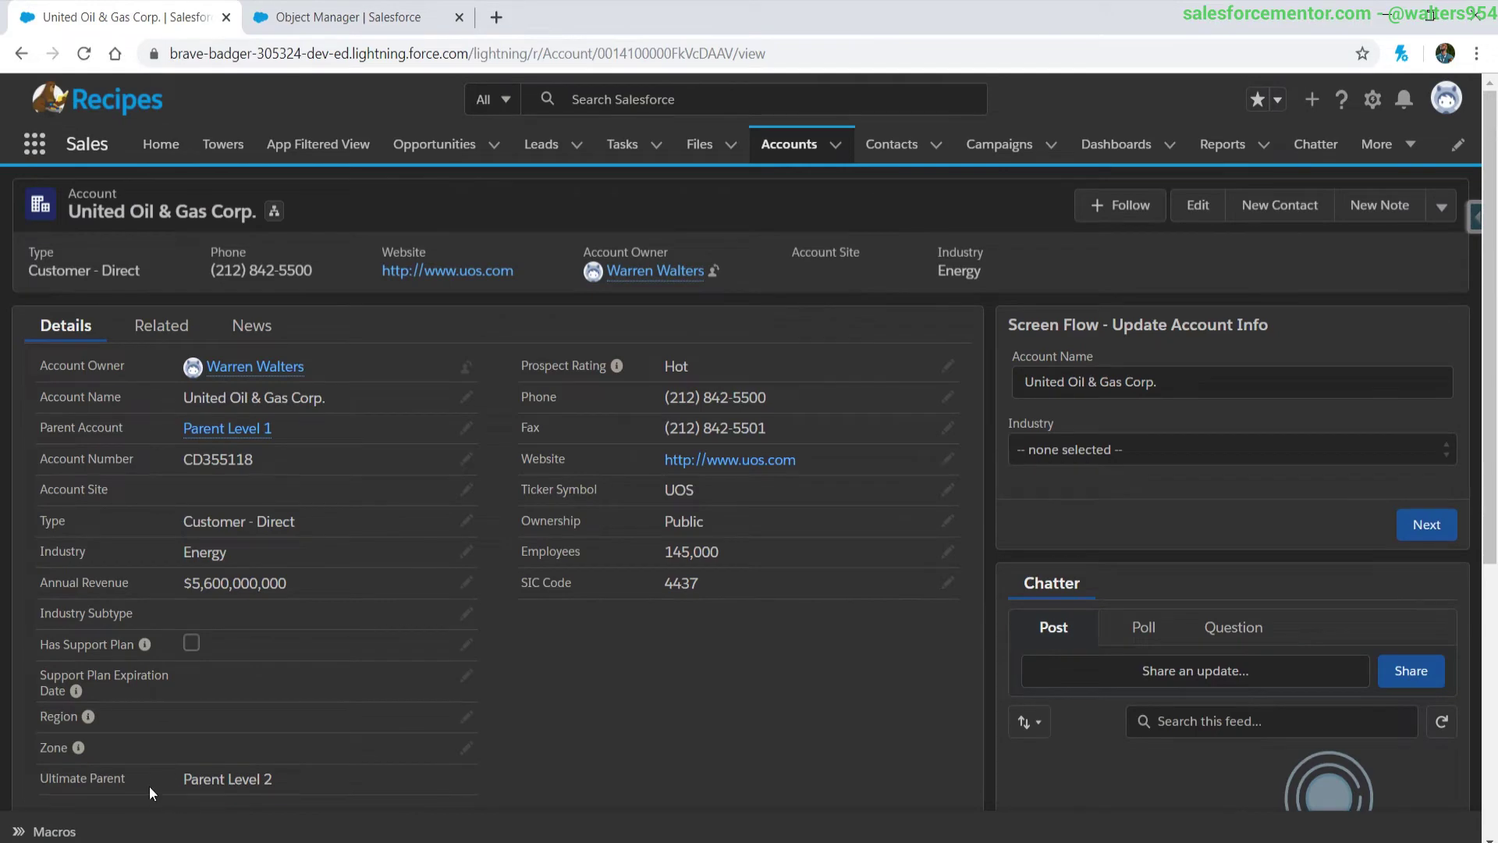
pyautogui.doubleClick(379, 470)
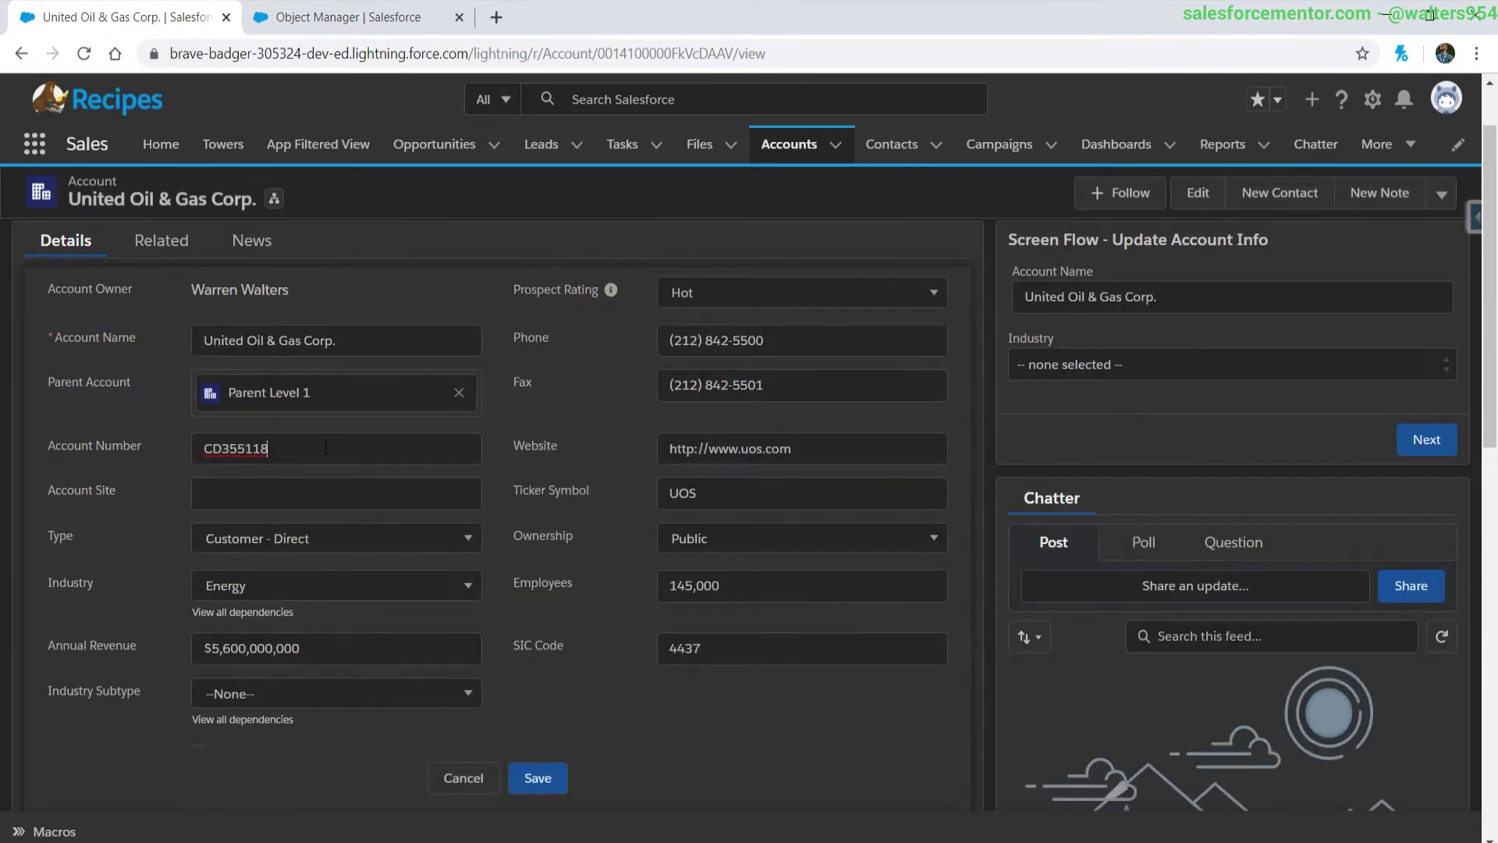
pyautogui.write('1')
pyautogui.click(536, 778)
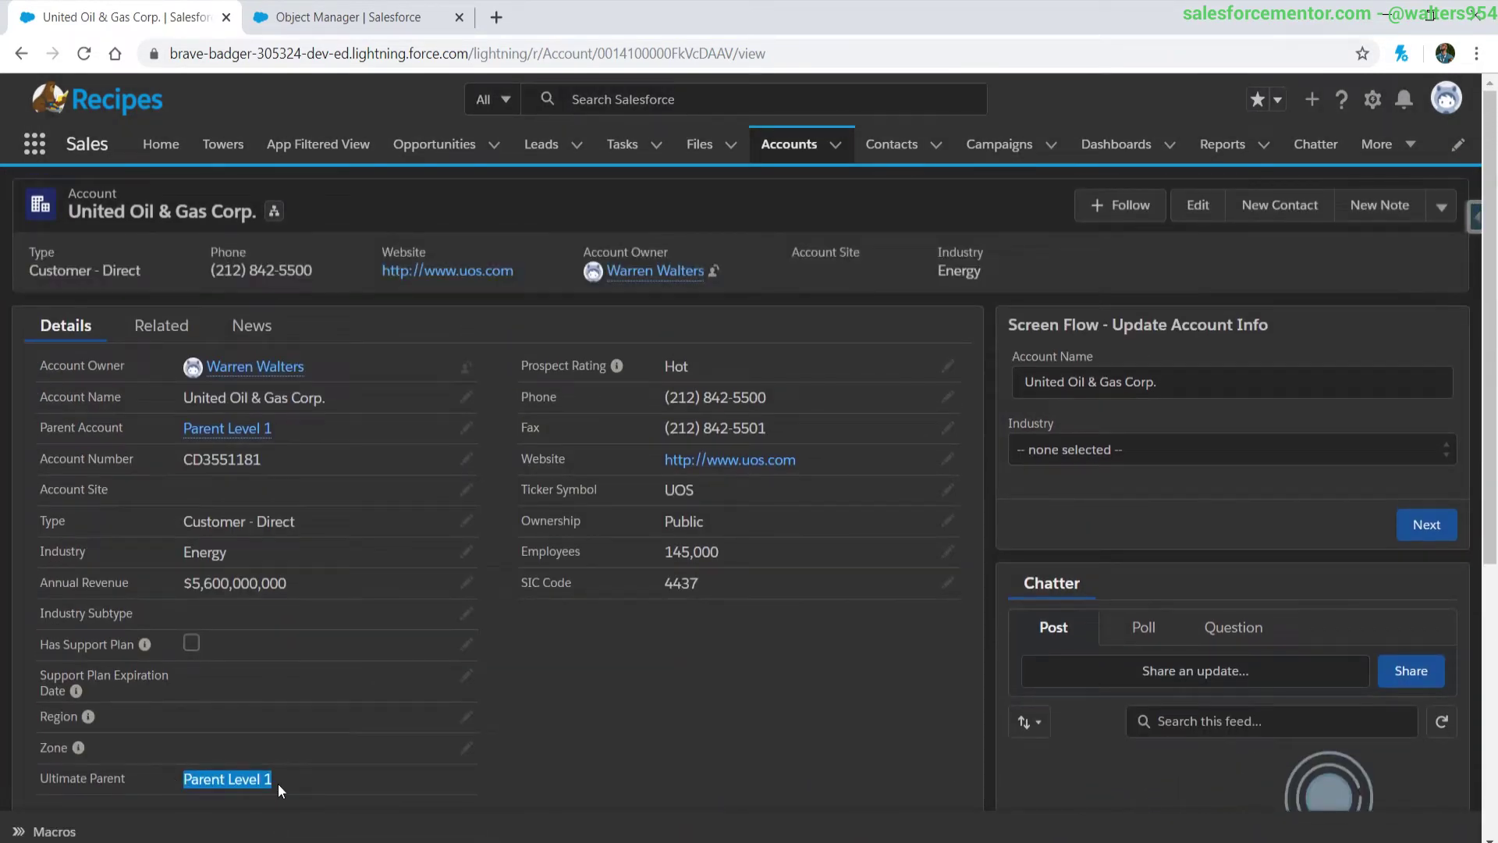
pyautogui.hotkey('alt', 'Left')
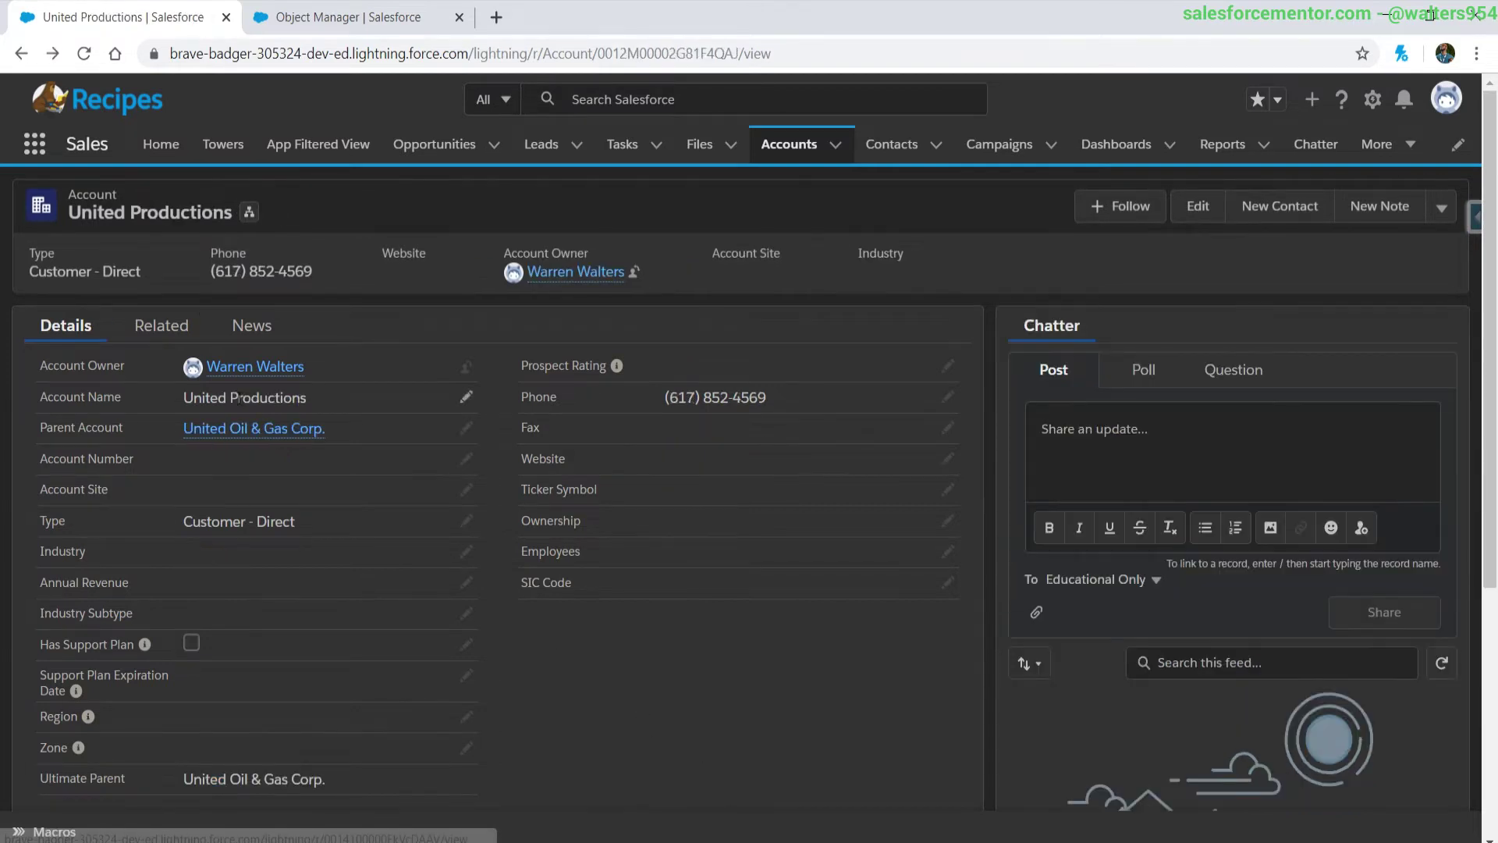
# Step: Follow parent links up to Parent Level 2 and create a new parent account named Parent Level 3
pyautogui.click(277, 429)
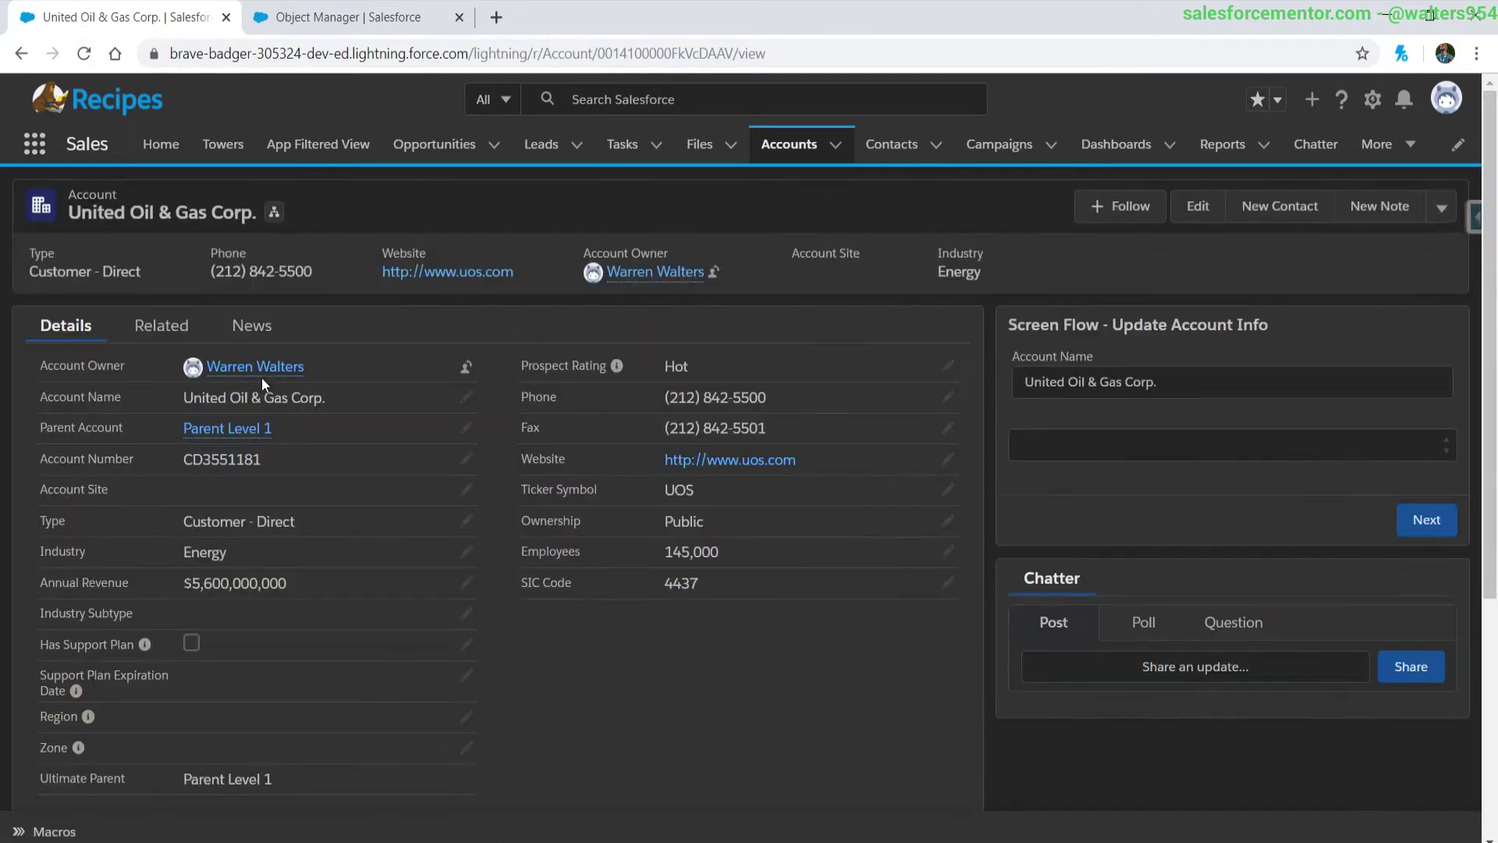
pyautogui.click(227, 427)
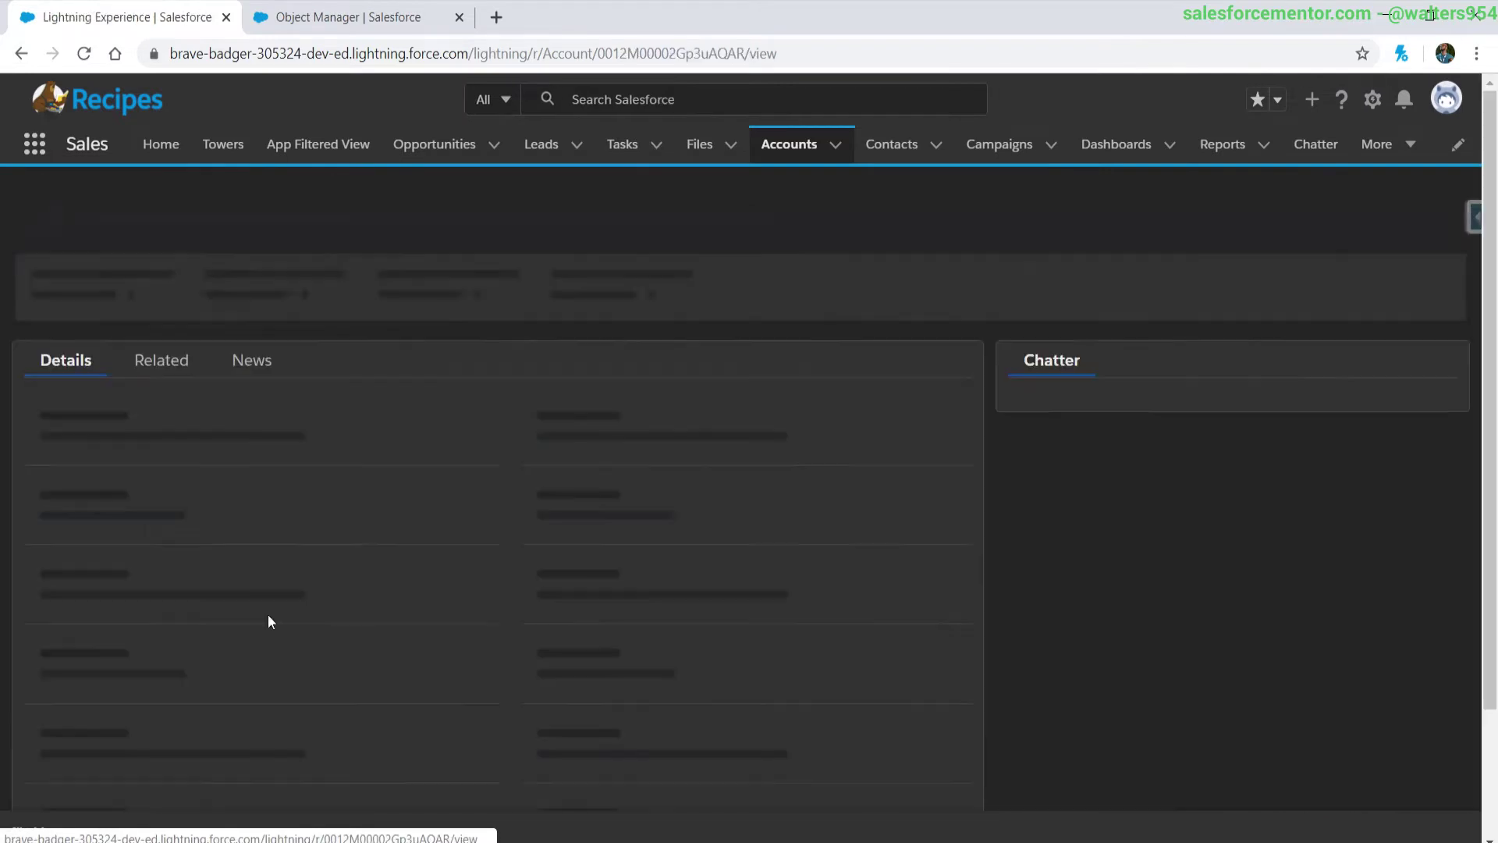
pyautogui.click(227, 427)
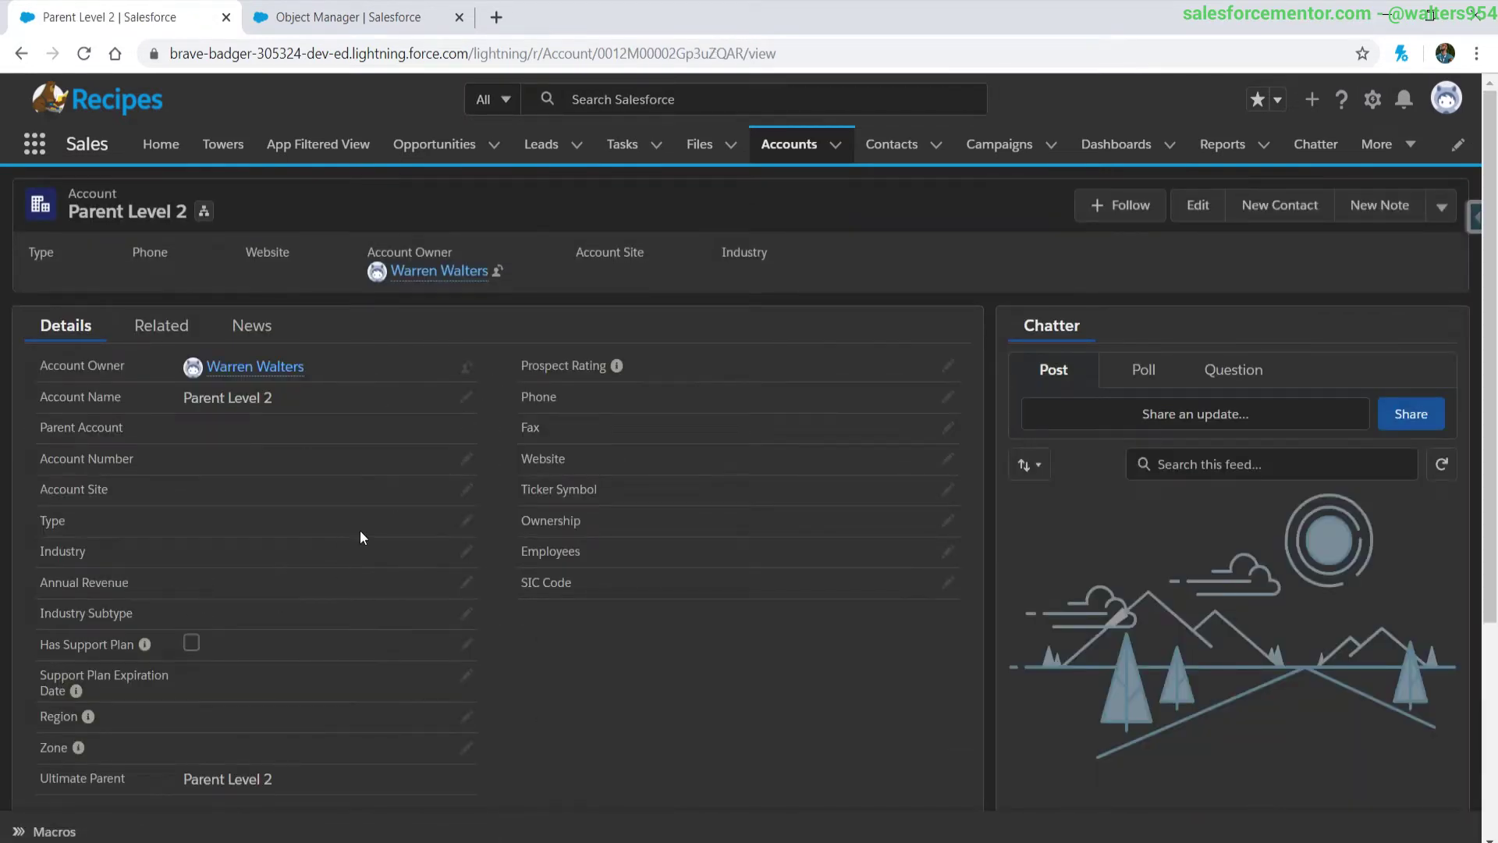
pyautogui.doubleClick(289, 427)
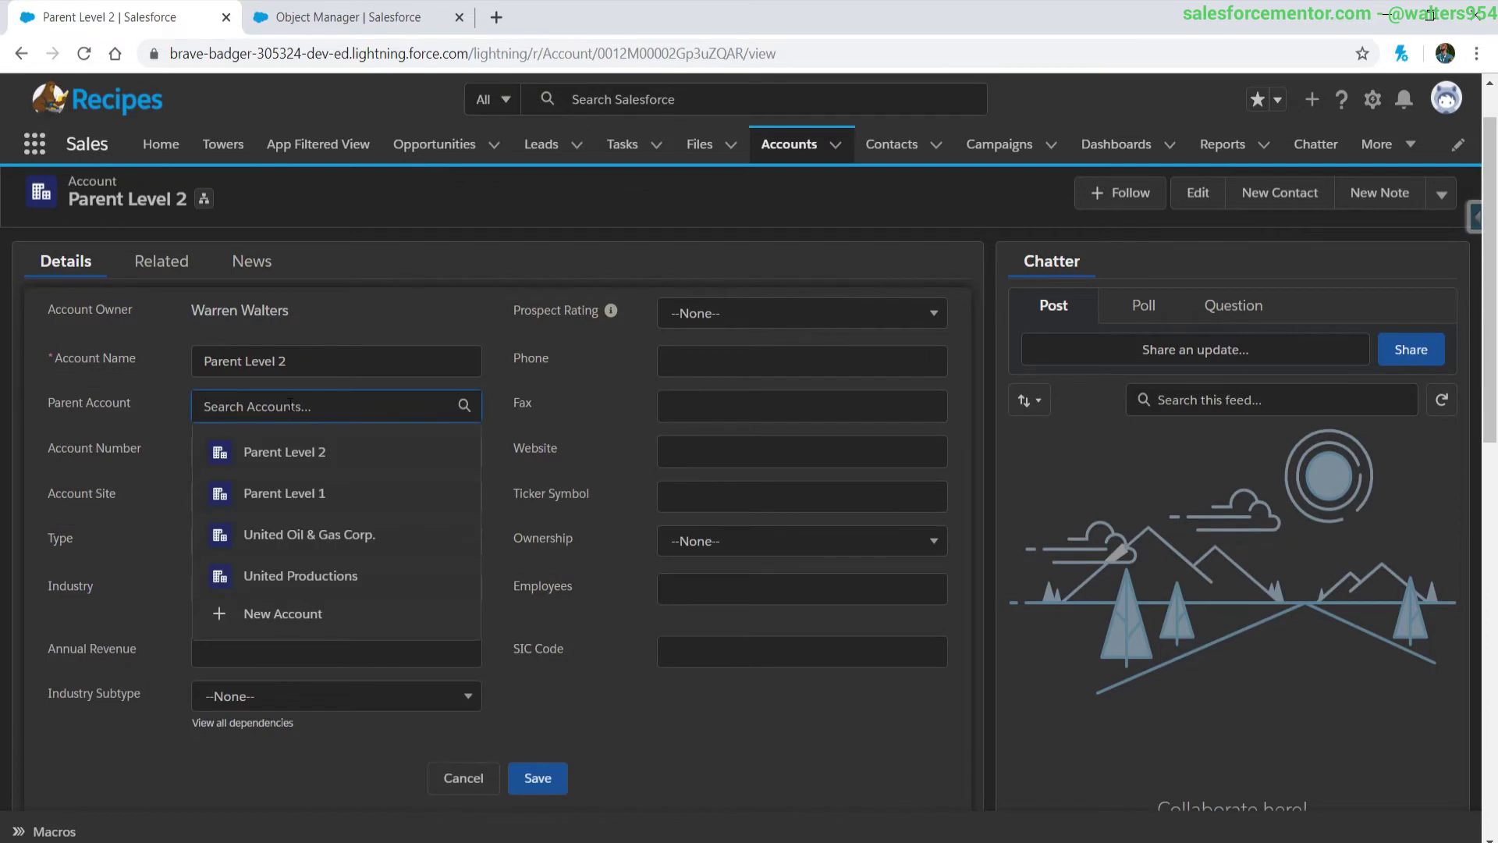
pyautogui.press('Escape')
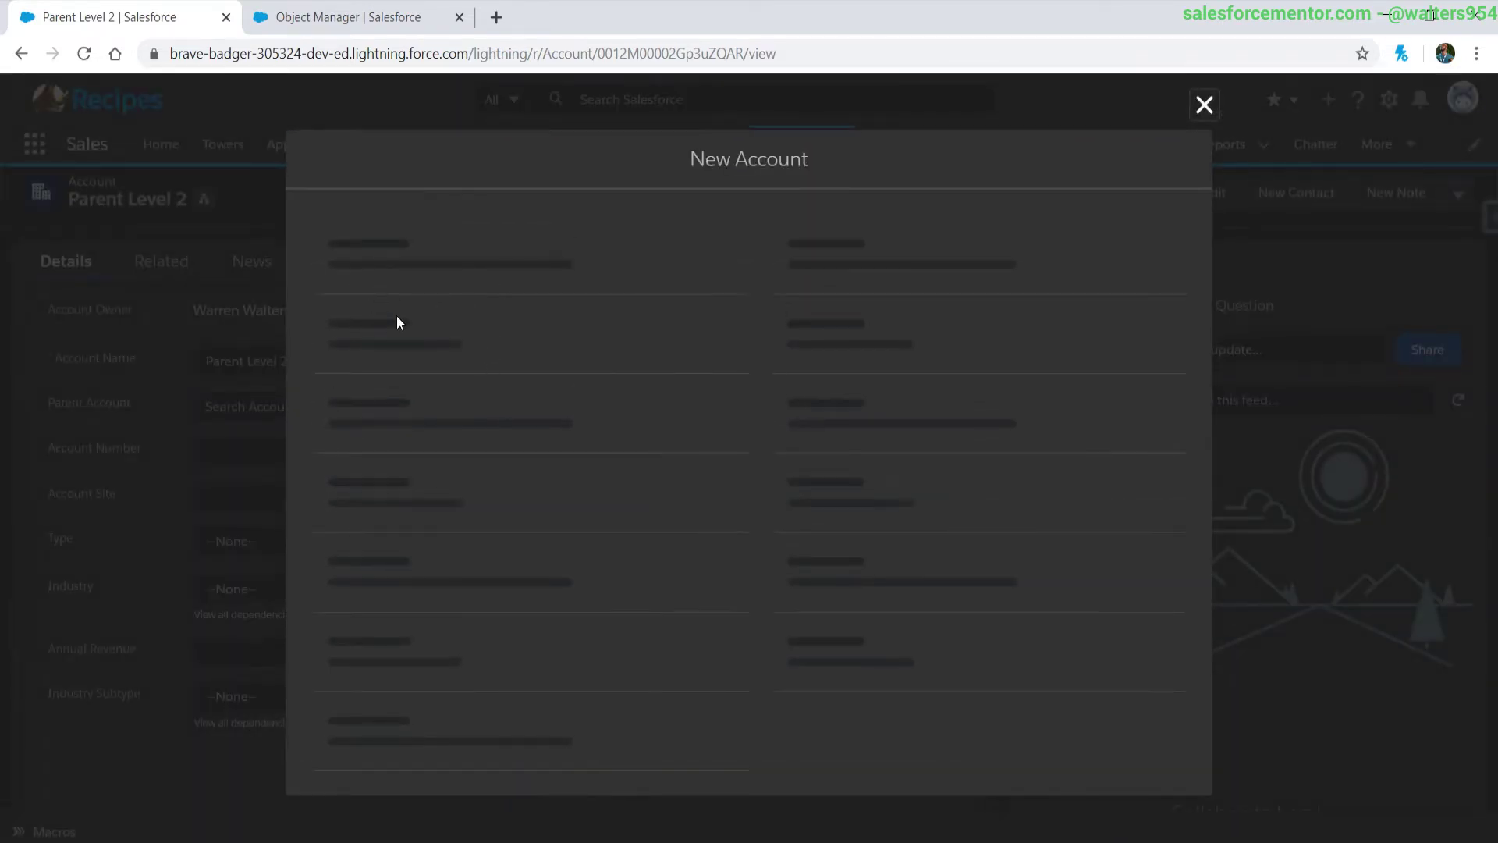
pyautogui.click(519, 320)
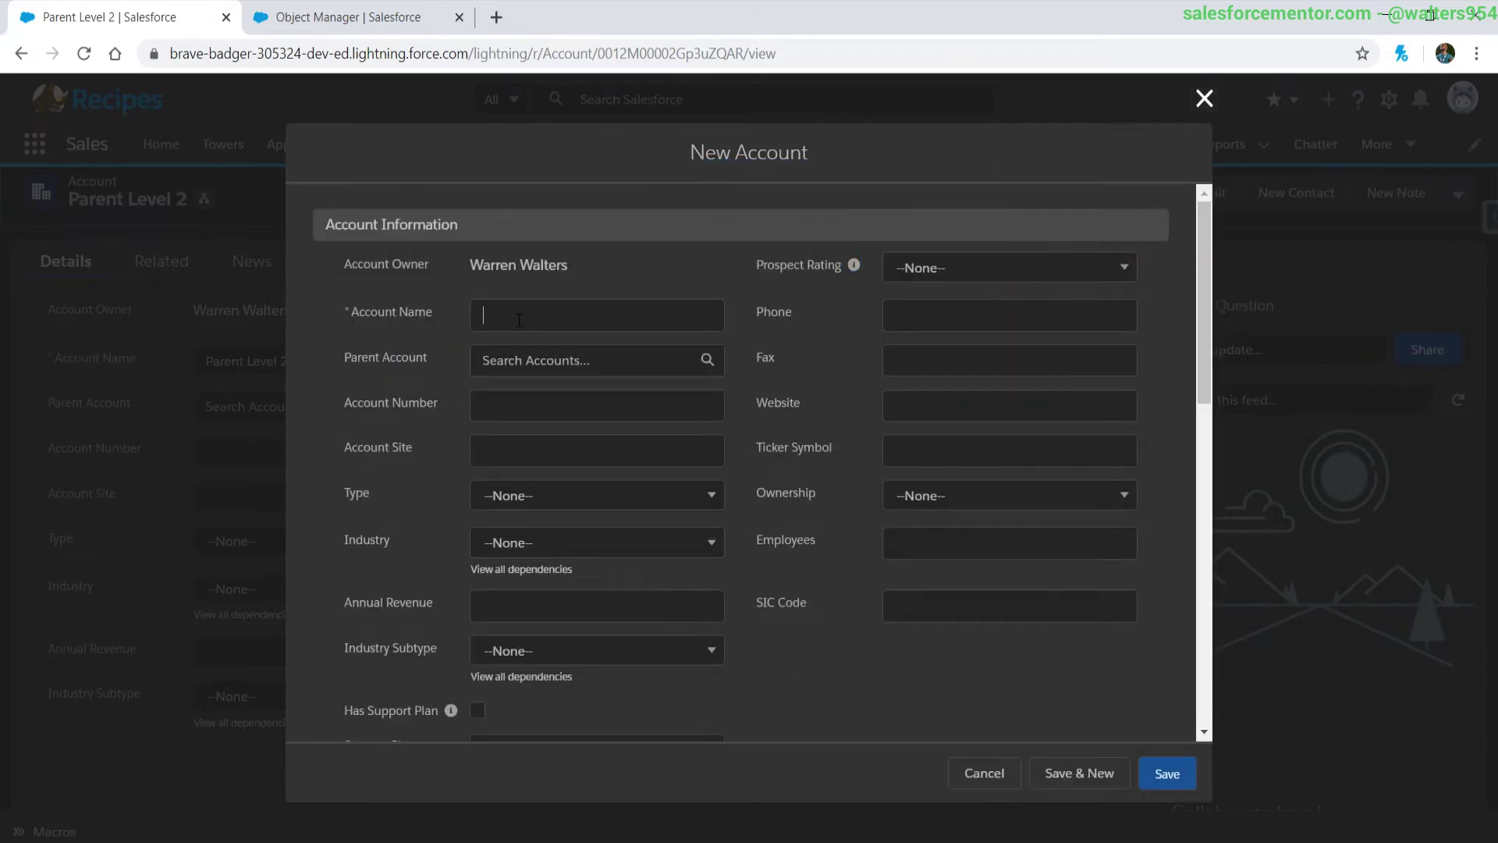
pyautogui.write('Parent Level 3')
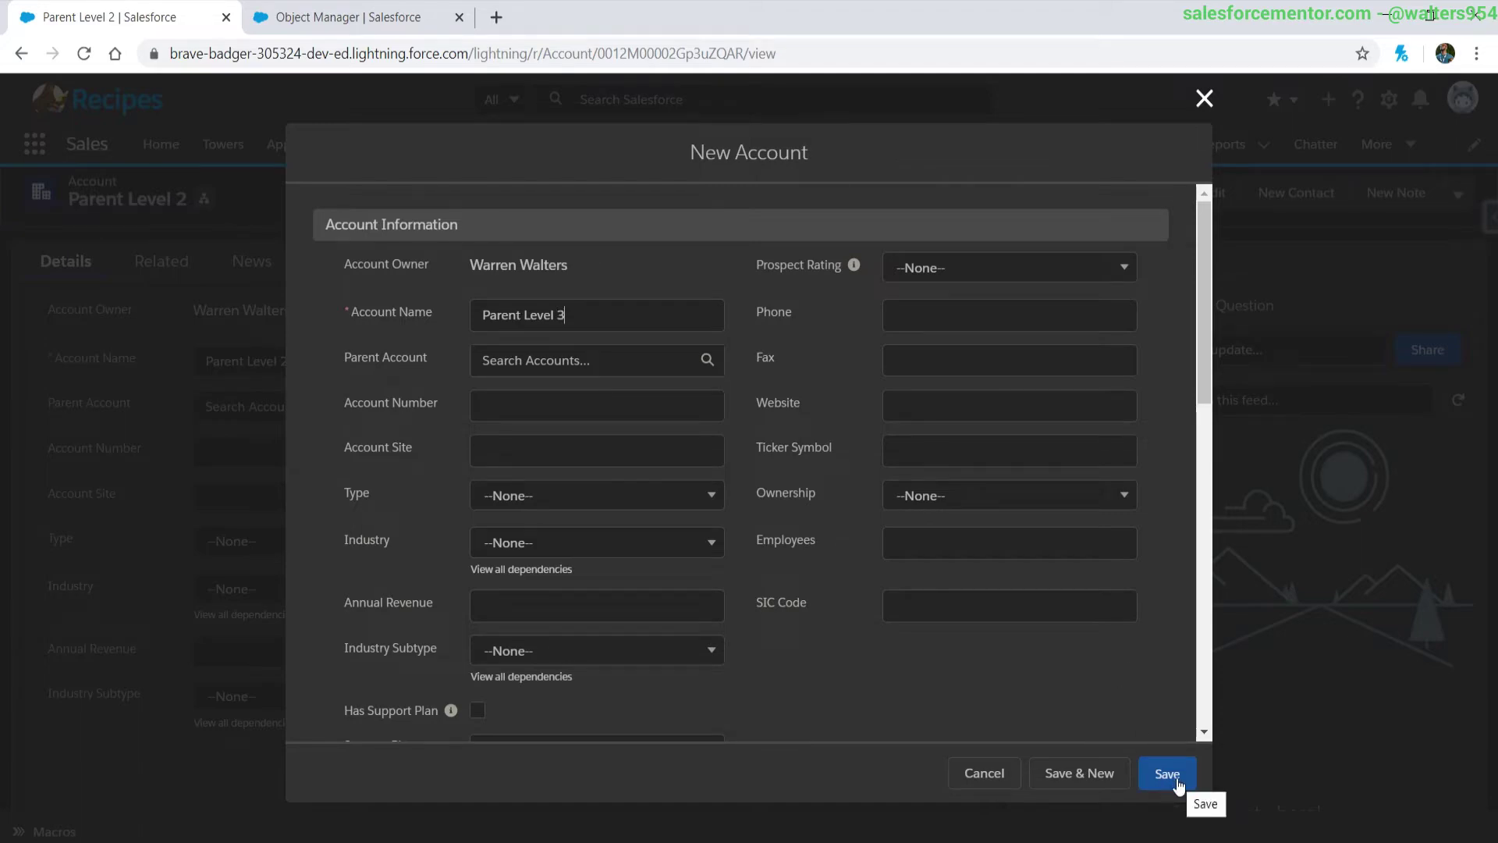
pyautogui.click(1077, 775)
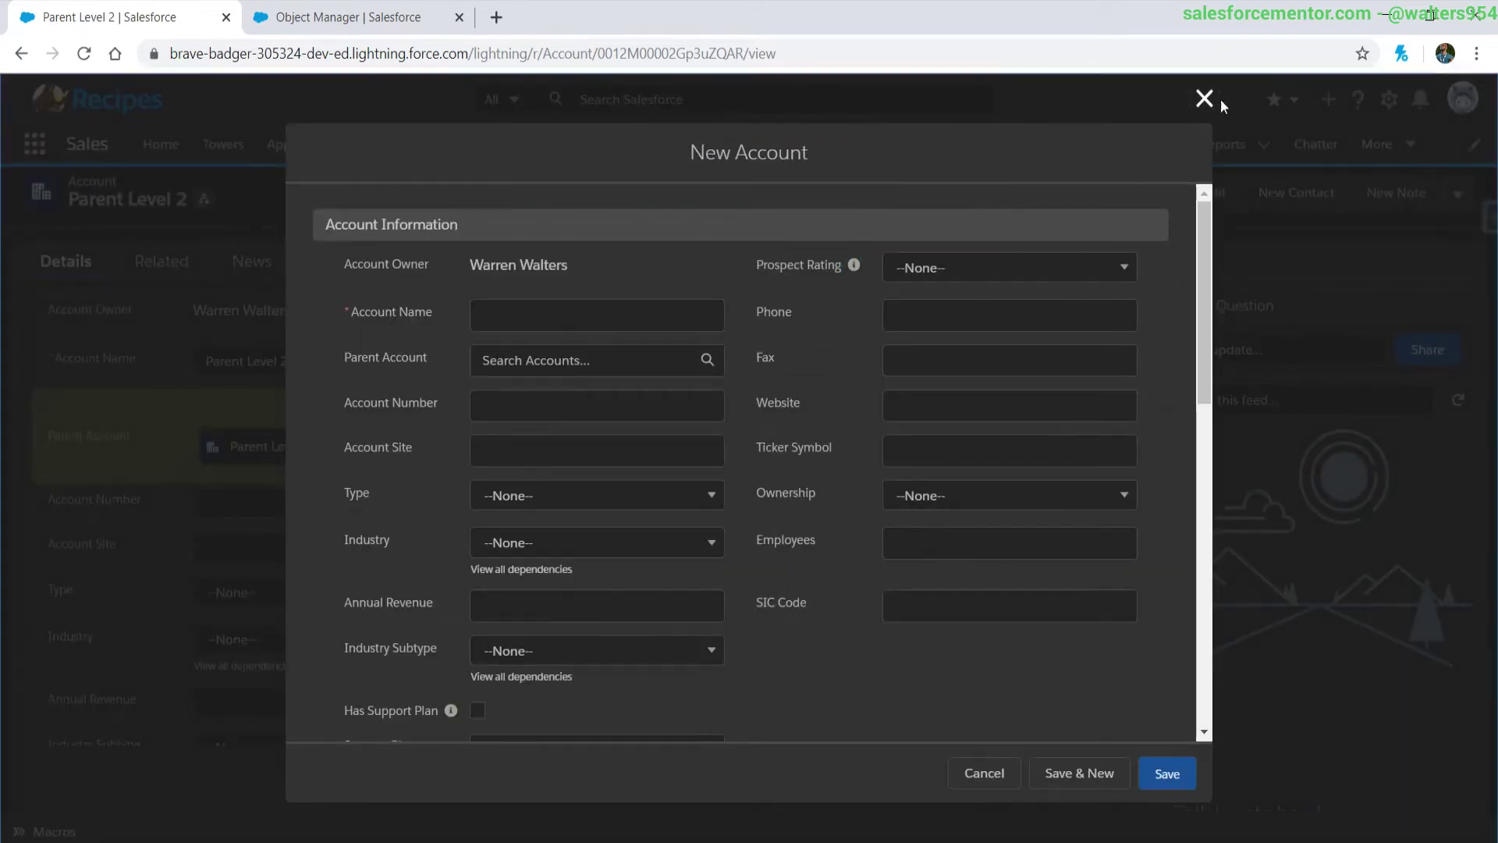
pyautogui.click(1204, 99)
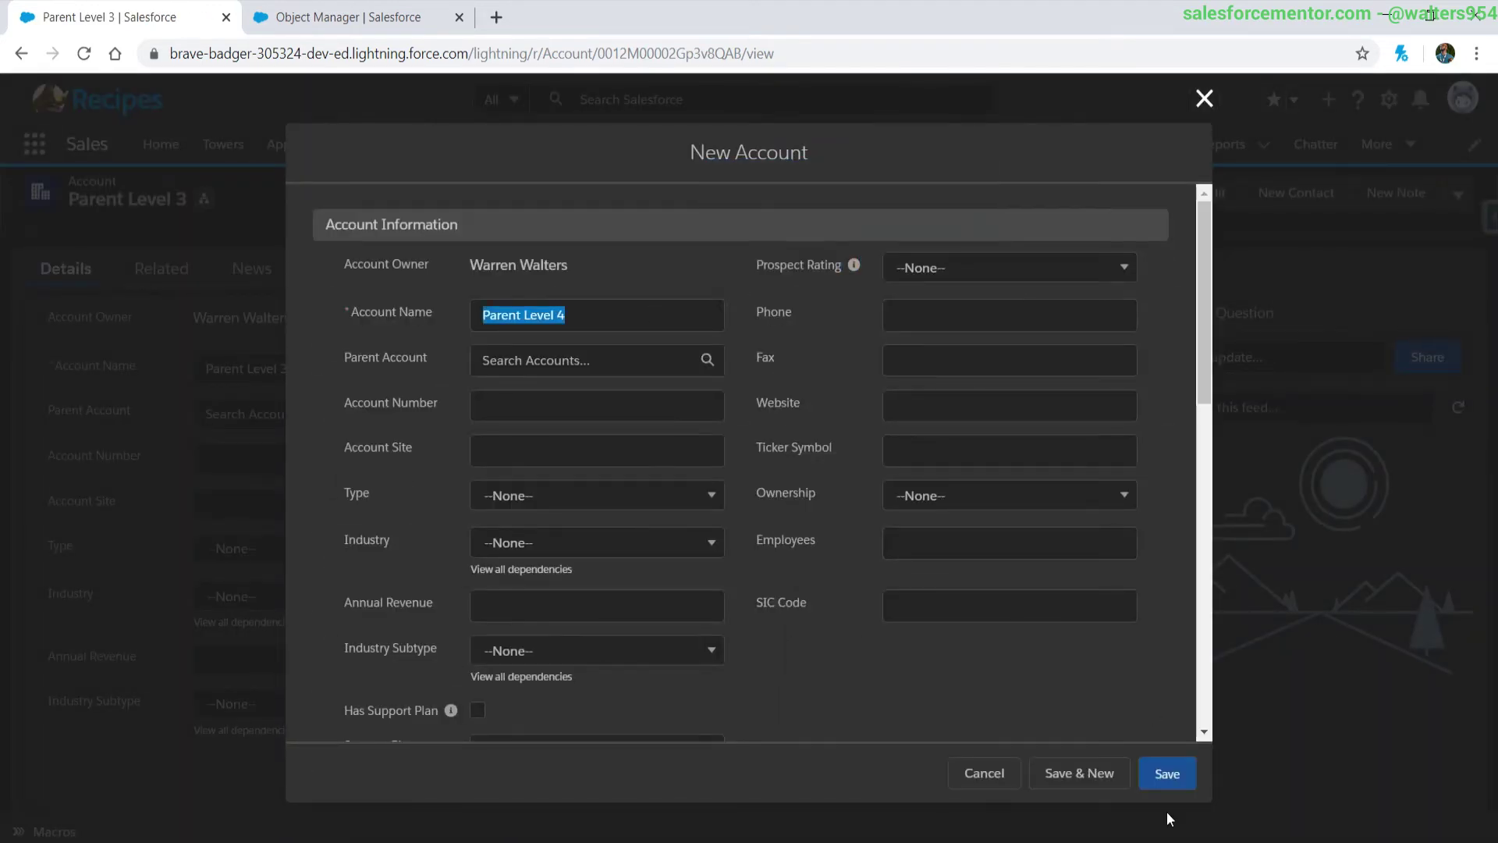
# Step: Make Parent Level 4 the parent of Parent Level 3, then create Parent Level 5 as Level 4's parent
pyautogui.click(1167, 773)
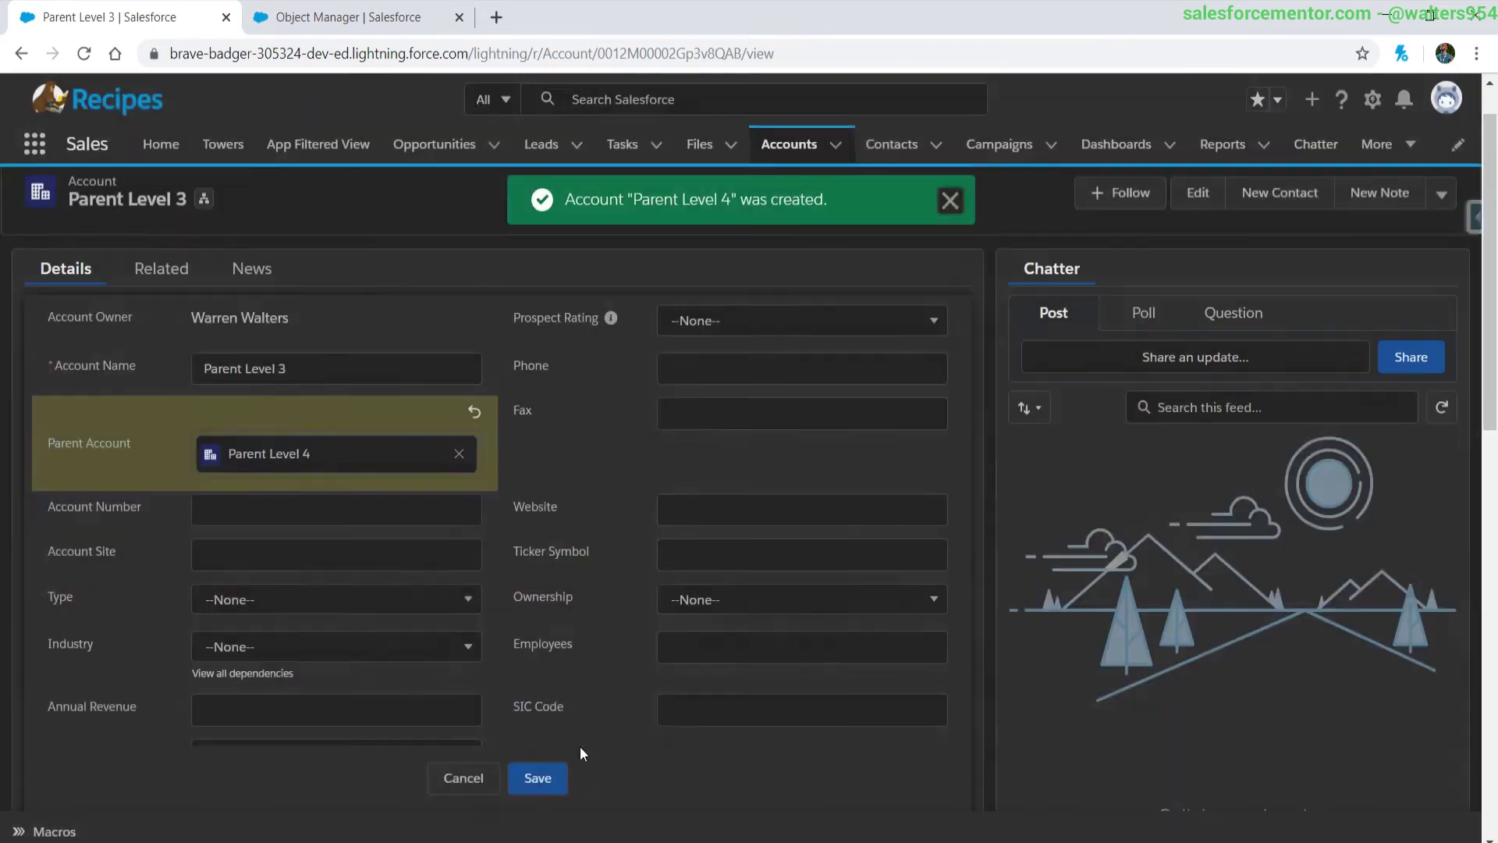
pyautogui.click(540, 779)
pyautogui.click(227, 370)
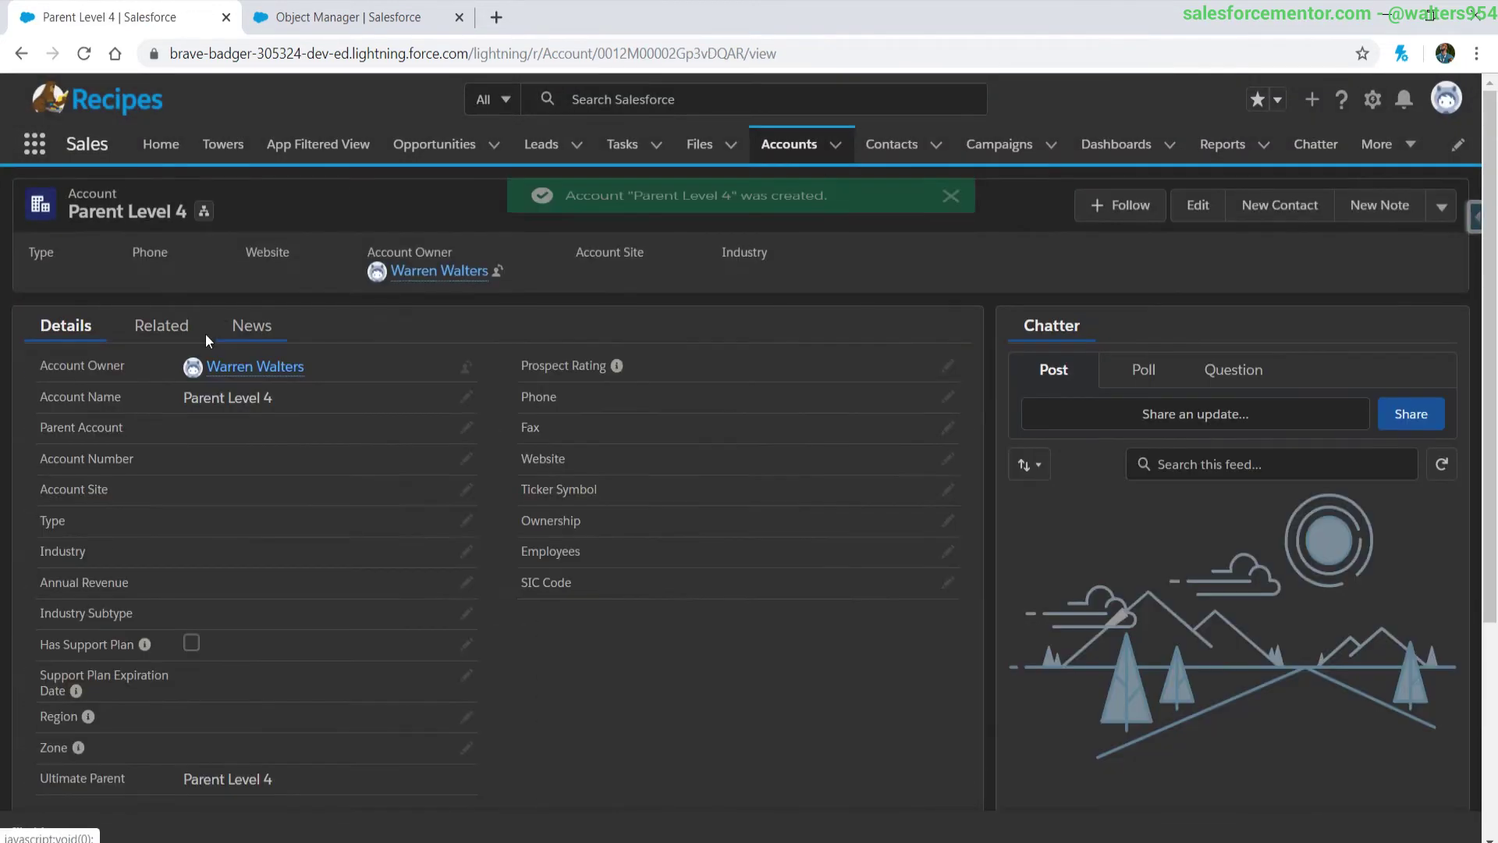
pyautogui.click(466, 430)
pyautogui.click(280, 650)
pyautogui.write('Parent Level 5')
pyautogui.click(1167, 772)
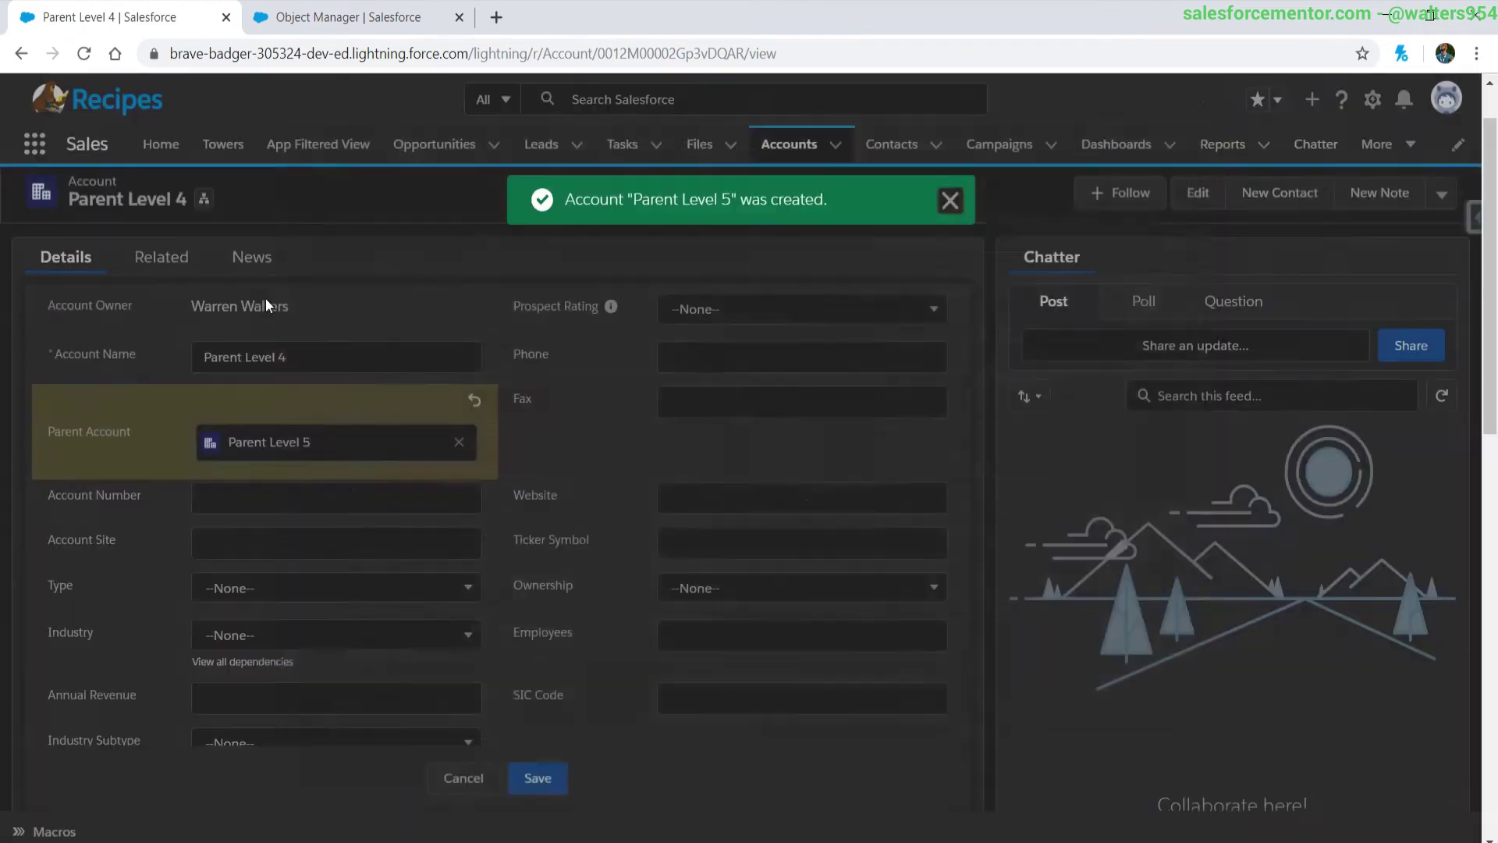
pyautogui.click(537, 778)
# Step: Create new account Parent Level 6 as Parent Level 5's parent account and save
pyautogui.click(226, 367)
pyautogui.click(460, 427)
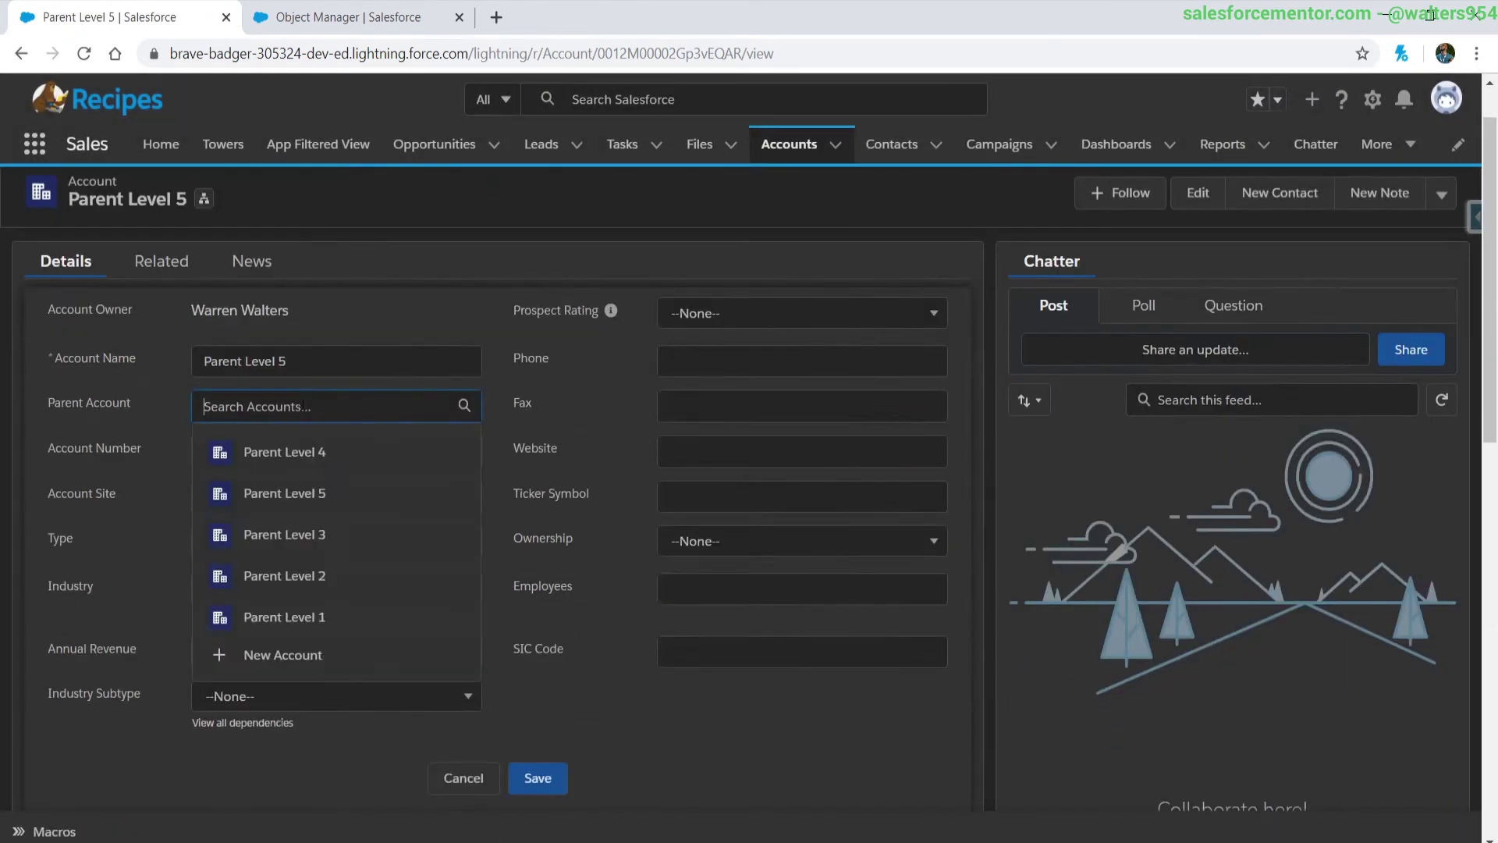
pyautogui.click(281, 655)
pyautogui.write('Parent Level 6')
pyautogui.click(1180, 773)
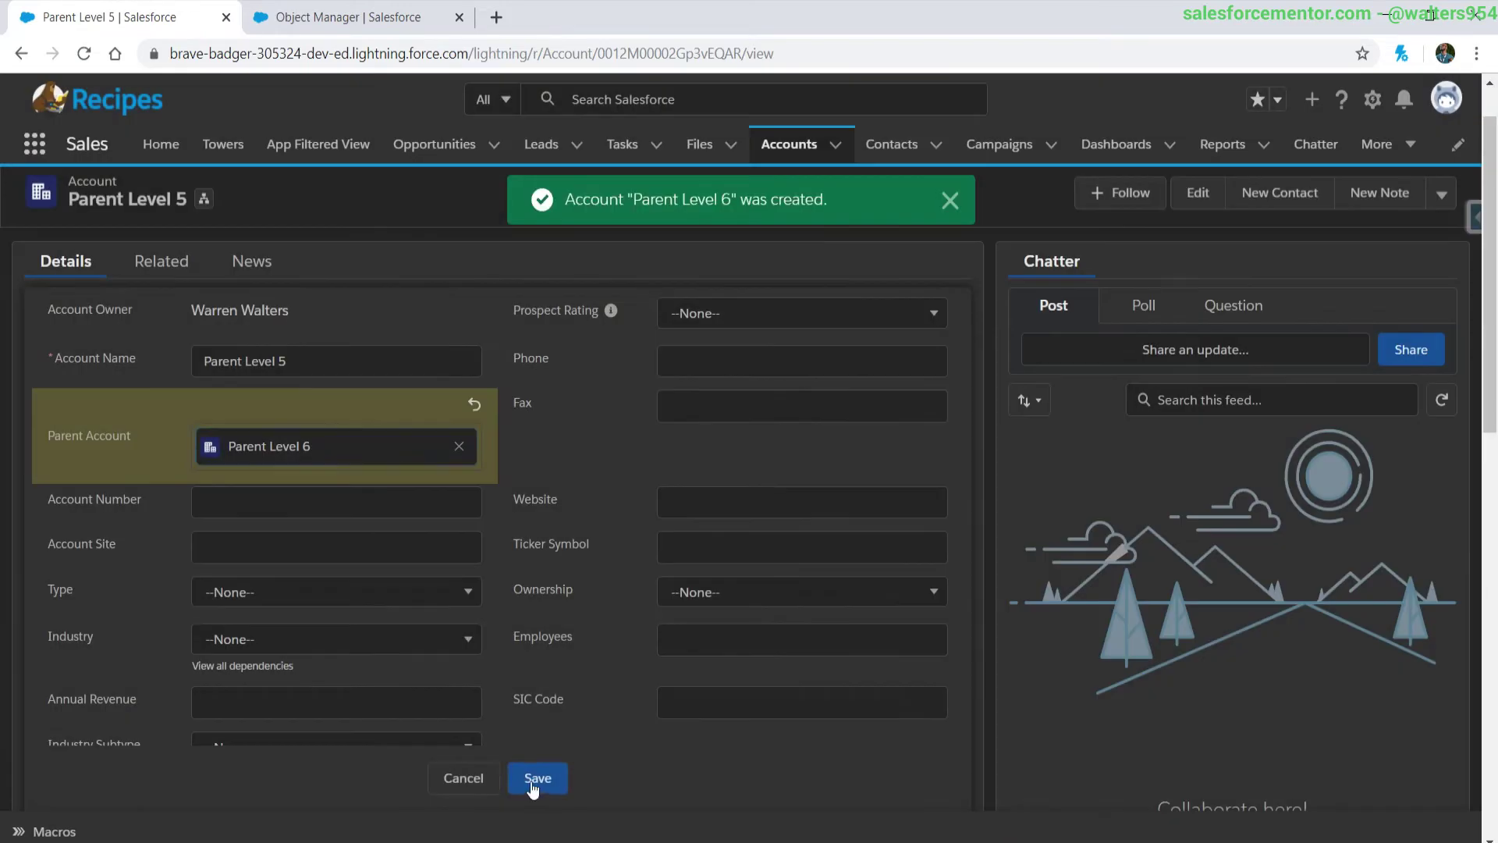
pyautogui.click(538, 778)
# Step: Create new account Parent Level 7 as Parent Level 6's parent account and save
pyautogui.click(227, 361)
pyautogui.click(461, 418)
pyautogui.click(474, 589)
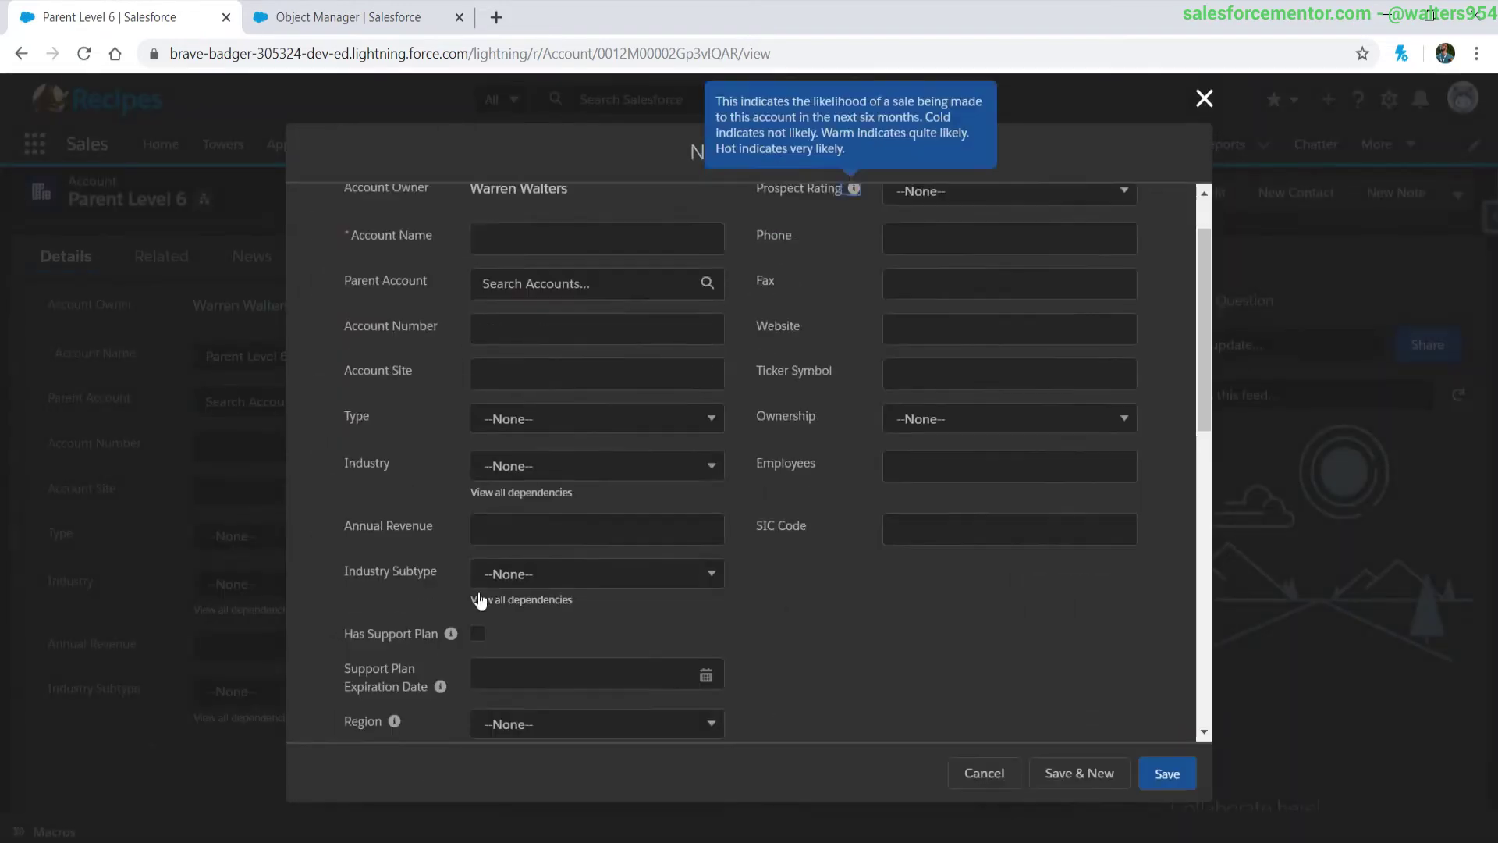
pyautogui.write('Parent Level 7')
pyautogui.click(1167, 772)
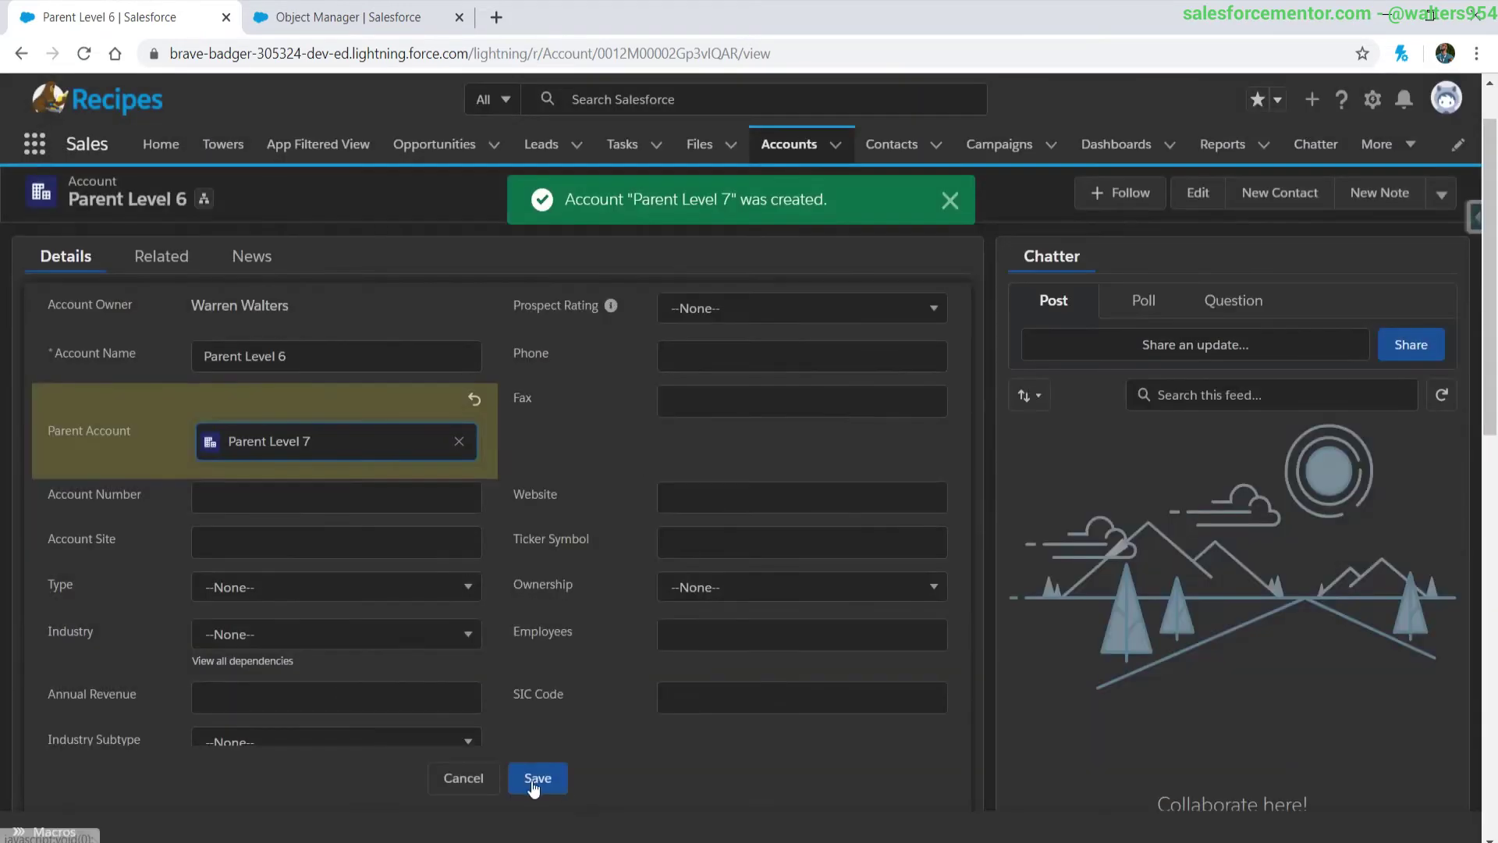
pyautogui.click(515, 778)
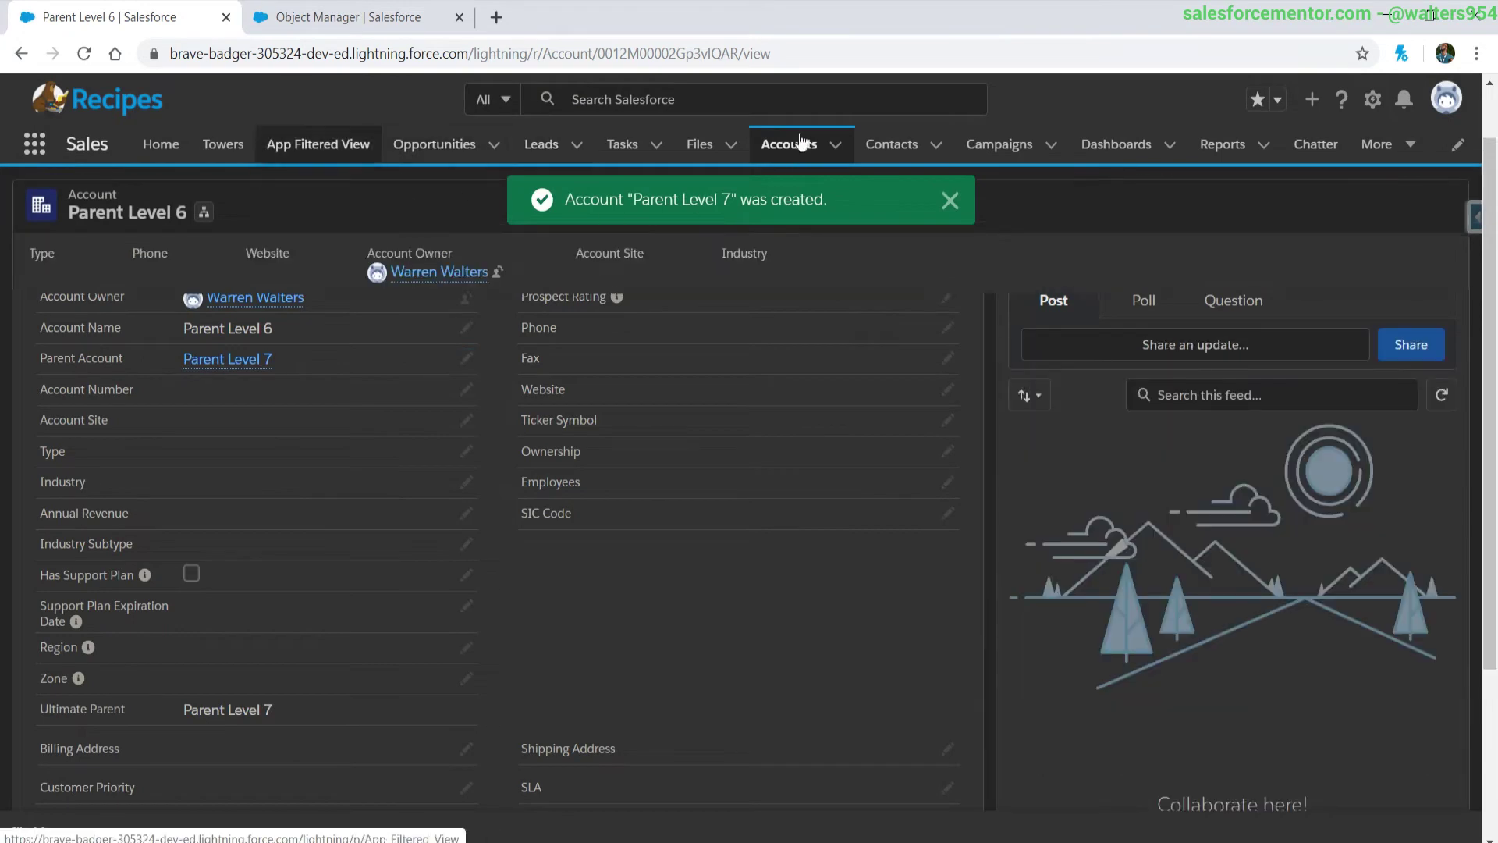
# Step: Open United Productions from recently viewed accounts and verify its Ultimate Parent reads United Oil & Gas Corp
pyautogui.click(803, 137)
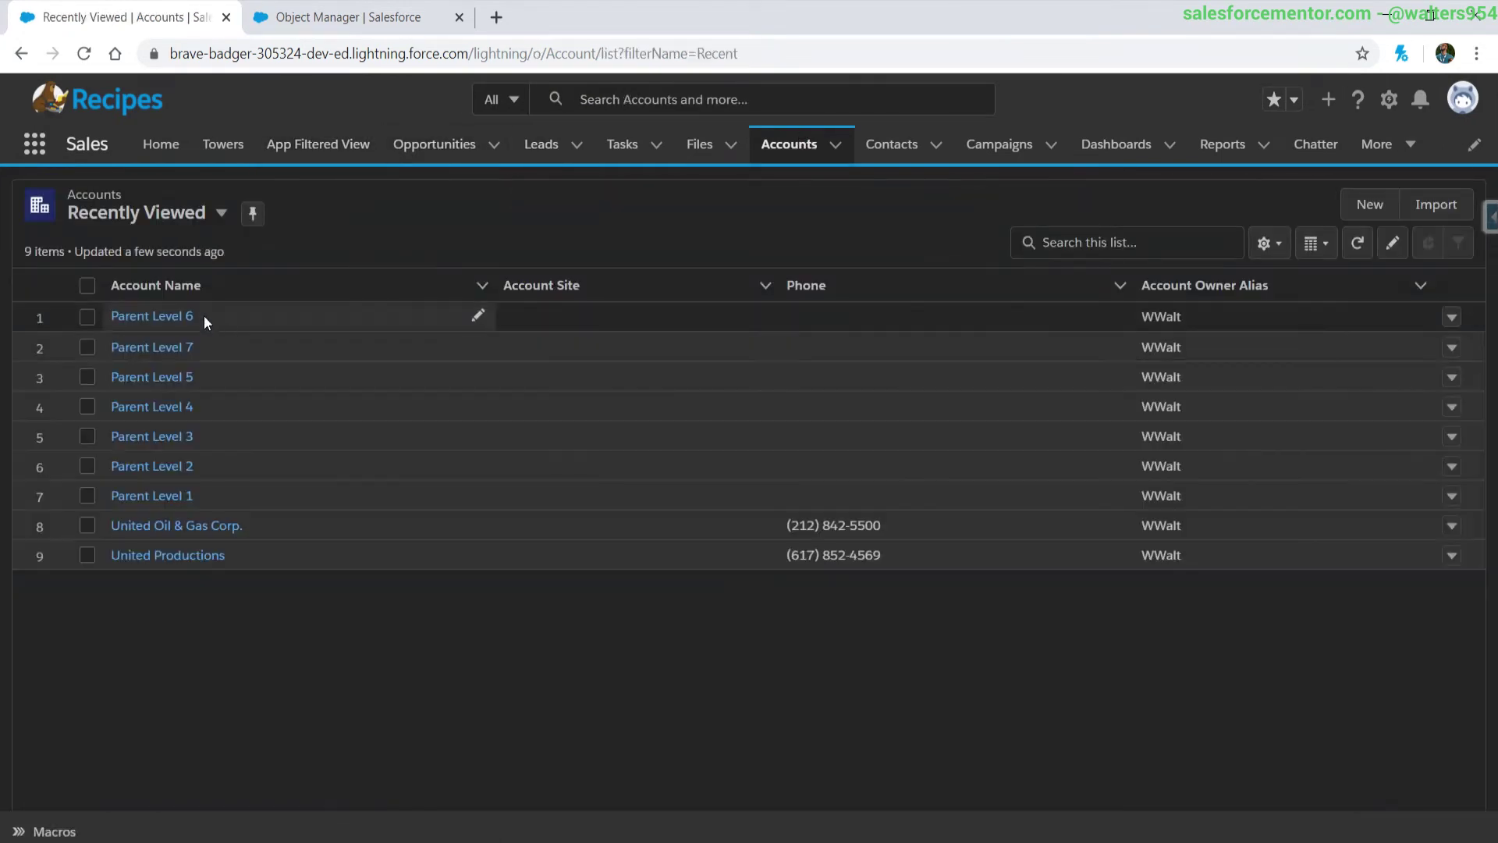
pyautogui.click(176, 554)
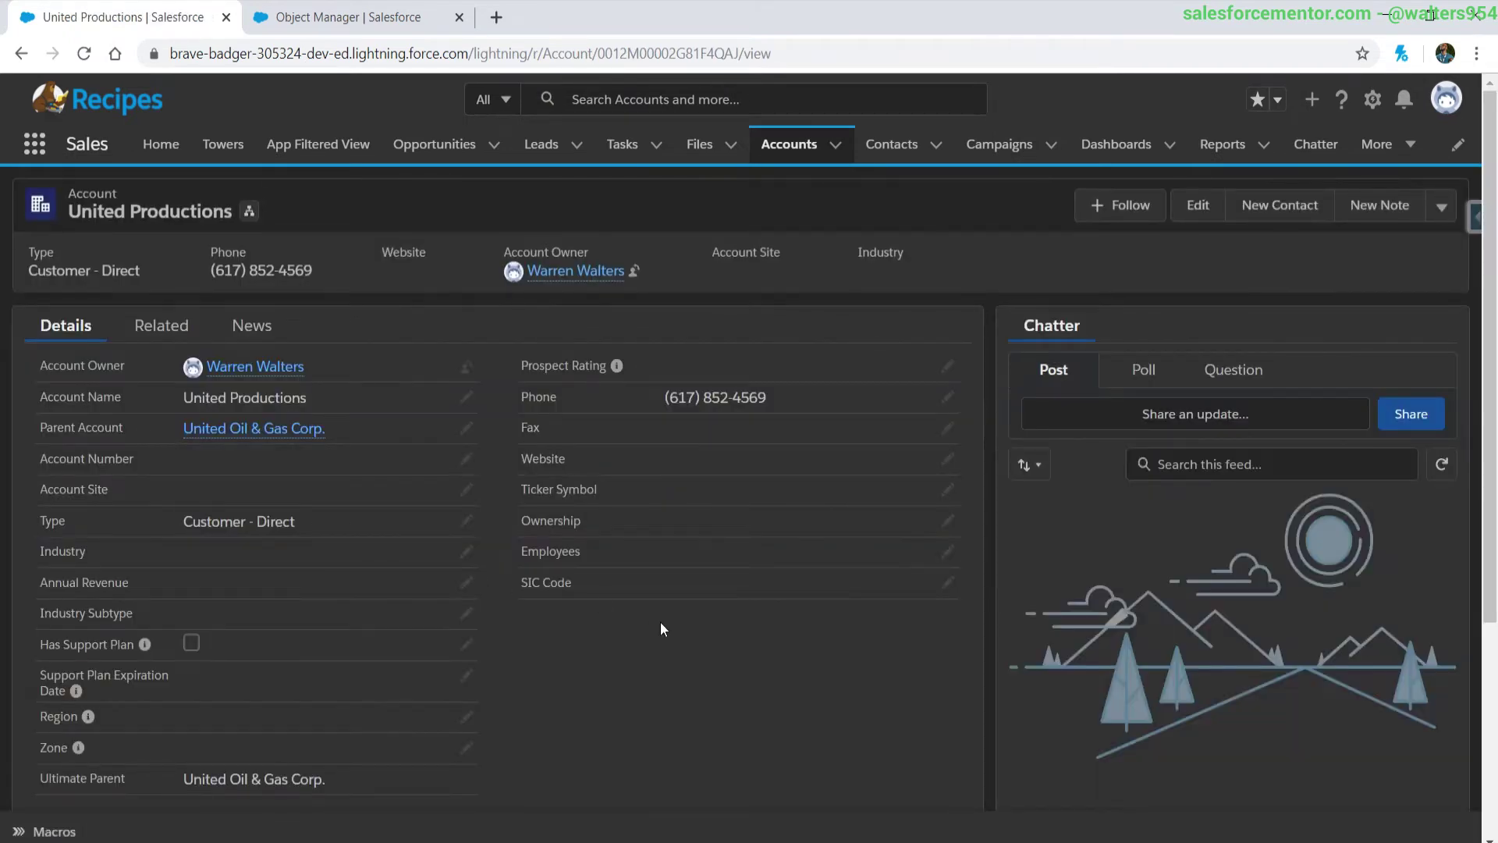
pyautogui.moveTo(185, 784); pyautogui.dragTo(331, 785)
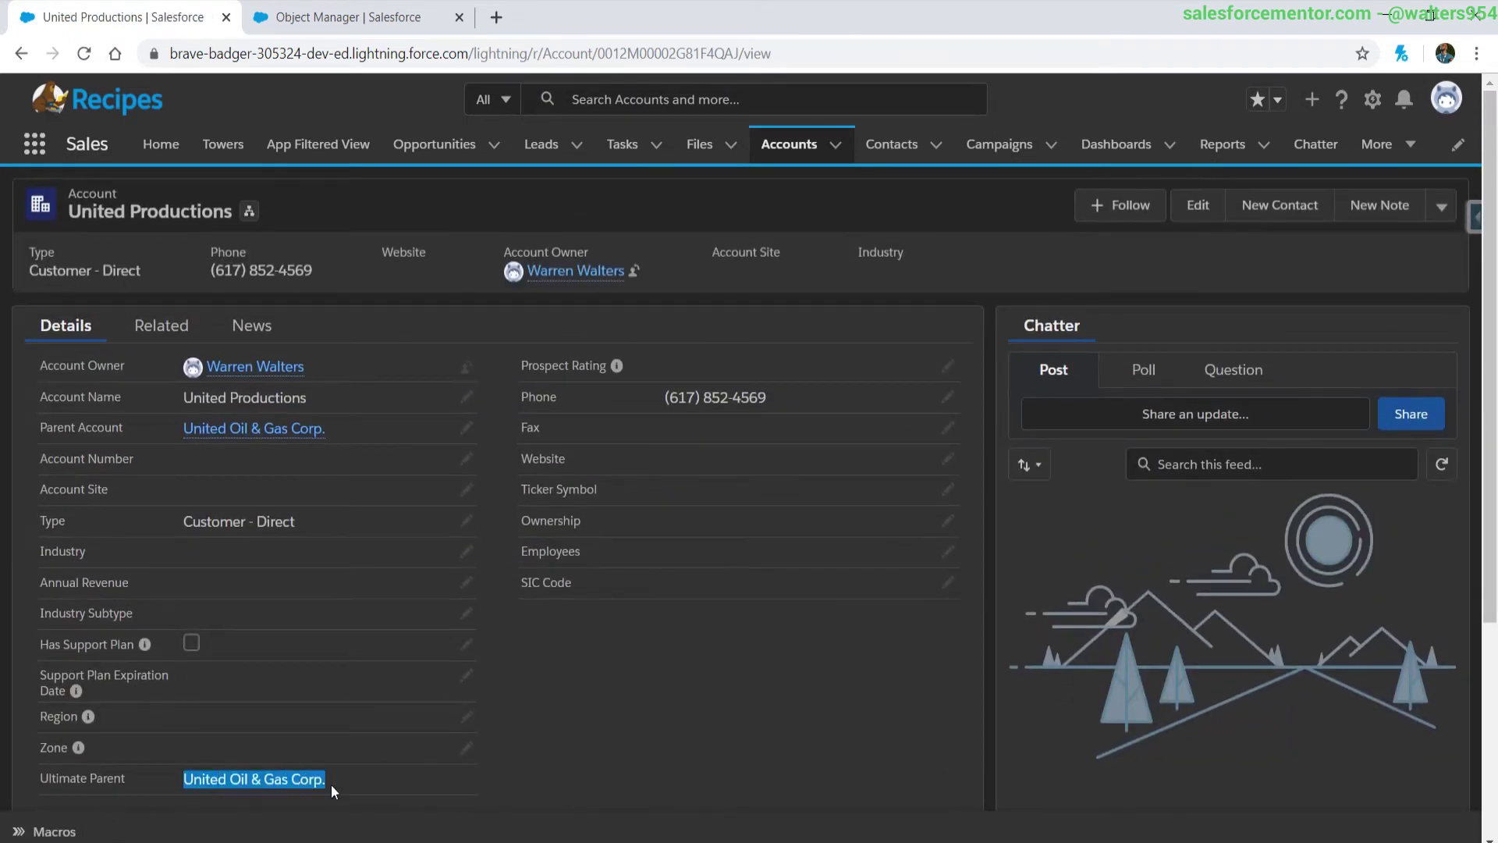
pyautogui.moveTo(37, 782); pyautogui.dragTo(133, 787)
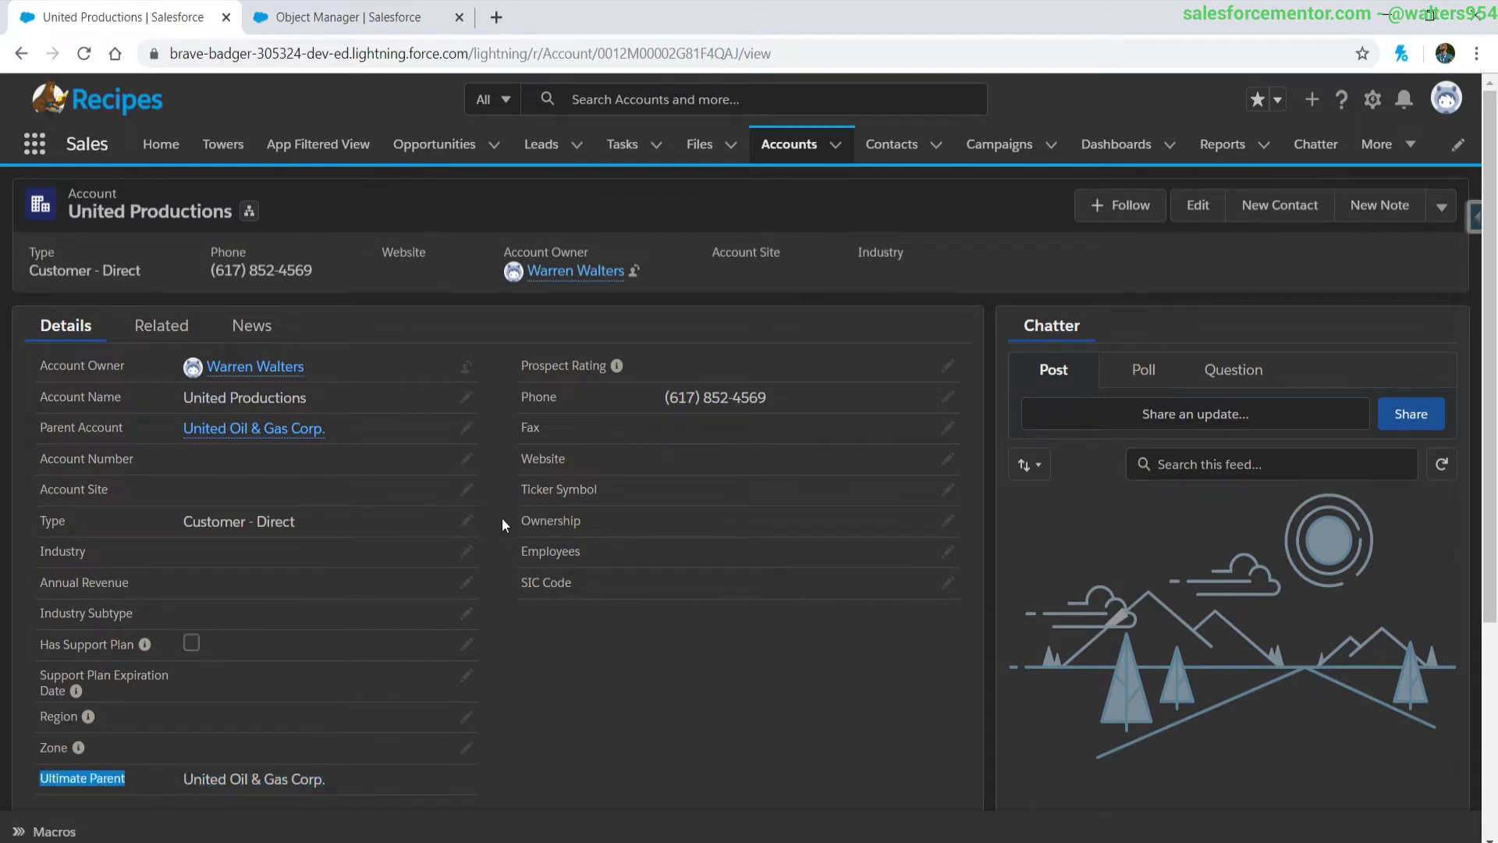
pyautogui.click(435, 9)
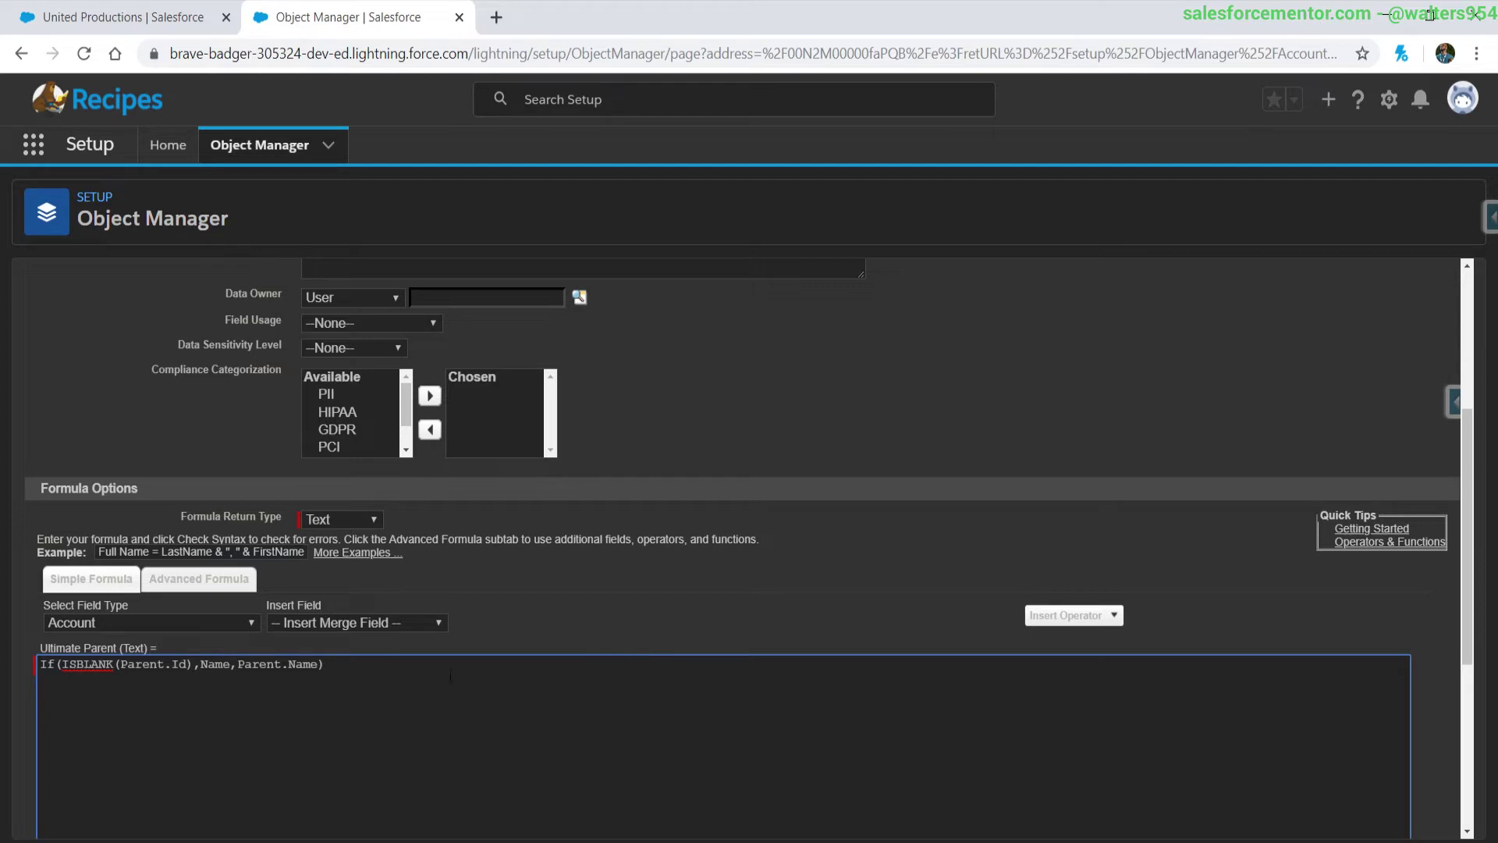
# Step: Split the formula onto lines and add an outer IF(ISBLANK(Parent.Parent.Id) check above the existing IF
pyautogui.press('Return')
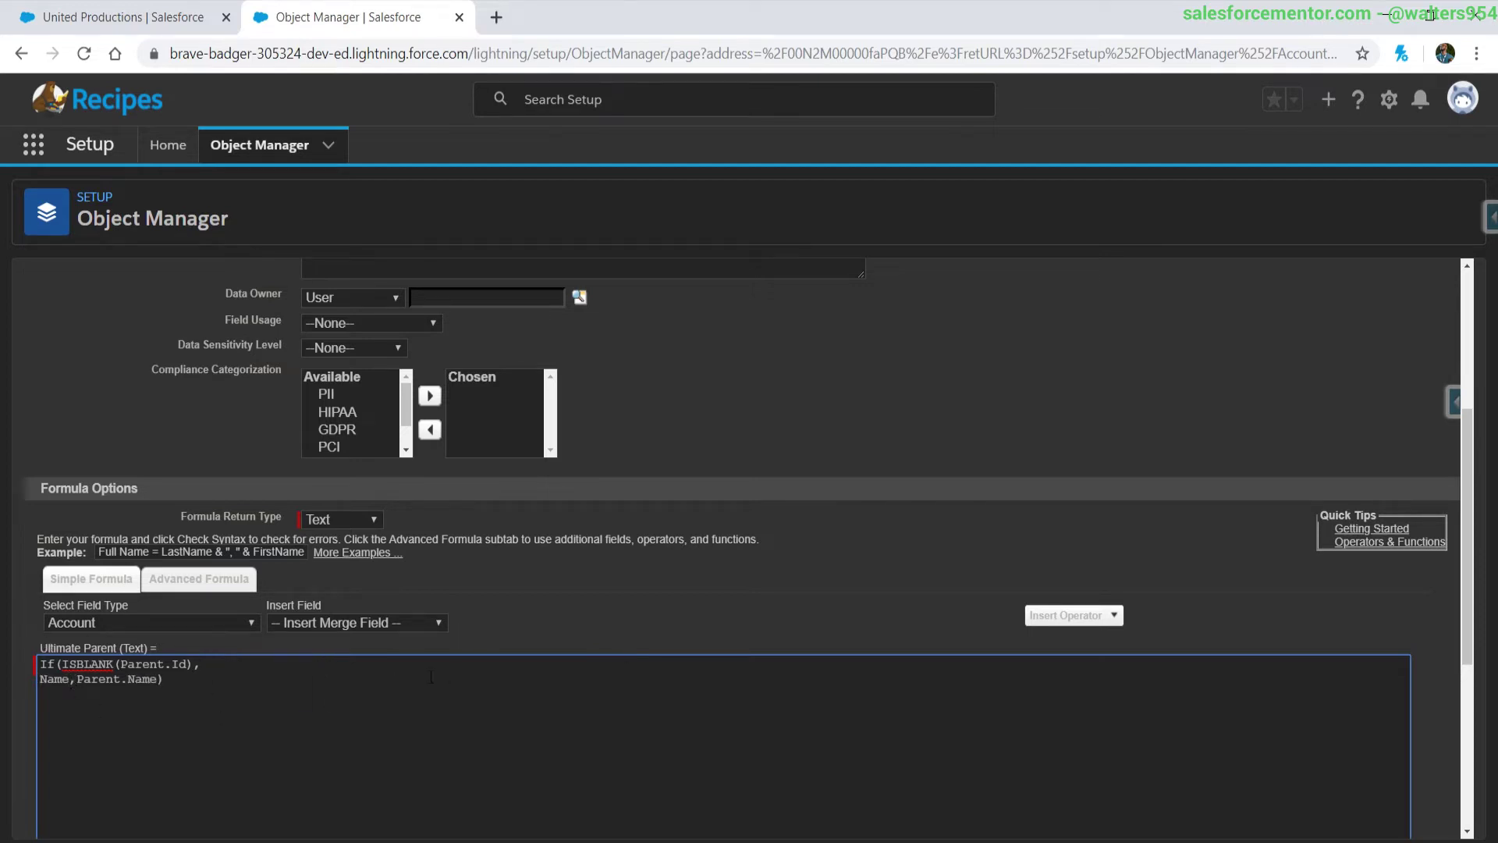
pyautogui.press('Return')
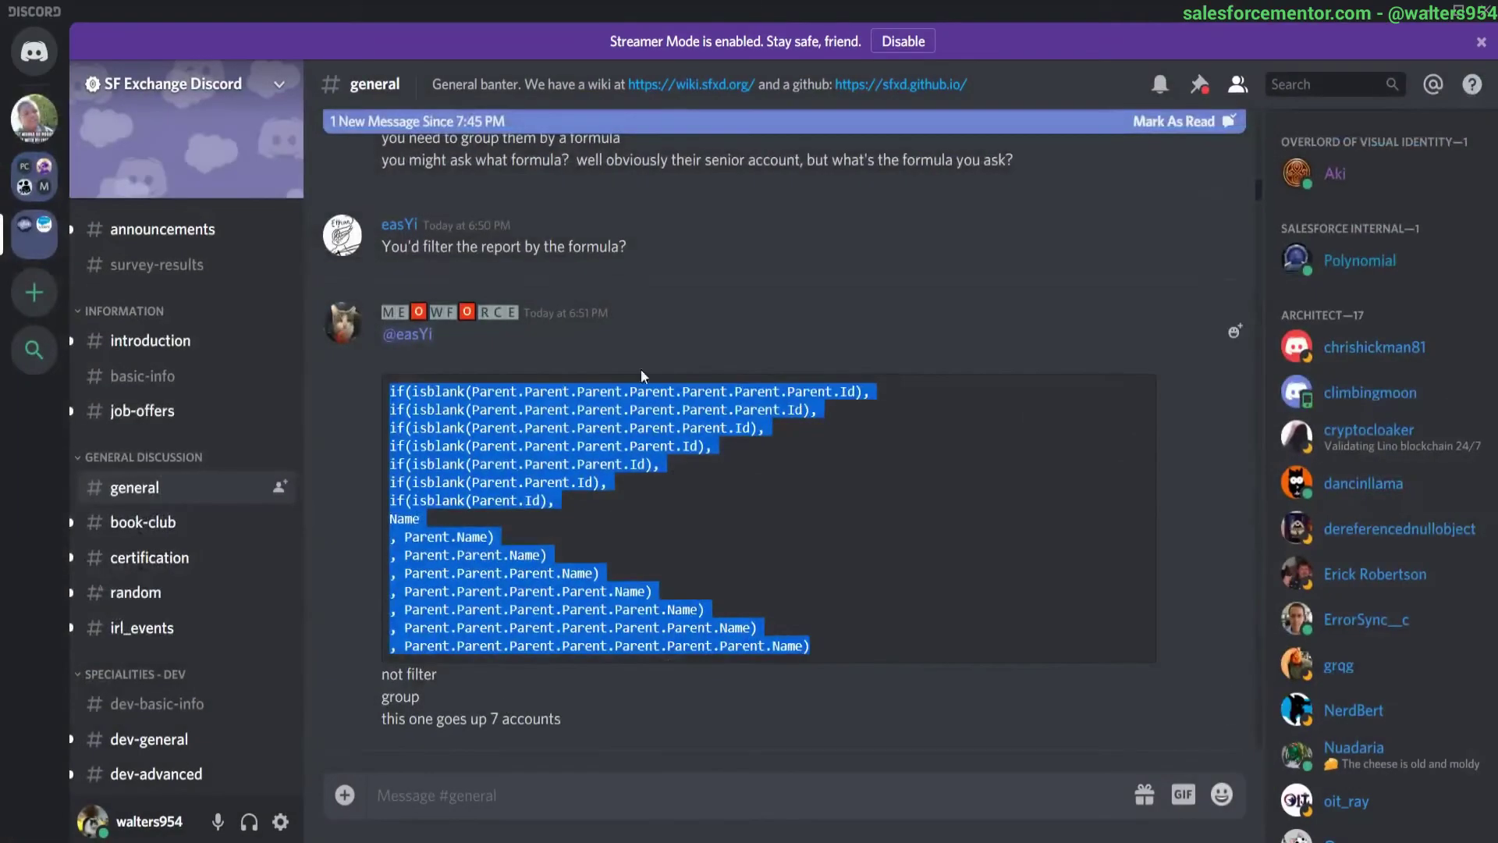
pyautogui.click(738, 602)
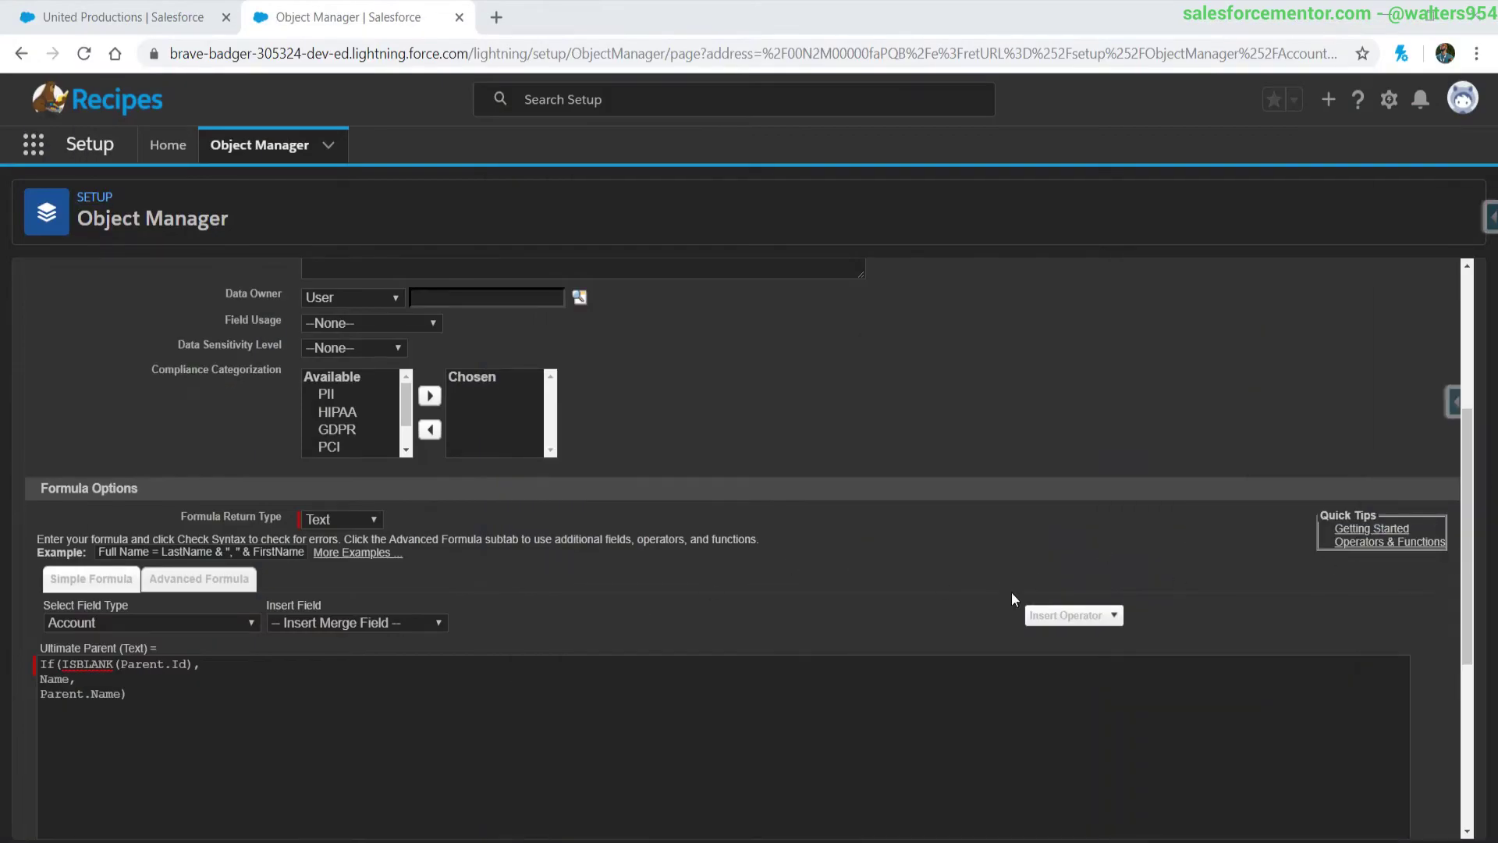
pyautogui.click(219, 688)
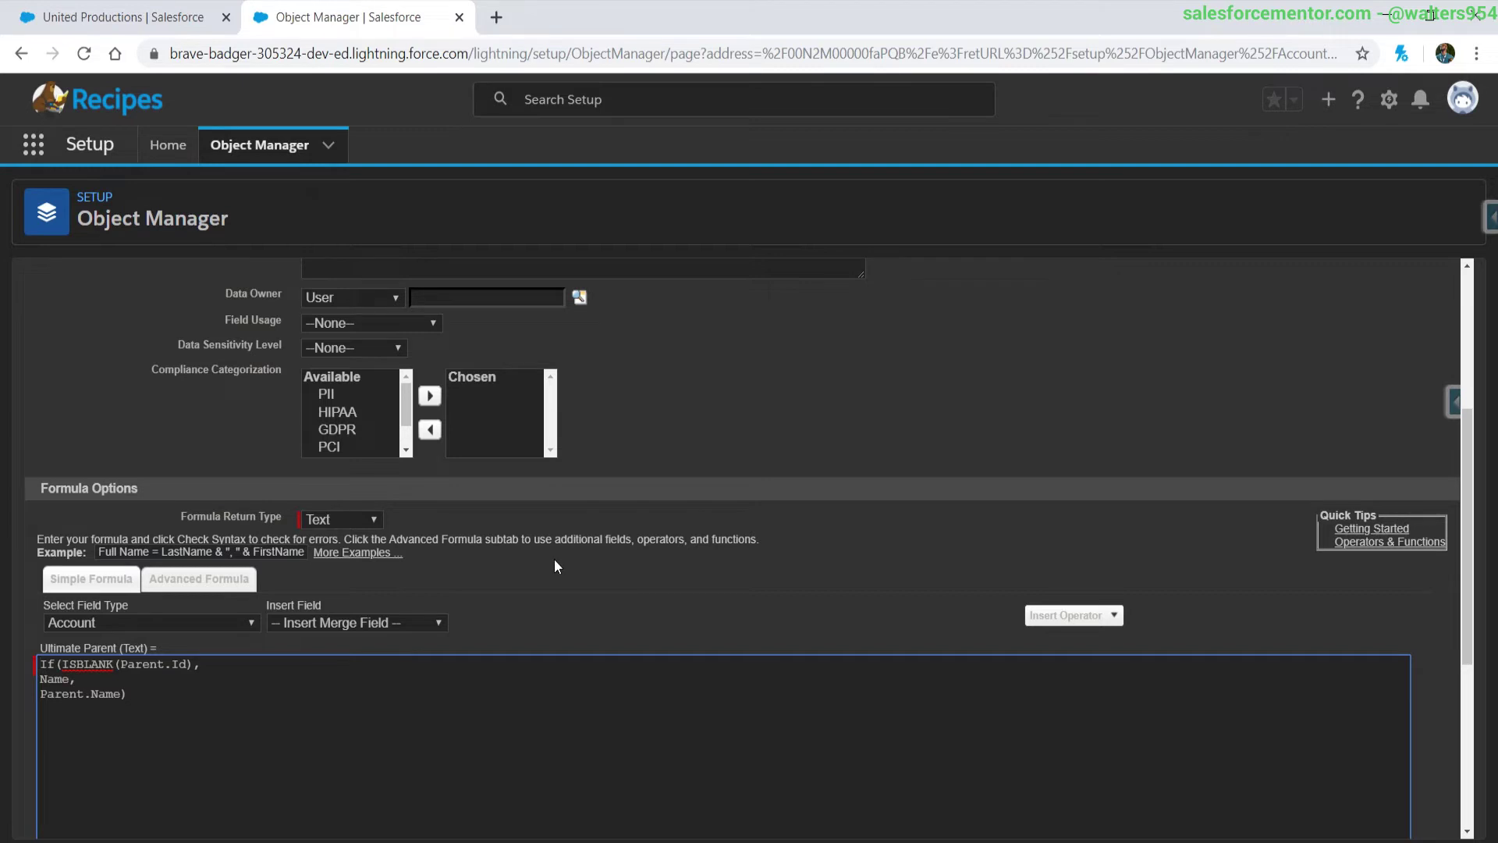
pyautogui.write('IF(ISBL')
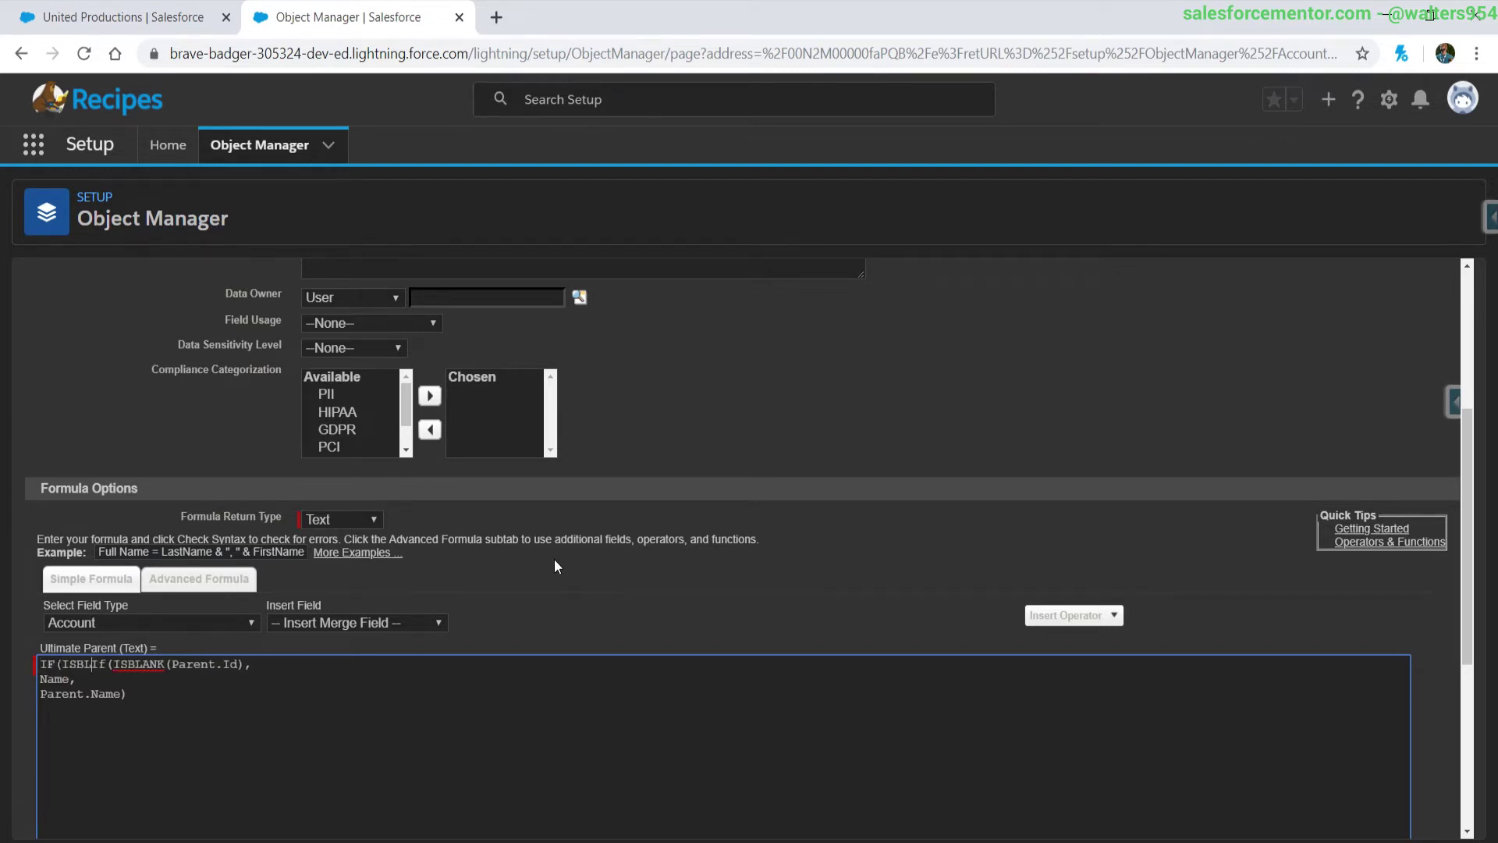
pyautogui.press('Return')
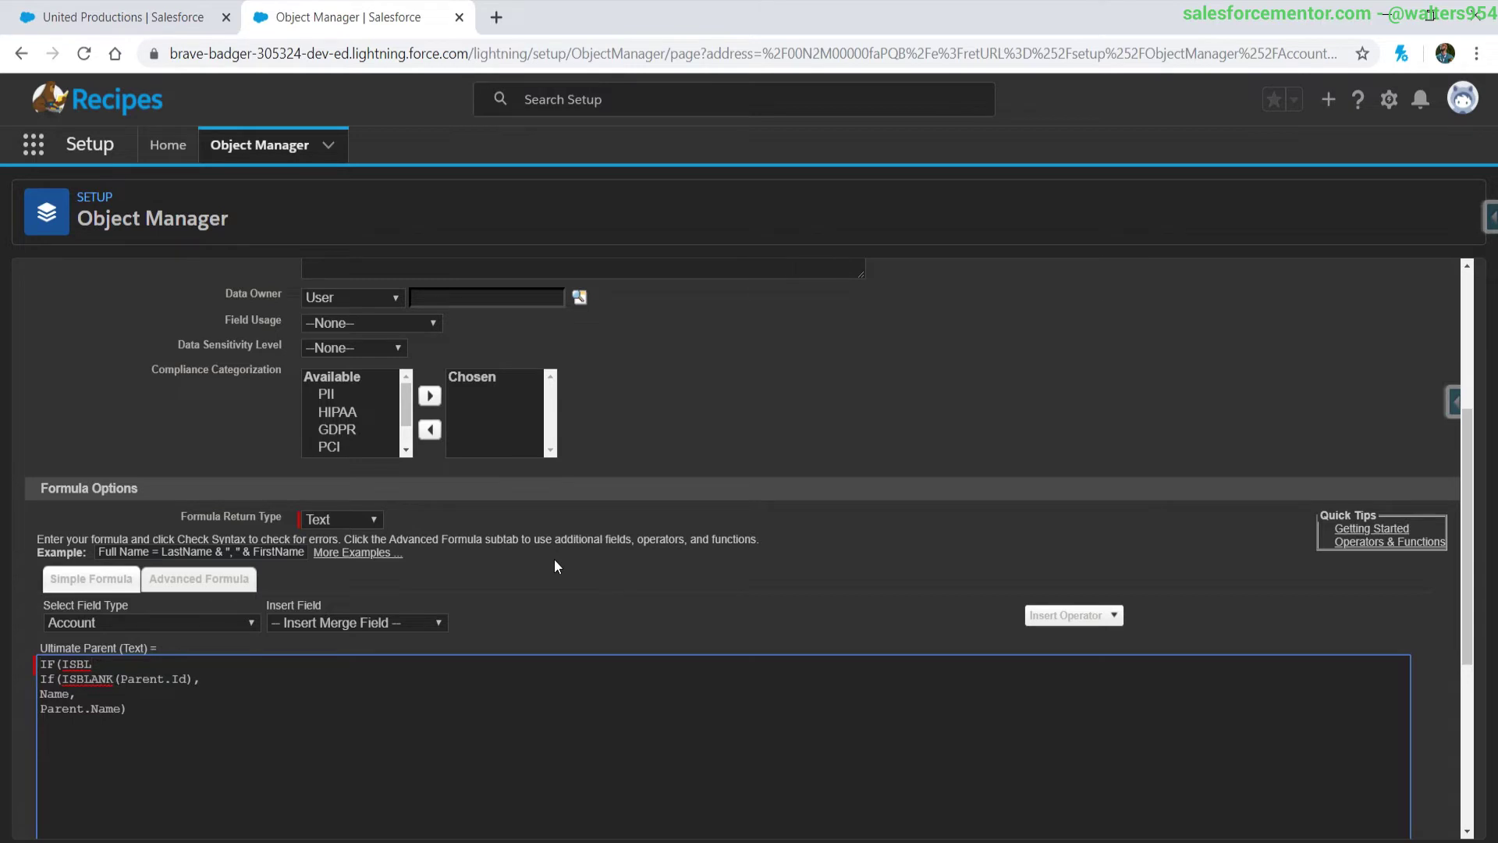
pyautogui.write('ANK(Parent.Parent.Id),')
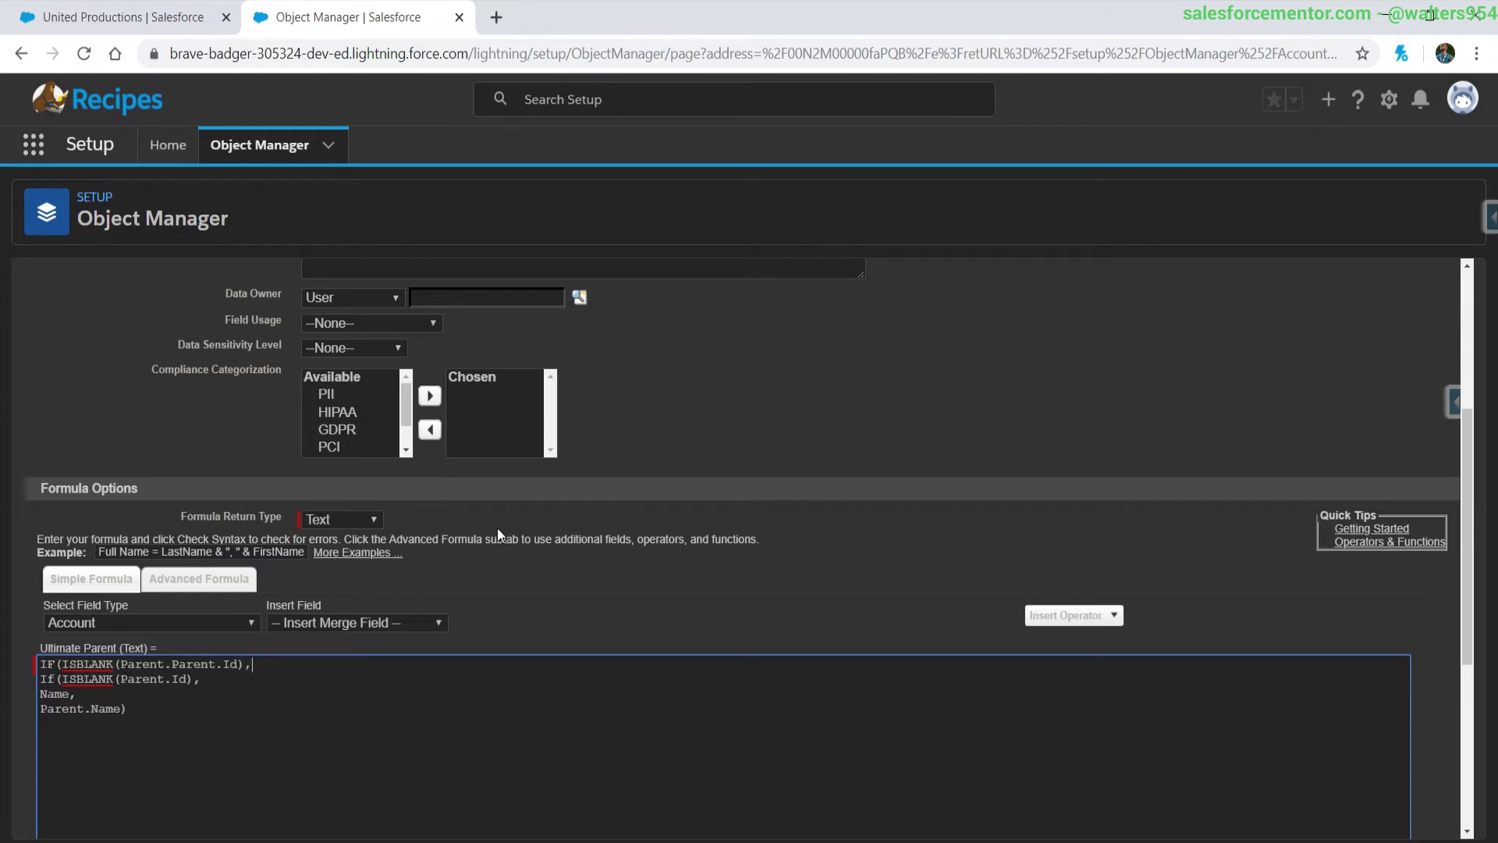
# Step: Add a final line Parent.Parent.Name) after Parent.Name) and Quick Save the field
pyautogui.moveTo(224, 681); pyautogui.dragTo(17, 693)
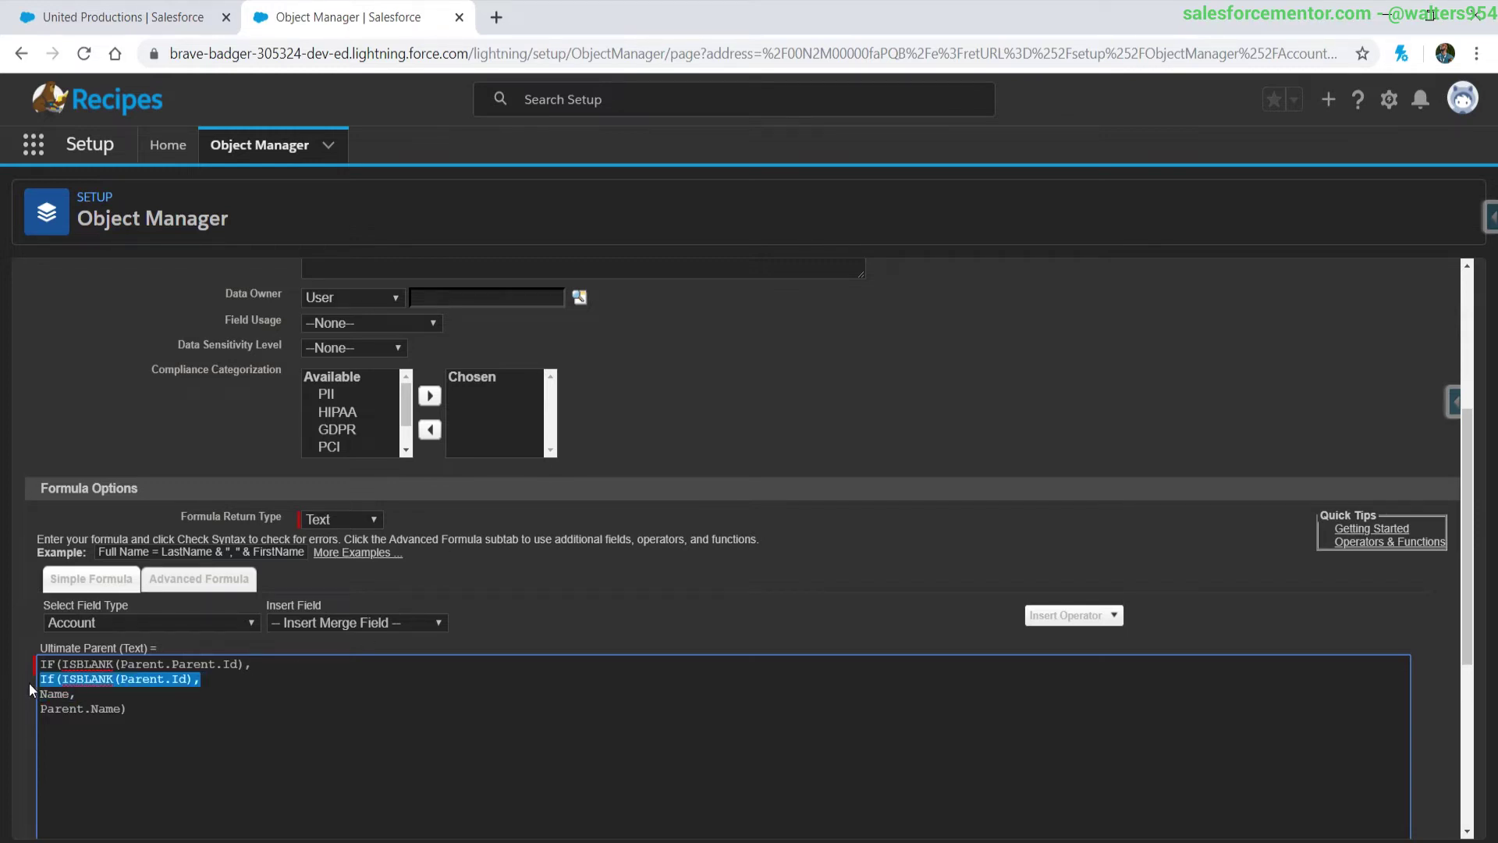
pyautogui.click(106, 708)
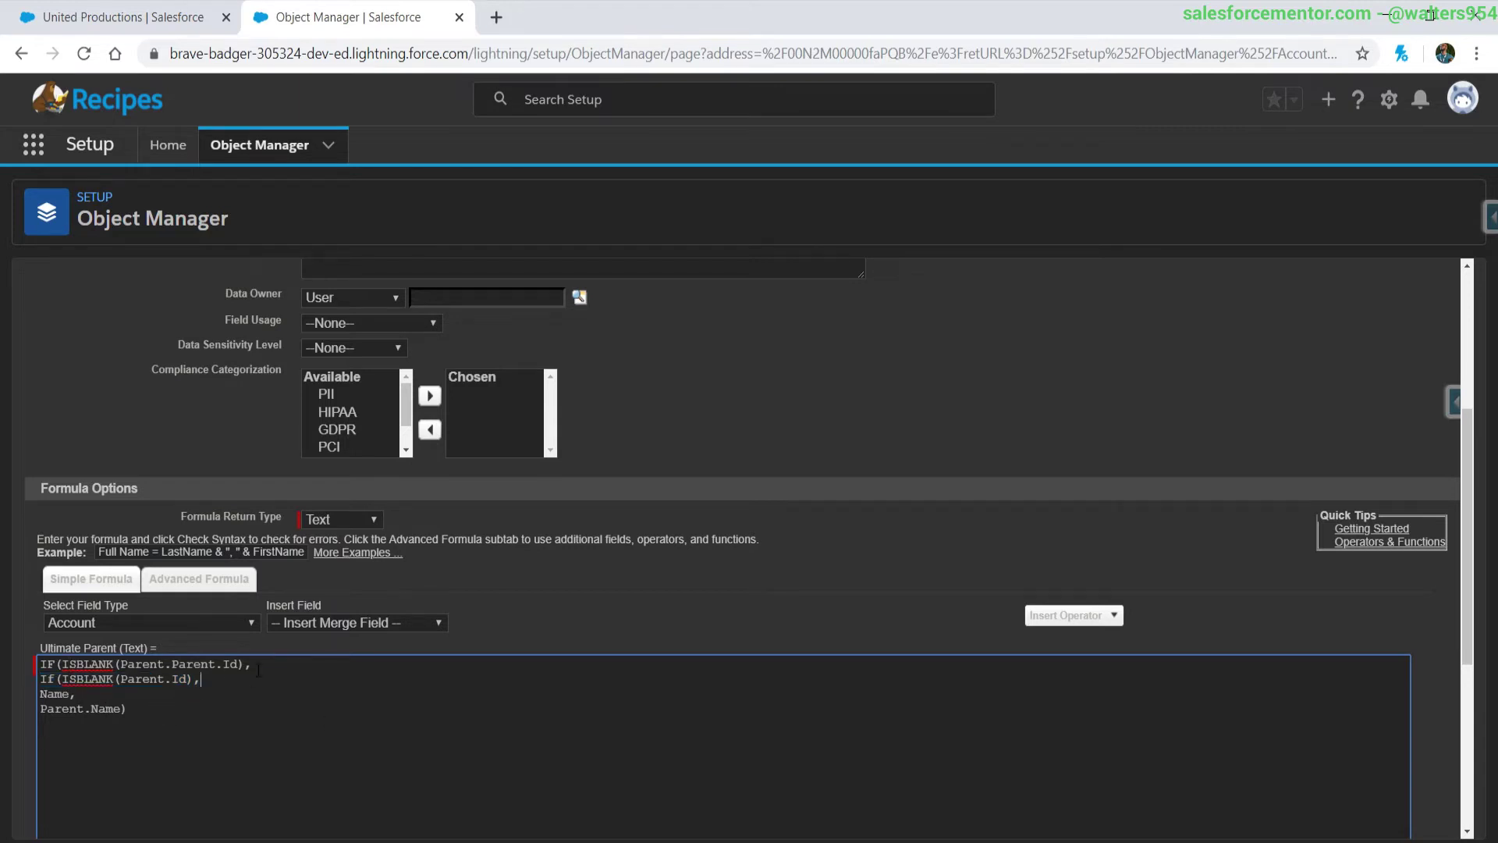
pyautogui.moveTo(259, 670); pyautogui.dragTo(40, 664)
pyautogui.click(133, 709)
pyautogui.write('Parent.Parent.Name)')
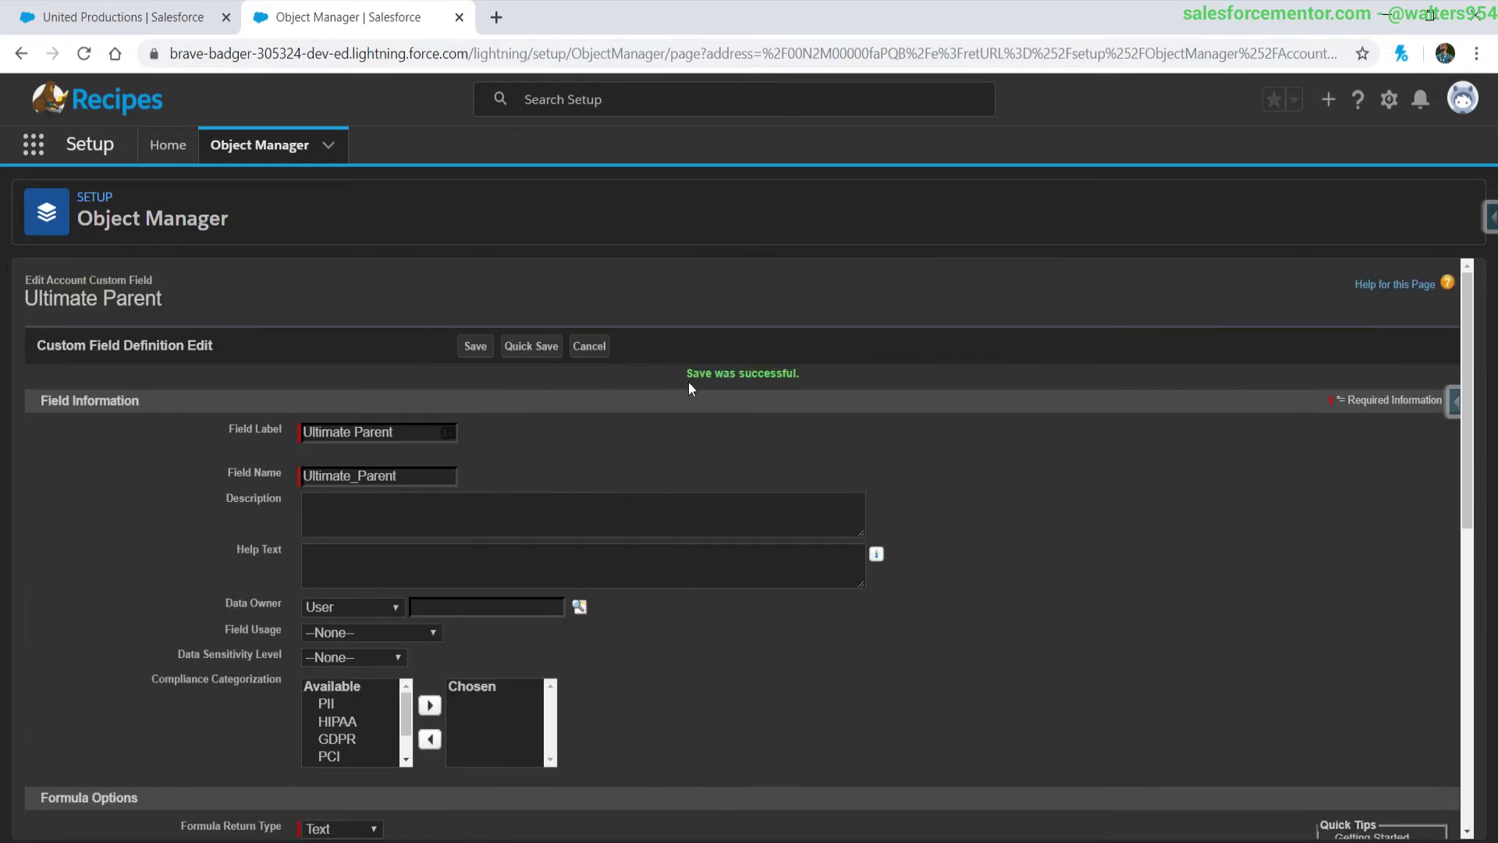
pyautogui.click(537, 346)
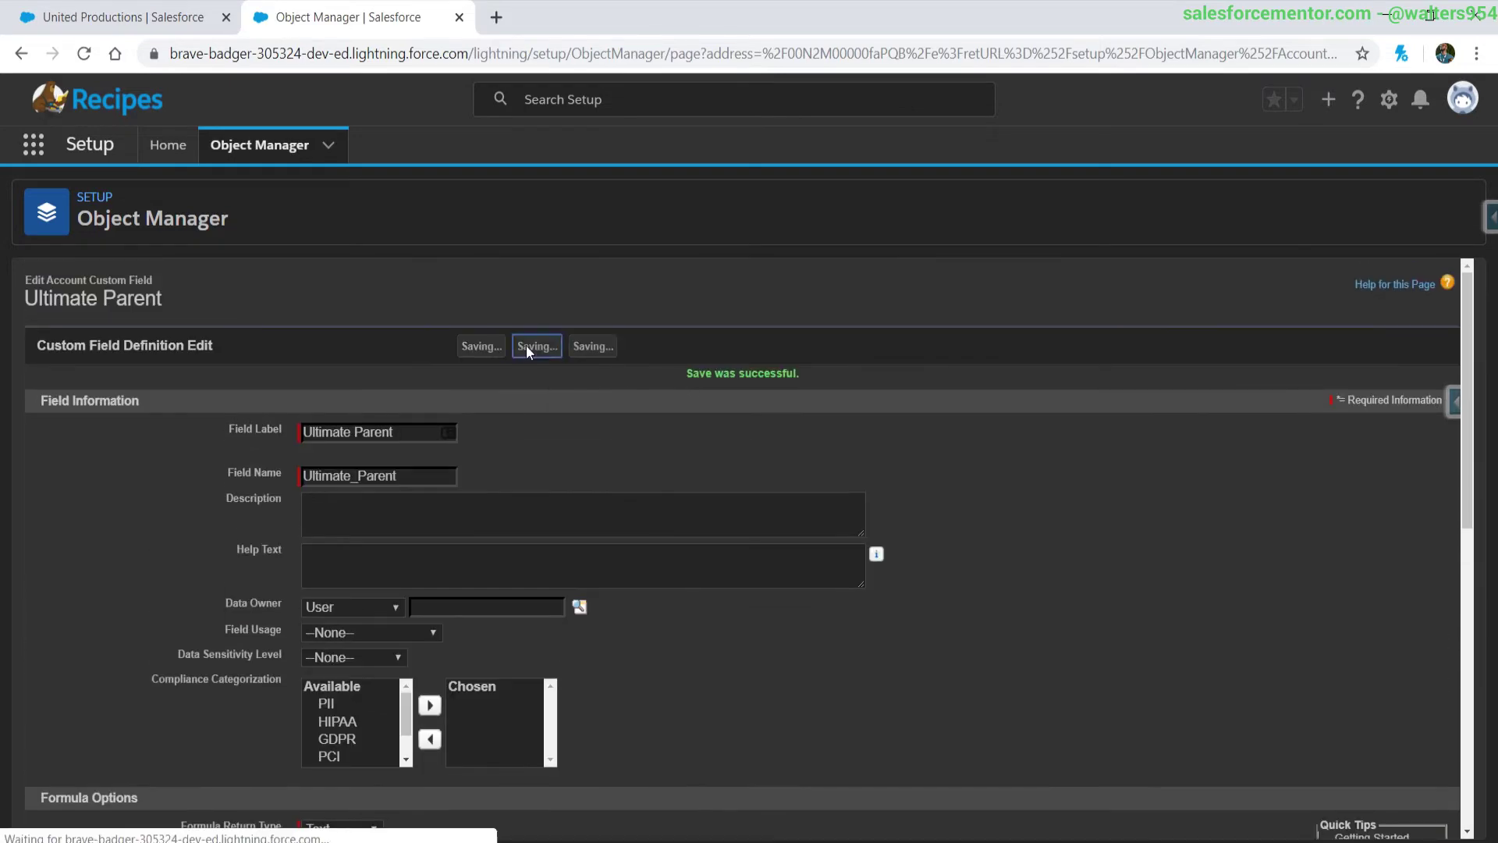
# Step: Reload United Productions and confirm its Ultimate Parent now shows Parent Level 1
pyautogui.scroll(-5, 853, 442)
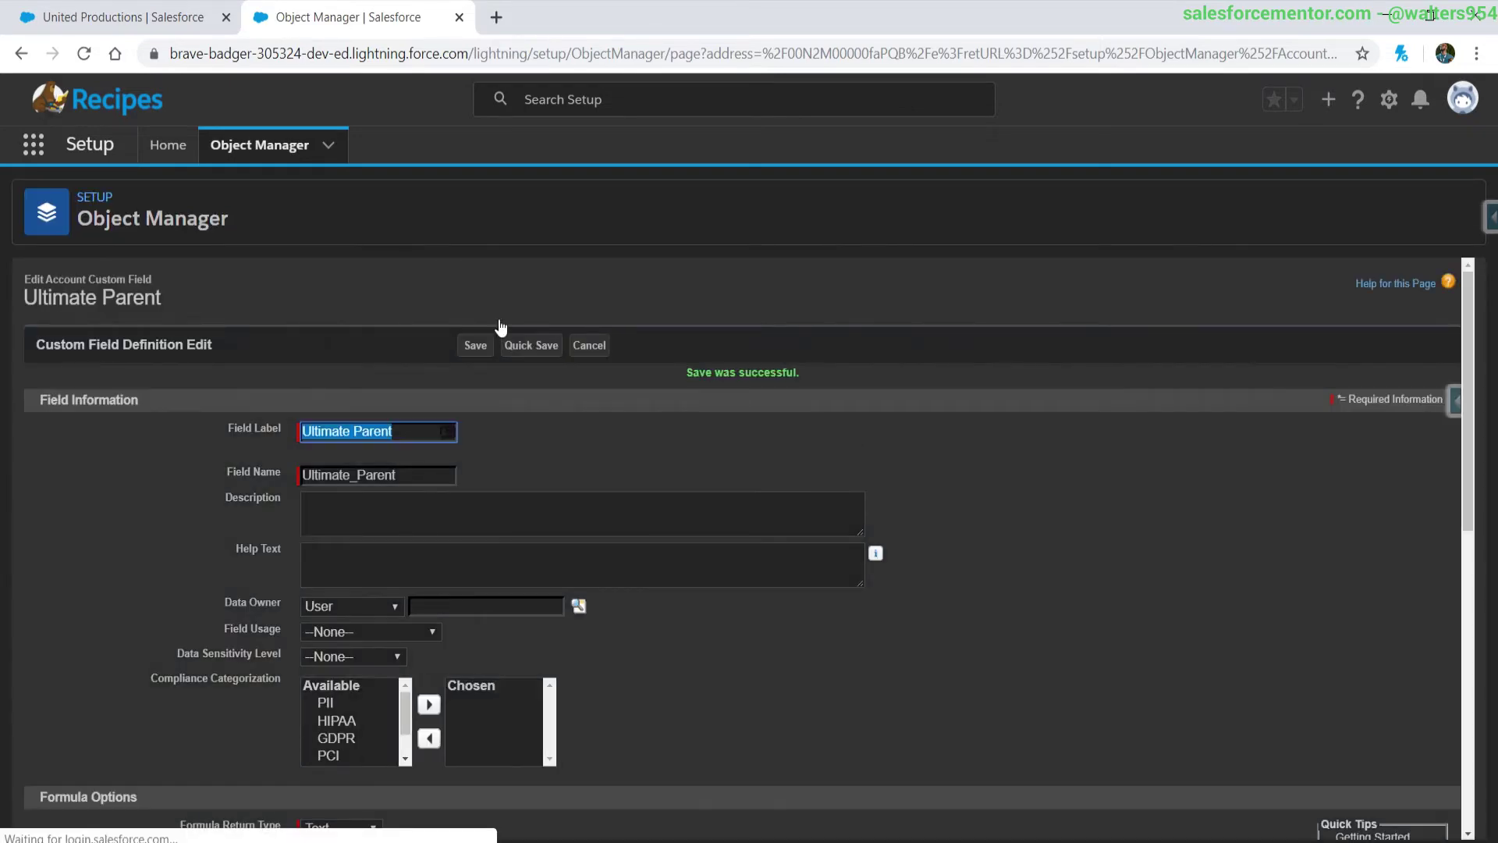
pyautogui.click(39, 15)
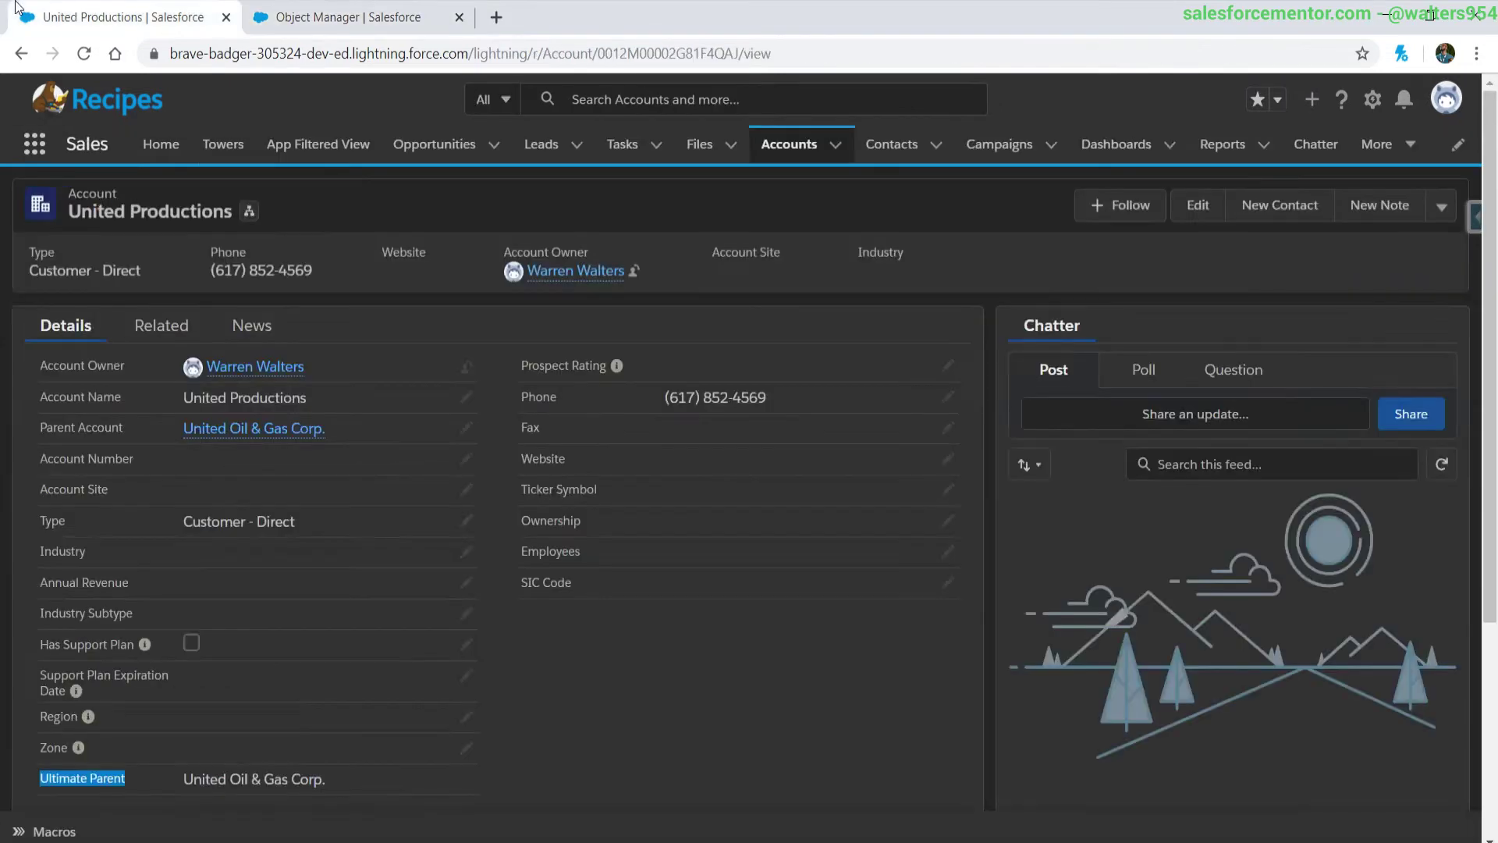
pyautogui.click(83, 53)
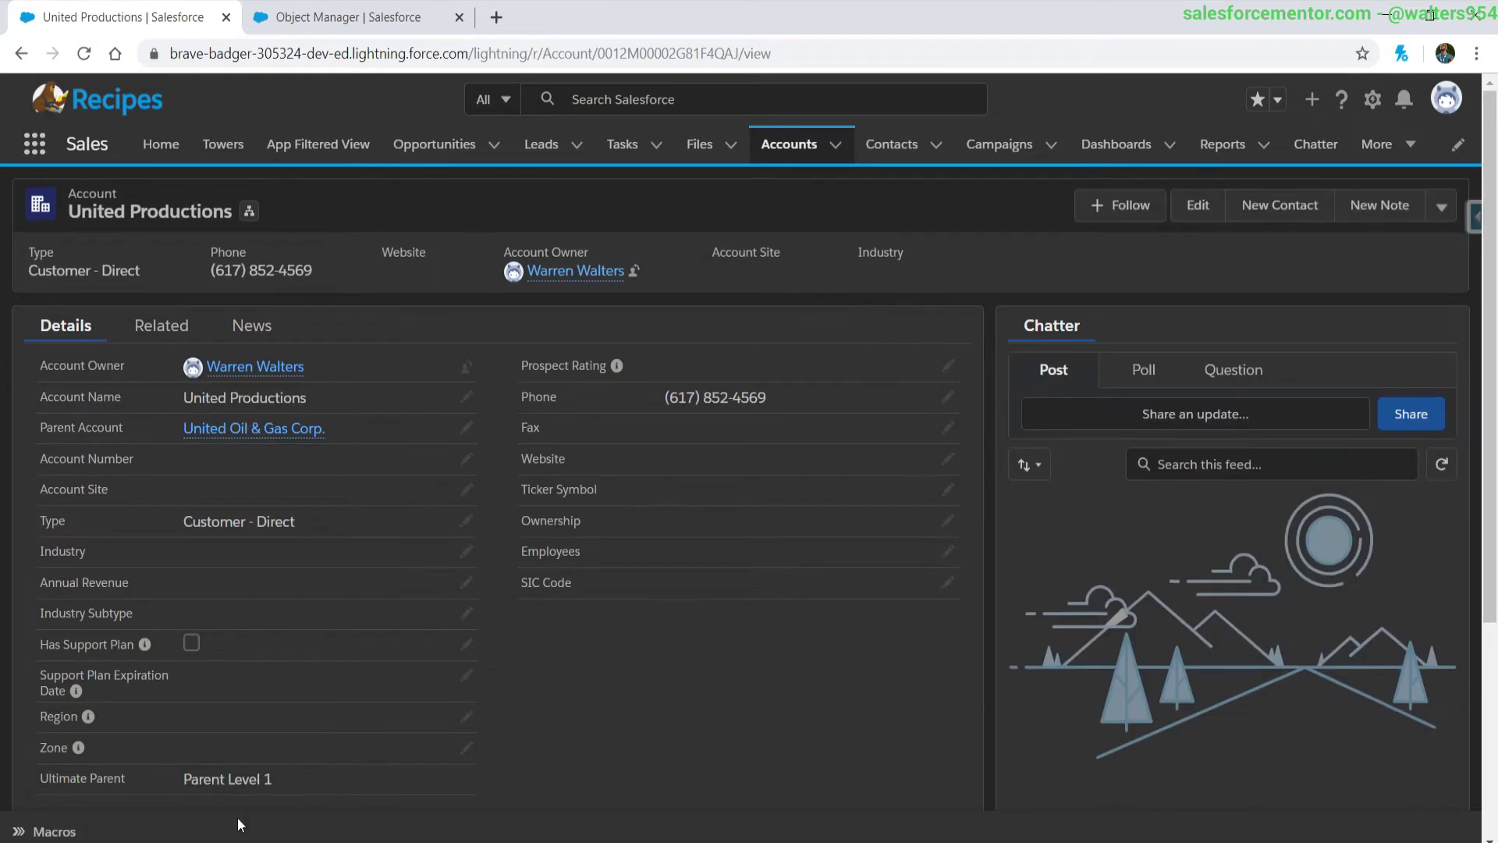
pyautogui.moveTo(191, 779); pyautogui.dragTo(271, 780)
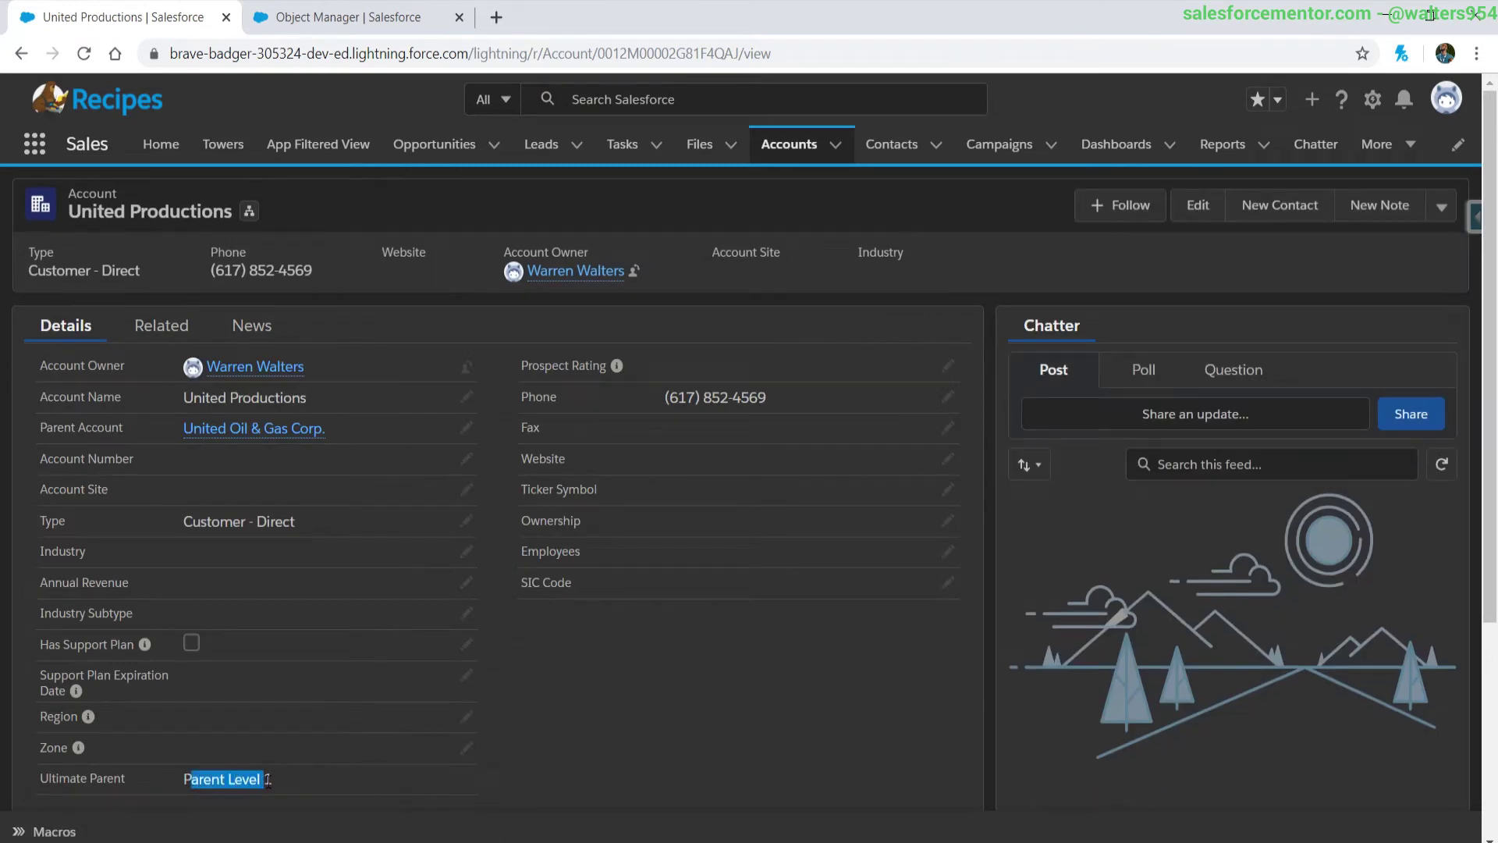
pyautogui.click(246, 7)
pyautogui.scroll(-3, 570, 686)
pyautogui.click(117, 18)
pyautogui.click(194, 802)
pyautogui.moveTo(183, 780); pyautogui.dragTo(239, 779)
pyautogui.moveTo(211, 440)
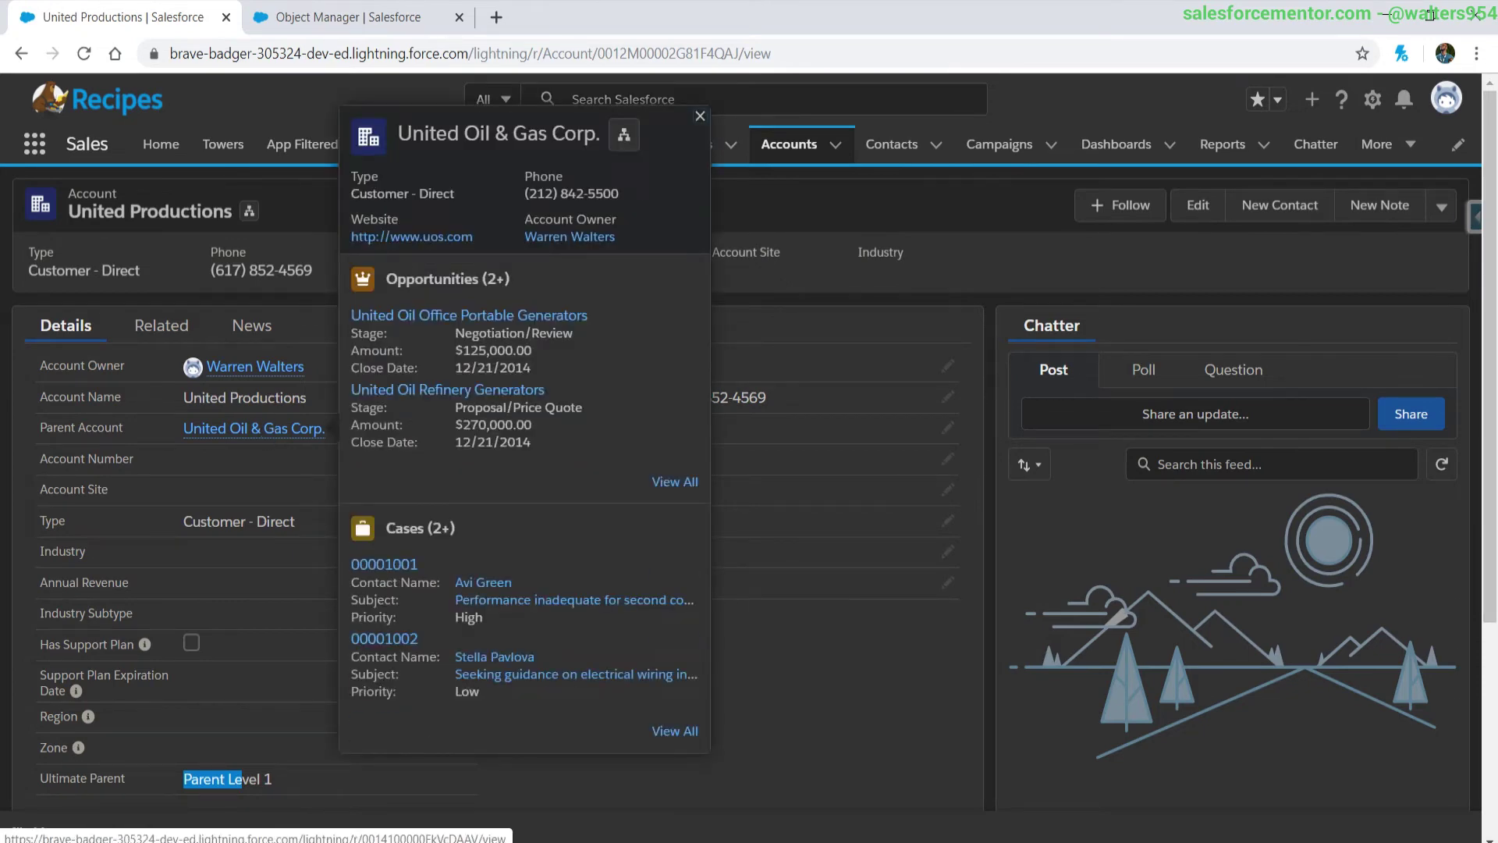
pyautogui.moveTo(288, 786); pyautogui.dragTo(181, 785)
# Step: Insert a first line IF(ISBLANK(Parent.Parent.Parent.Id followed by the comment /*Great ganranparent*/
pyautogui.click(375, 9)
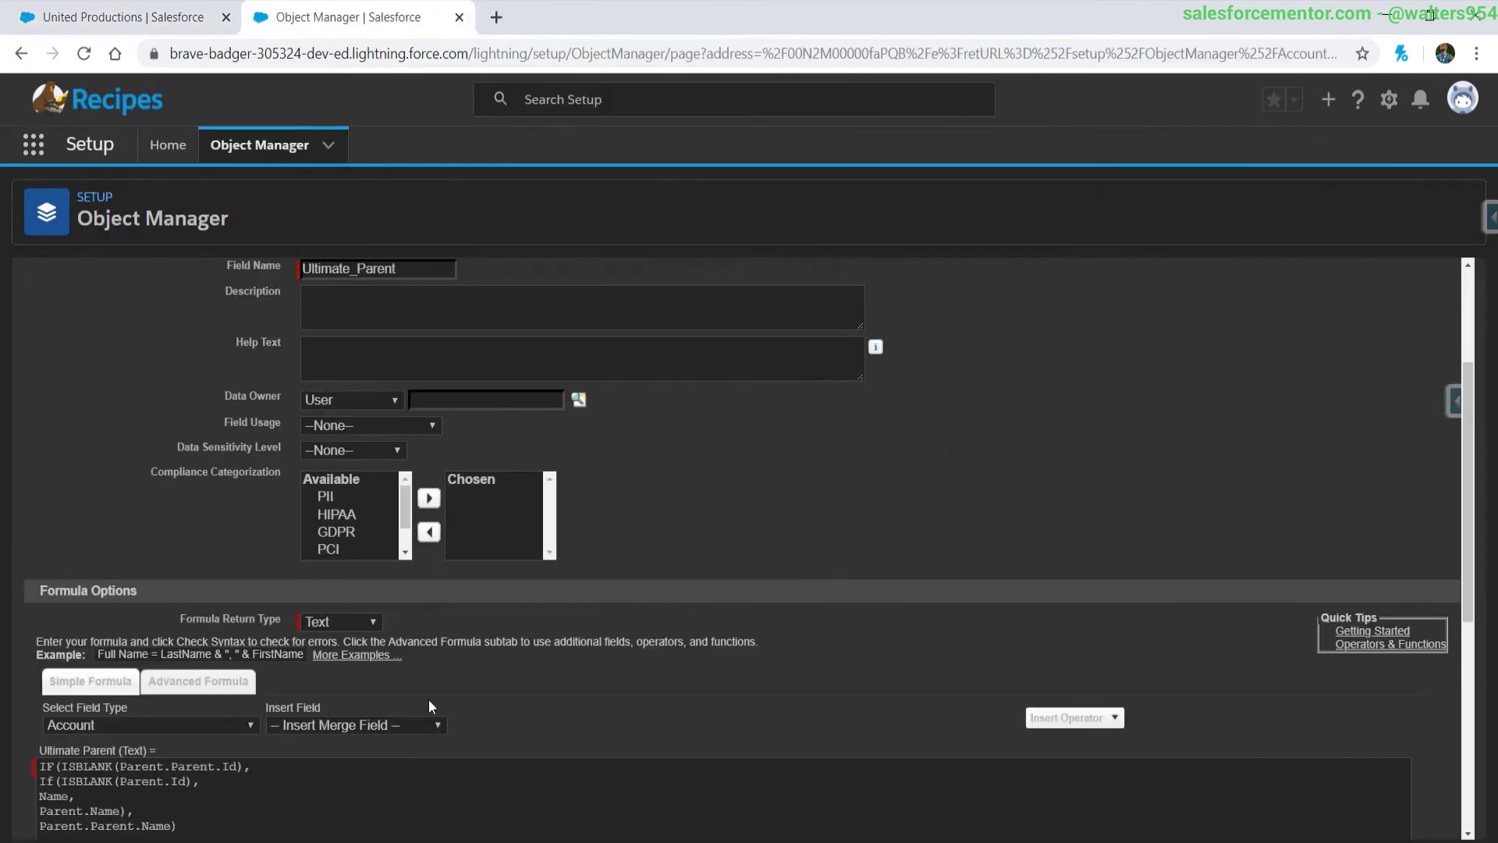
pyautogui.scroll(-4, 443, 707)
pyautogui.scroll(2, 443, 707)
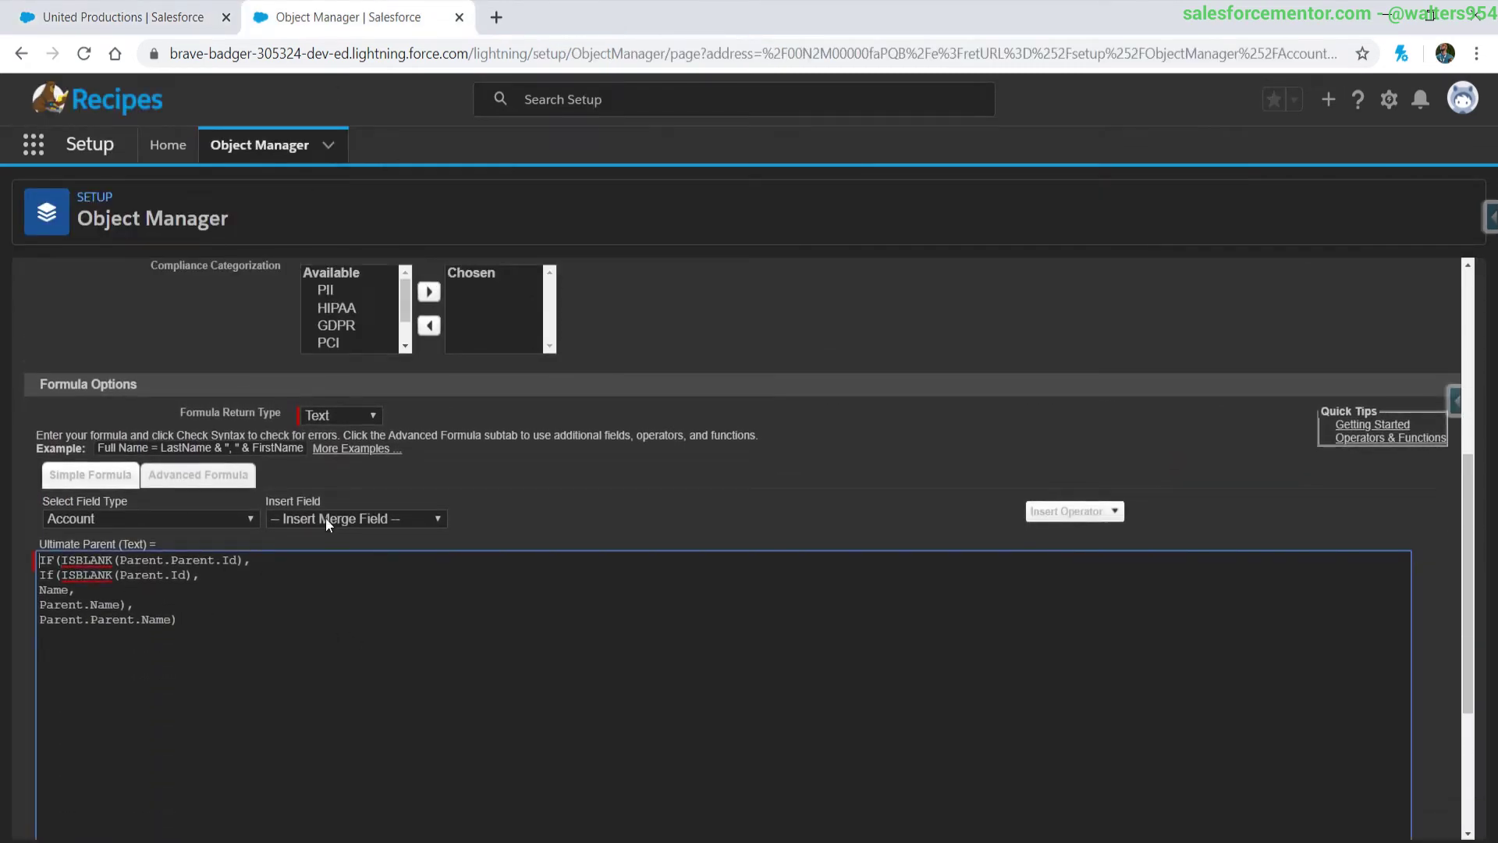
pyautogui.press('Return')
pyautogui.press('Up')
pyautogui.write('IF(ISBLANK(Parent.Parent.Parent.i')
pyautogui.press('BackSpace')
pyautogui.write('Id,')
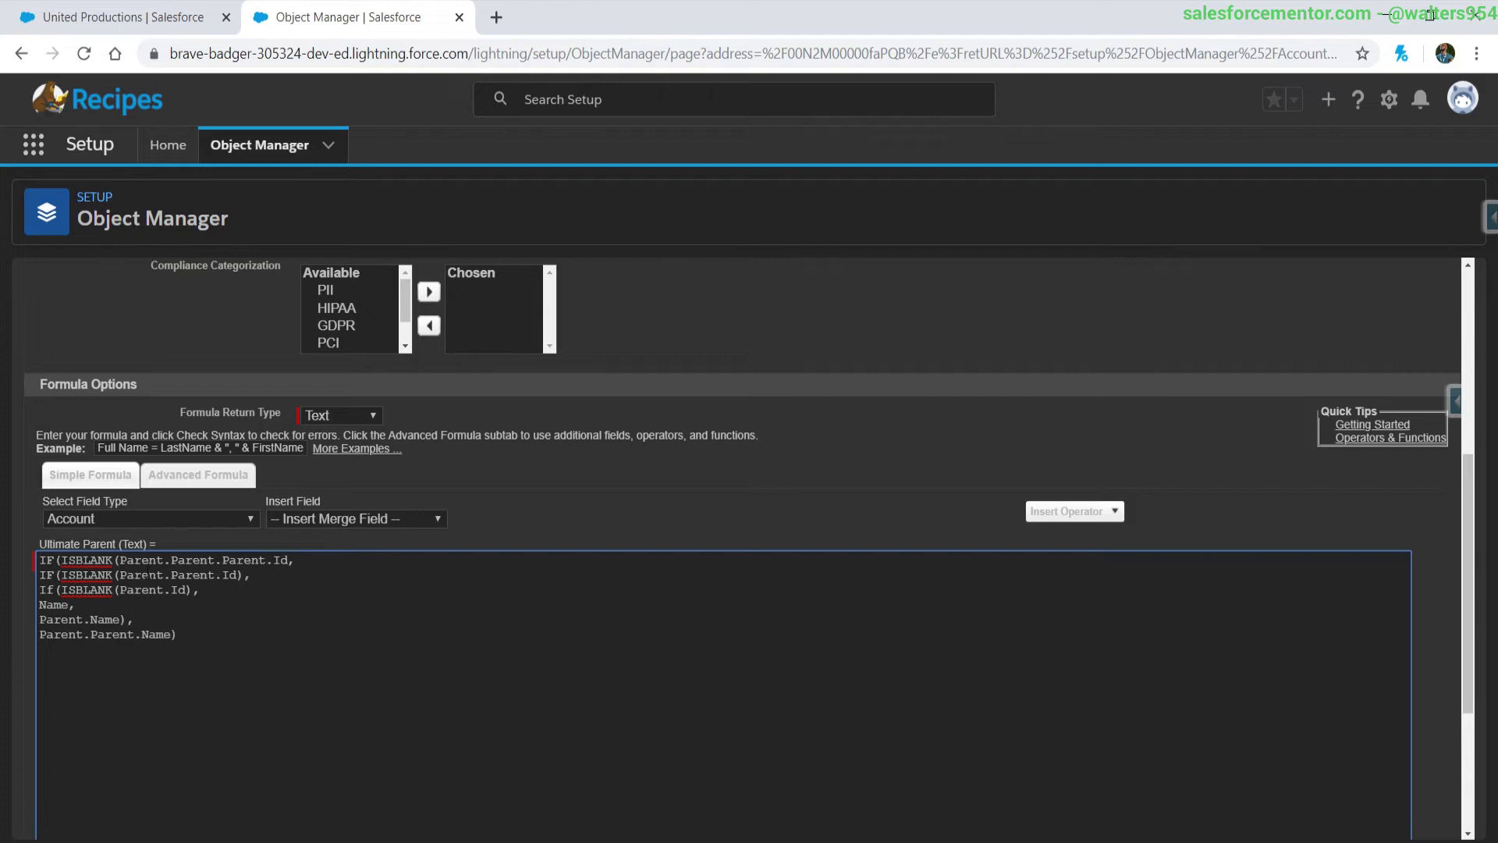
pyautogui.moveTo(120, 575); pyautogui.dragTo(263, 583)
pyautogui.click(329, 568)
pyautogui.write('/')
pyautogui.write('*')
pyautogui.write('Great ')
pyautogui.write('gan')
pyautogui.write('ranparent')
pyautogui.write('*/')
# Step: Copy the comment onto line 2 as a grandparent label and correct both spellings to grandparent
pyautogui.moveTo(456, 564); pyautogui.dragTo(296, 567)
pyautogui.hotkey('ctrl', 'c')
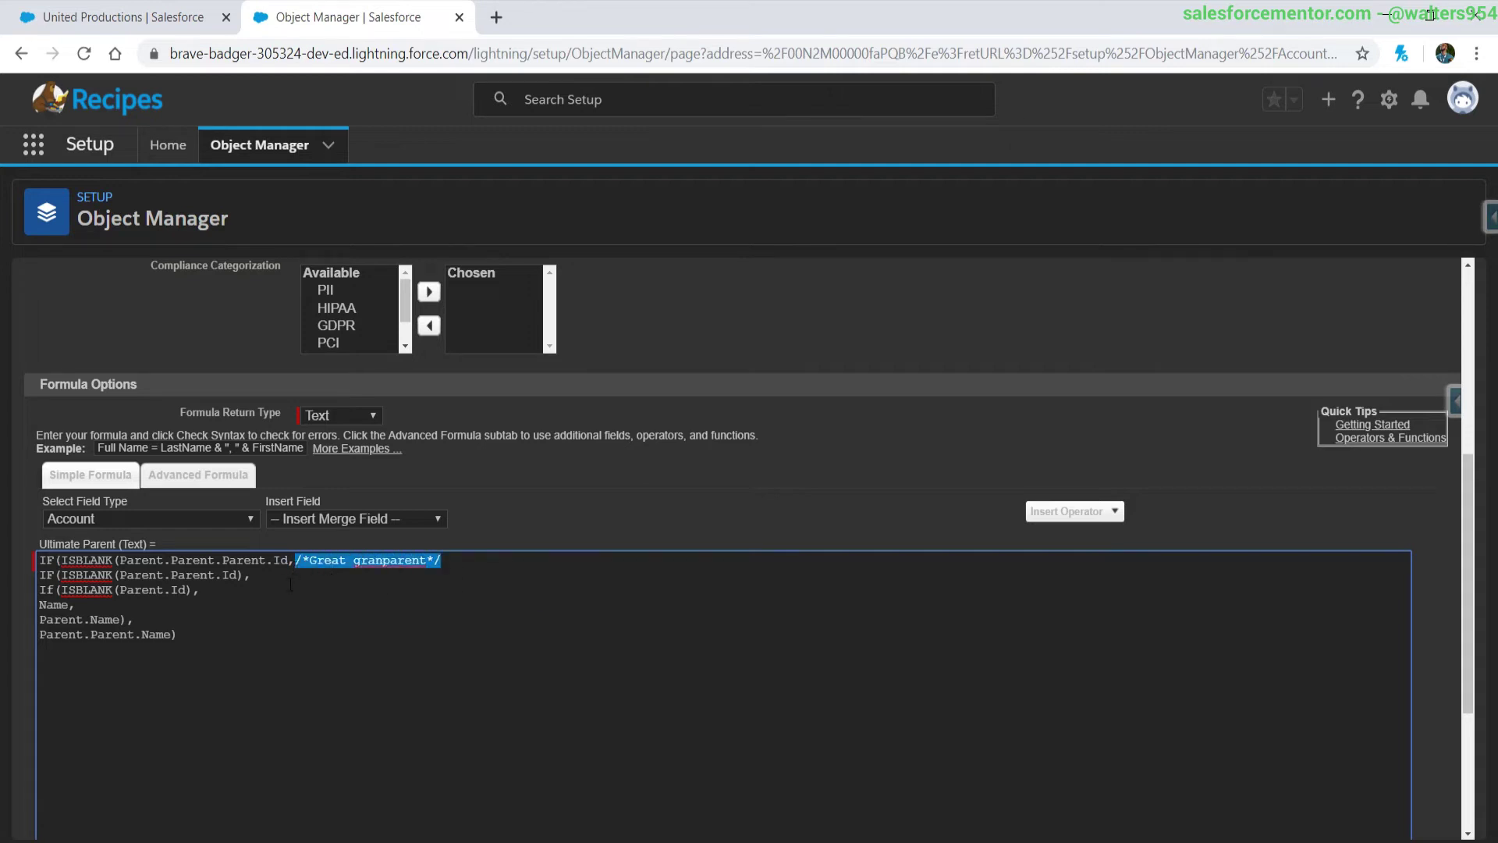
pyautogui.click(291, 584)
pyautogui.hotkey('ctrl', 'v')
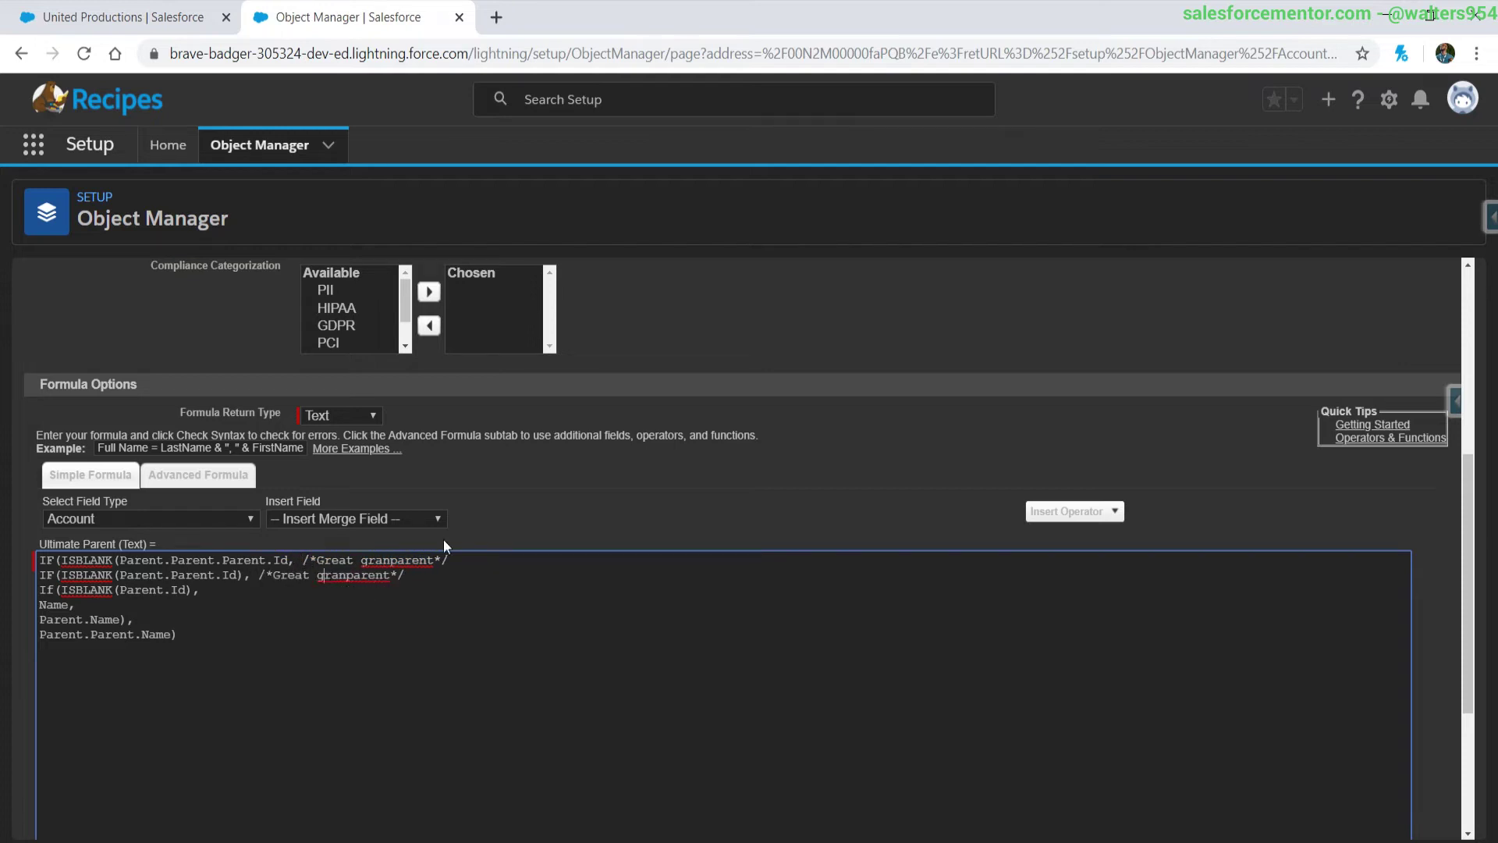
pyautogui.press('Left')
pyautogui.press('BackSpace')
pyautogui.press('BackSpace')
pyautogui.press('BackSpace')
pyautogui.press('BackSpace')
pyautogui.press('BackSpace')
pyautogui.rightClick(392, 561)
pyautogui.click(456, 243)
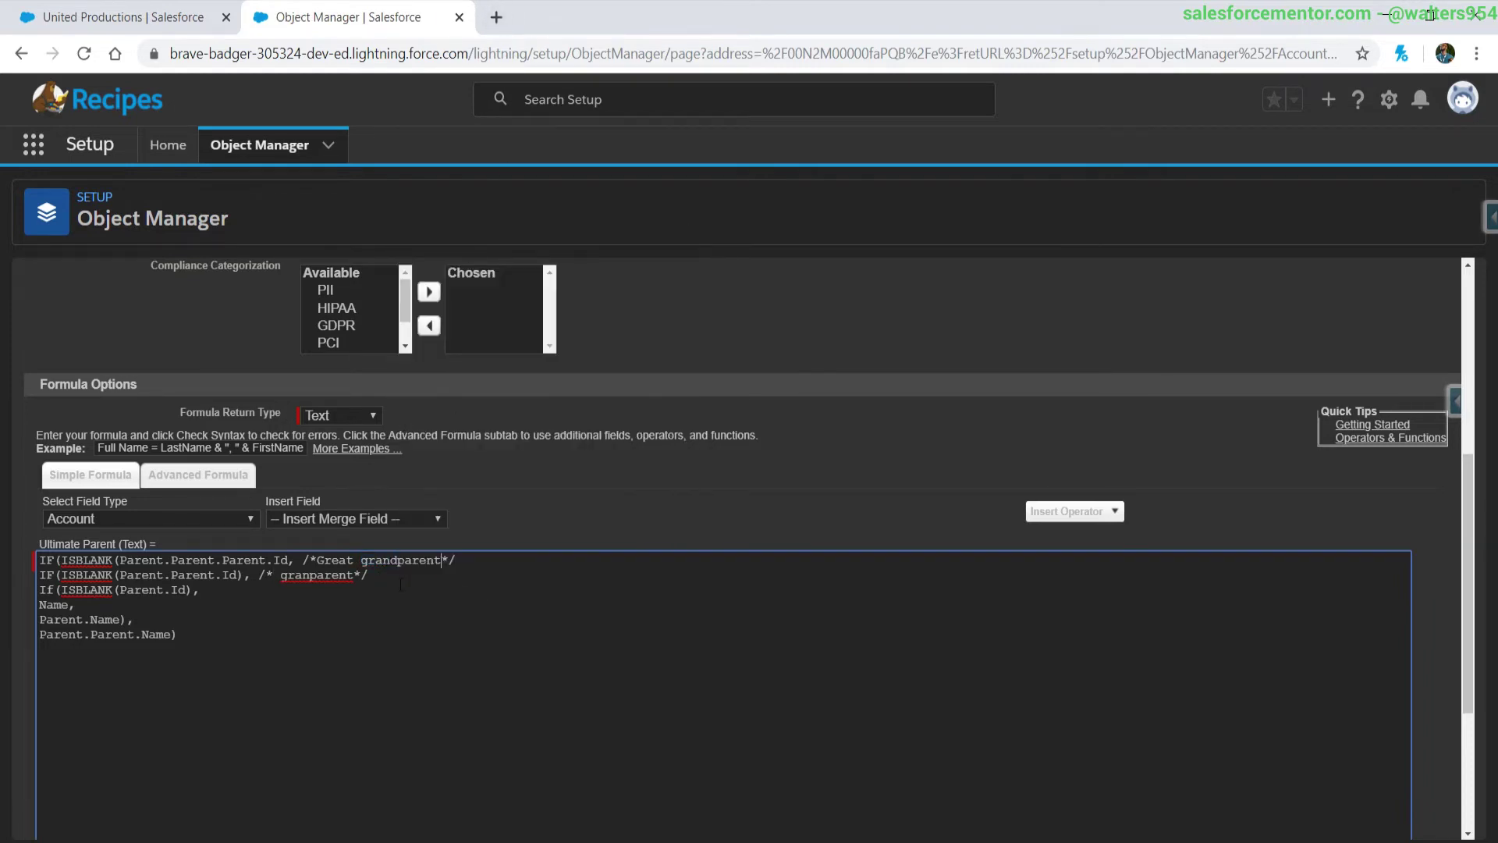
pyautogui.rightClick(314, 583)
pyautogui.click(257, 587)
# Step: Label line 3 /*parent*/ and the current-account line /*current account*/
pyautogui.write('grandparent')
pyautogui.press('Left')
pyautogui.press('Left')
pyautogui.press('Left')
pyautogui.press('Left')
pyautogui.press('Left')
pyautogui.press('Left')
pyautogui.press('BackSpace')
pyautogui.press('BackSpace')
pyautogui.press('BackSpace')
pyautogui.press('BackSpace')
pyautogui.press('BackSpace')
pyautogui.write('/**/')
pyautogui.write('/*current account*/')
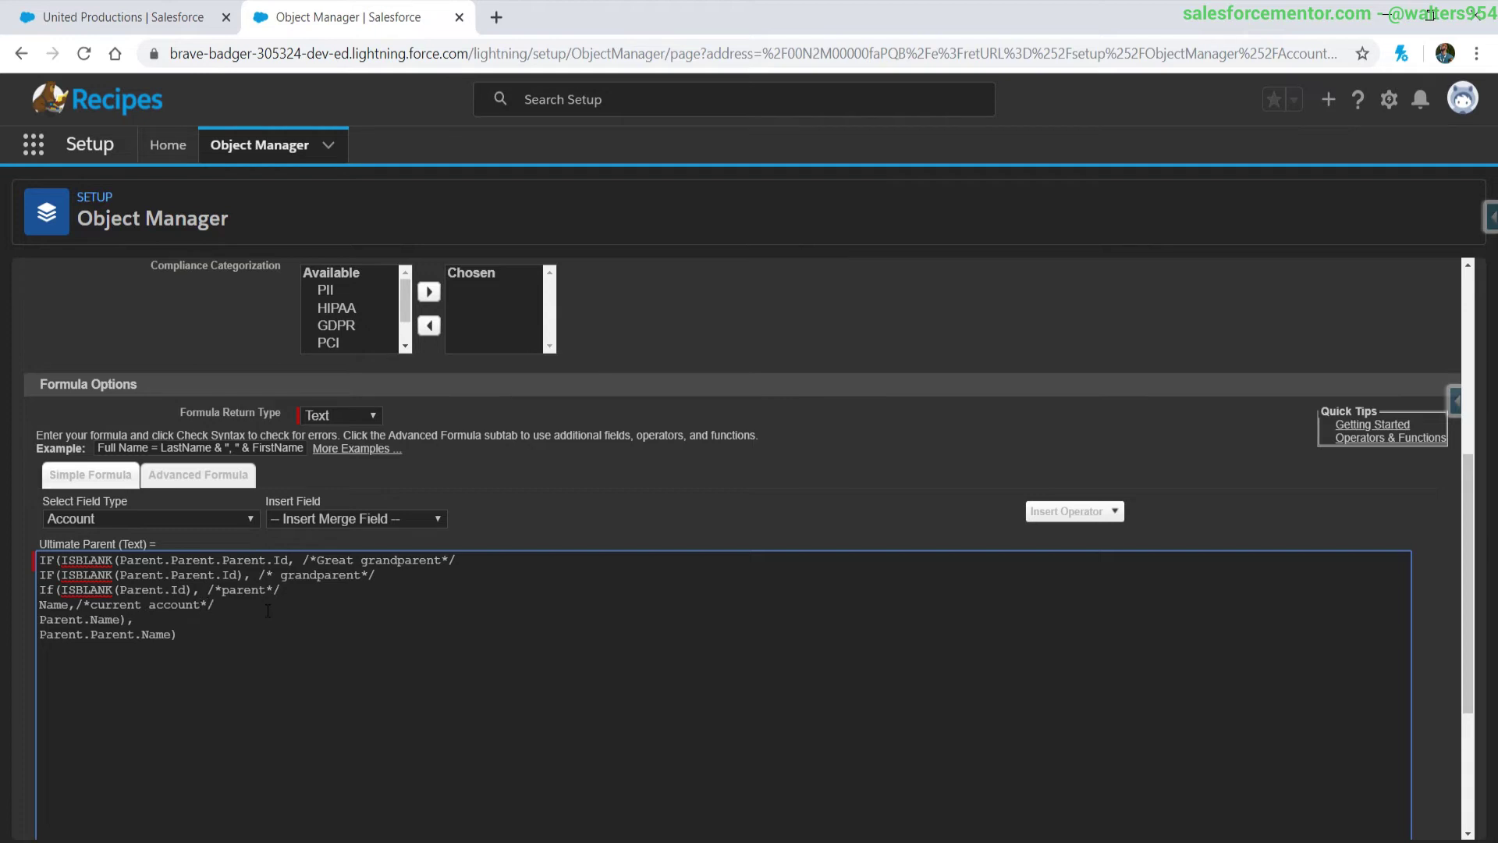
# Step: Copy the parent and grandparent comments onto the Parent.Name) and Parent.Parent.Name) lines
pyautogui.moveTo(295, 591); pyautogui.dragTo(261, 575)
pyautogui.hotkey('ctrl', 'c')
pyautogui.click(197, 616)
pyautogui.hotkey('ctrl', 'v')
pyautogui.moveTo(377, 575); pyautogui.dragTo(258, 575)
pyautogui.hotkey('ctrl', 'c')
pyautogui.click(231, 634)
pyautogui.hotkey('ctrl', 'v')
# Step: Add a final line Parent.Parent.Parent.Name)) with the great-grandparent comment
pyautogui.moveTo(456, 560); pyautogui.dragTo(302, 561)
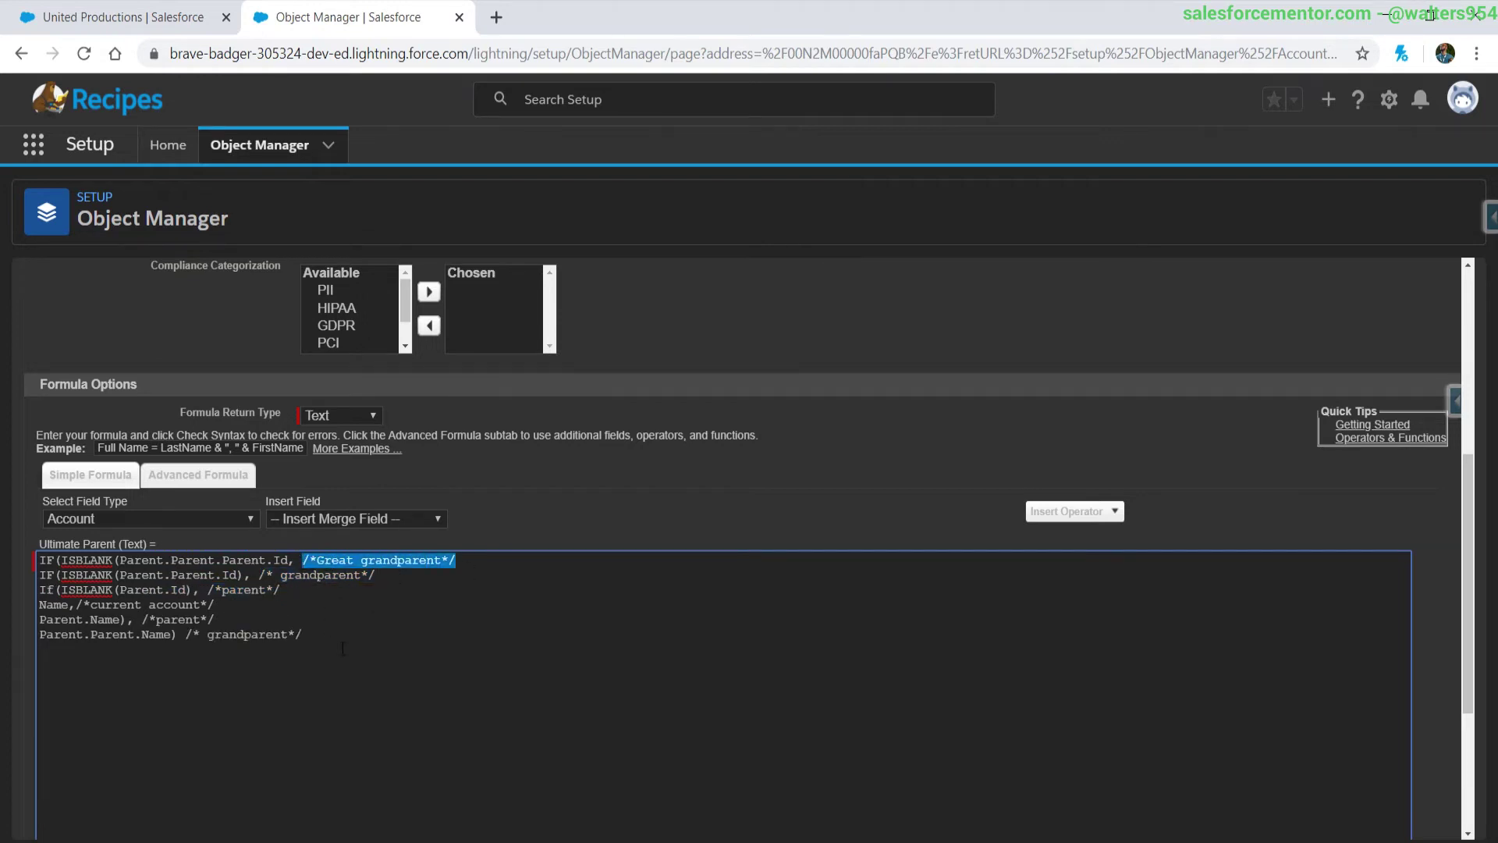
pyautogui.click(342, 649)
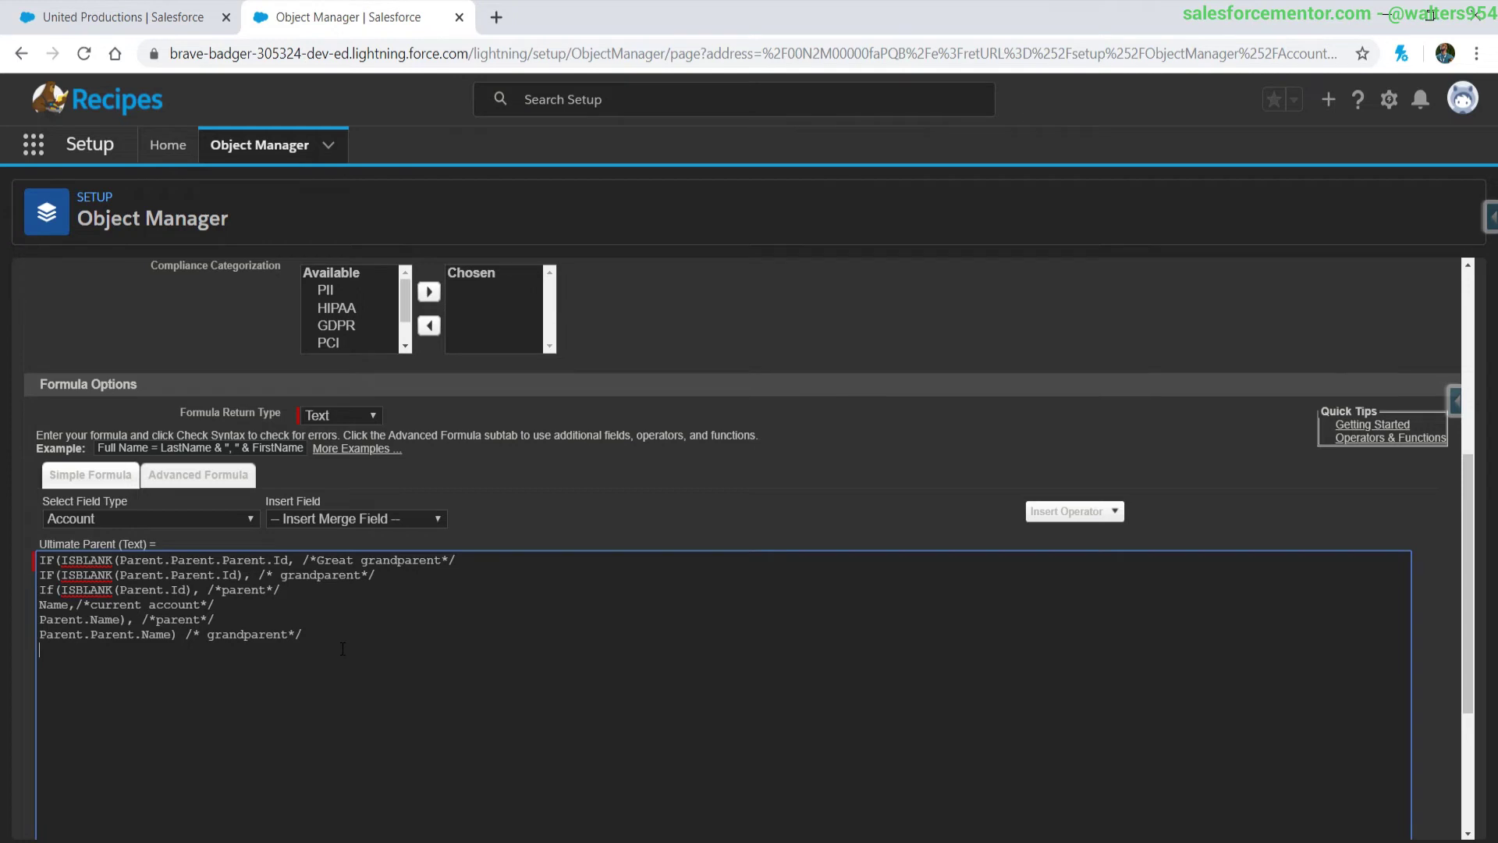
pyautogui.write('Parent.Parent.Parent.Name)')
pyautogui.hotkey('ctrl', 'v')
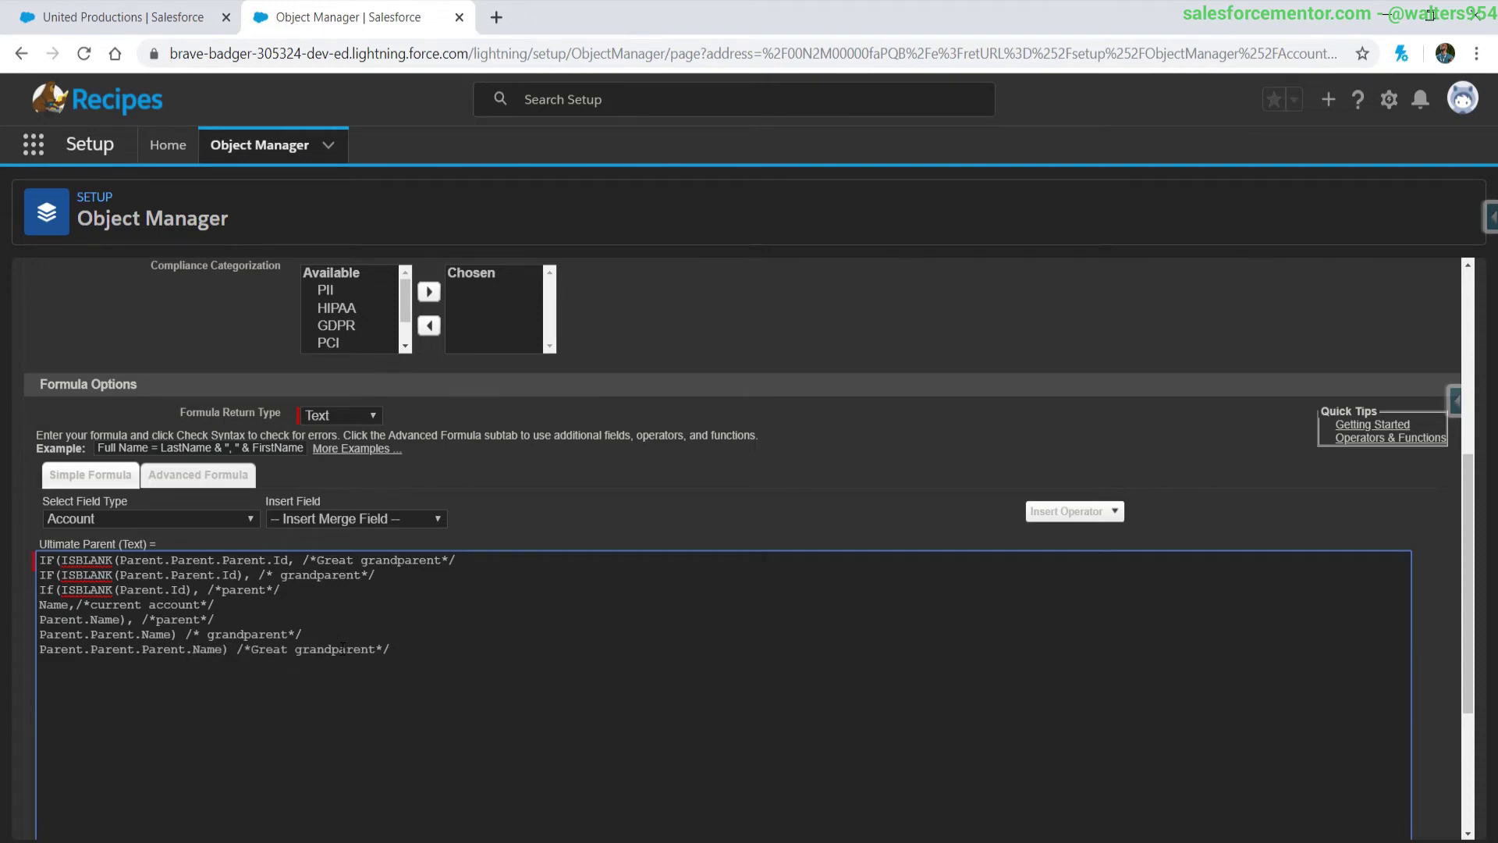
# Step: Quick Save, read the Missing ')' error, and add a closing parenthesis after line 6 before saving again
pyautogui.scroll(5, 548, 424)
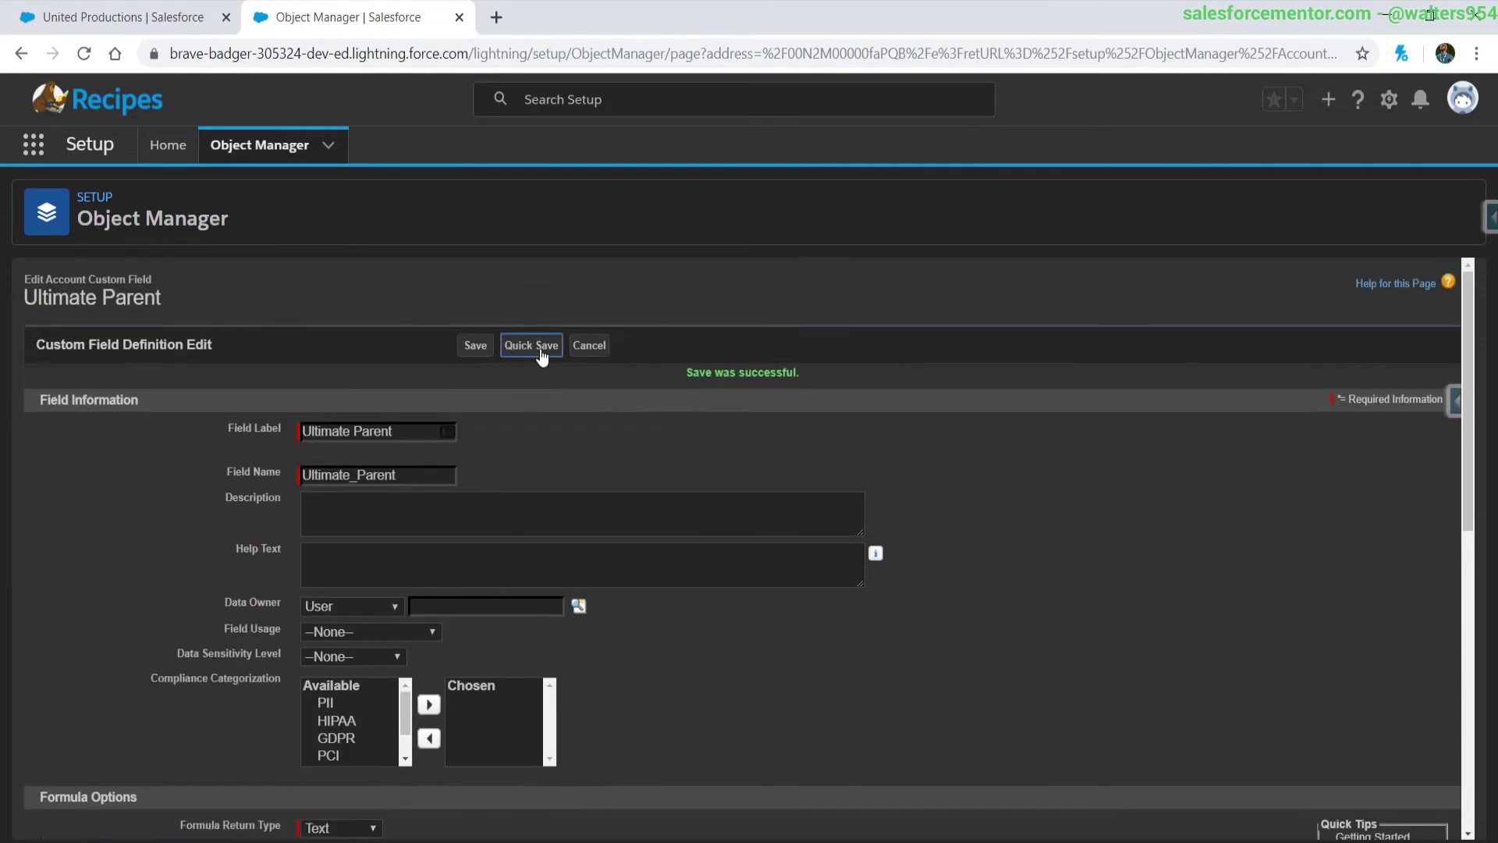
pyautogui.click(542, 351)
pyautogui.scroll(5, 642, 423)
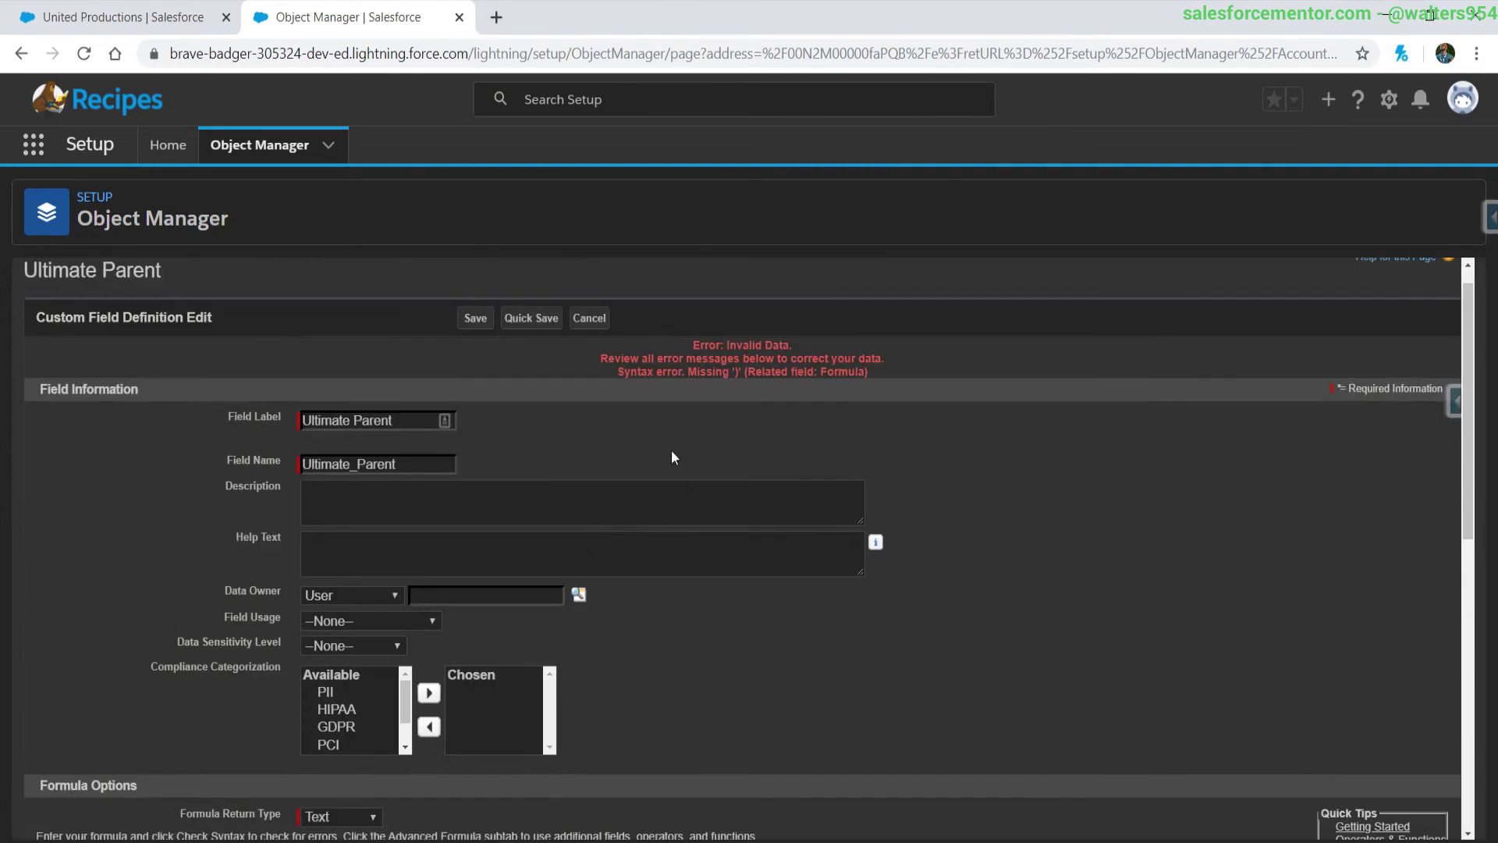
pyautogui.moveTo(616, 358); pyautogui.dragTo(822, 390)
pyautogui.scroll(-5, 668, 527)
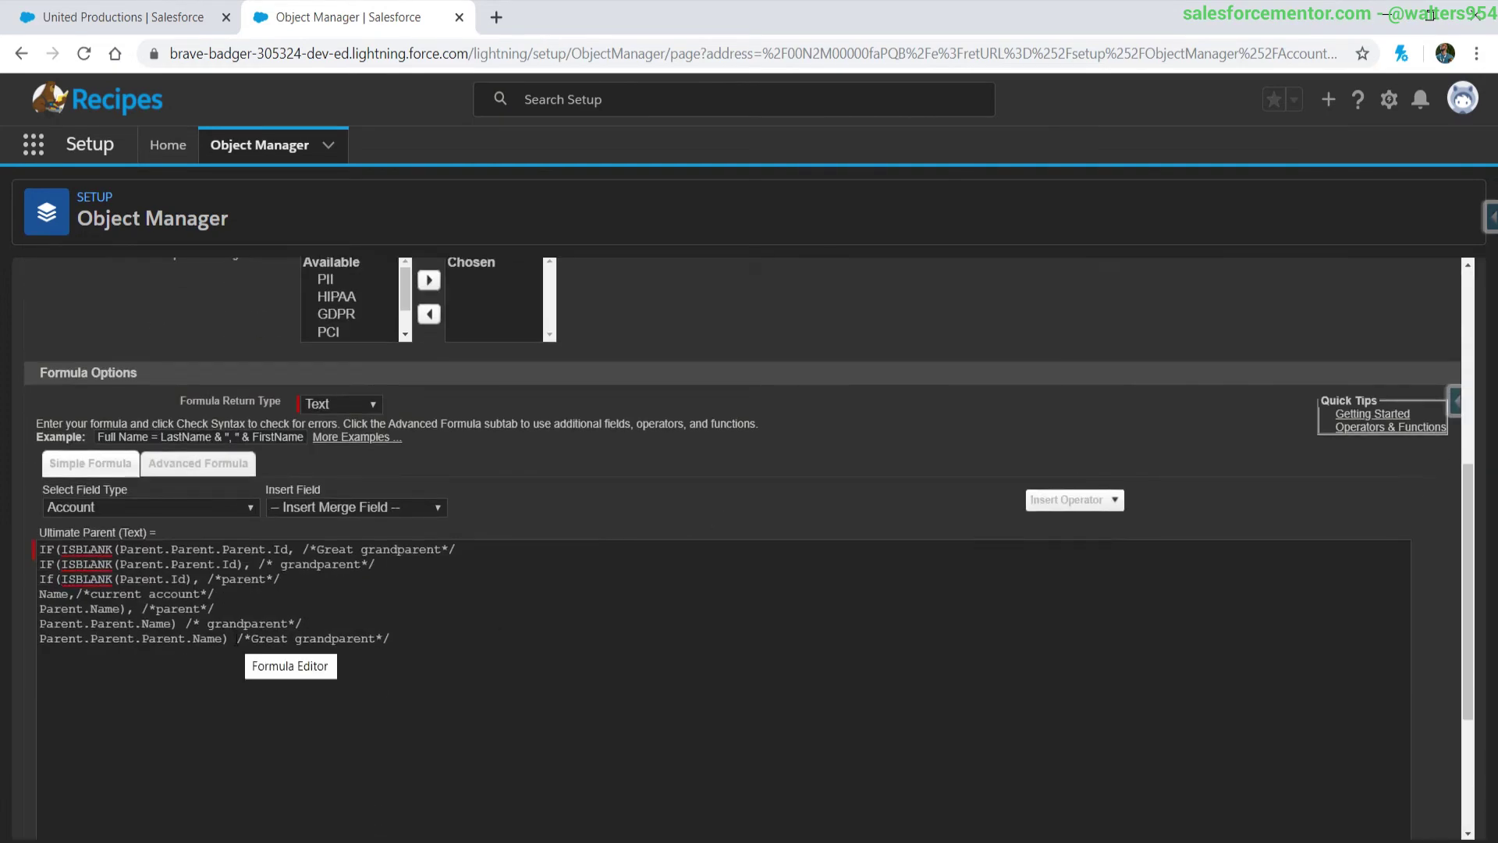
pyautogui.click(181, 638)
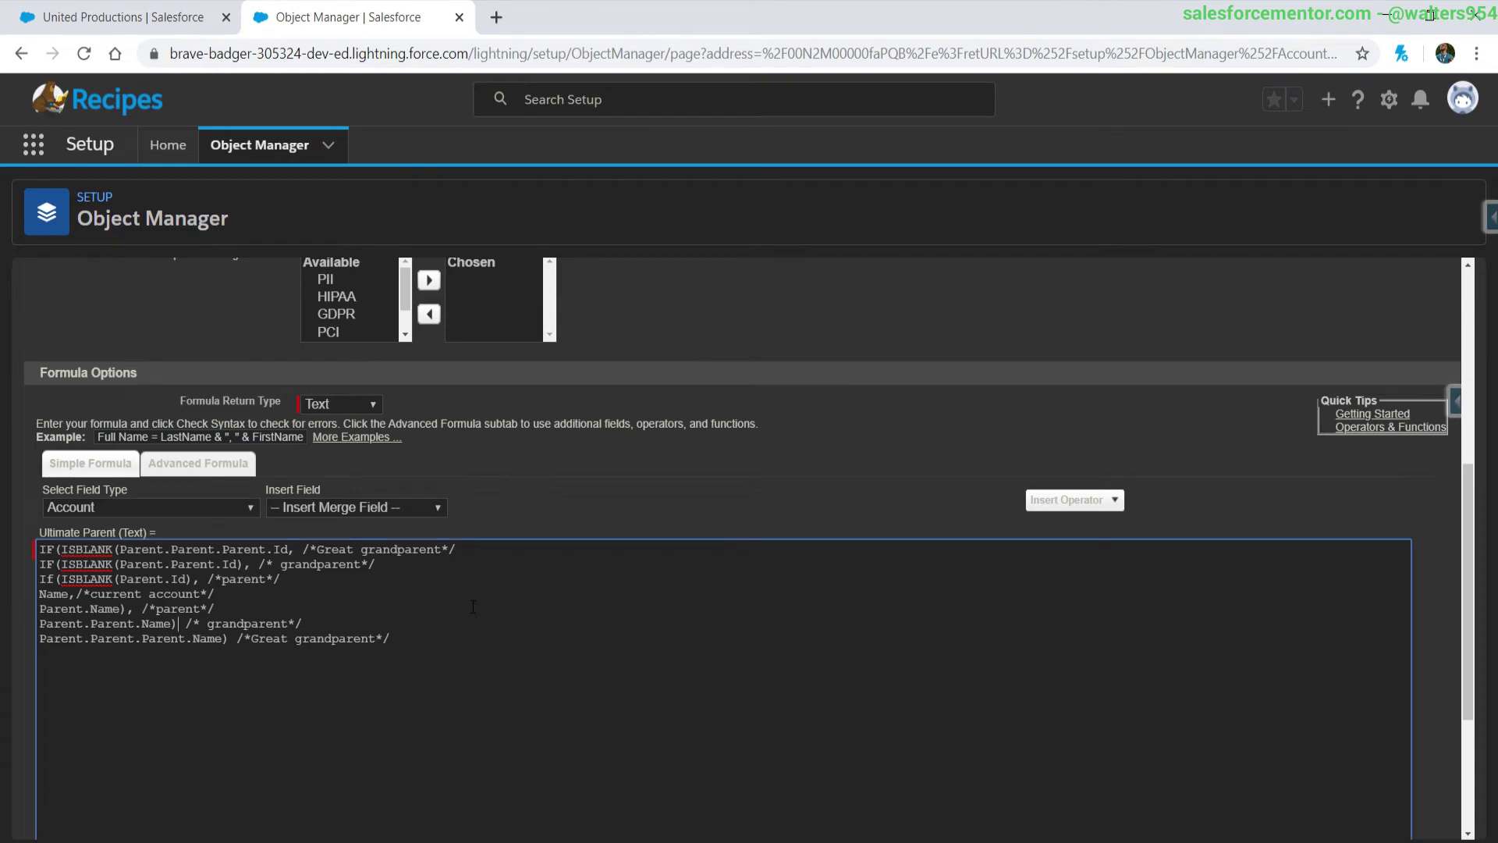
pyautogui.write(')')
pyautogui.scroll(5, 526, 325)
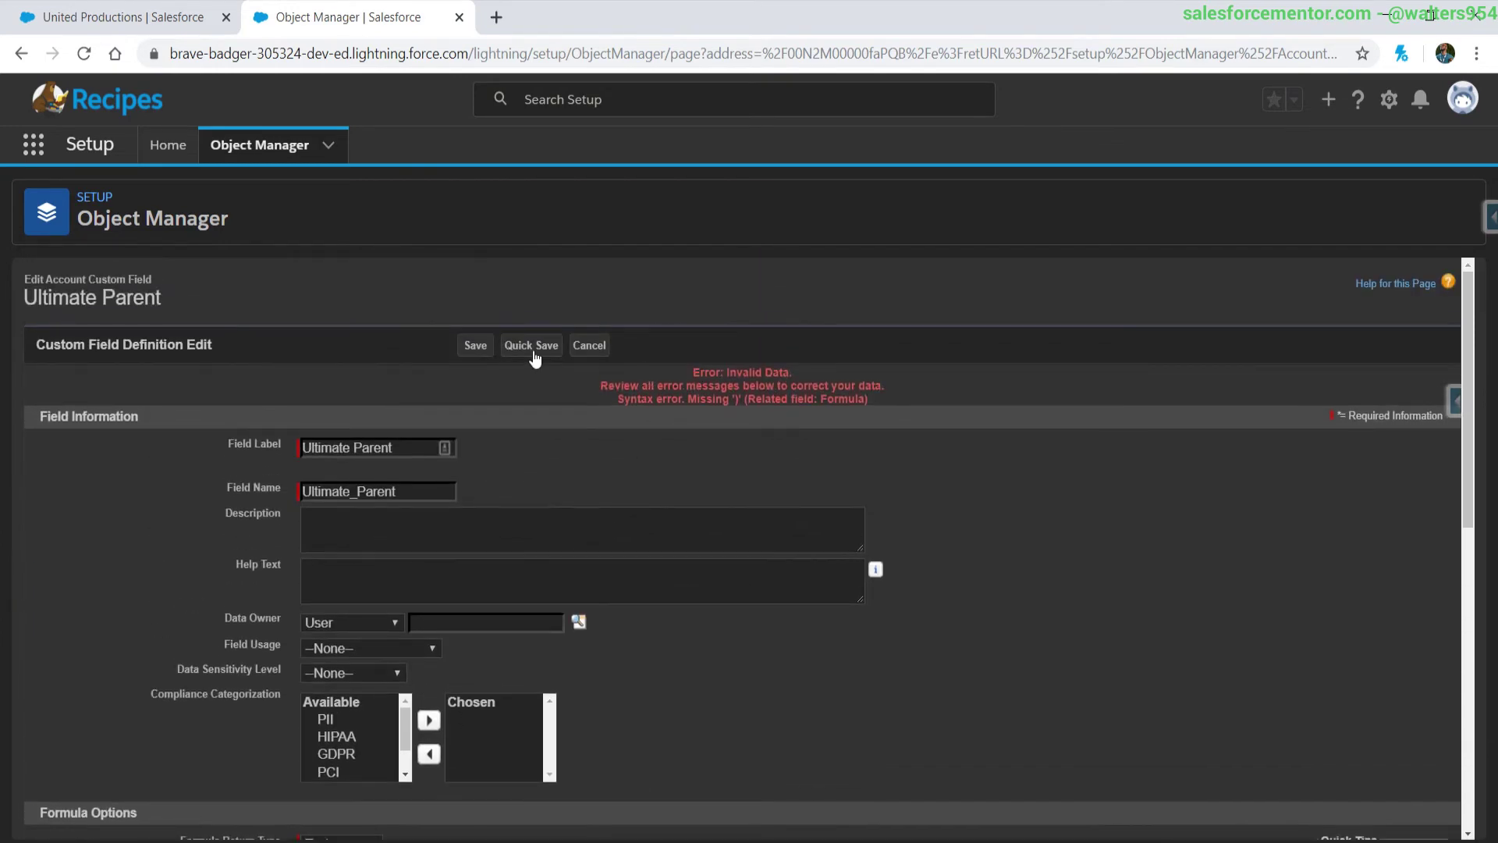
pyautogui.click(533, 345)
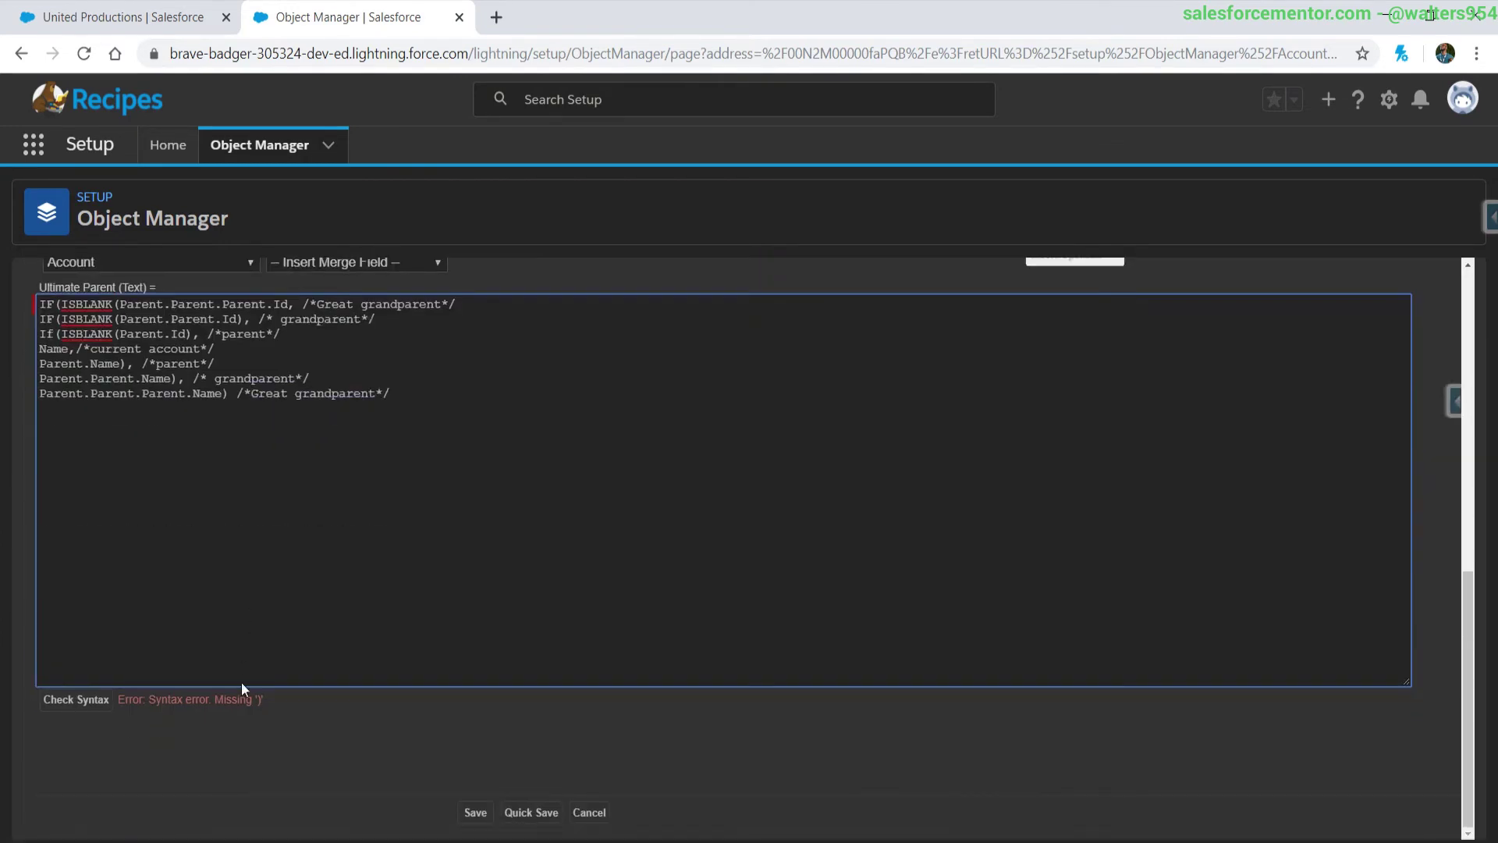
# Step: Add the missing ')' after Id on line 1 and save the corrected formula
pyautogui.scroll(5, 241, 682)
pyautogui.click(303, 716)
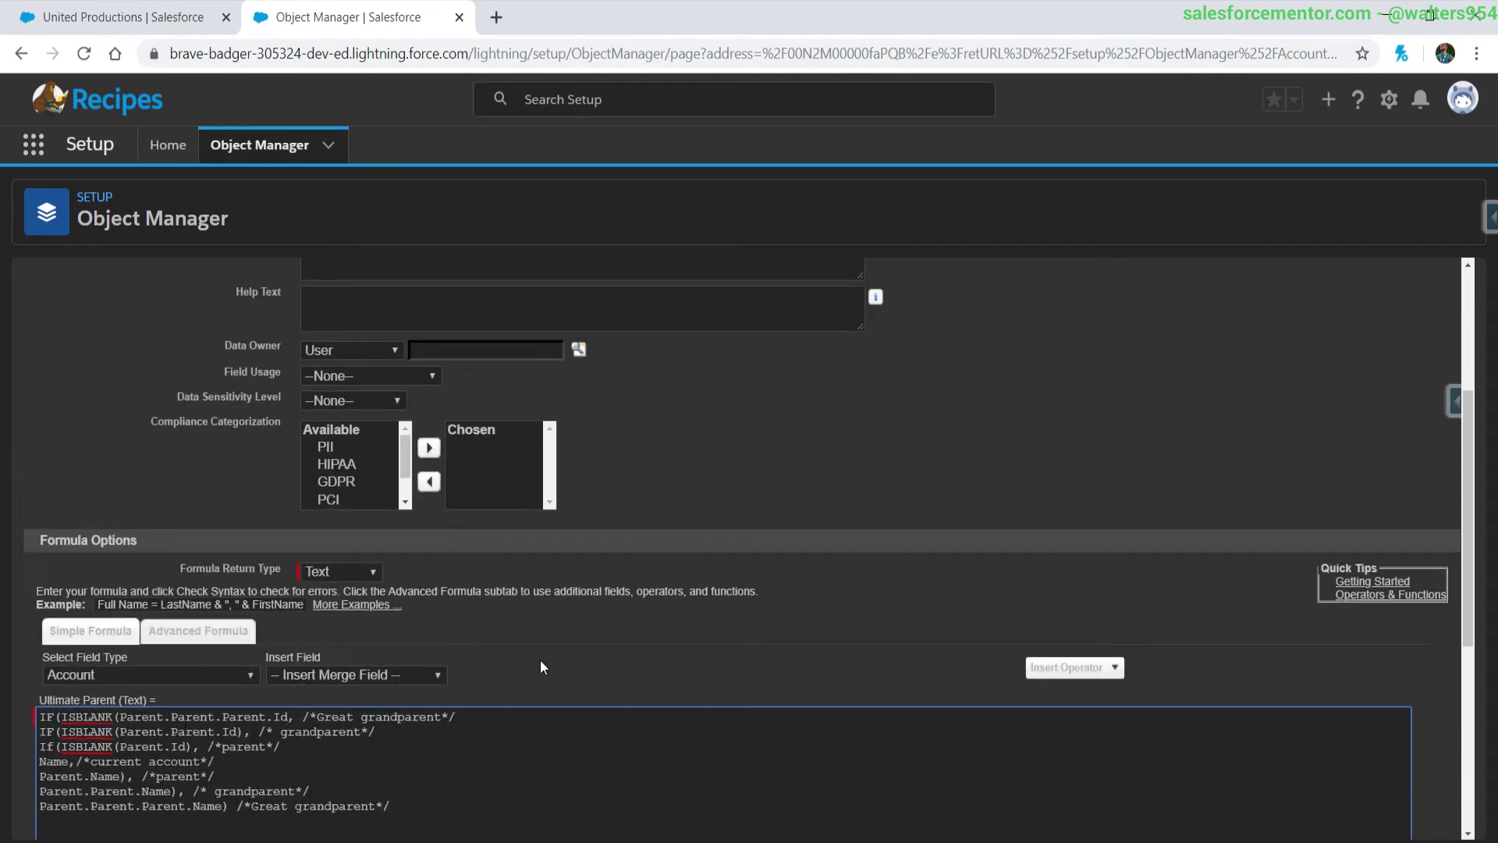
pyautogui.write(')')
pyautogui.scroll(4, 540, 659)
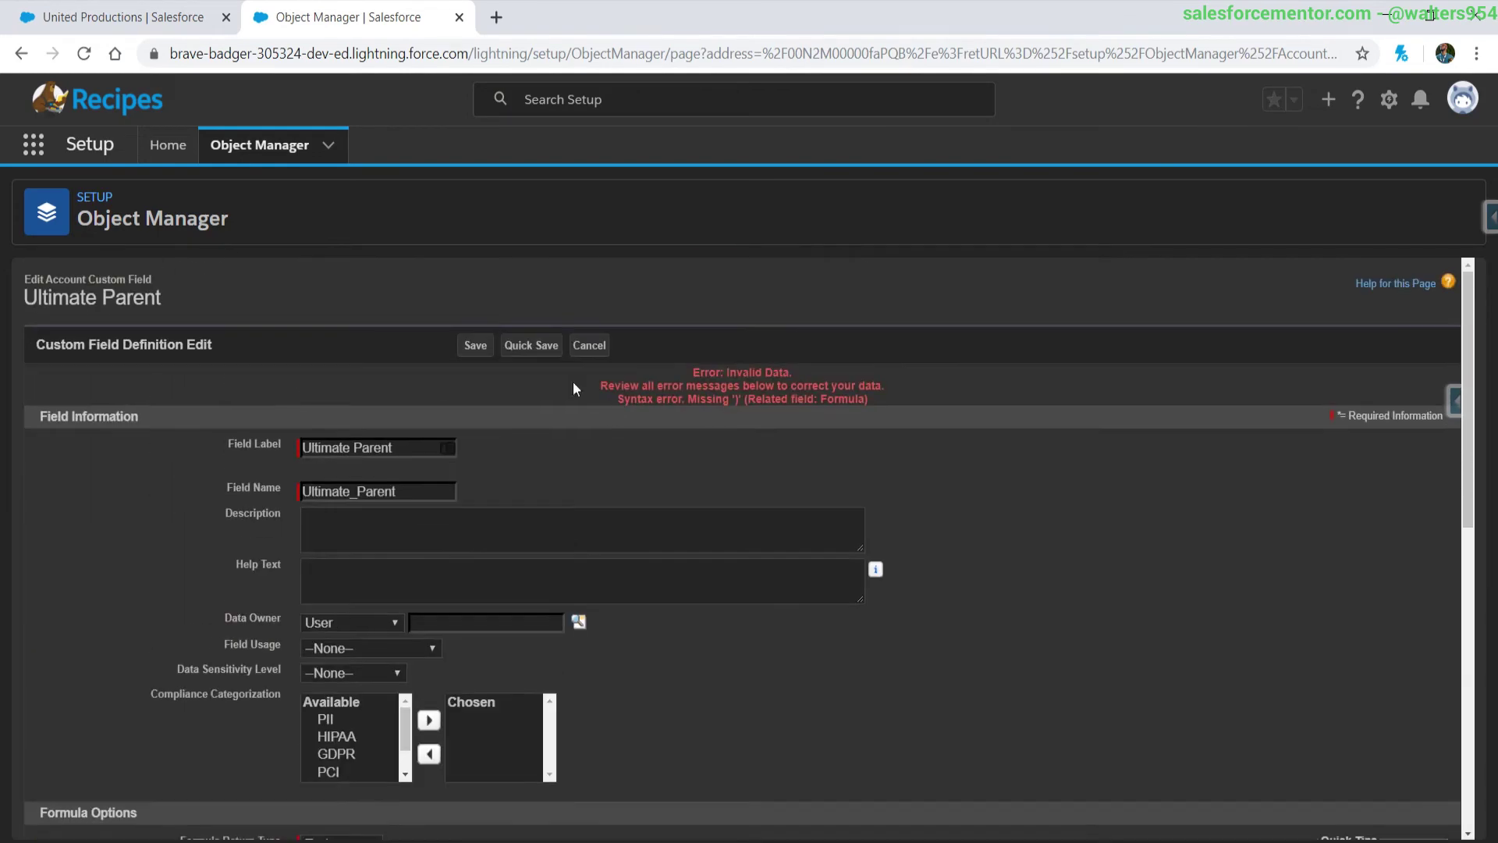
pyautogui.click(537, 341)
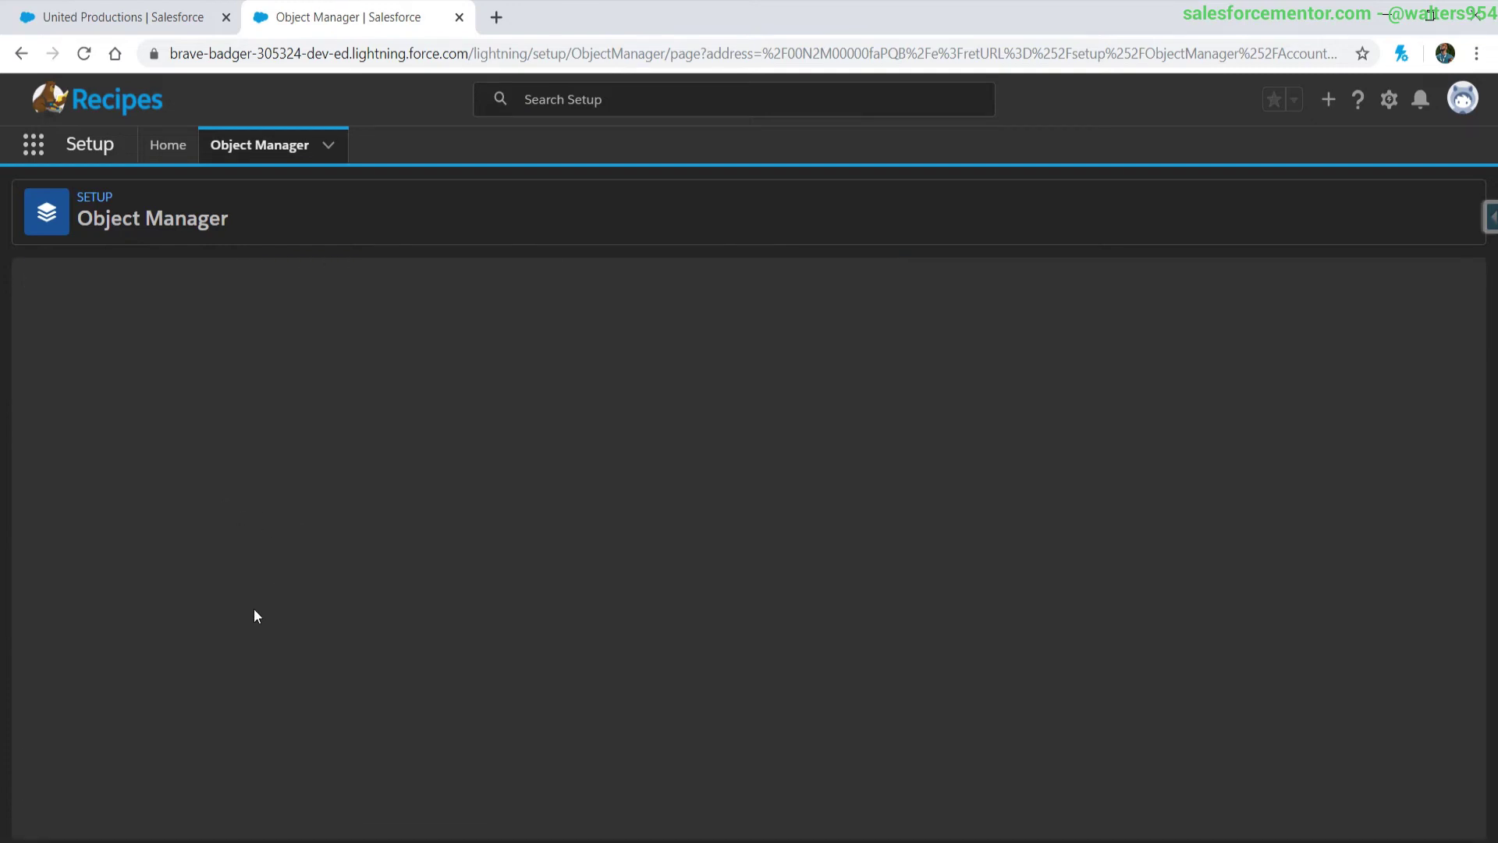
# Step: Re-save United Productions and verify its Ultimate Parent now reads Parent Level 2
pyautogui.click(117, 14)
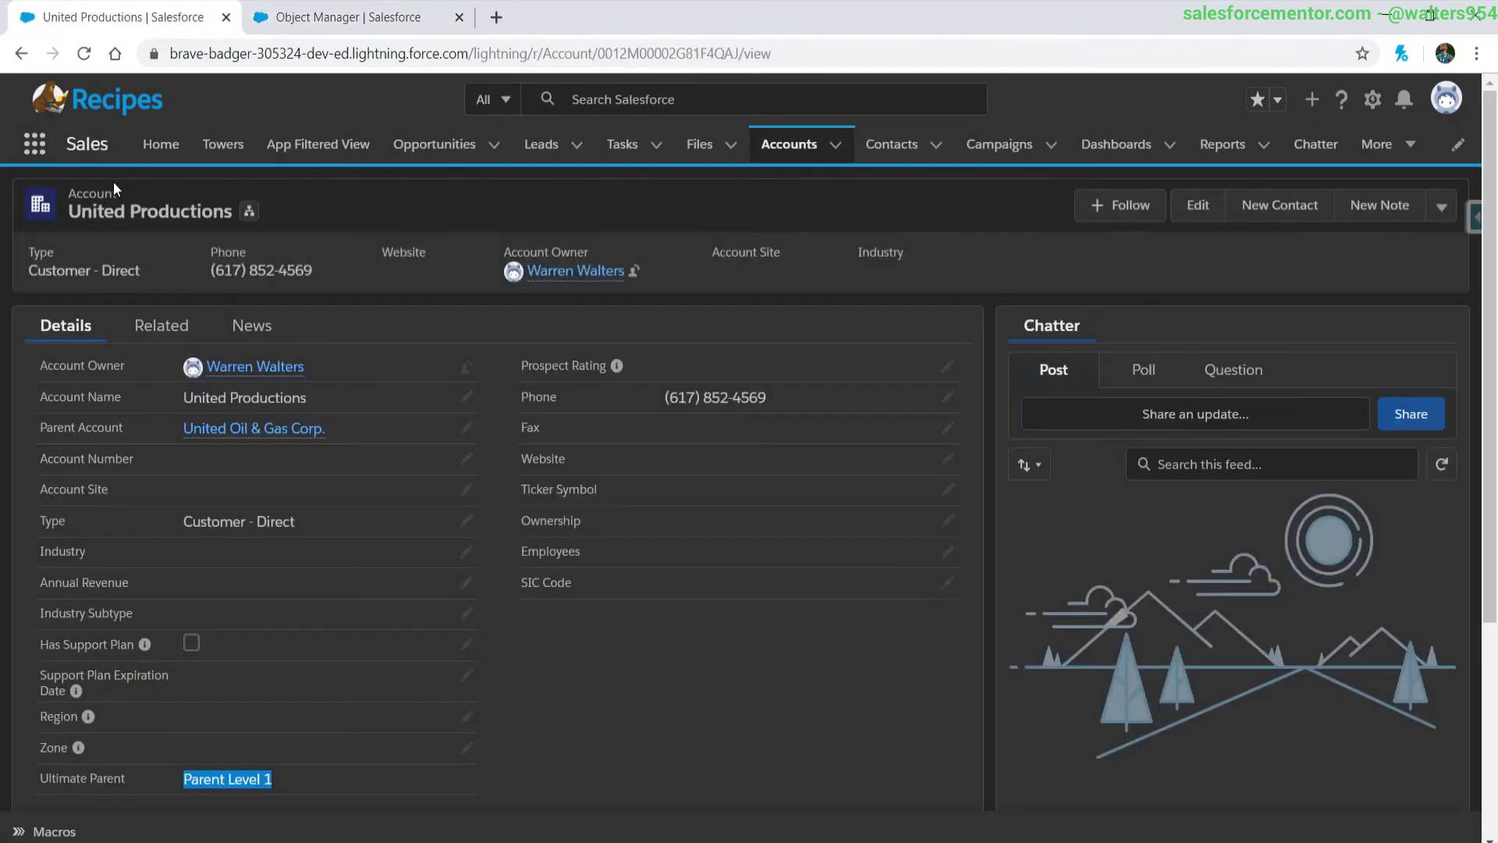
pyautogui.doubleClick(254, 471)
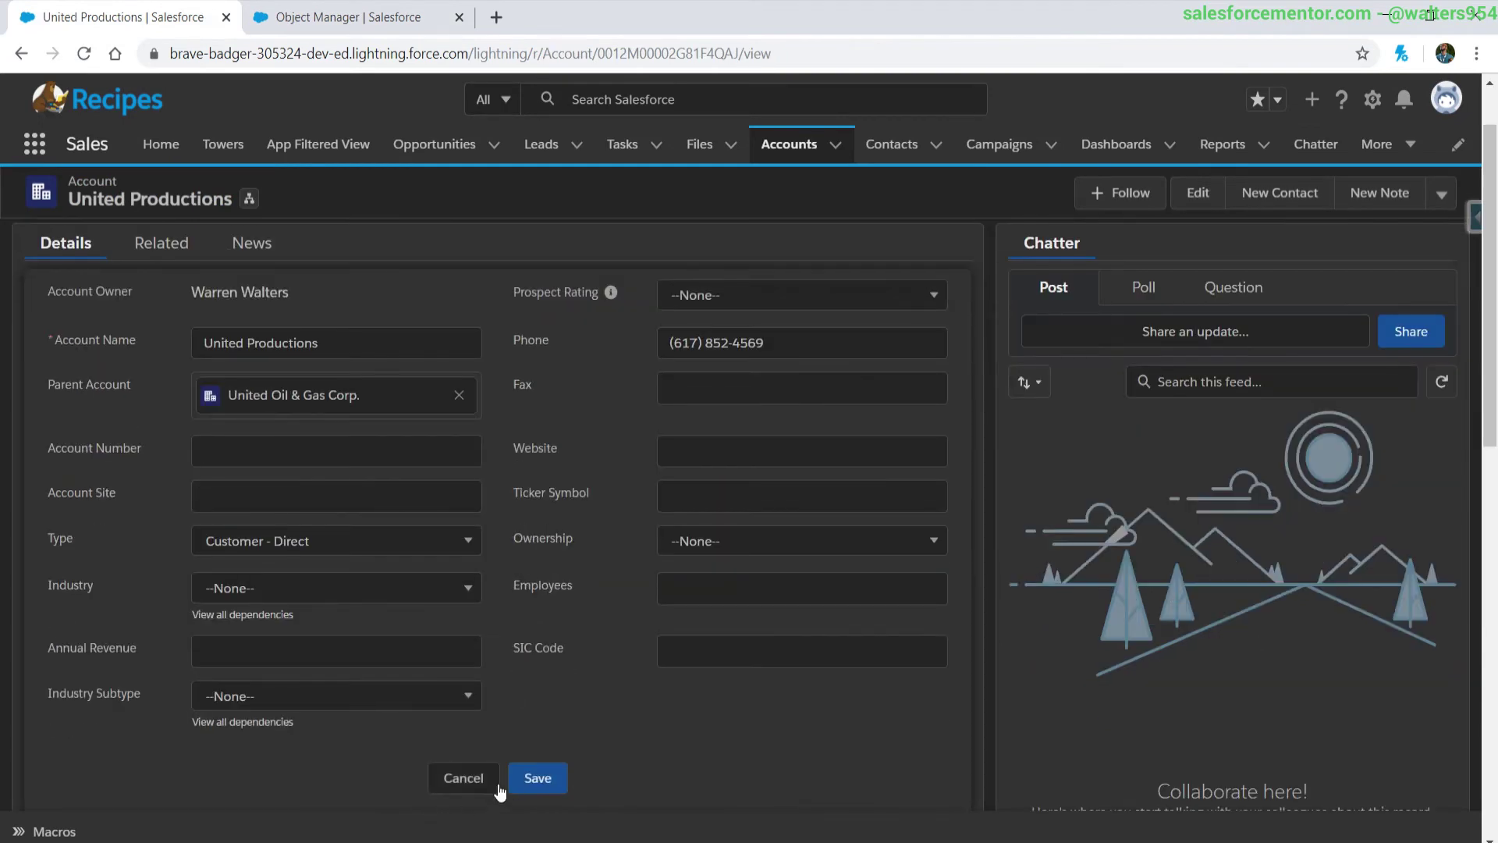
pyautogui.click(537, 778)
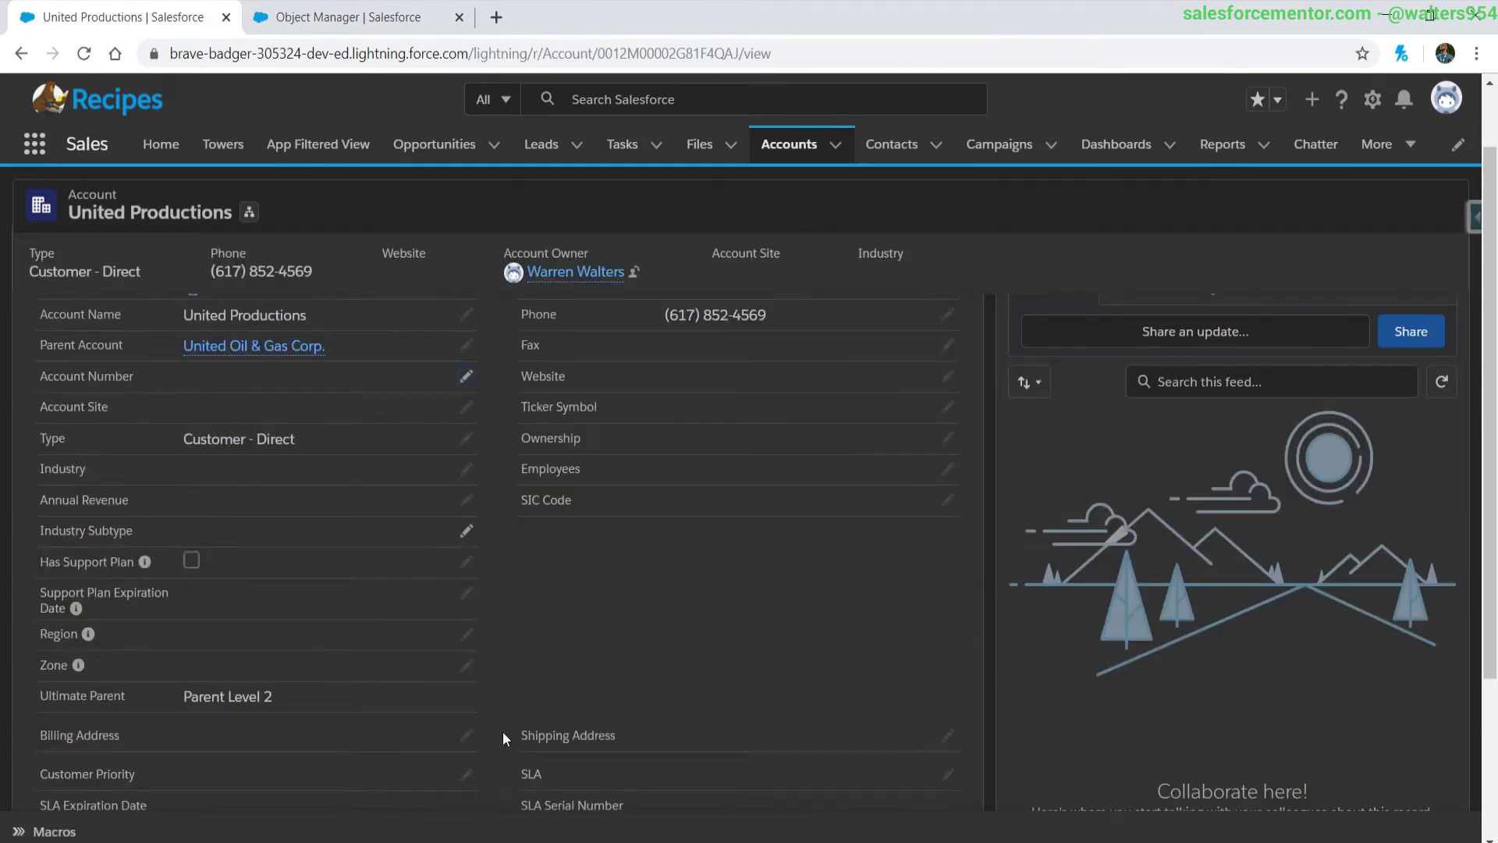
pyautogui.moveTo(184, 685); pyautogui.dragTo(314, 690)
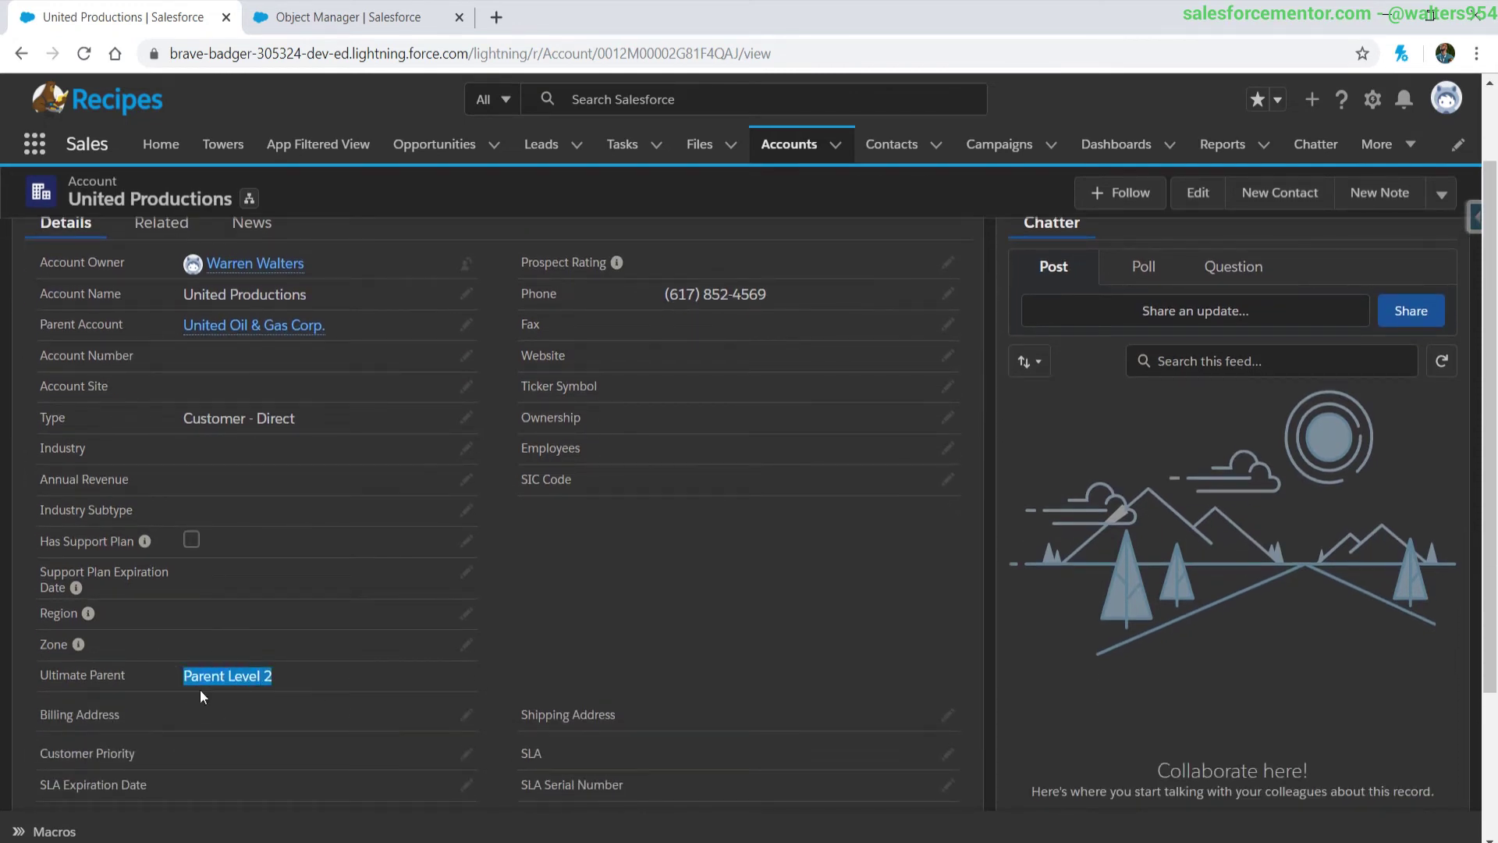
pyautogui.scroll(2, 199, 695)
pyautogui.moveTo(199, 440)
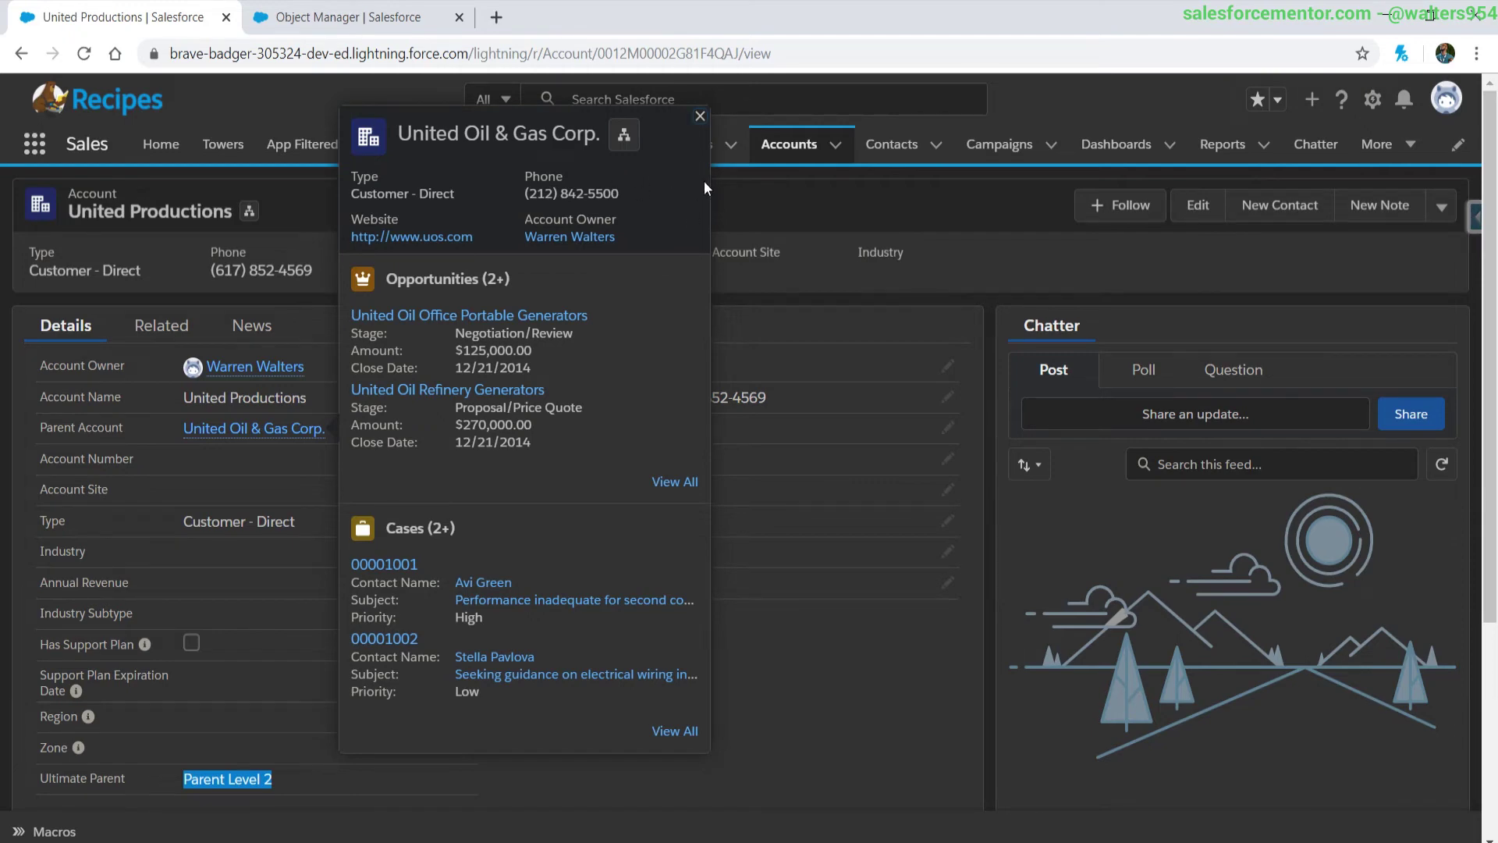
pyautogui.scroll(-1, 312, 702)
pyautogui.click(481, 676)
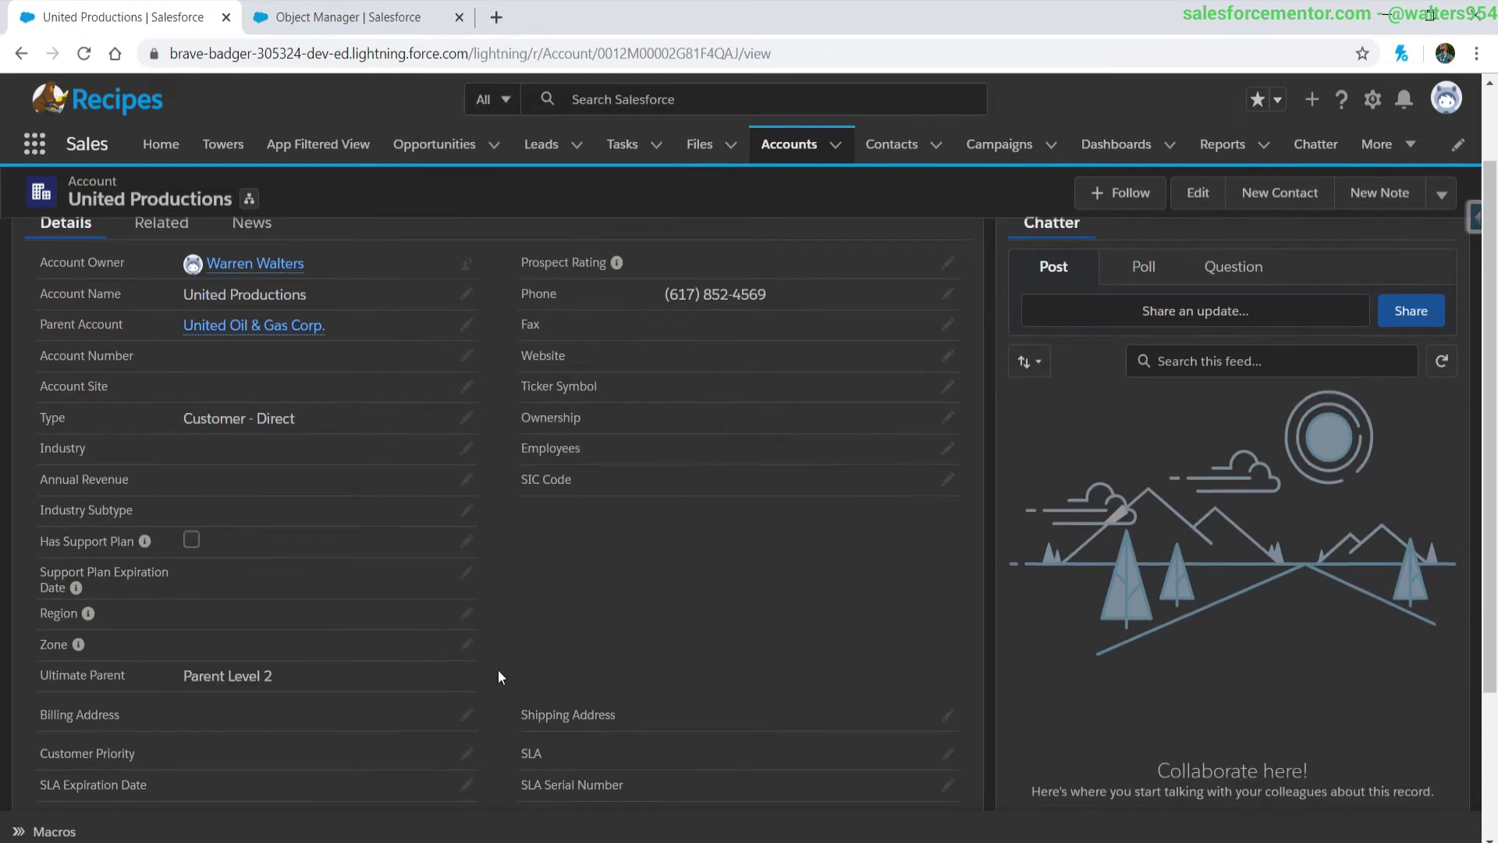
pyautogui.scroll(1, 700, 673)
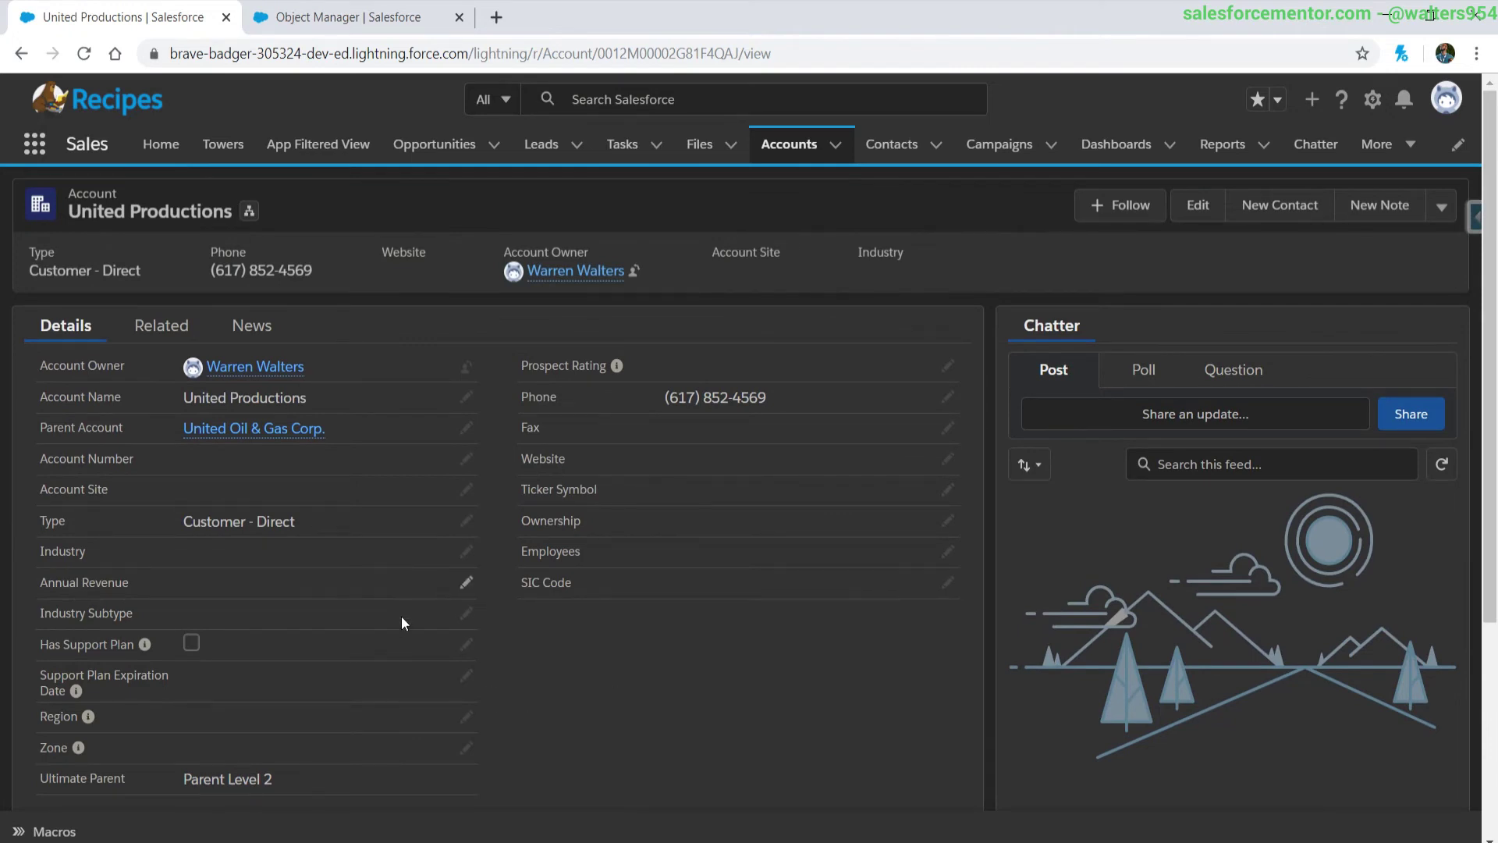
# Step: Reload the Object Manager setup page and return to United Productions
pyautogui.click(336, 17)
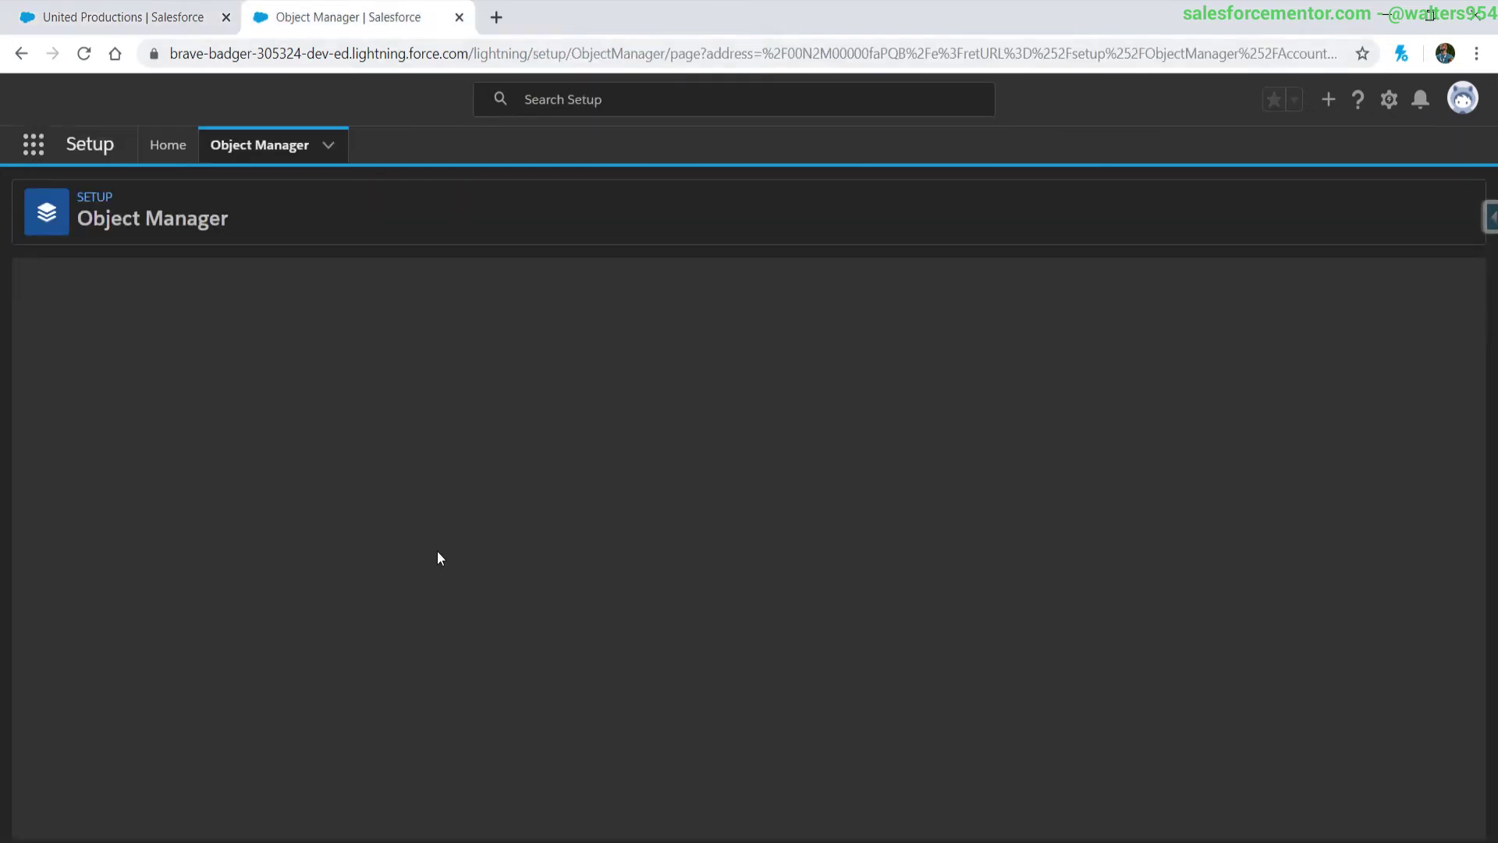
pyautogui.click(208, 156)
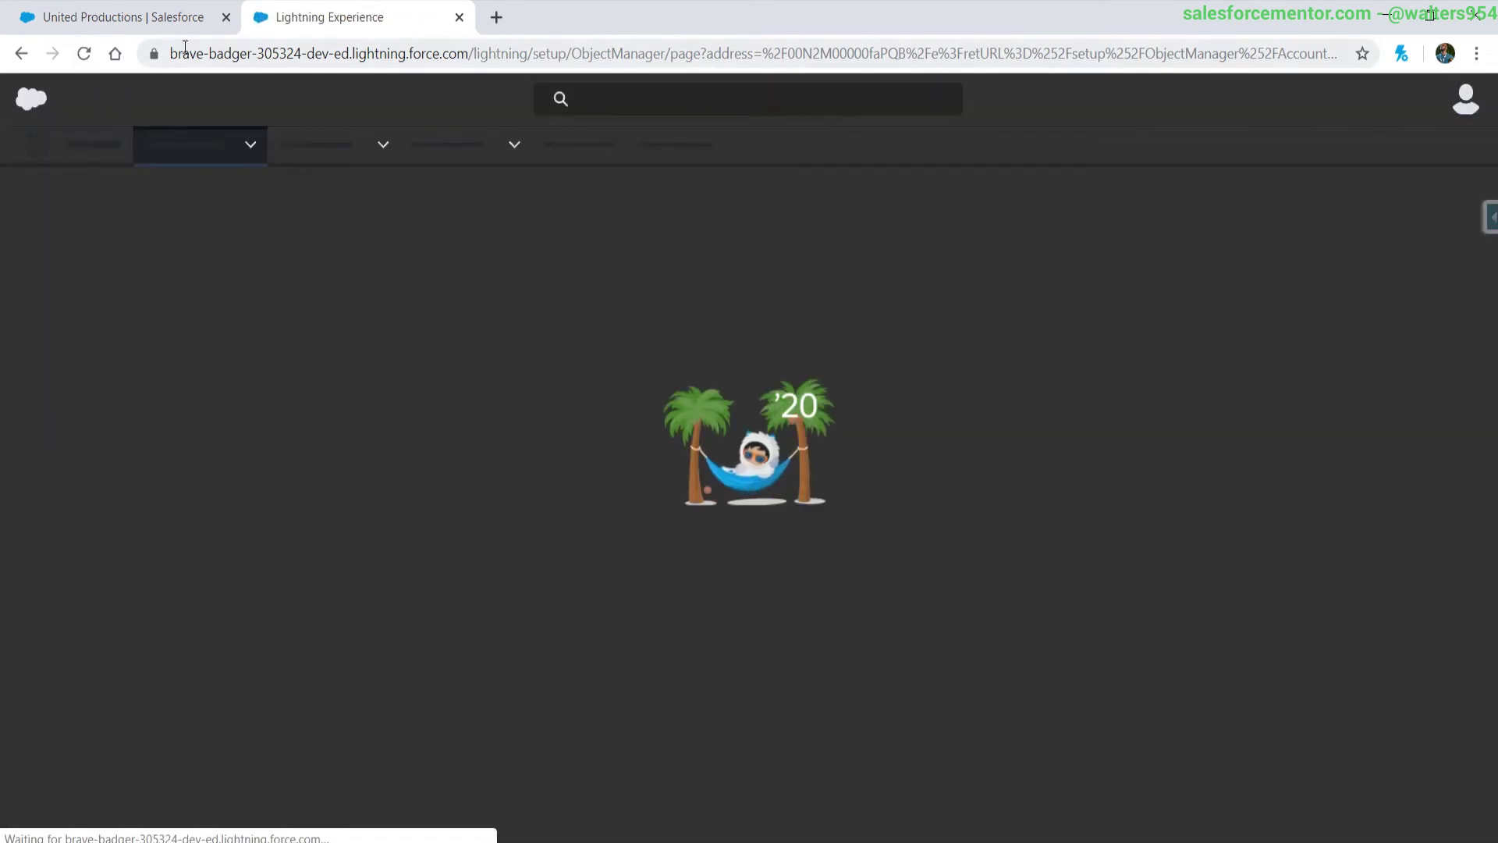
pyautogui.click(110, 8)
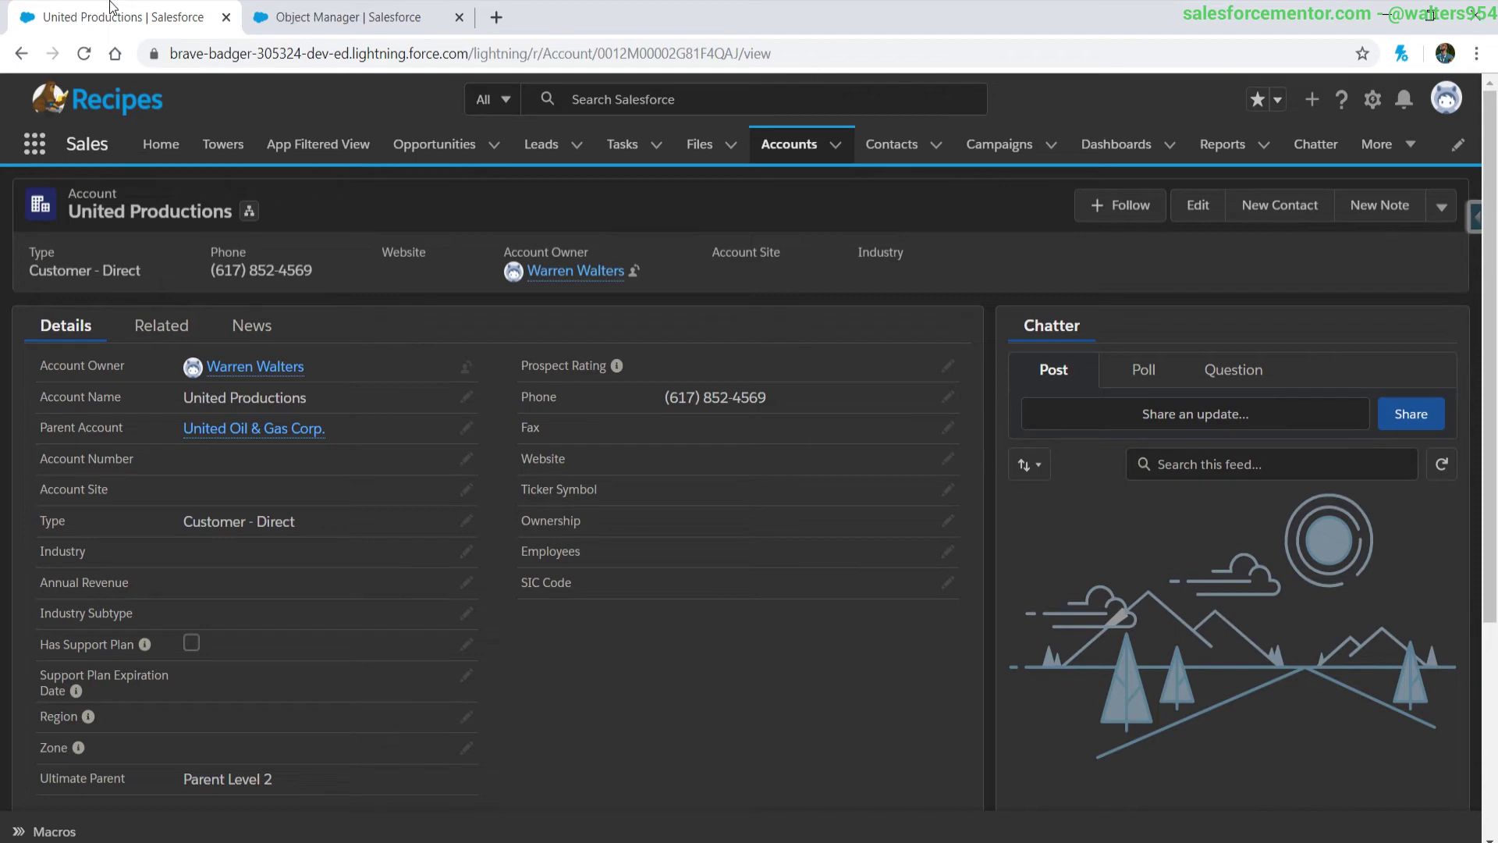
# Step: Reopen the Ultimate Parent field editor and inspect the formula's current-account Name line
pyautogui.click(367, 16)
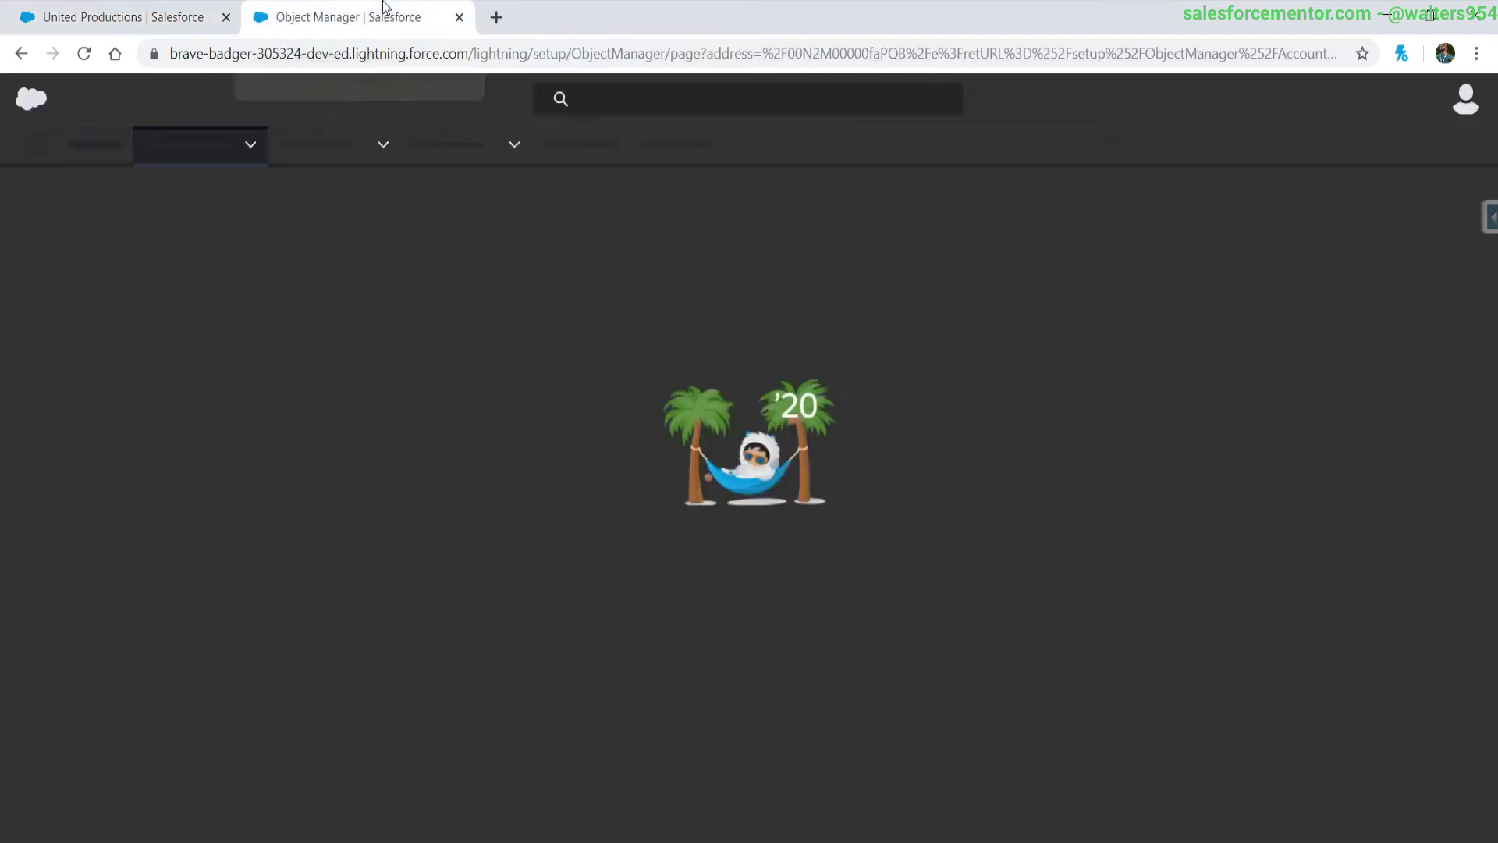
pyautogui.scroll(-5, 347, 668)
pyautogui.moveTo(217, 606); pyautogui.dragTo(40, 605)
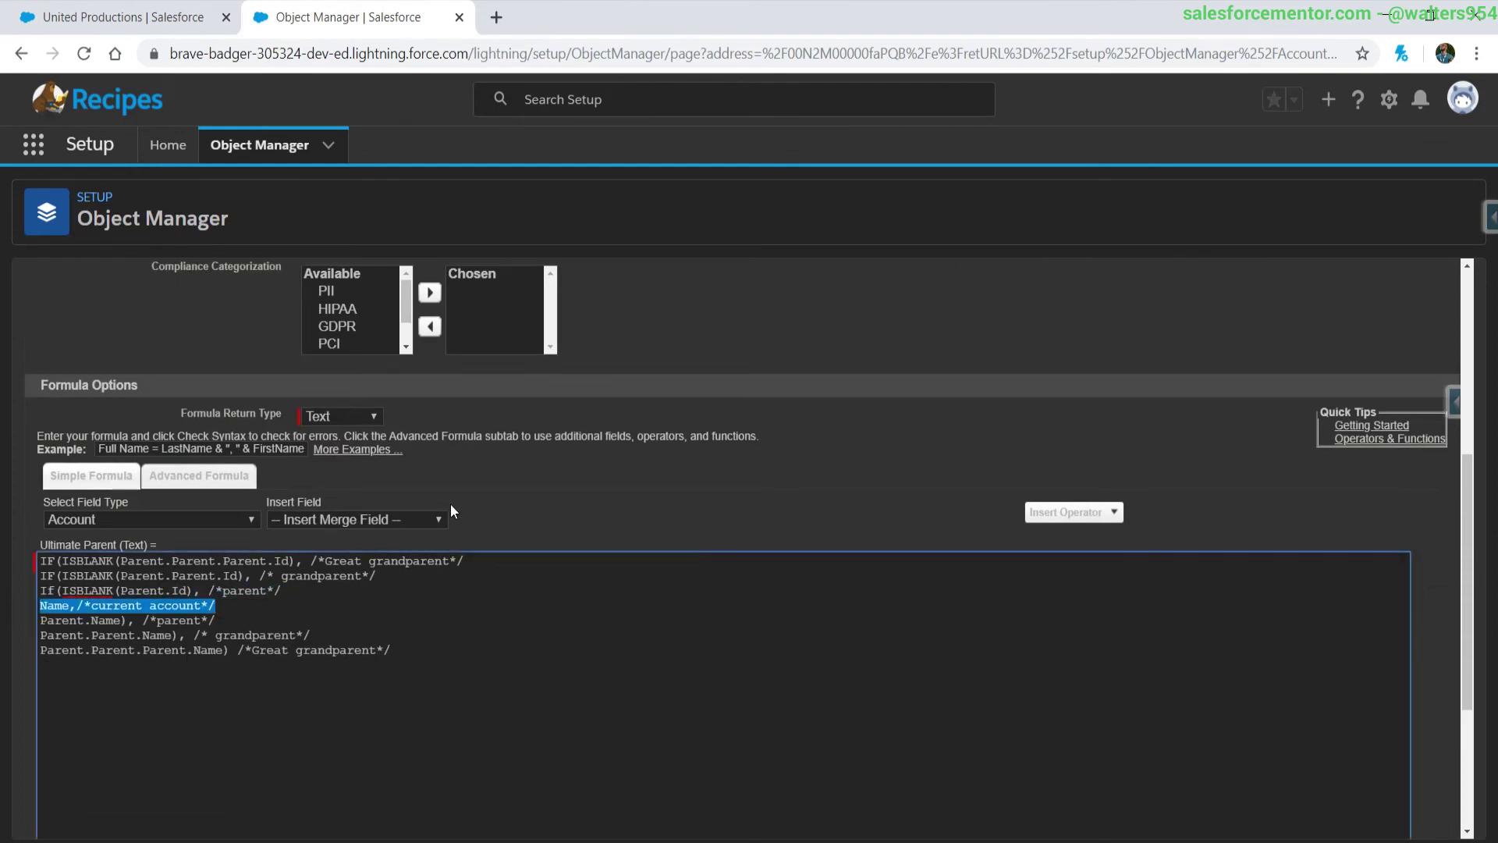
pyautogui.doubleClick(54, 606)
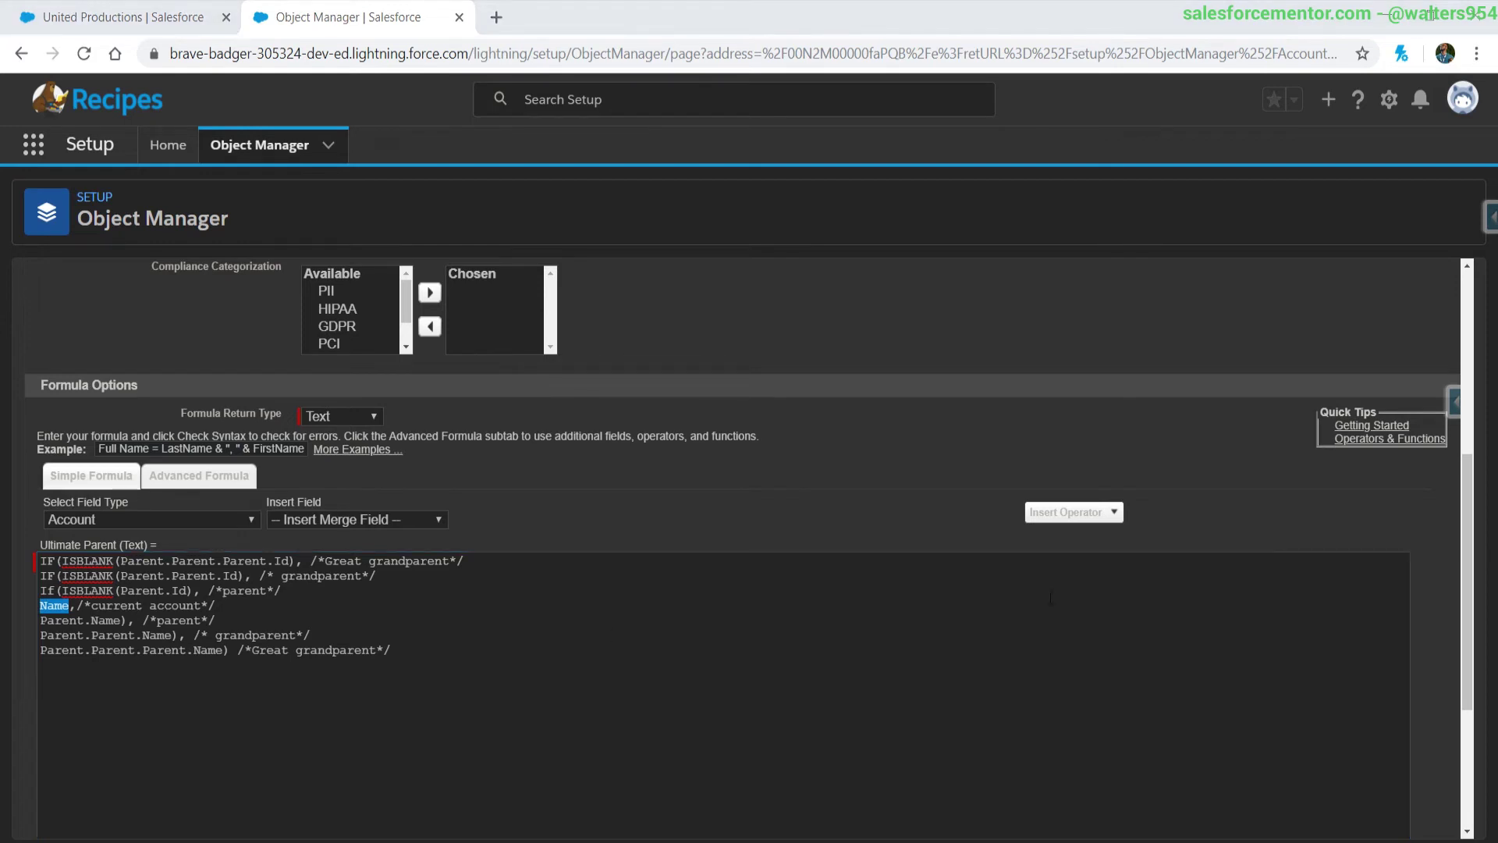
pyautogui.click(525, 638)
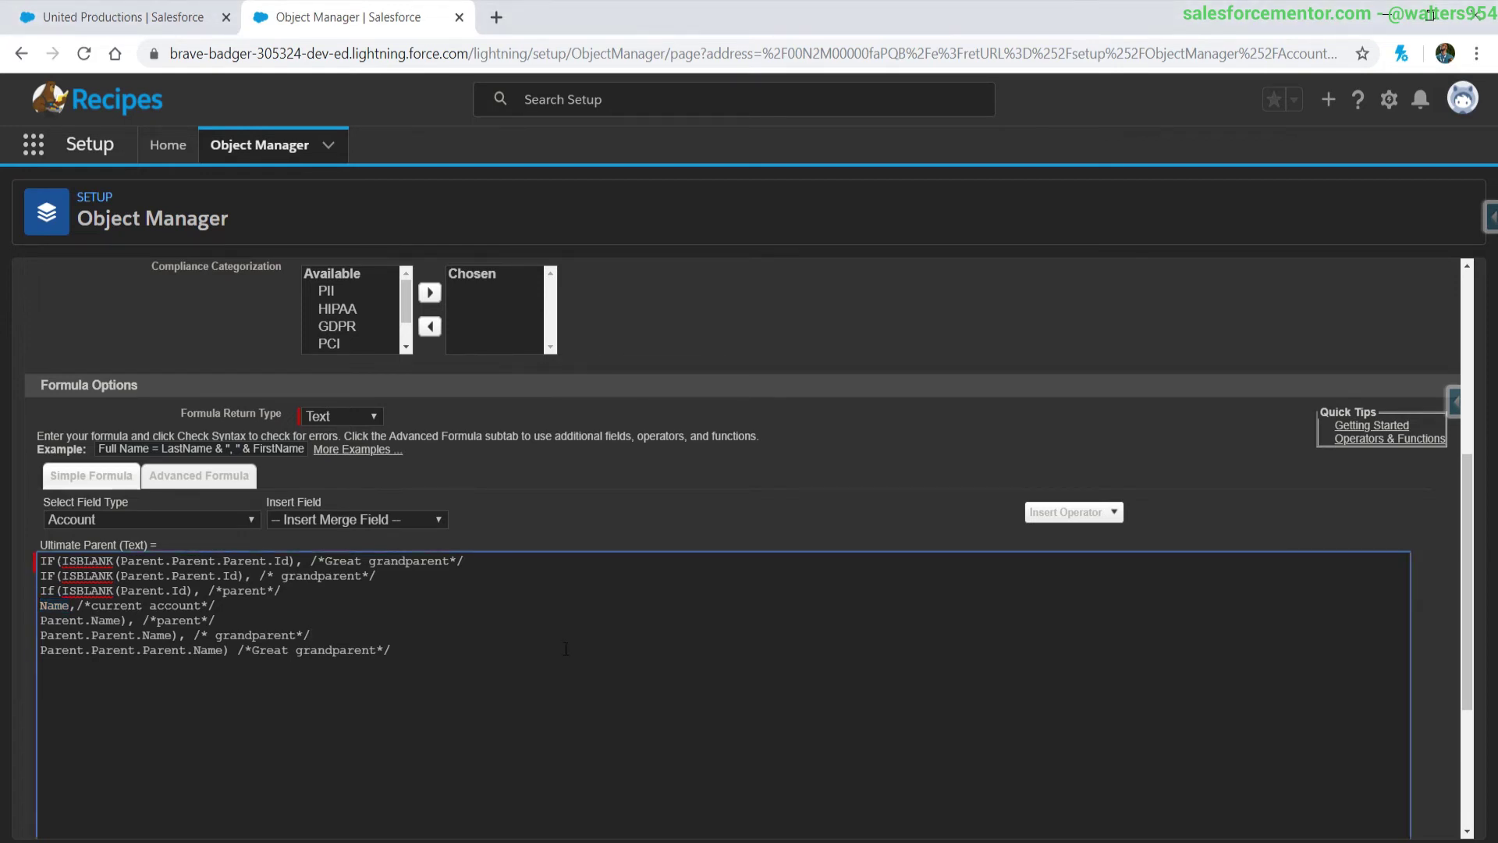
# Step: Paste the nested isblank formula and duplicate its first line with an extra .Parent
pyautogui.hotkey('ctrl', 'a')
pyautogui.write('if(isblank(Parent.Parent.Parent.Parent.Parent.Parent.Parent.Id), if(isblank(Parent.Parent.Parent.Parent.Parent.Parent.Id), if(isblank(Parent.Parent.Parent.Parent.Parent.Id), if(isblank(Parent.Parent.Parent.Parent.Id), if(isblank(Parent.Parent.Parent.Id), if(isblank(Parent.Parent.Id), if(isblank(Parent.Id), Name , Parent.Name) , Parent.Parent.Name) , Parent.Parent.Parent.Name) , Parent.Parent.Parent.Parent.Name) , Parent.Parent.Parent.Parent.Parent.Name) , Parent.Parent.Parent.Parent.Parent.Parent.Name) , Parent.Parent.Parent.Parent.Parent.Parent.Parent.Name)')
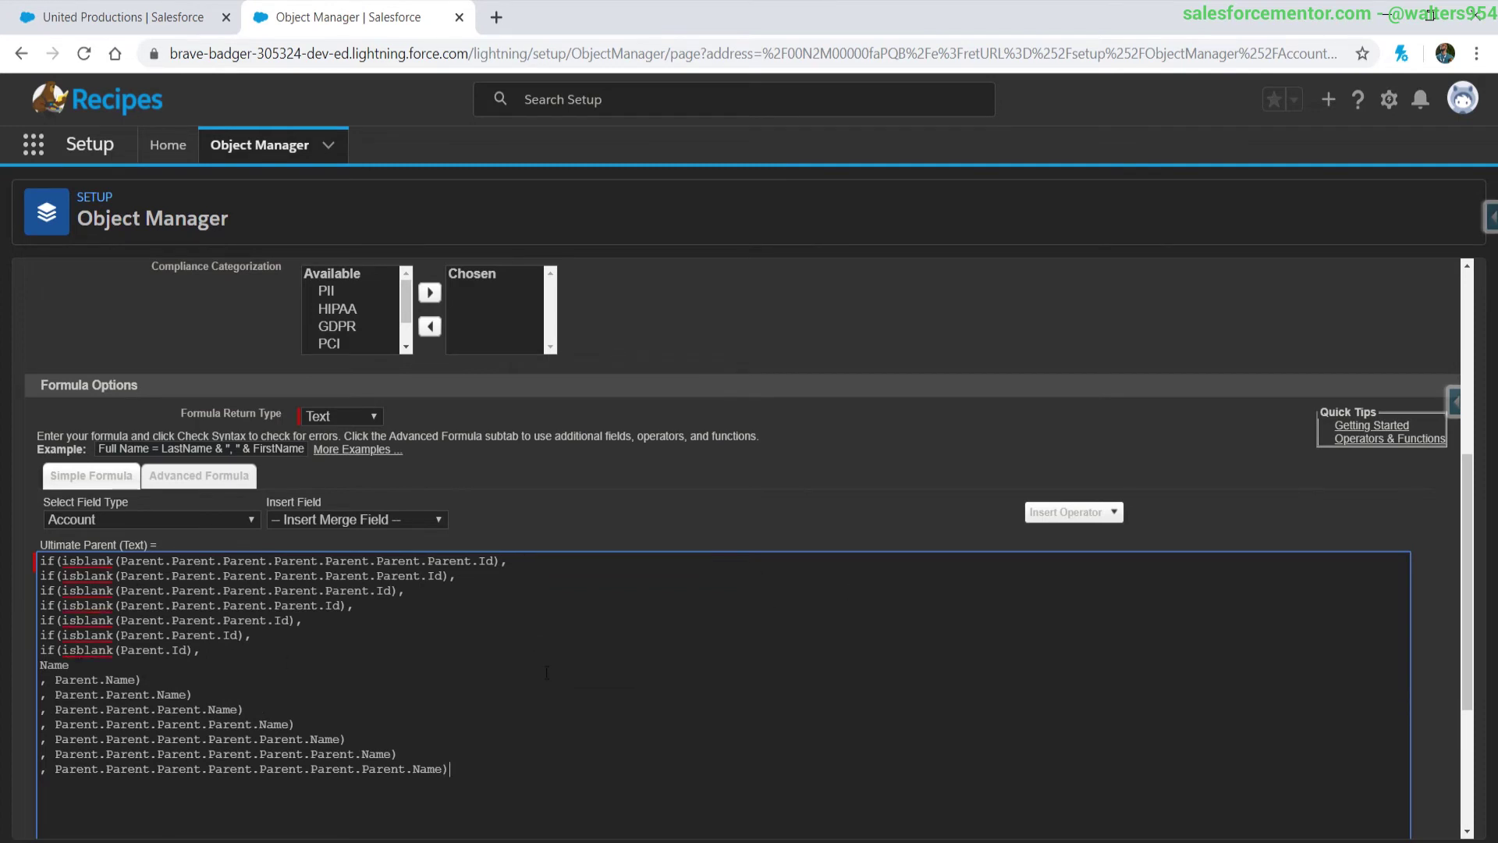
pyautogui.hotkey('ctrl', 'Home')
pyautogui.hotkey('shift', 'End')
pyautogui.hotkey('ctrl', 'c')
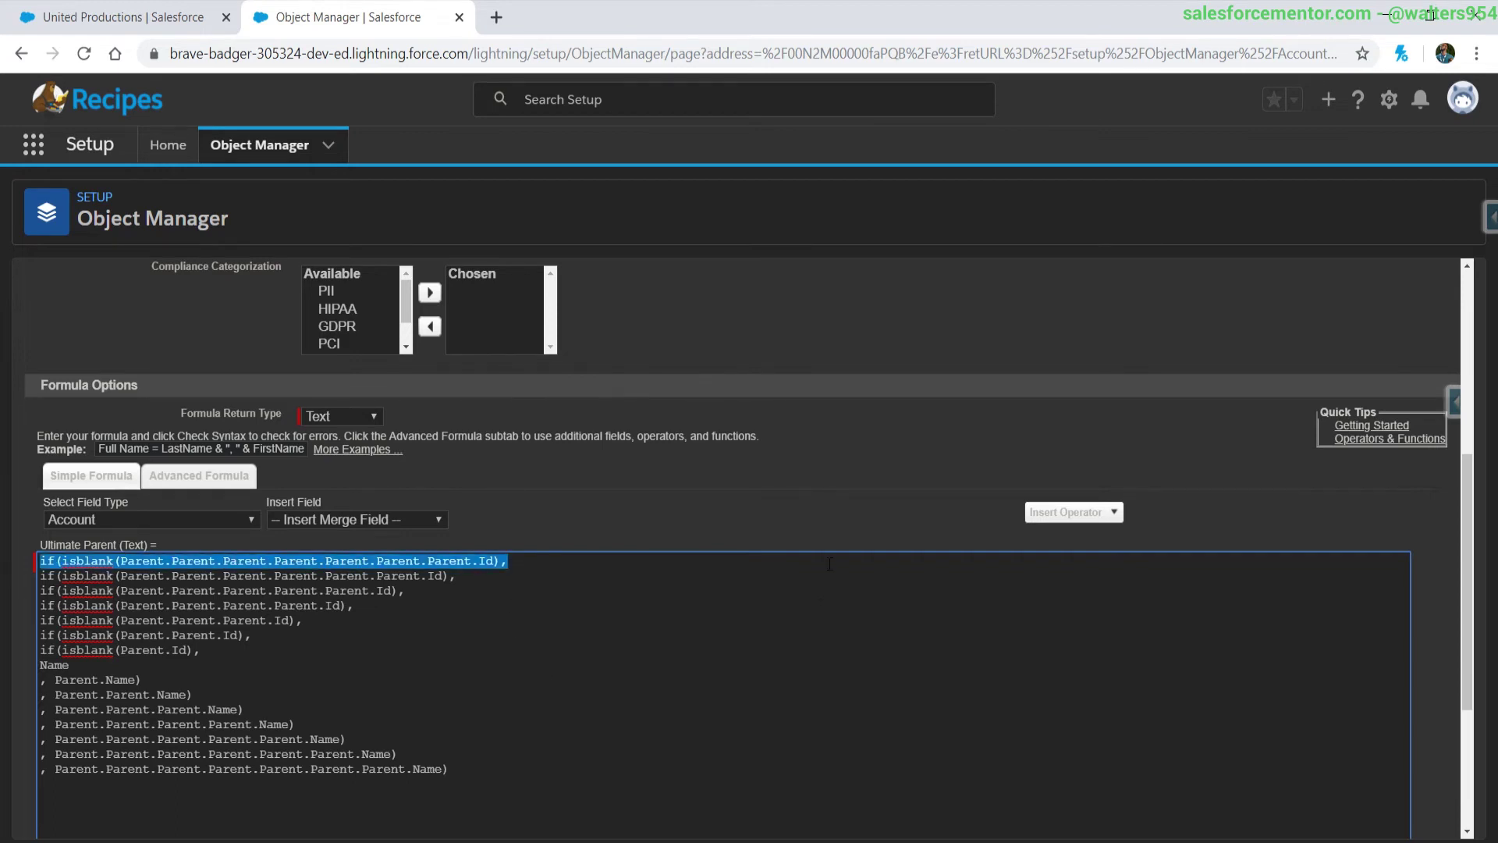
pyautogui.press('Home')
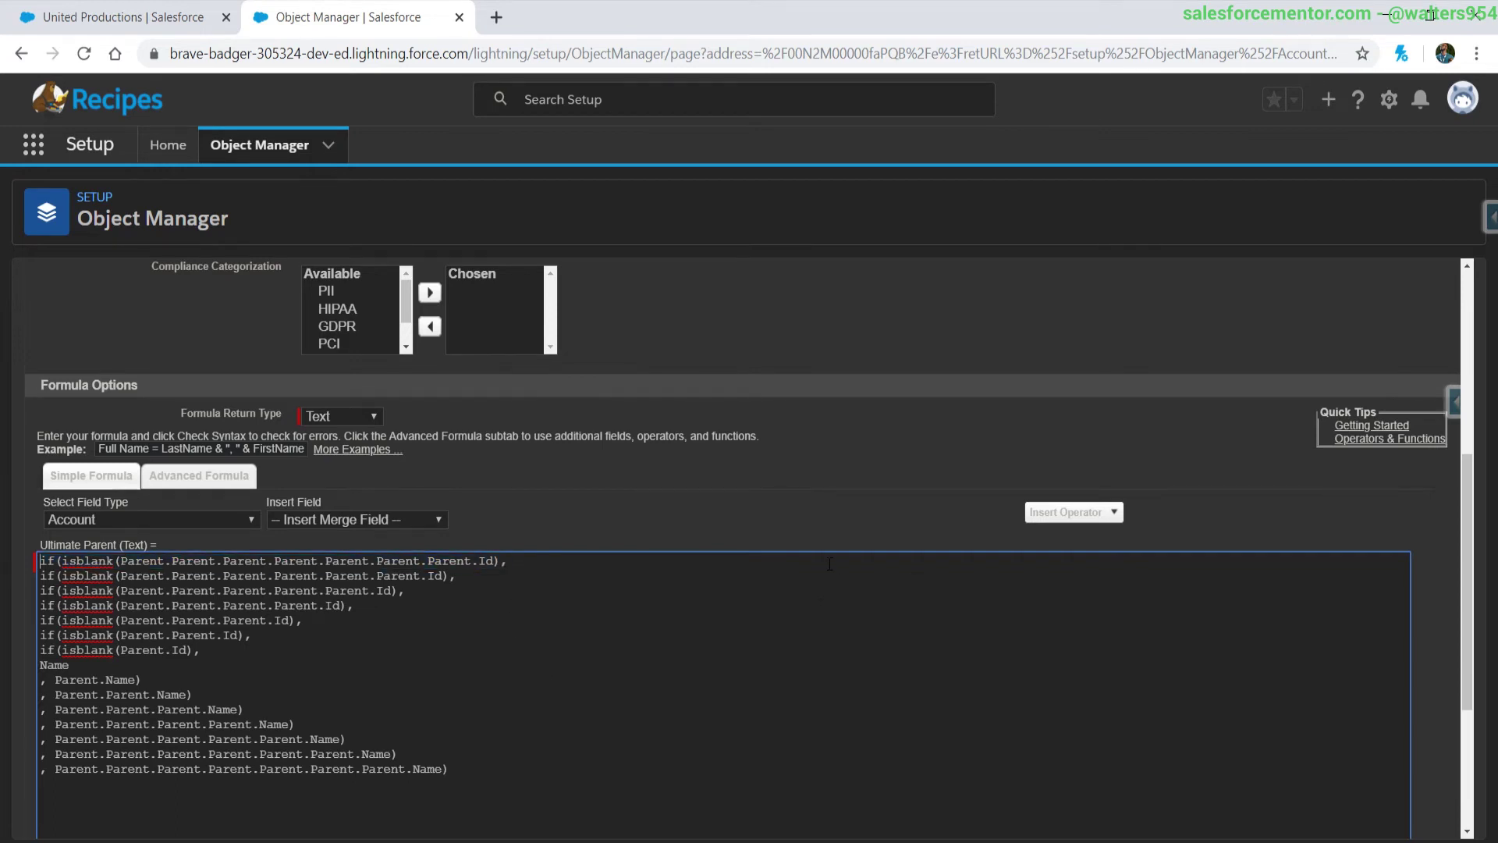
pyautogui.press('Return')
pyautogui.press('Up')
pyautogui.hotkey('ctrl', 'v')
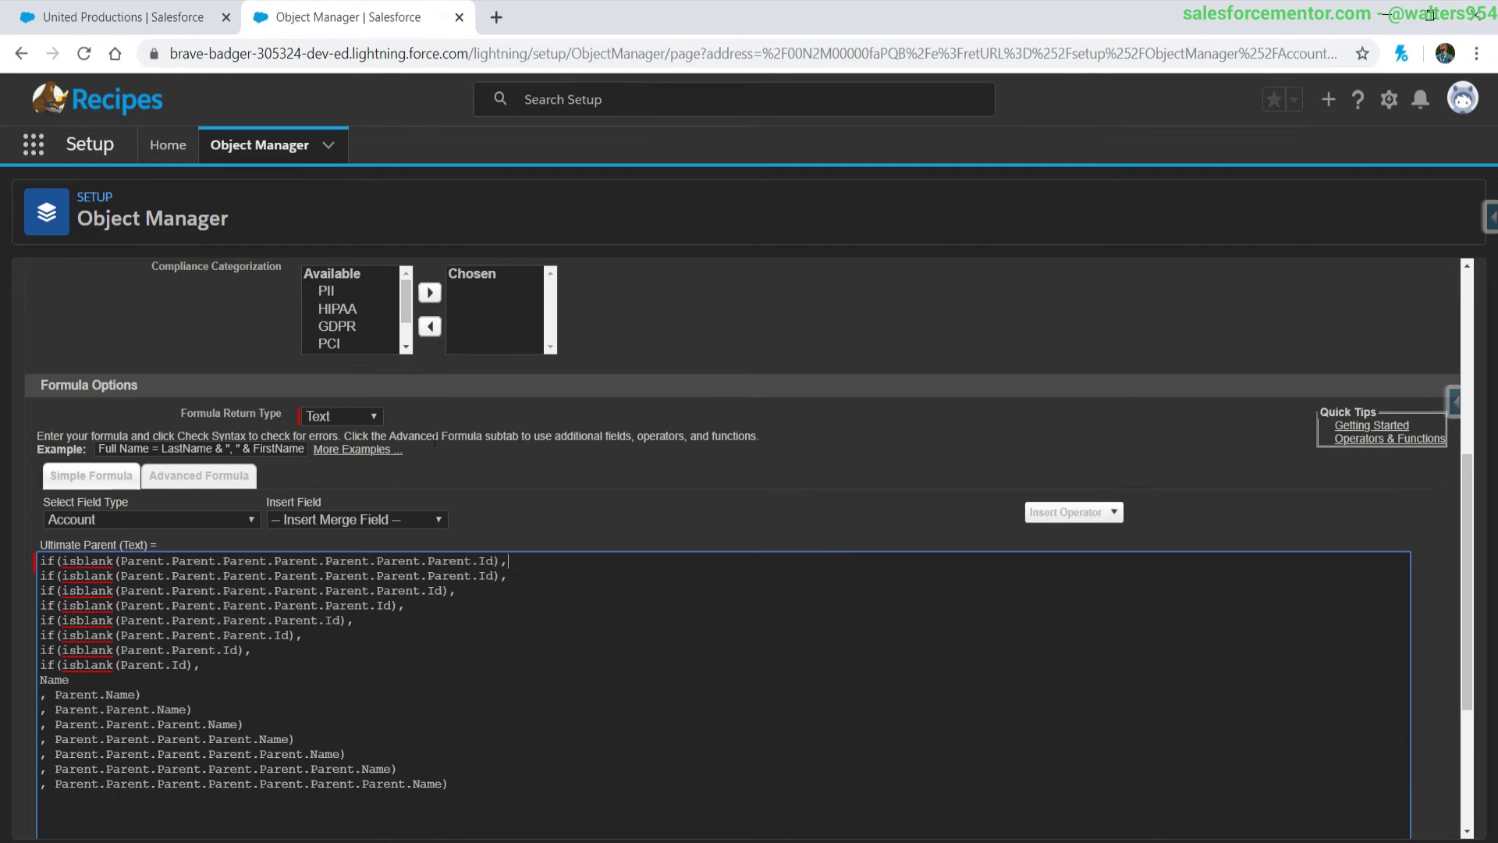
pyautogui.doubleClick(405, 560)
pyautogui.click(426, 560)
pyautogui.write('.Parent')
pyautogui.scroll(-2, 235, 664)
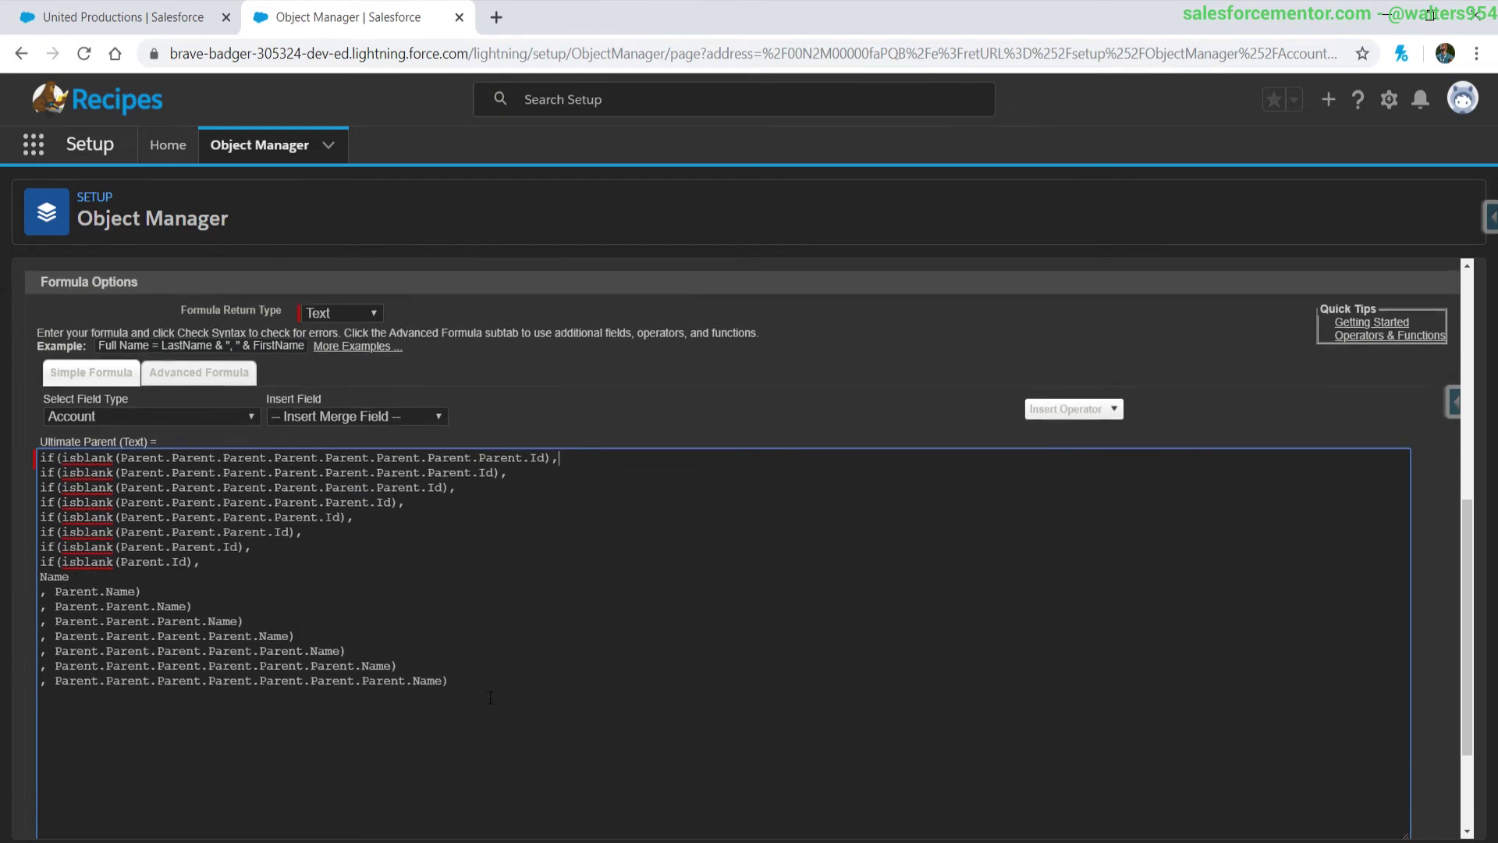
pyautogui.scroll(2, 508, 608)
pyautogui.press('End')
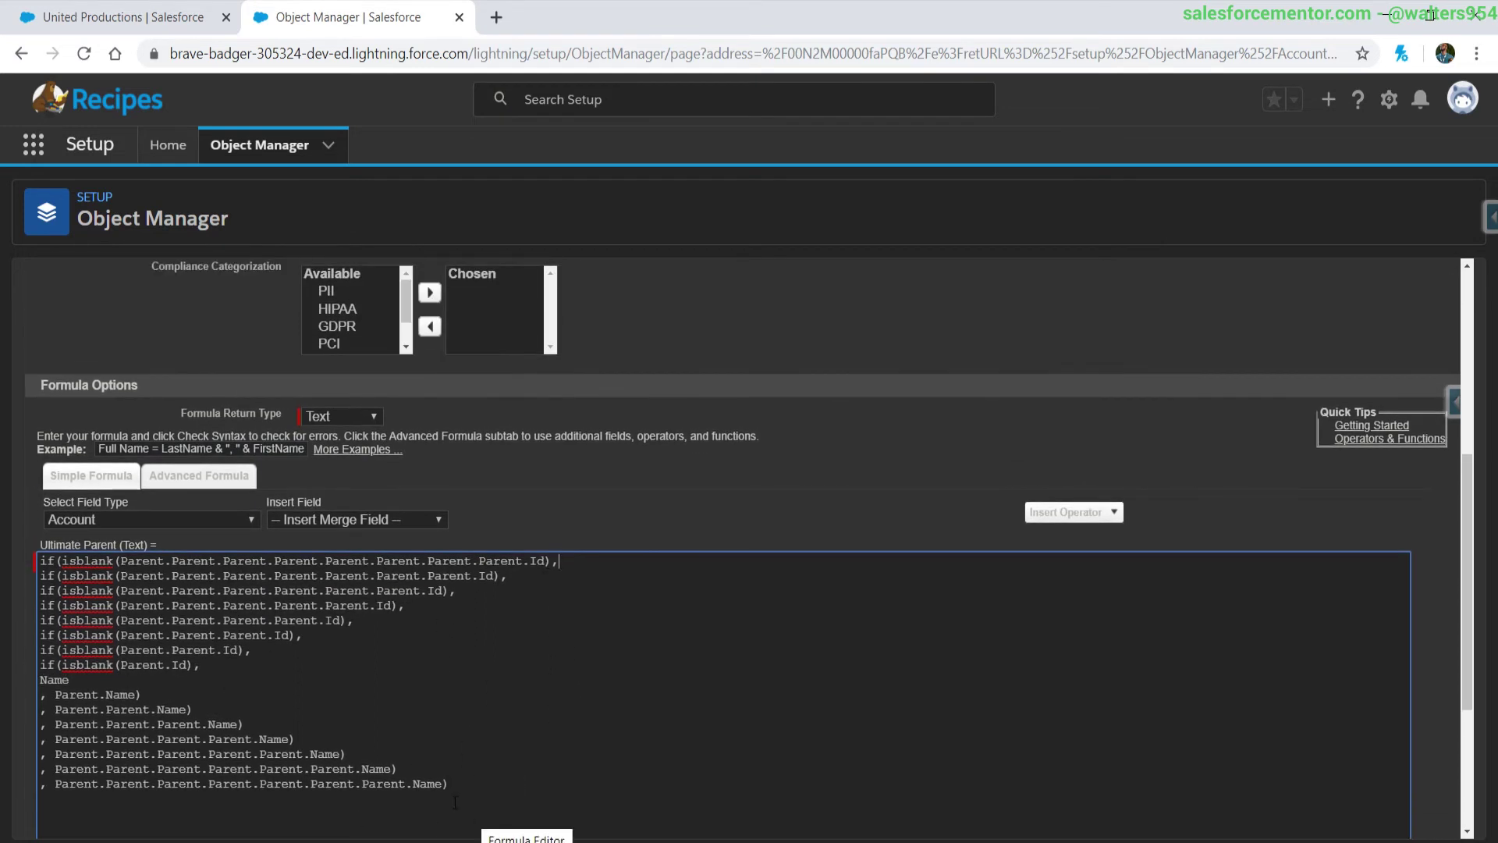
# Step: Duplicate the last formula line, adding one more Parent. to the copy
pyautogui.tripleClick(496, 780)
pyautogui.hotkey('ctrl', 'c')
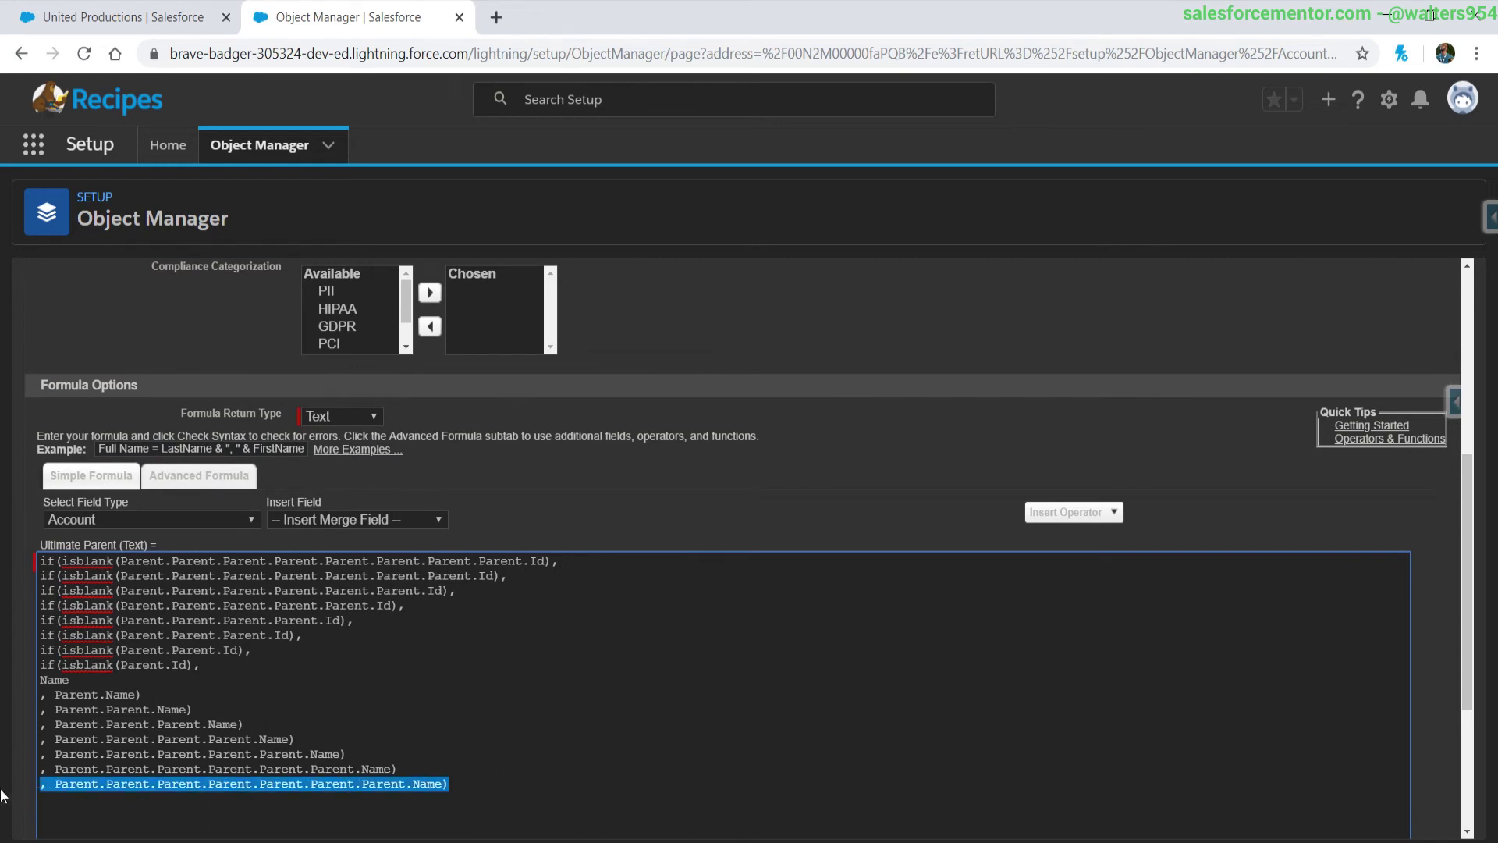
pyautogui.click(510, 775)
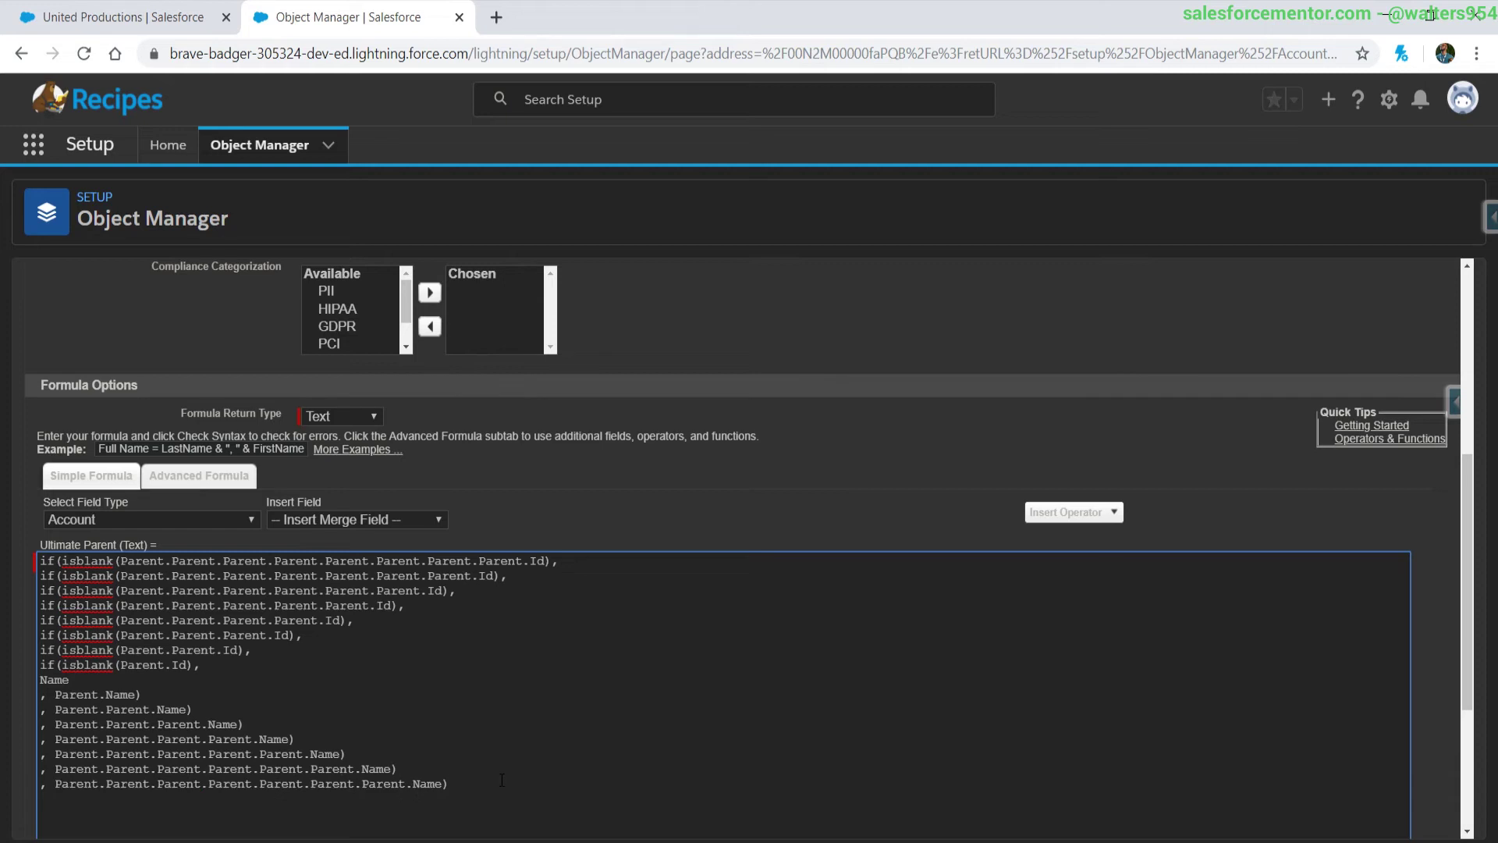
pyautogui.hotkey('ctrl', 'v')
pyautogui.doubleClick(76, 783)
pyautogui.hotkey('ctrl', 'c')
pyautogui.click(55, 798)
pyautogui.hotkey('ctrl', 'v')
pyautogui.write('.')
pyautogui.scroll(5, 542, 251)
# Step: Quick Save the formula and reload United Productions to see Ultimate Parent read Parent Level 7
pyautogui.click(515, 346)
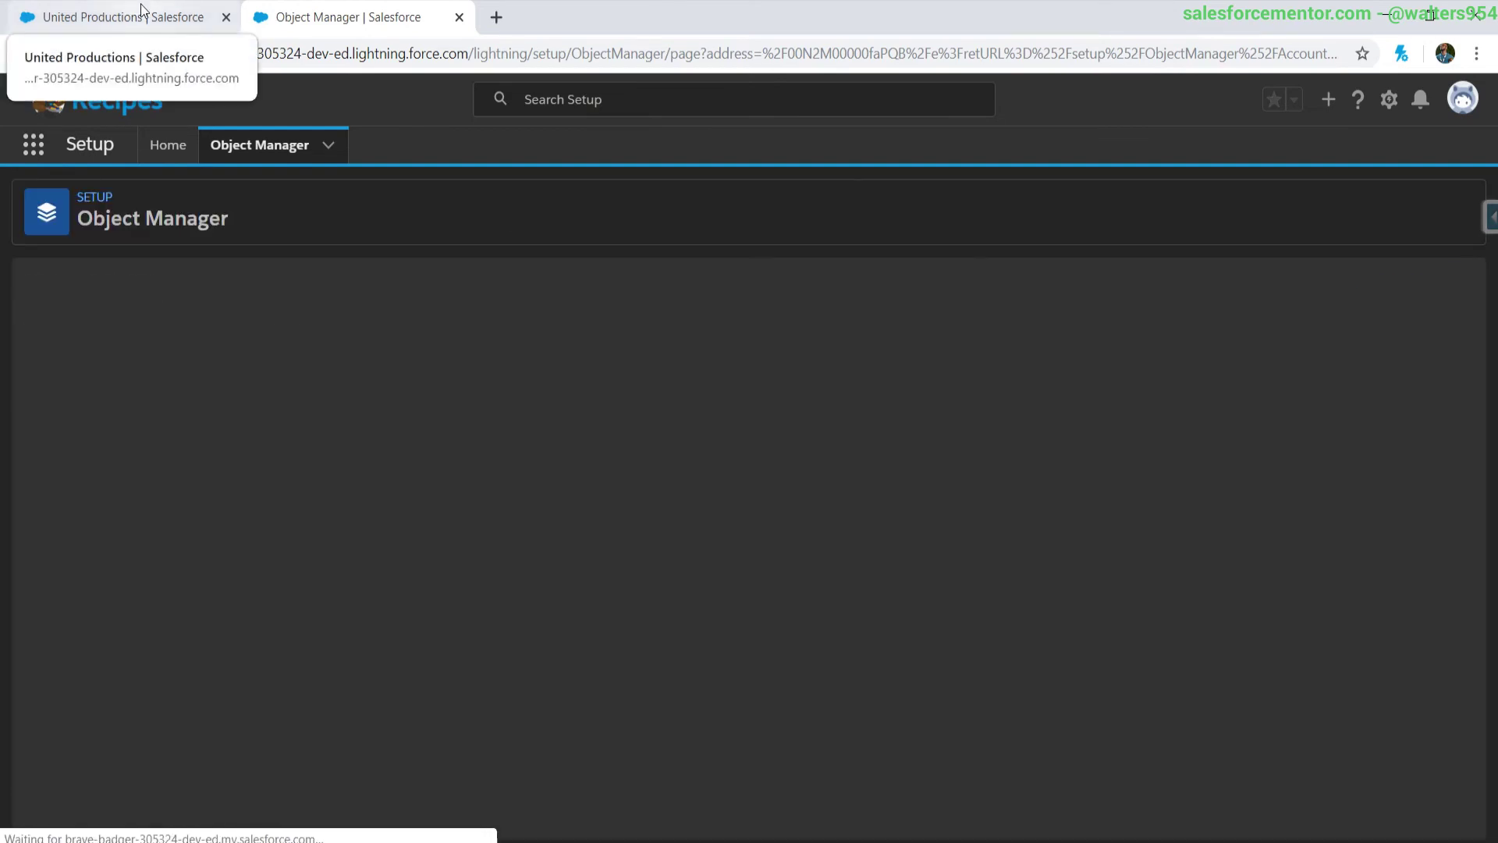
pyautogui.hotkey('ctrl', 'shift', 'Tab')
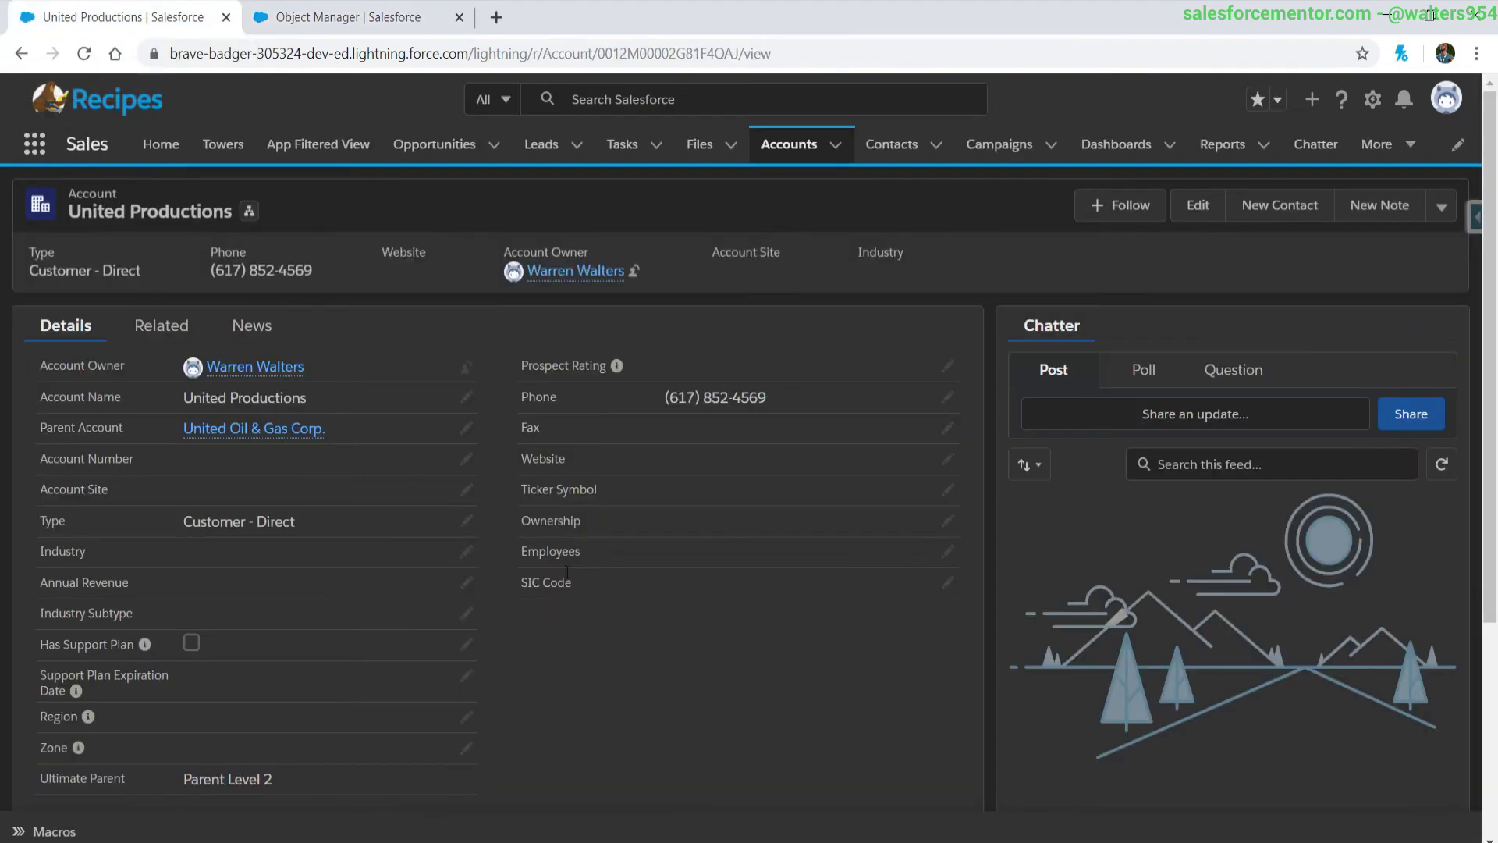
pyautogui.scroll(-1, 623, 627)
pyautogui.press('F5')
pyautogui.scroll(-1, 349, 666)
pyautogui.moveTo(261, 675); pyautogui.dragTo(320, 677)
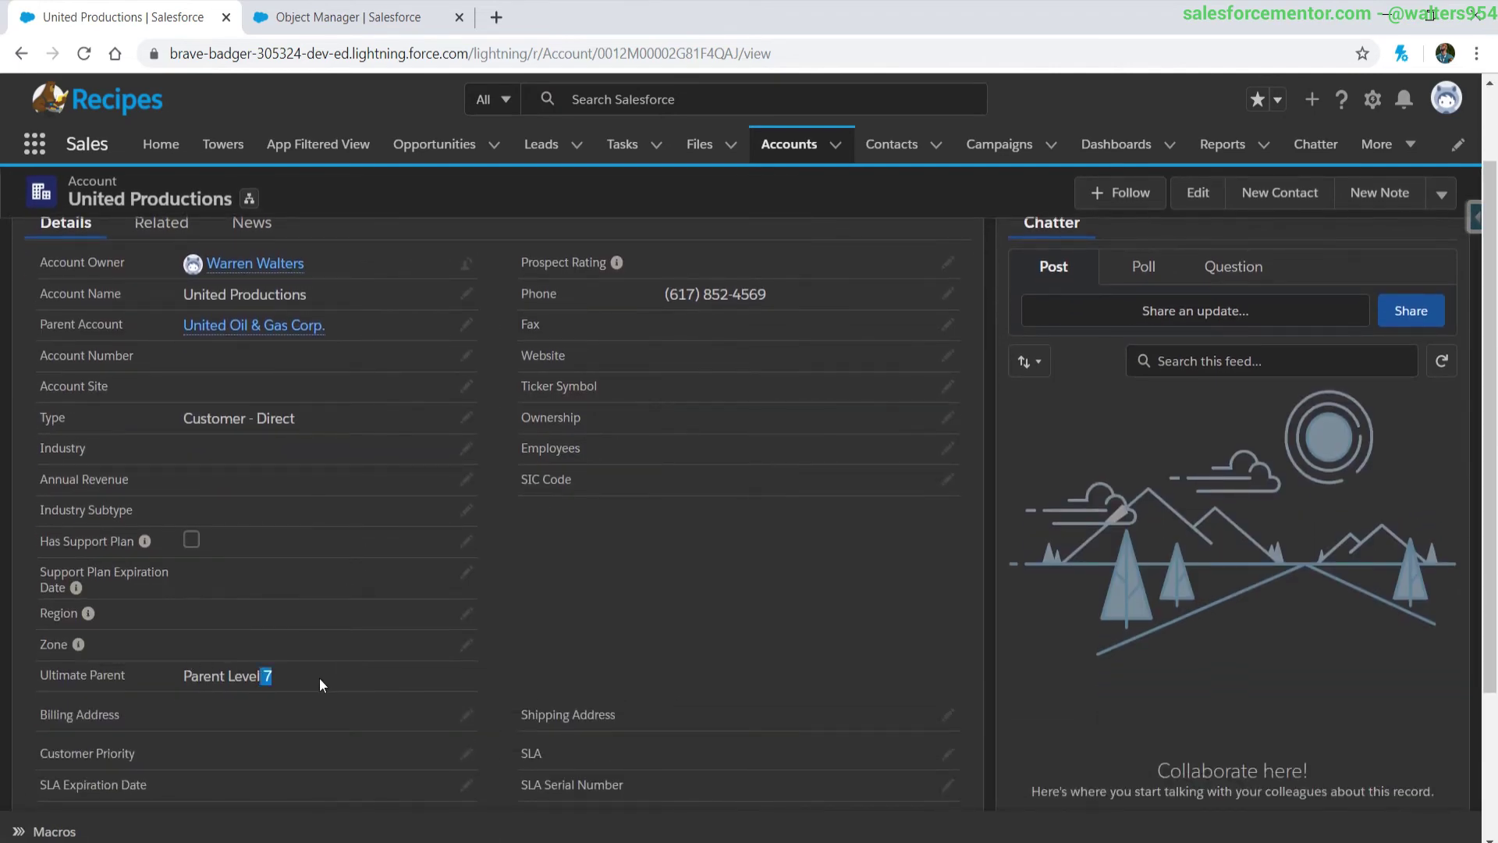
# Step: Duplicate the first if(isblank()) line at the top of the Ultimate Parent formula
pyautogui.click(349, 17)
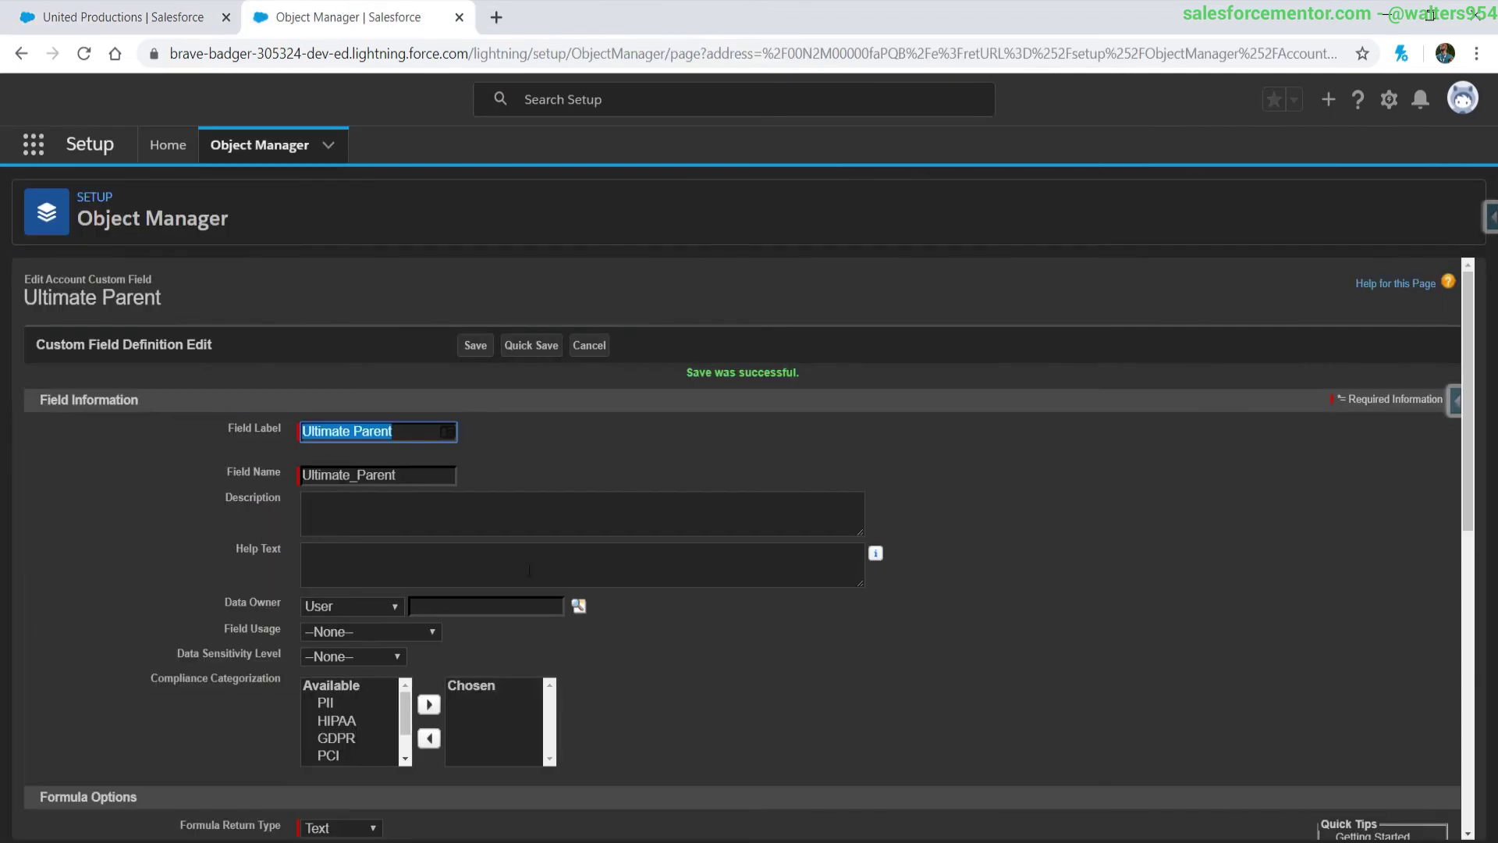
pyautogui.scroll(-5, 562, 619)
pyautogui.moveTo(559, 457); pyautogui.dragTo(39, 457)
pyautogui.press('Left')
pyautogui.press('Return')
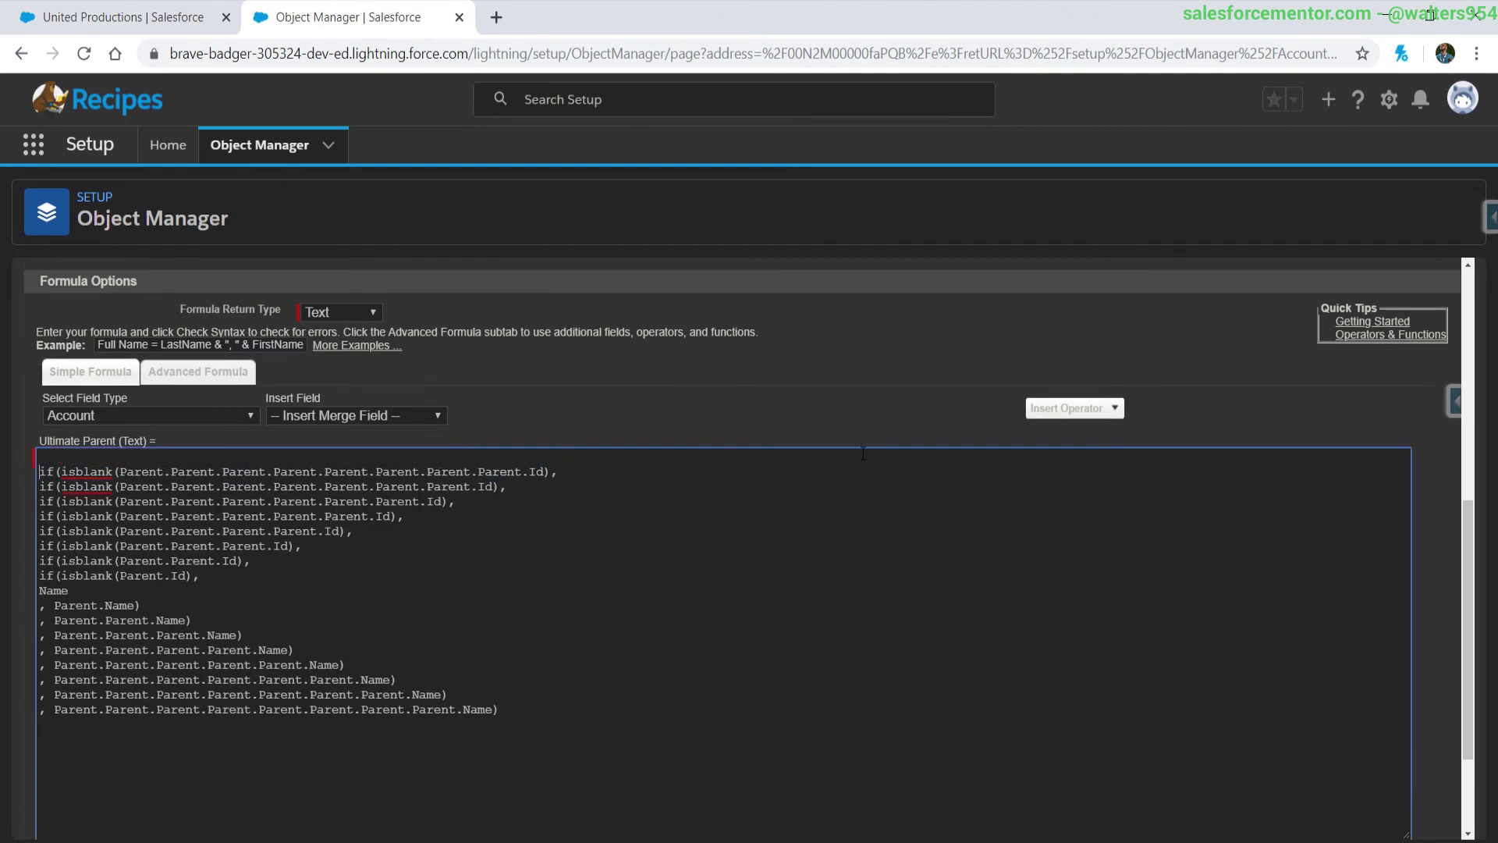
pyautogui.hotkey('ctrl', 'v')
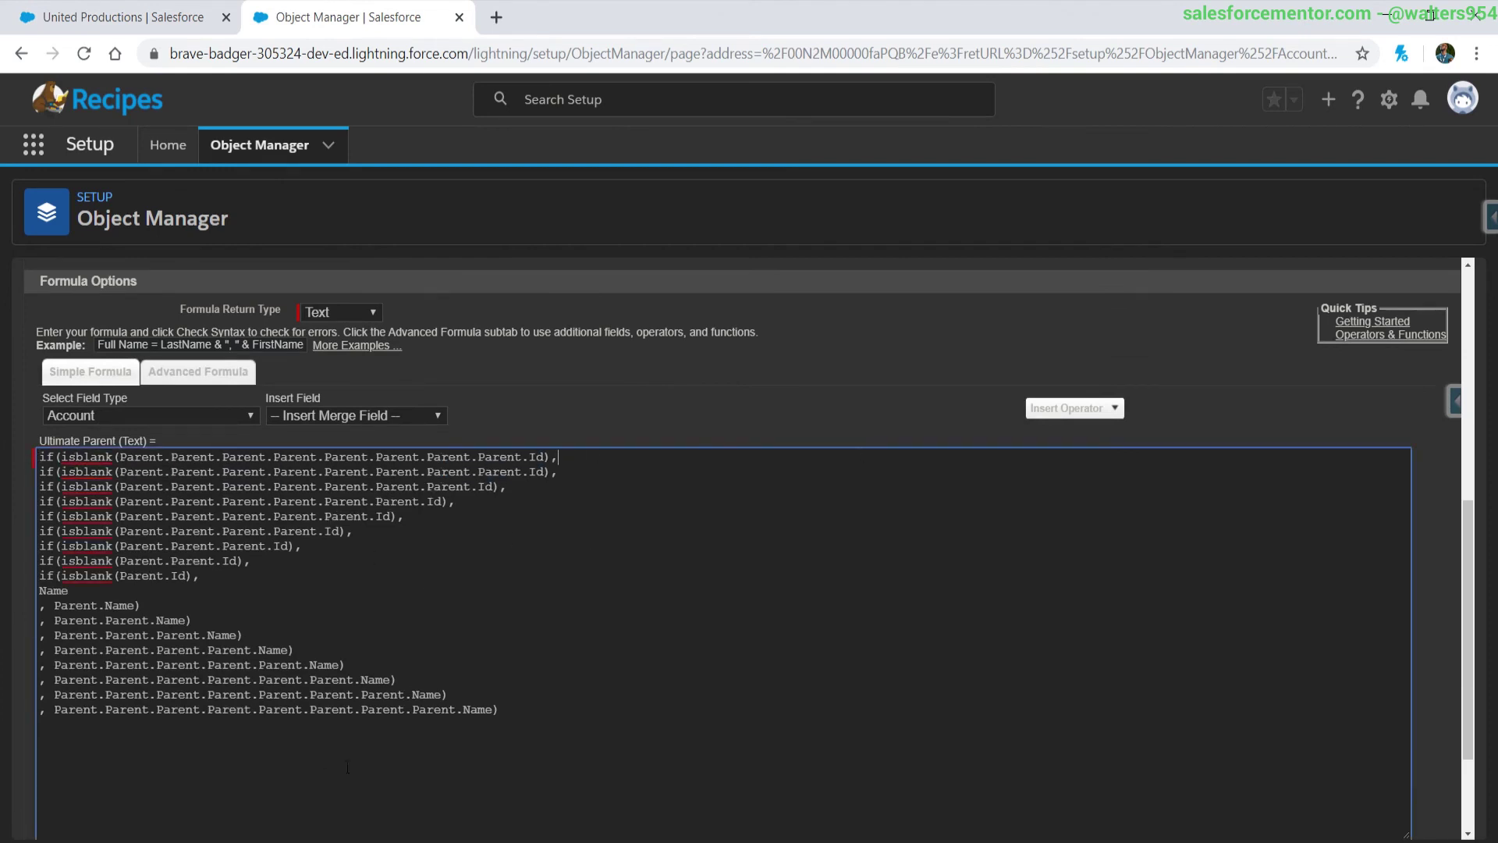
# Step: Duplicate the last Name line and add one more Parent to the new first and last lines
pyautogui.tripleClick(508, 710)
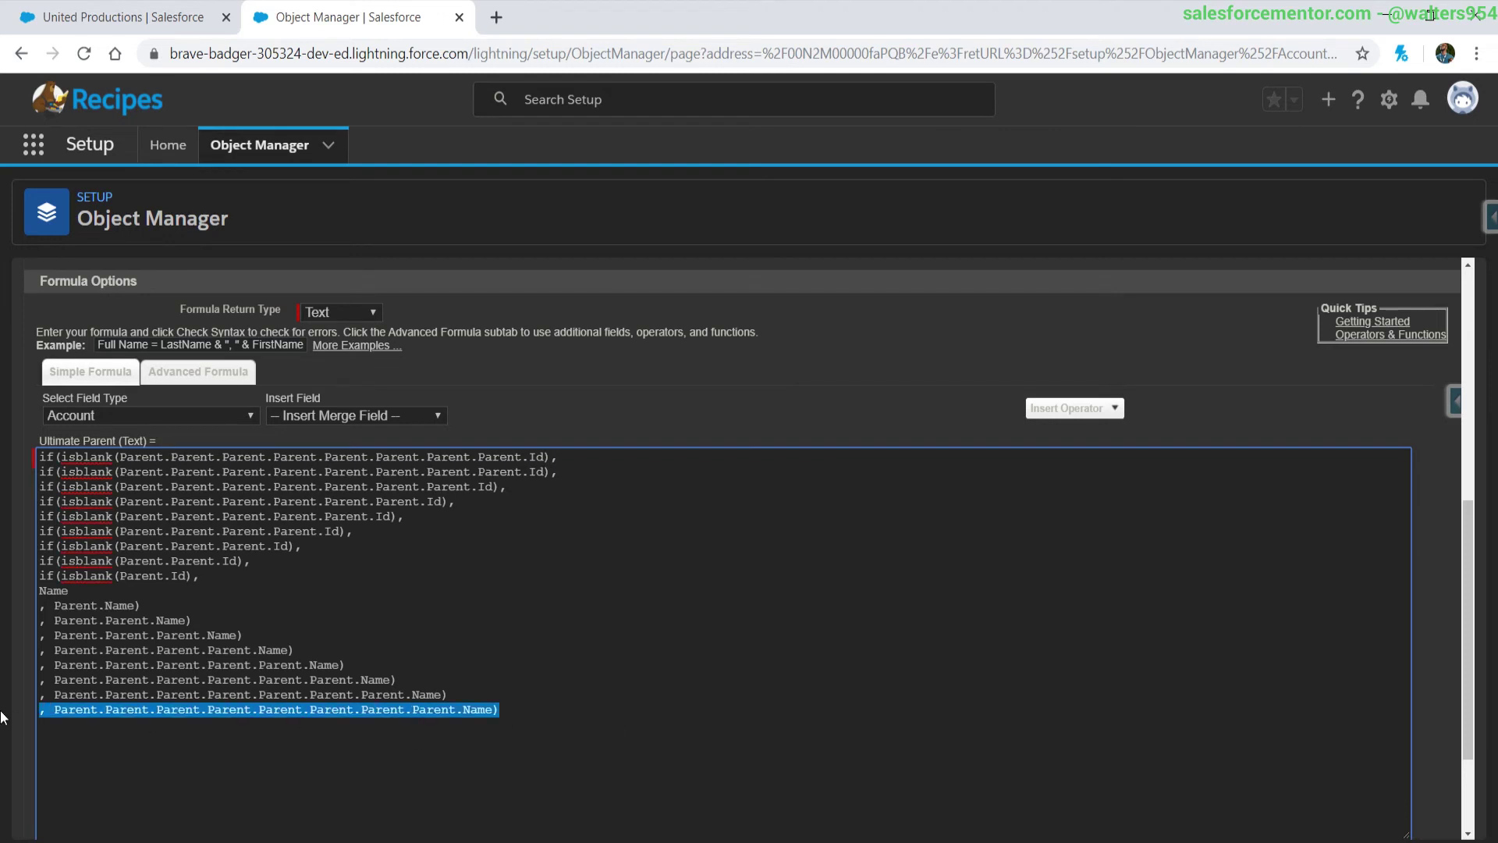
pyautogui.click(525, 709)
pyautogui.press('Return')
pyautogui.hotkey('ctrl', 'v')
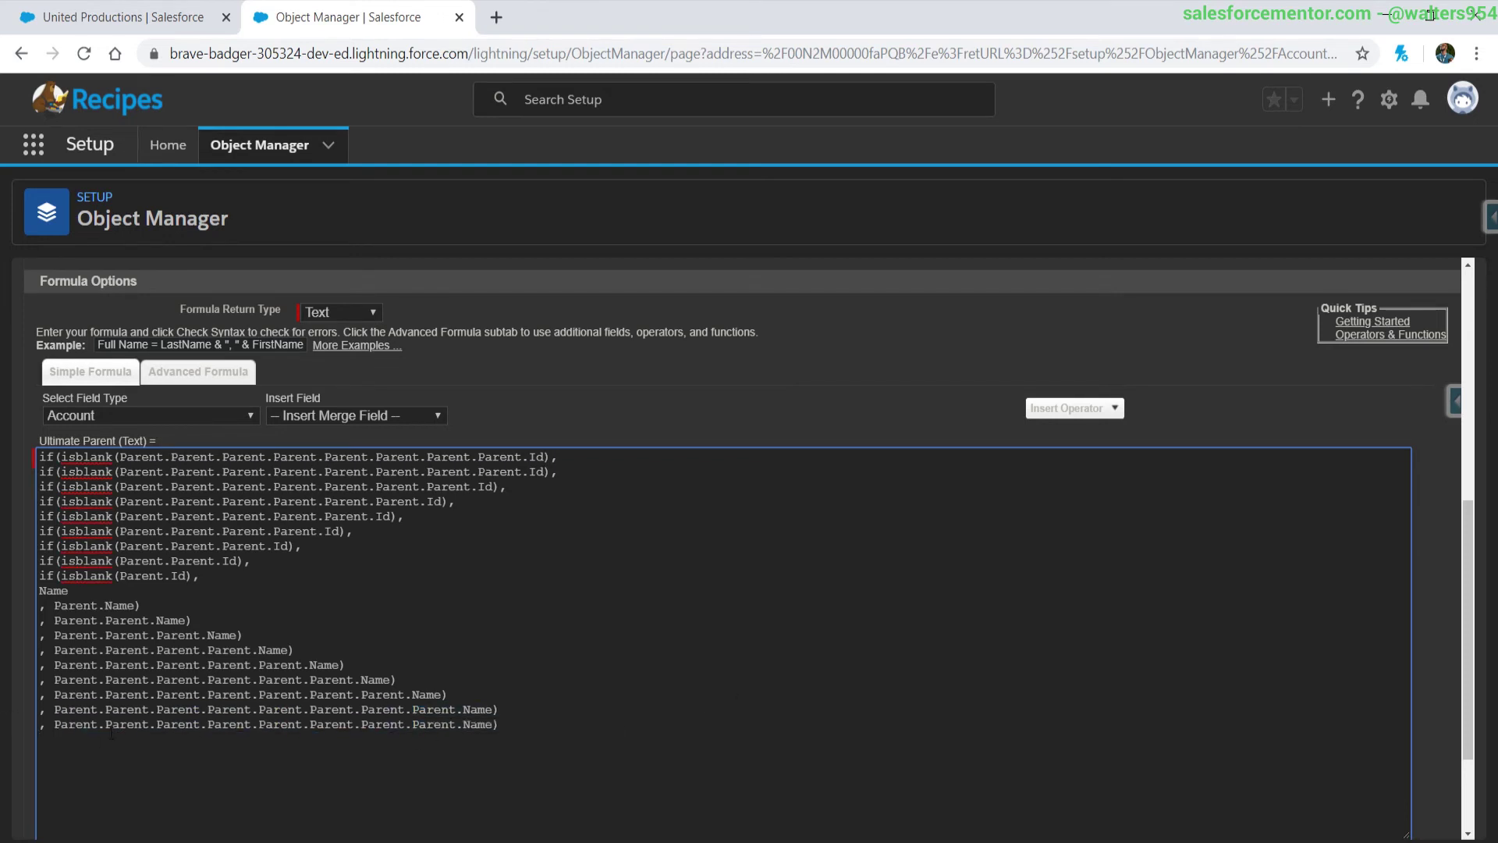
pyautogui.doubleClick(80, 709)
pyautogui.click(58, 724)
pyautogui.hotkey('ctrl', 'v')
pyautogui.write('.')
pyautogui.click(171, 457)
pyautogui.hotkey('ctrl', 'v')
pyautogui.scroll(7, 724, 587)
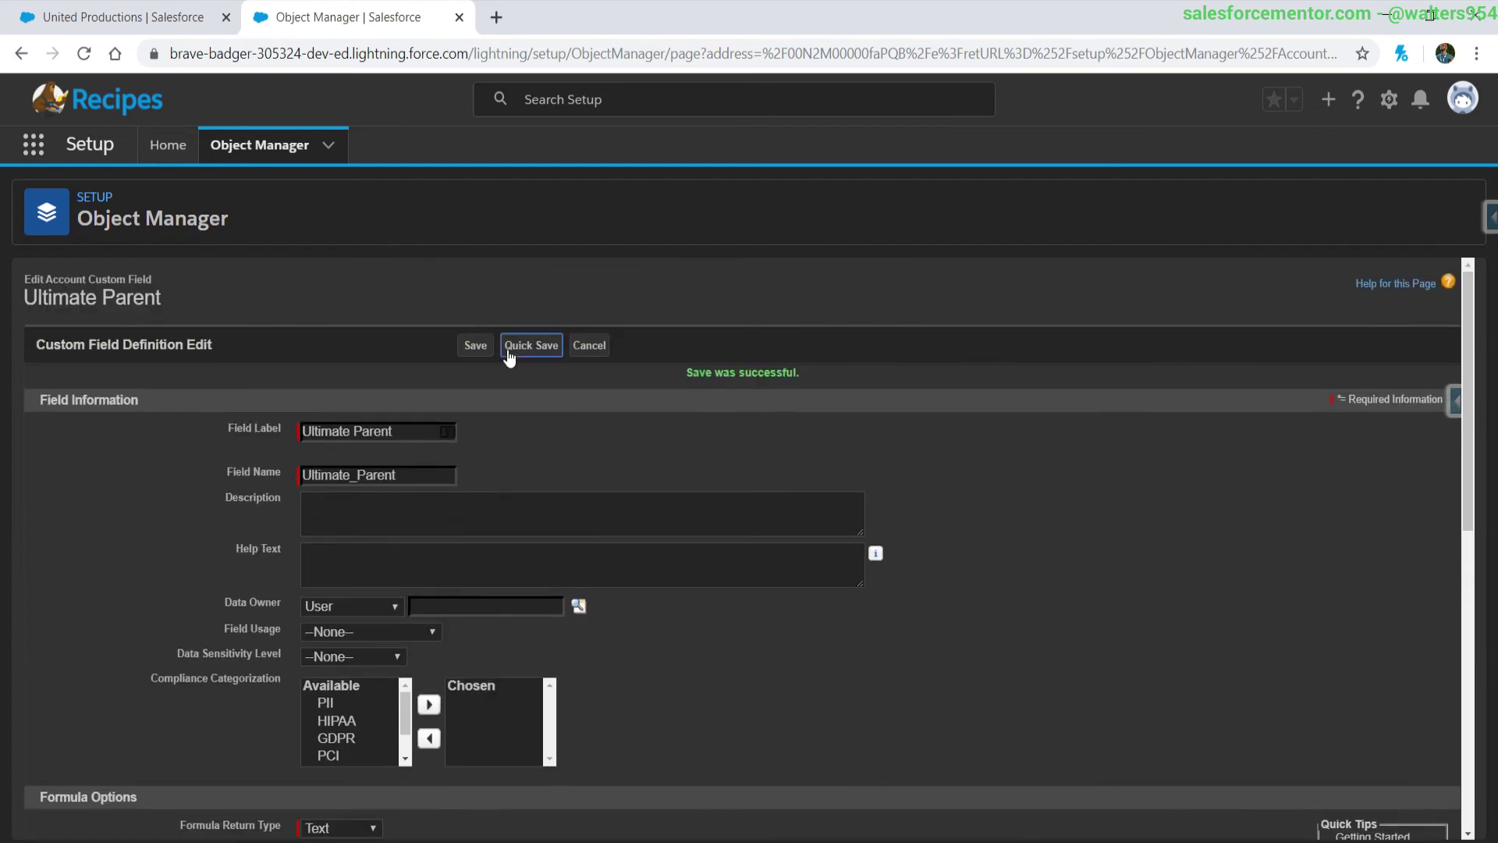
# Step: Quick Save the formula and reload United Productions, which still shows Parent Level 7
pyautogui.click(590, 345)
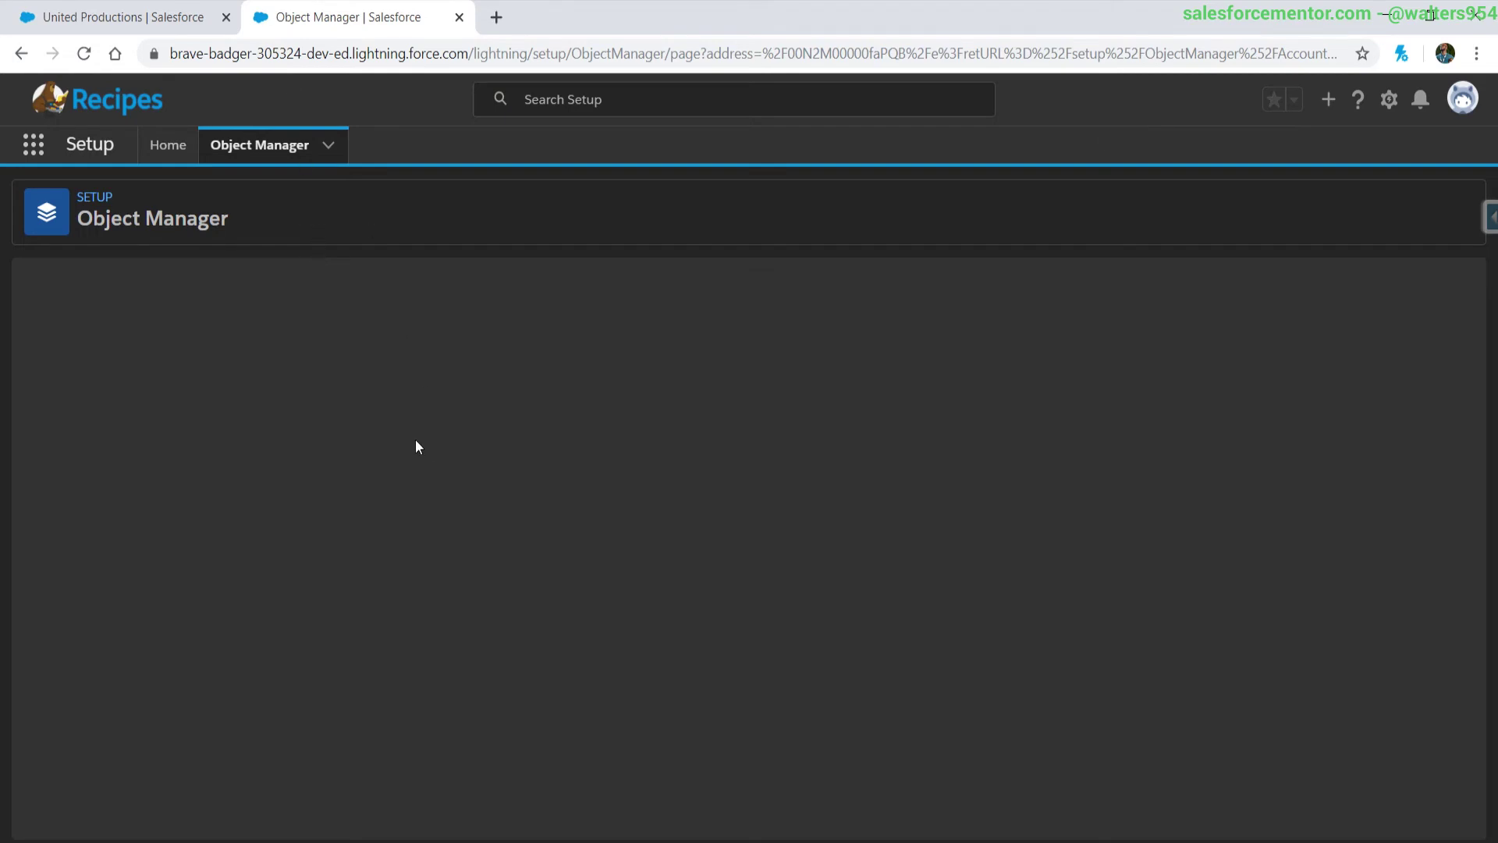
pyautogui.click(131, 11)
pyautogui.click(86, 53)
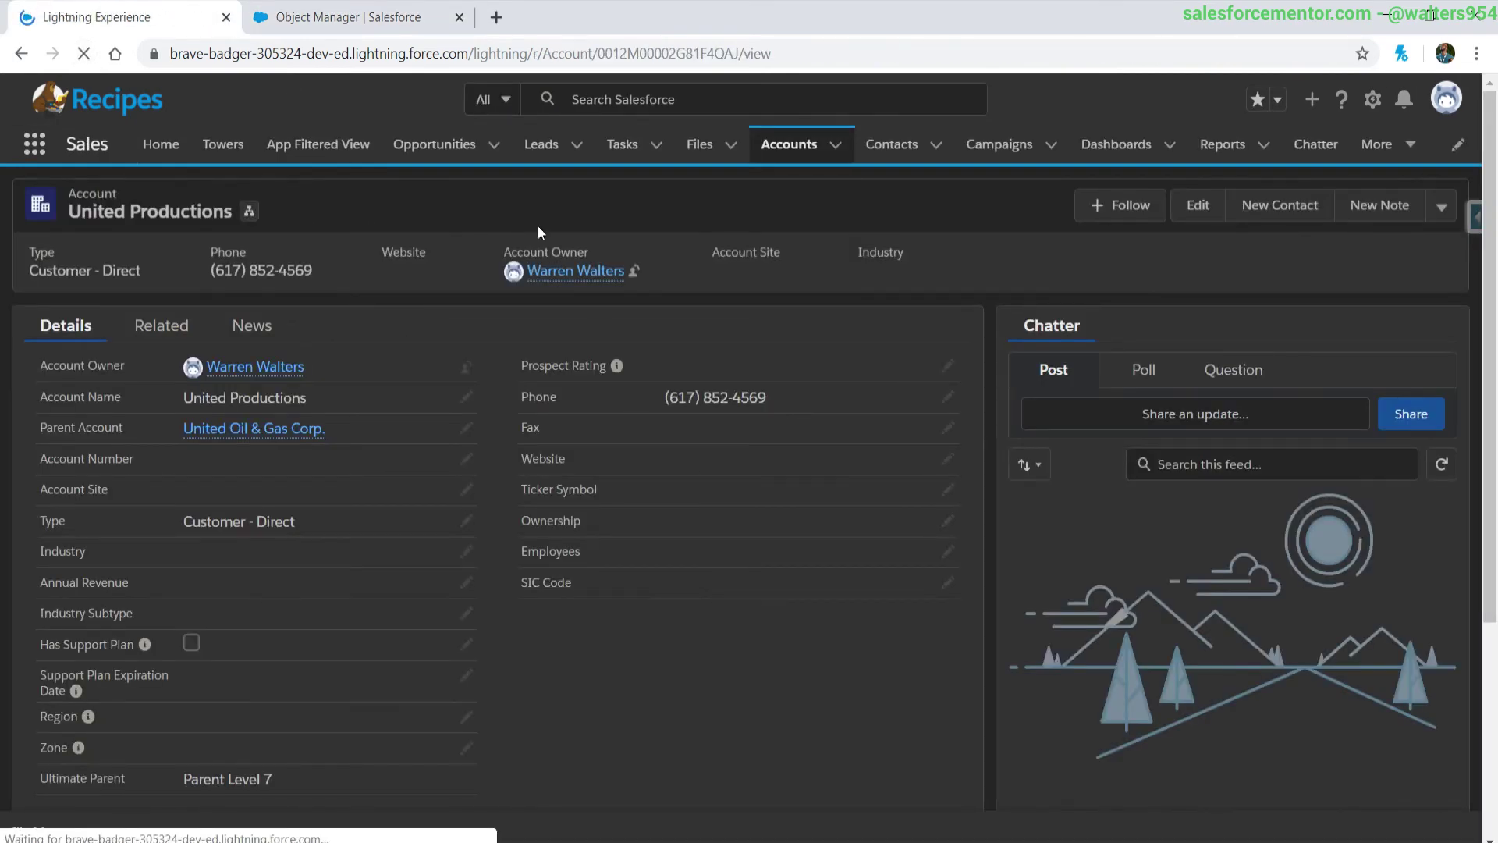
pyautogui.click(355, 12)
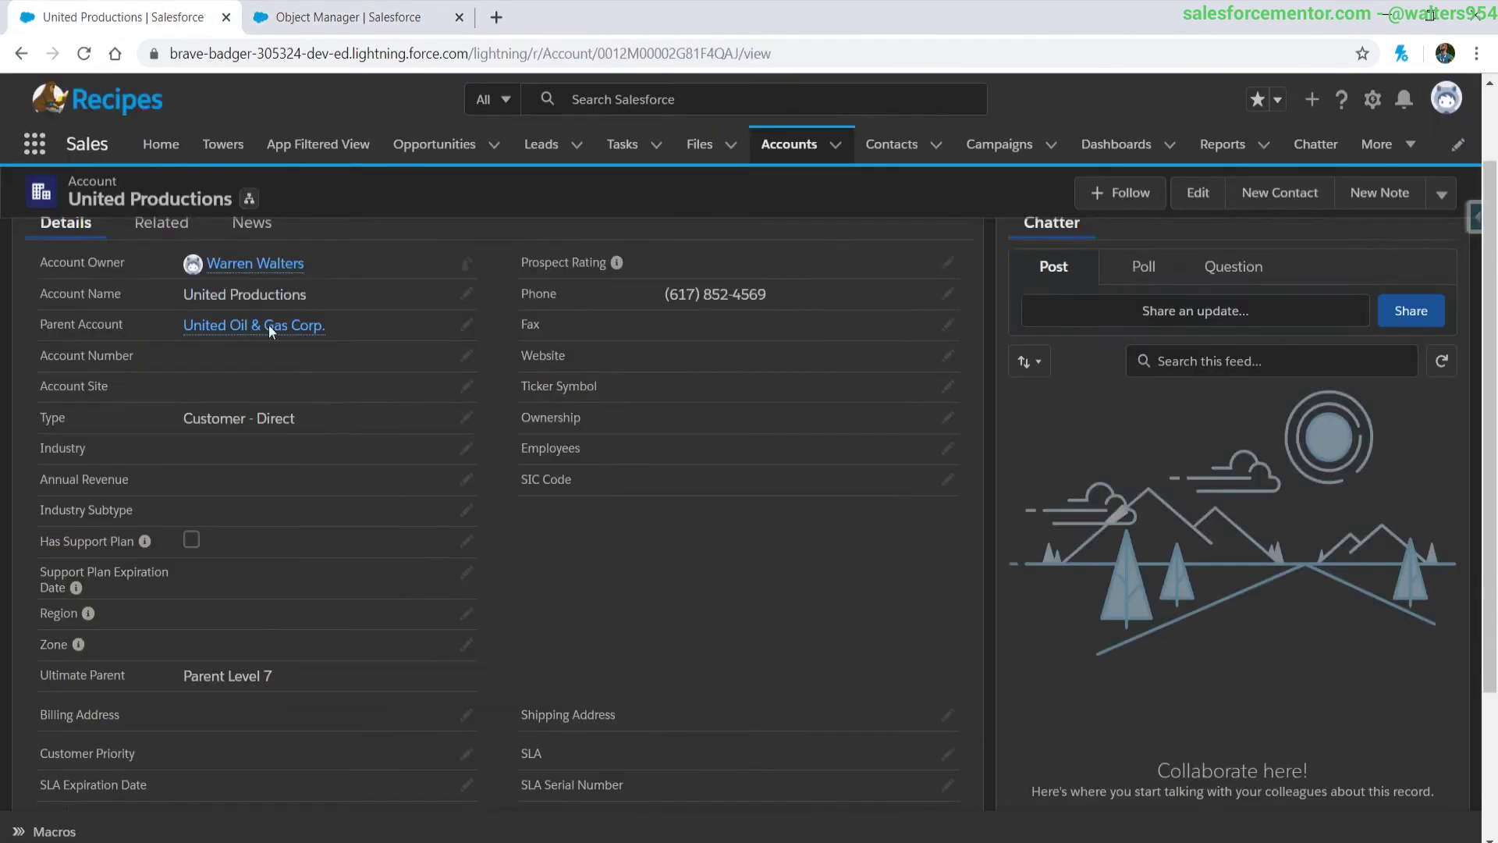
pyautogui.scroll(-3, 173, 477)
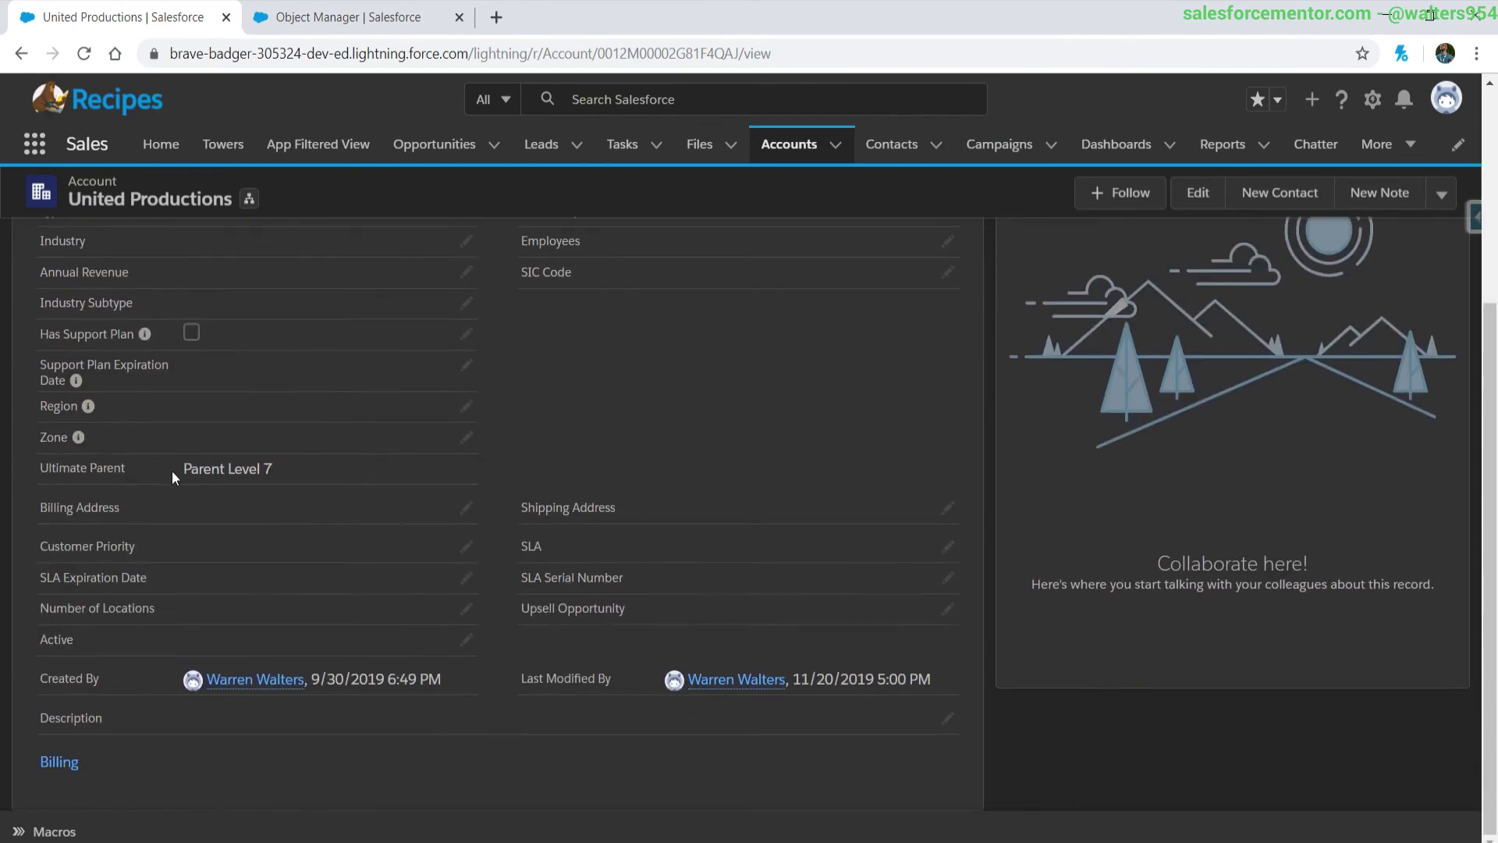
# Step: Duplicate the first if line and last Name line, adding Parent.Parent to the new last line
pyautogui.click(328, 16)
pyautogui.scroll(-7, 526, 715)
pyautogui.scroll(1, 526, 714)
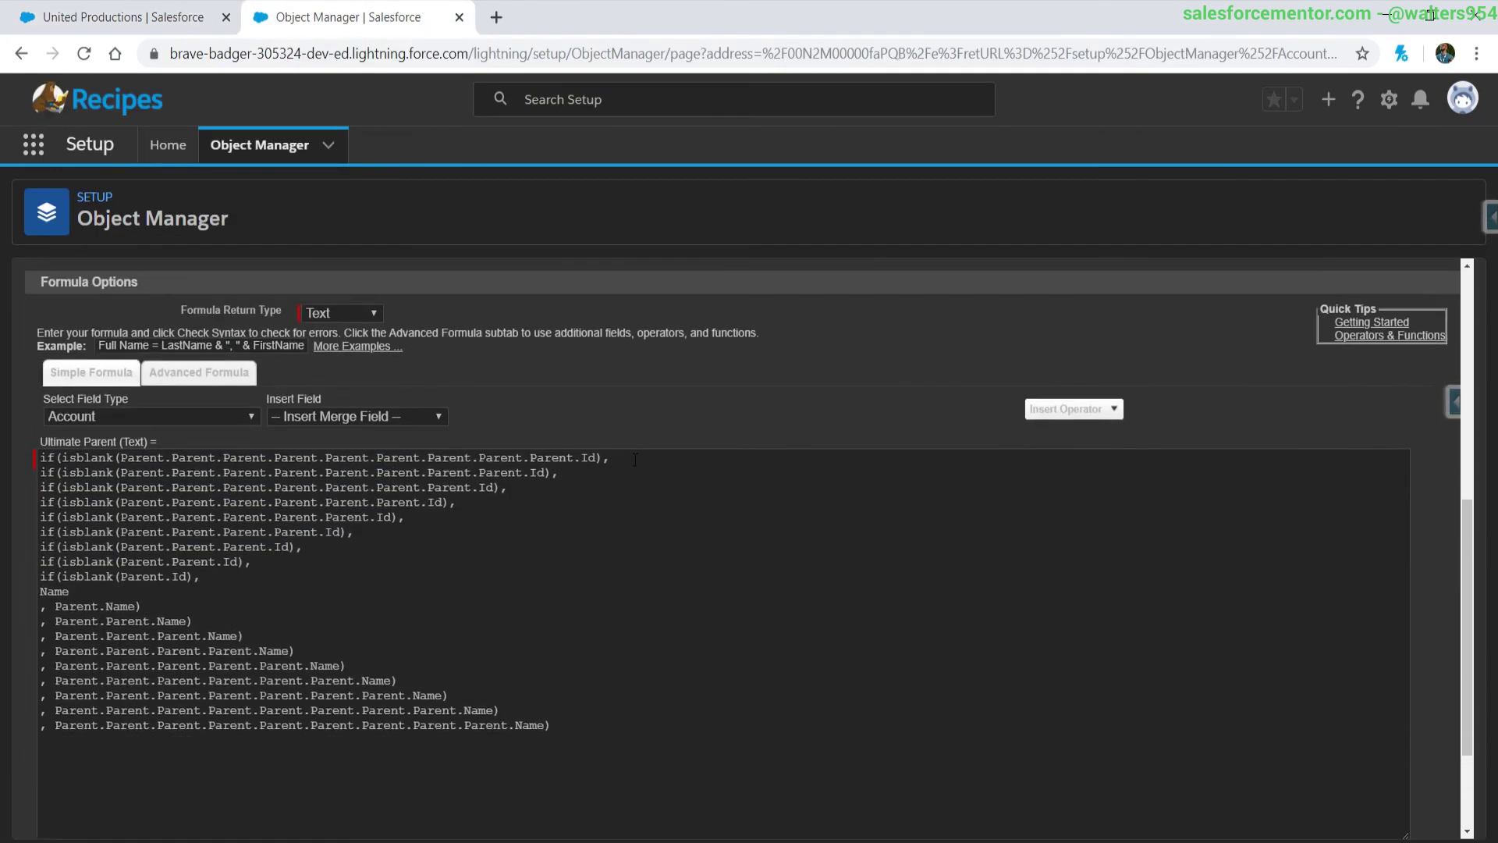
pyautogui.moveTo(611, 457); pyautogui.dragTo(9, 453)
pyautogui.hotkey('ctrl', 'c')
pyautogui.press('Home')
pyautogui.press('Return')
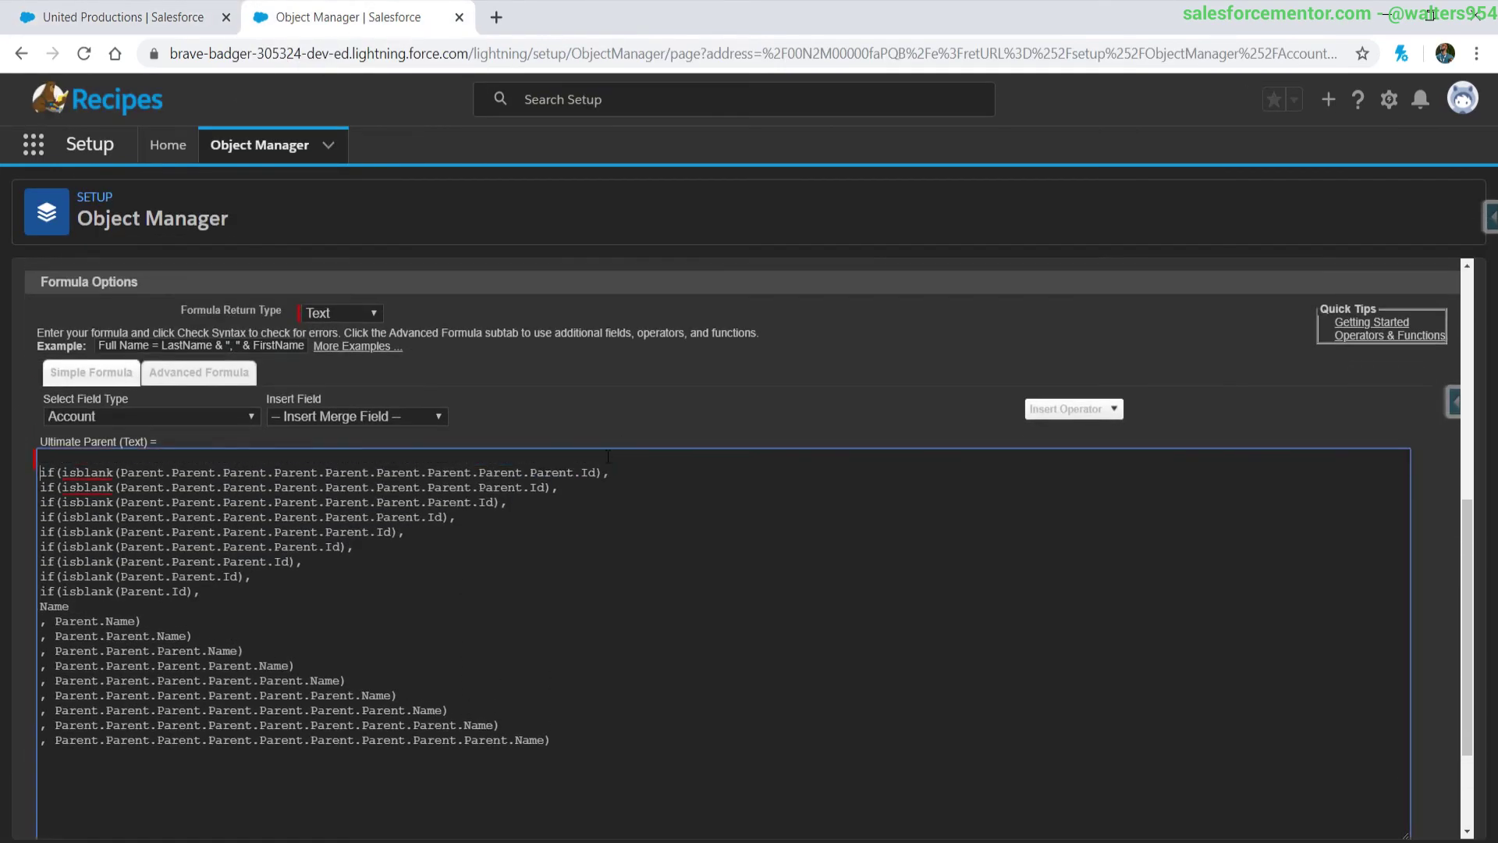
pyautogui.hotkey('ctrl', 'v')
pyautogui.moveTo(552, 740); pyautogui.dragTo(4, 742)
pyautogui.hotkey('ctrl', 'c')
pyautogui.press('End')
pyautogui.press('Return')
pyautogui.hotkey('ctrl', 'v')
pyautogui.doubleClick(78, 755)
pyautogui.write('Parent.Parent')
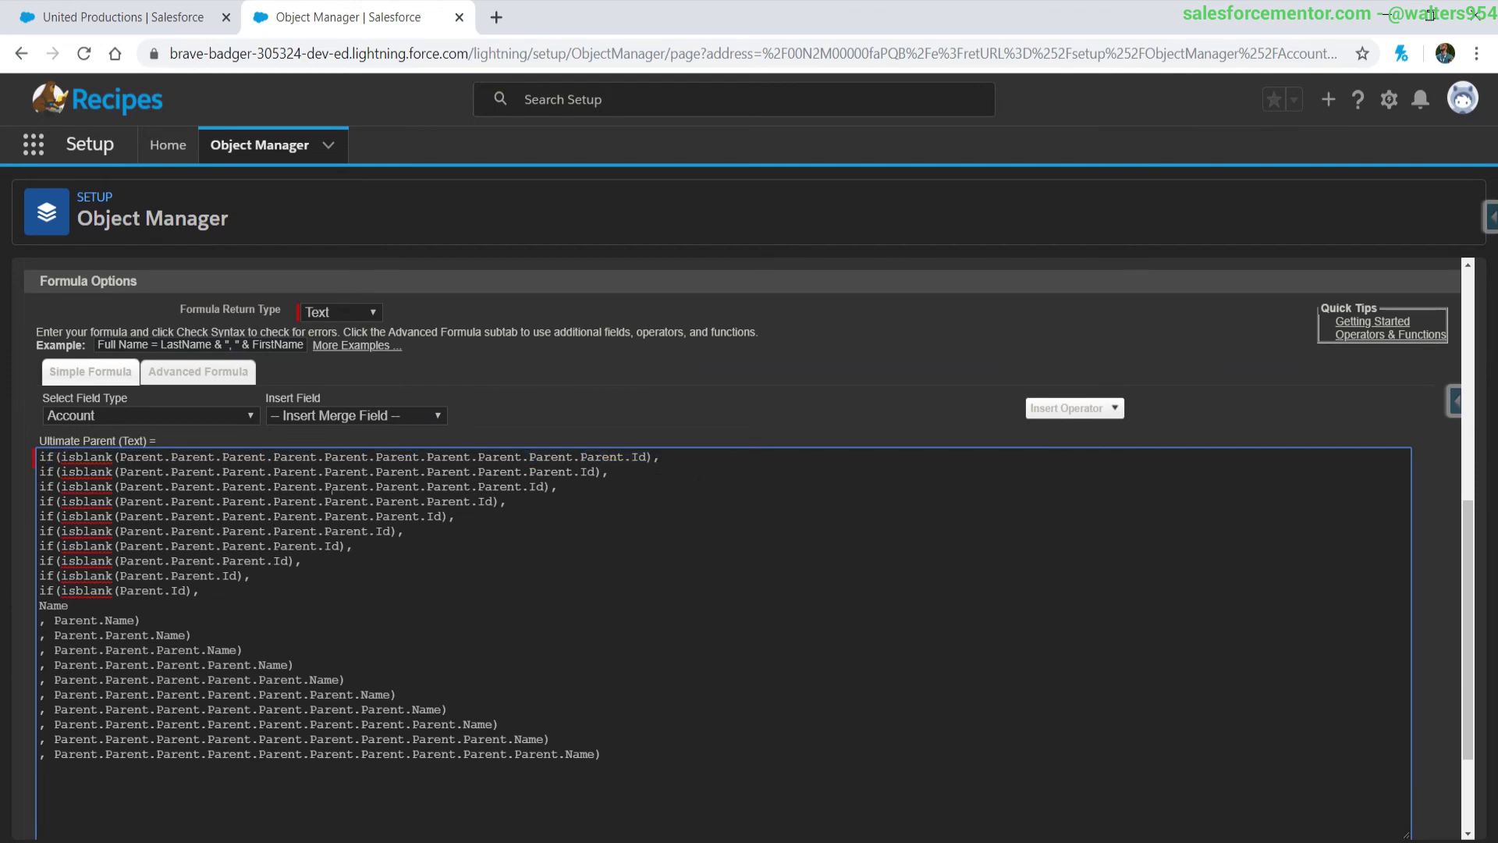
# Step: Duplicate the first nested if line again at the top of the formula
pyautogui.moveTo(660, 456); pyautogui.dragTo(38, 456)
pyautogui.hotkey('ctrl', 'c')
pyautogui.press('Home')
pyautogui.press('Return')
pyautogui.hotkey('ctrl', 'v')
pyautogui.tripleClick(634, 773)
pyautogui.click(634, 773)
pyautogui.doubleClick(529, 781)
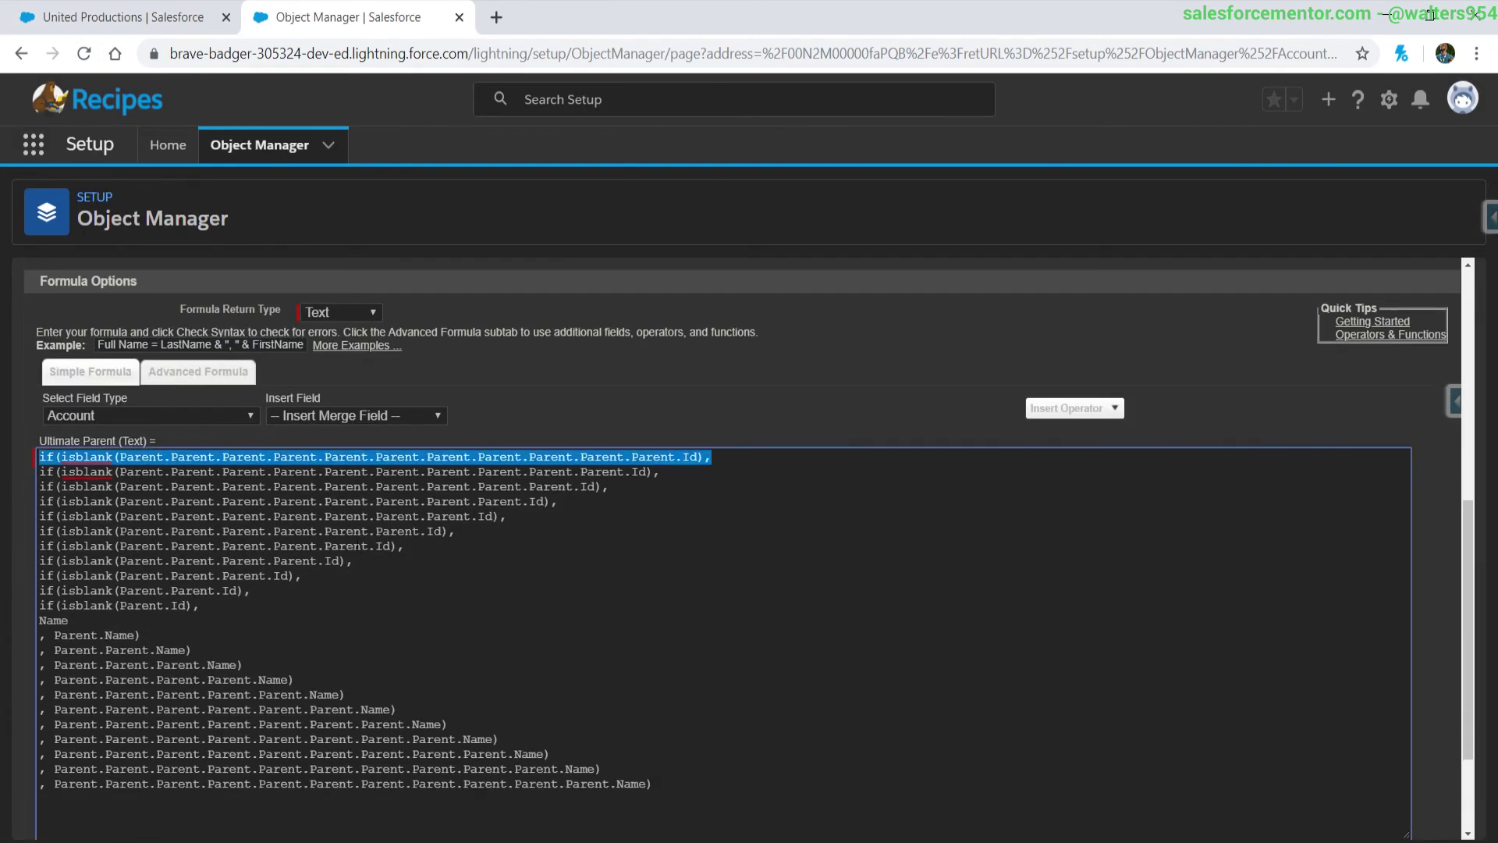
pyautogui.scroll(2, 632, 559)
pyautogui.moveTo(632, 560); pyautogui.dragTo(580, 560)
pyautogui.scroll(-3, 632, 559)
# Step: Add another copy of the last Parent Name line and save, hitting the 15-object-reference error
pyautogui.tripleClick(351, 695)
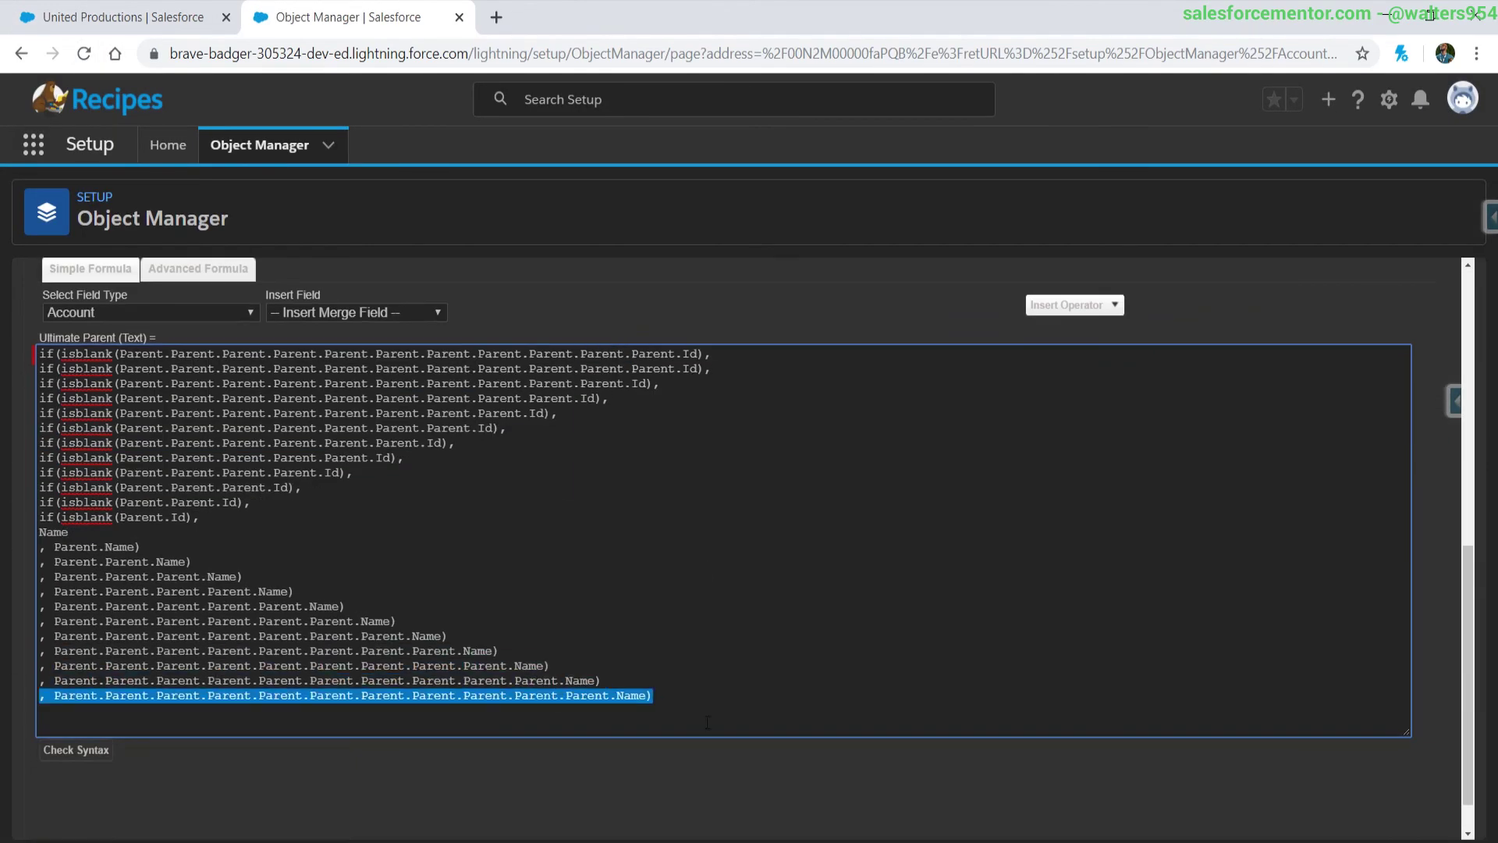
pyautogui.hotkey('ctrl', 'c')
pyautogui.press('End')
pyautogui.press('Return')
pyautogui.hotkey('ctrl', 'v')
pyautogui.moveTo(617, 695); pyautogui.dragTo(565, 695)
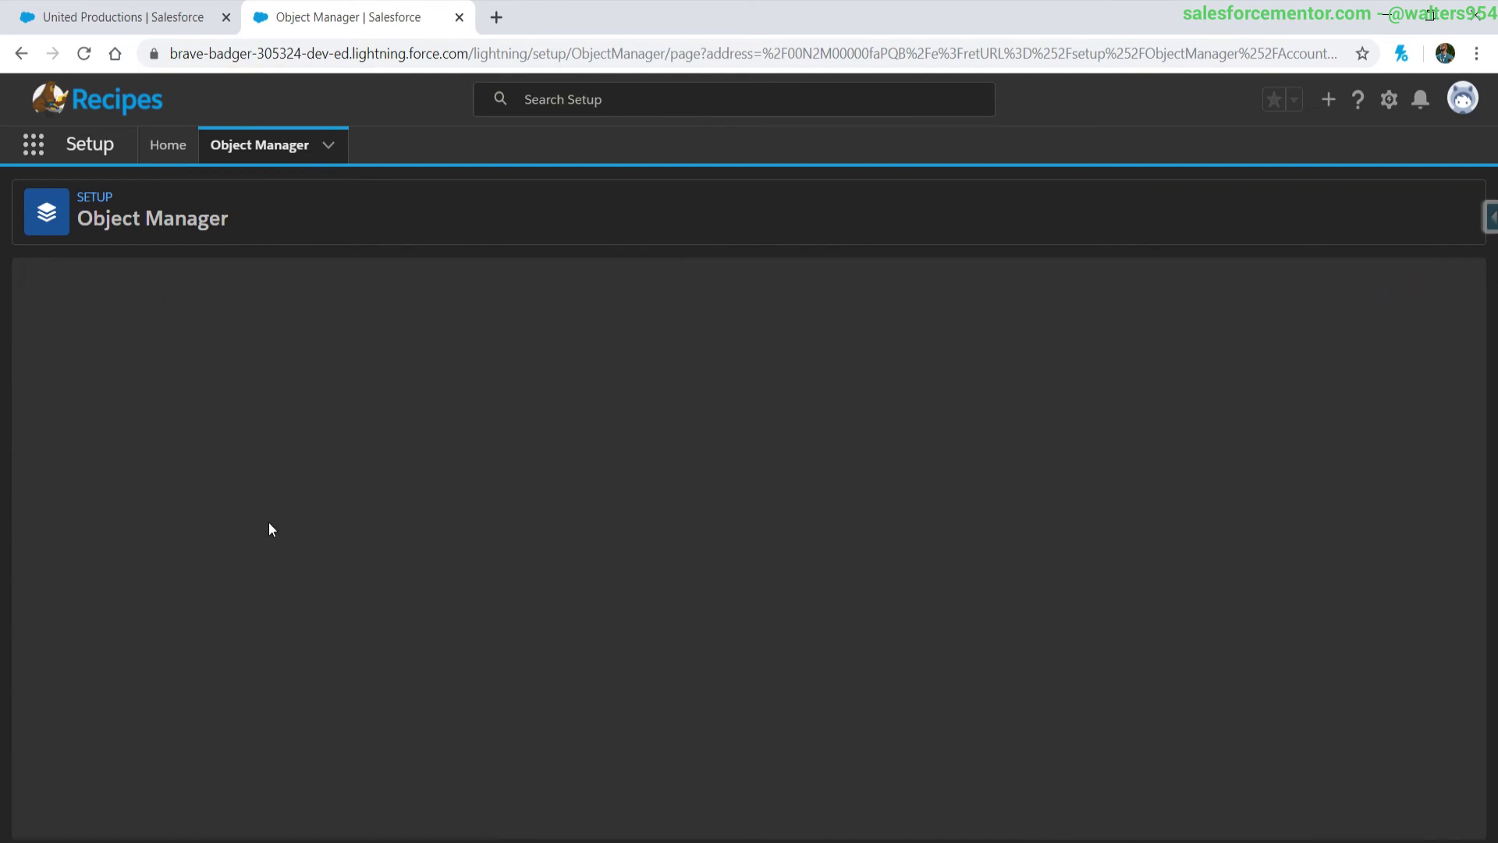
pyautogui.click(84, 53)
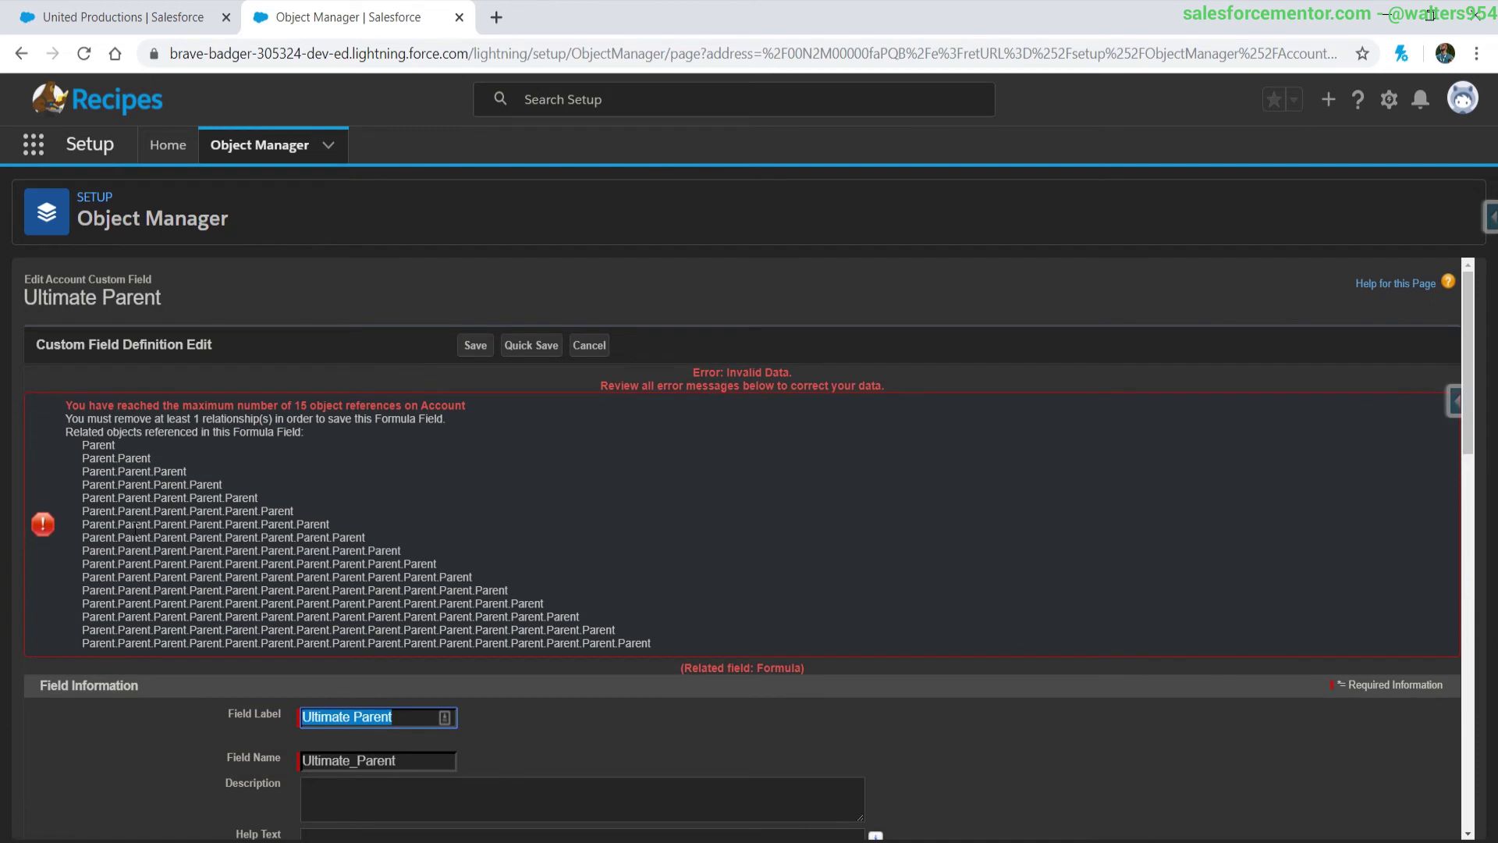
# Step: Read the maximum 15 object references error and look over the overlong formula
pyautogui.moveTo(466, 405); pyautogui.dragTo(54, 409)
pyautogui.click(383, 492)
pyautogui.scroll(-10, 383, 492)
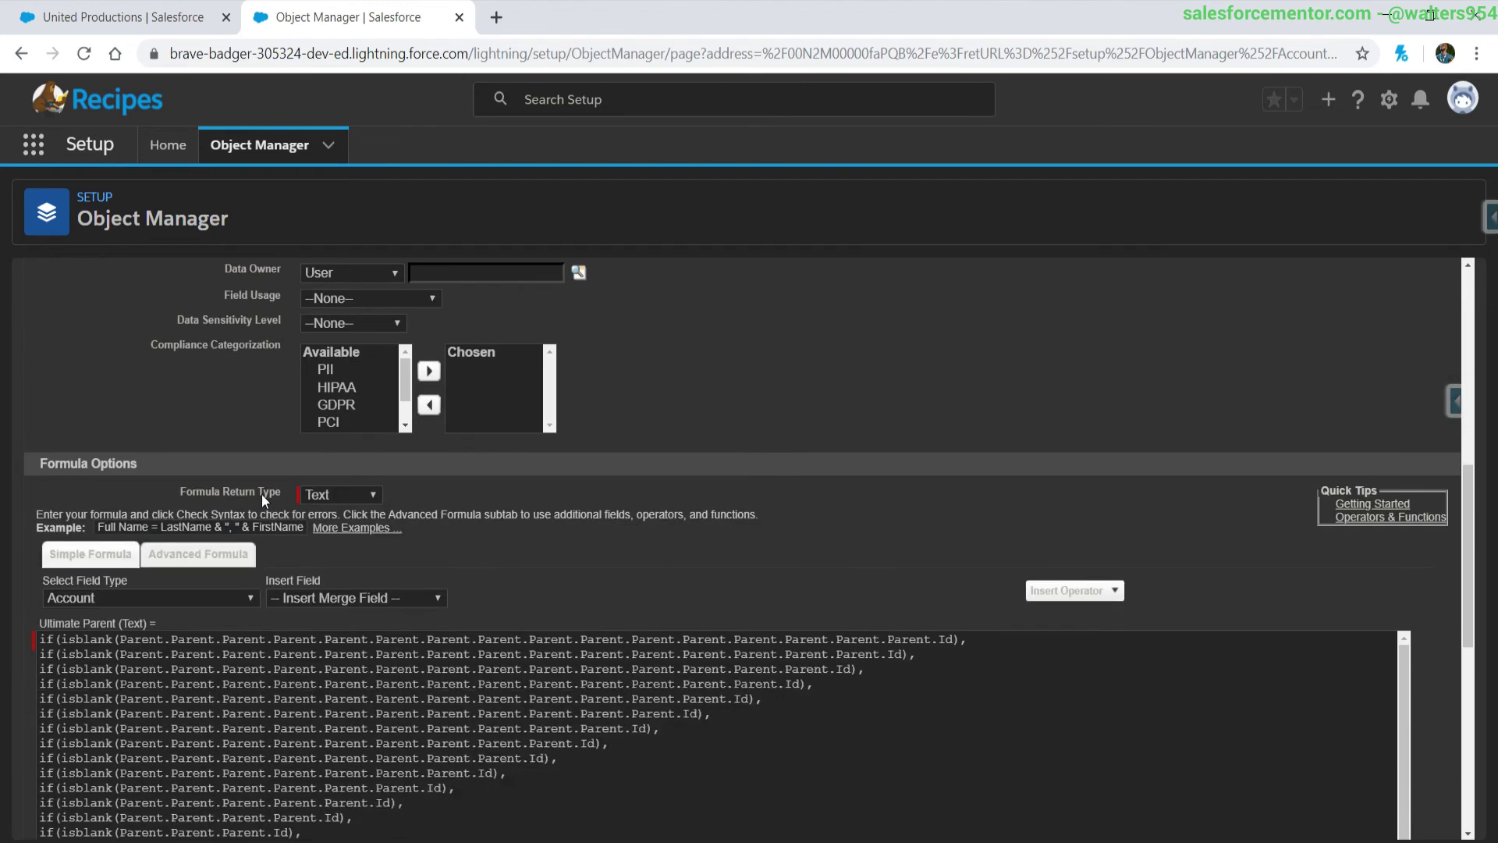
pyautogui.scroll(10, 261, 494)
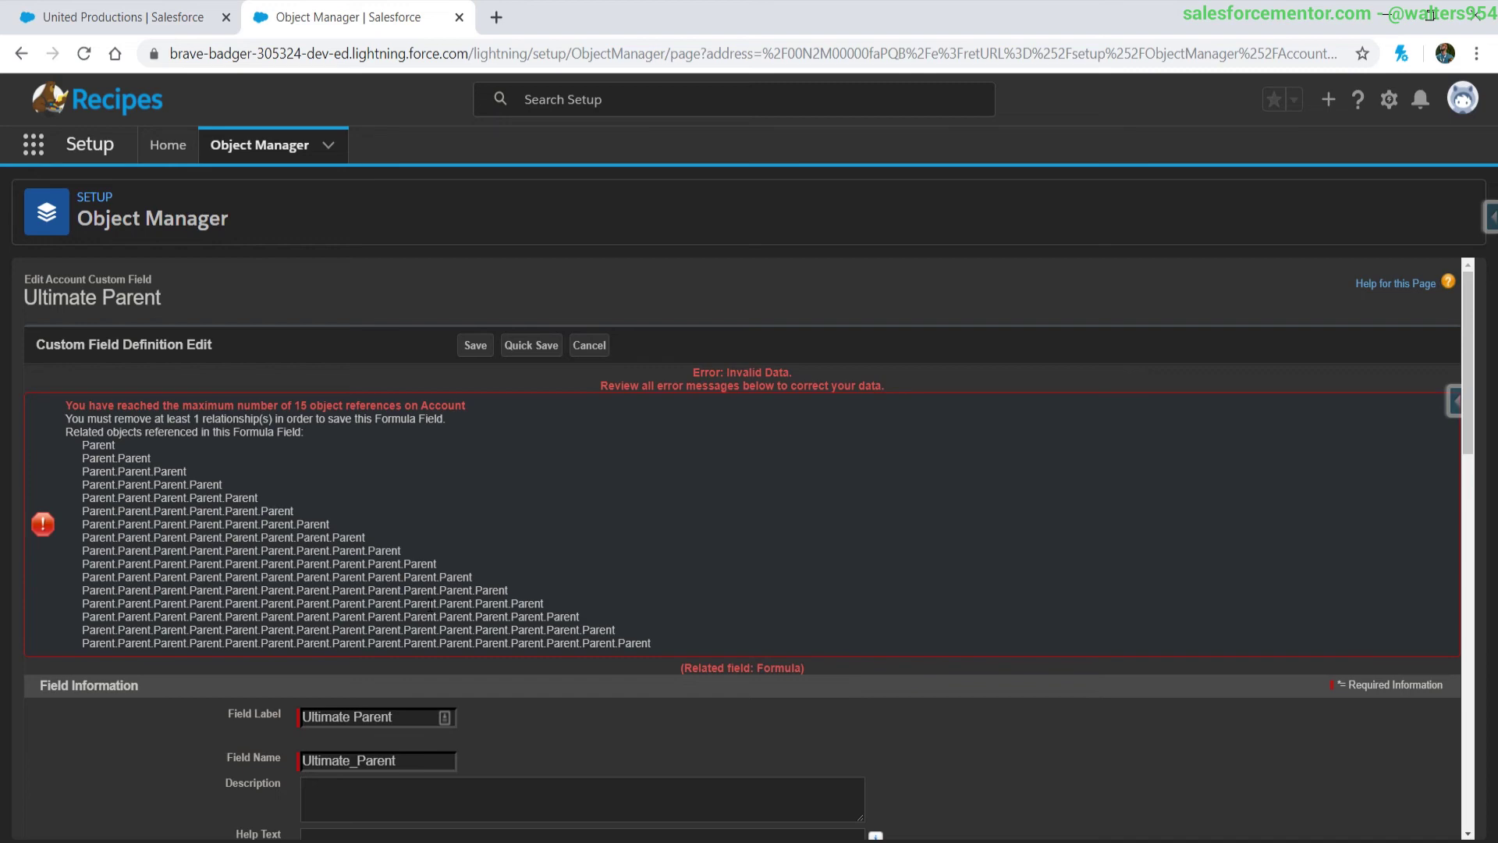
pyautogui.scroll(-10, 472, 706)
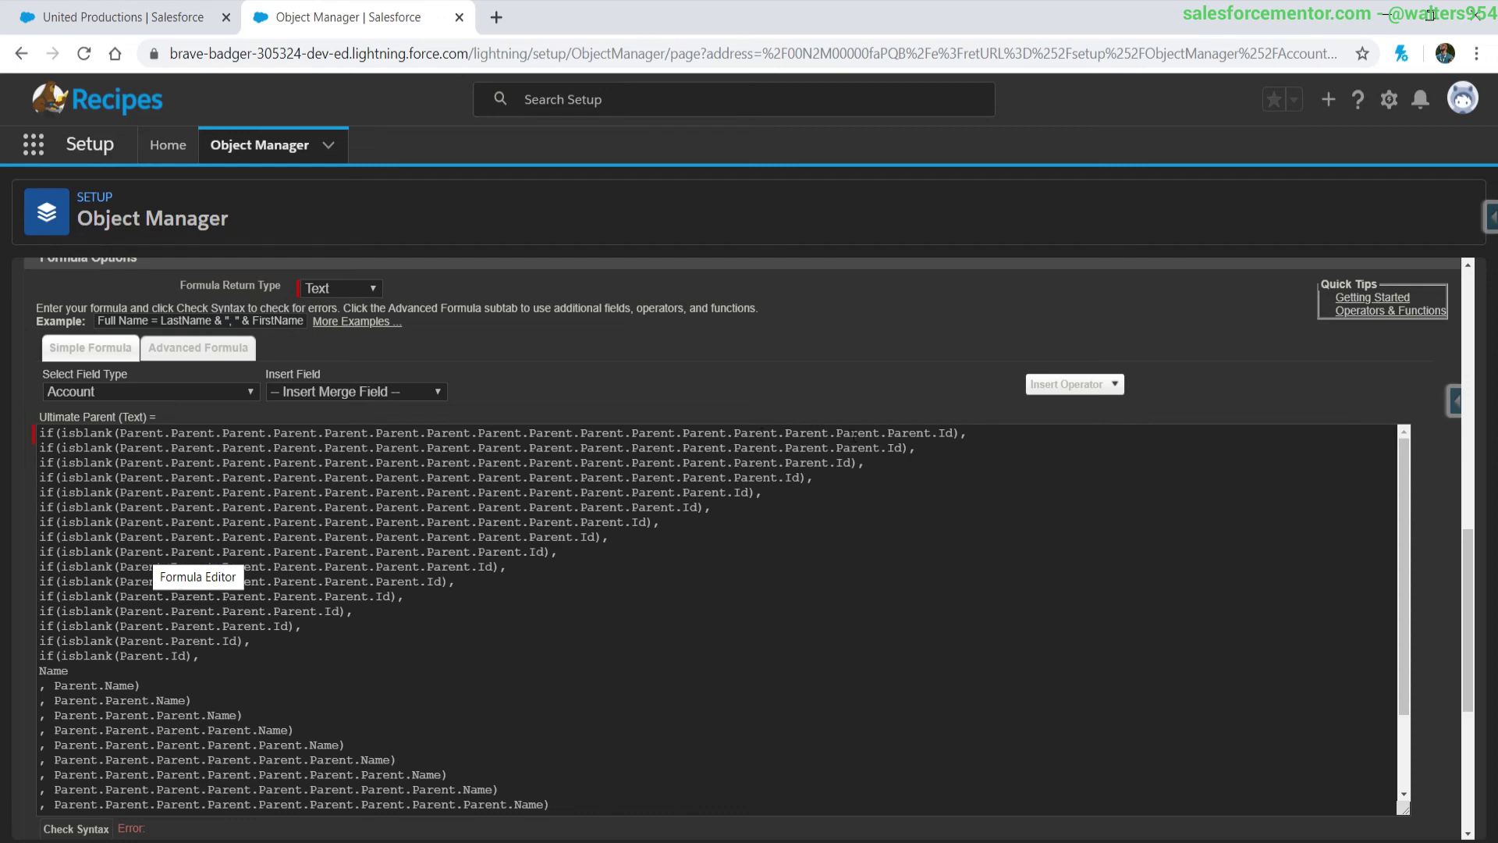
pyautogui.scroll(6, 986, 652)
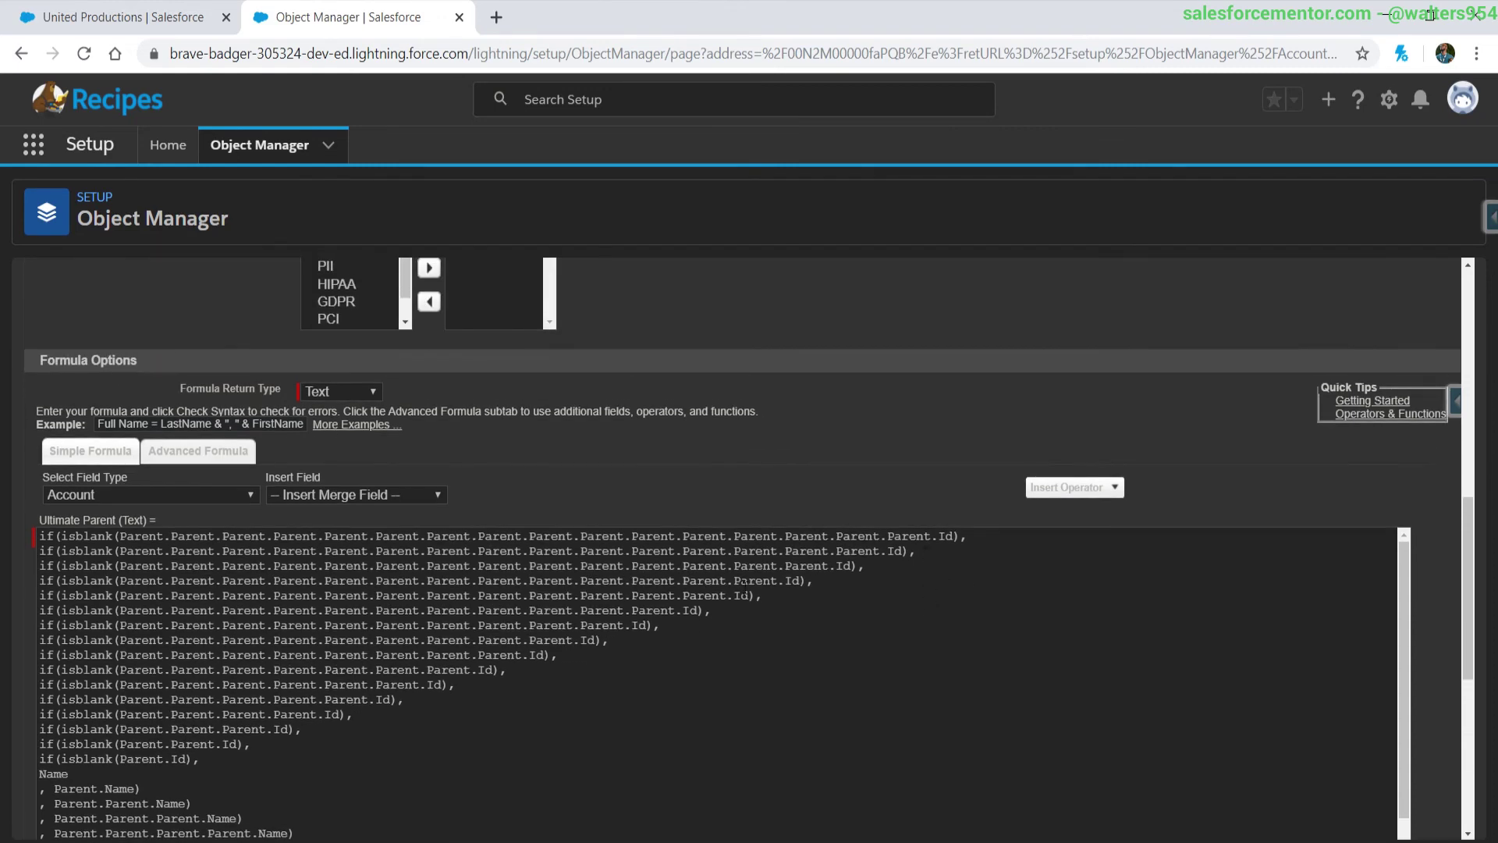
pyautogui.scroll(4, 986, 659)
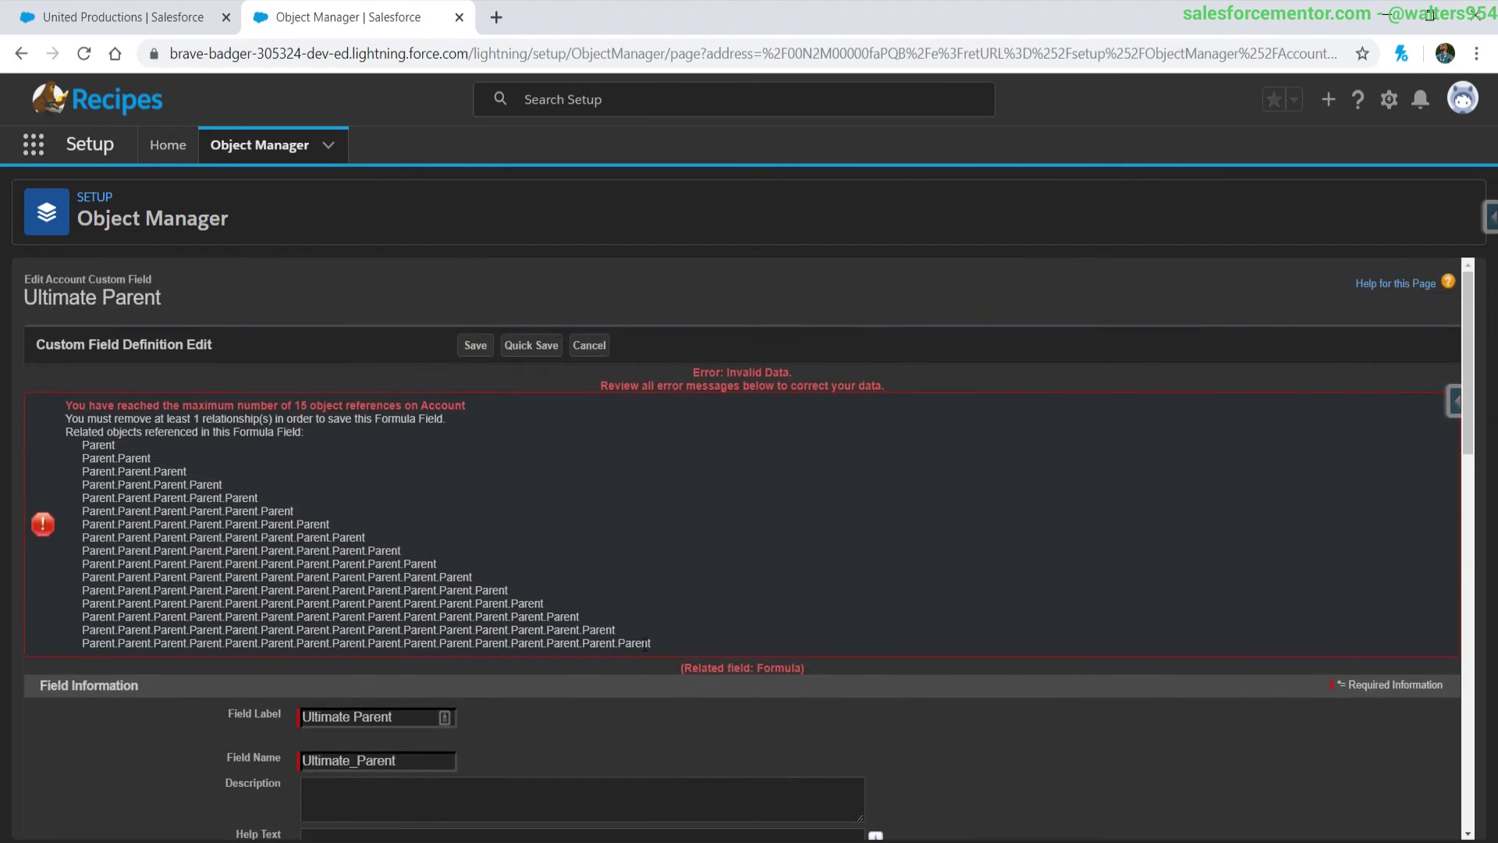
pyautogui.scroll(-10, 991, 785)
pyautogui.scroll(-5, 979, 764)
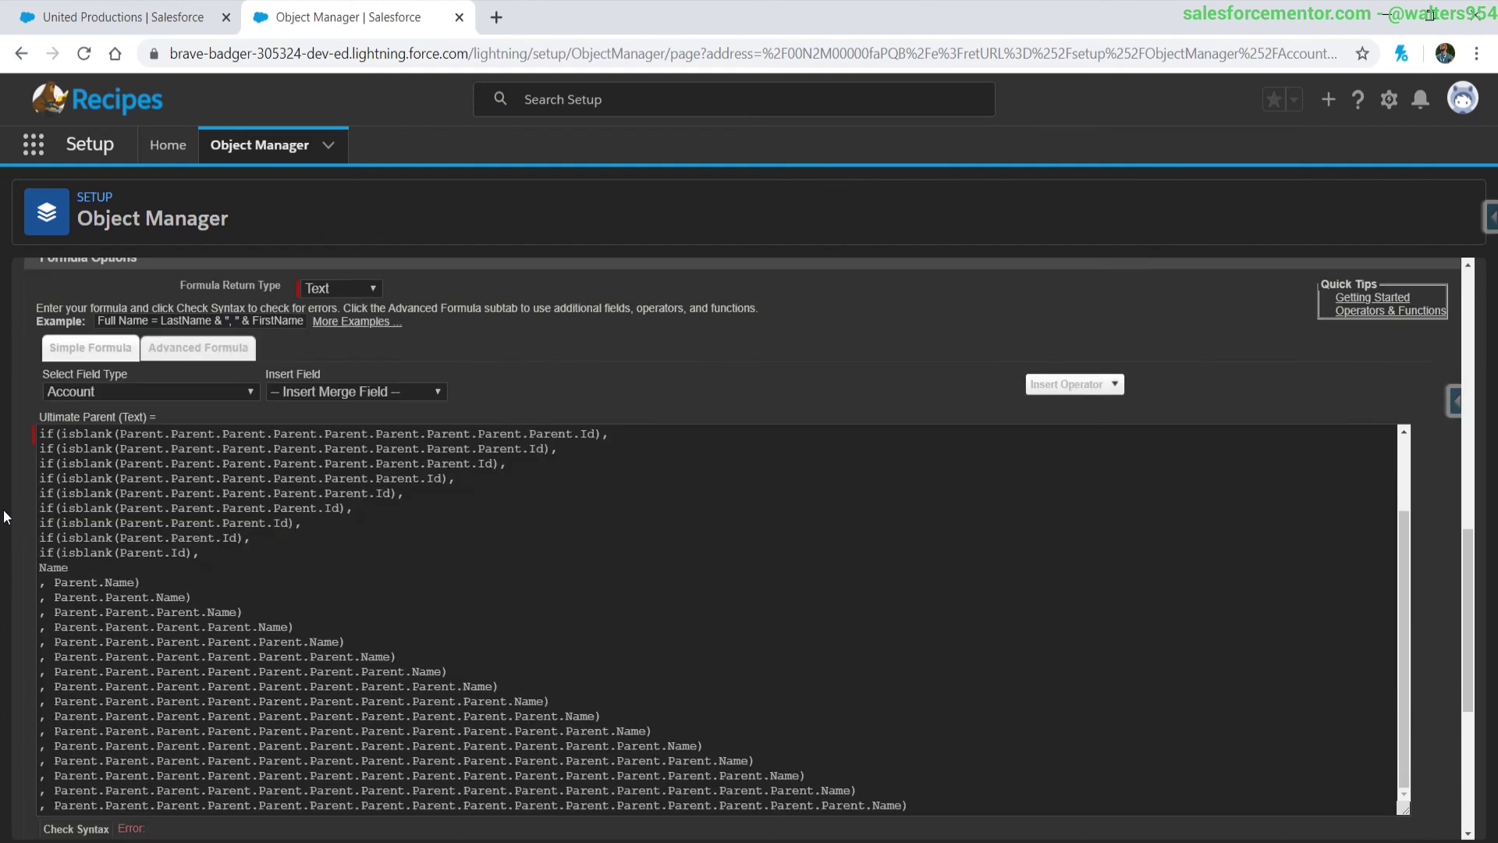
pyautogui.scroll(3, 959, 571)
# Step: Delete the deepest Parent…Name line at the end of the formula
pyautogui.moveTo(967, 536); pyautogui.dragTo(2, 536)
pyautogui.click(2, 535)
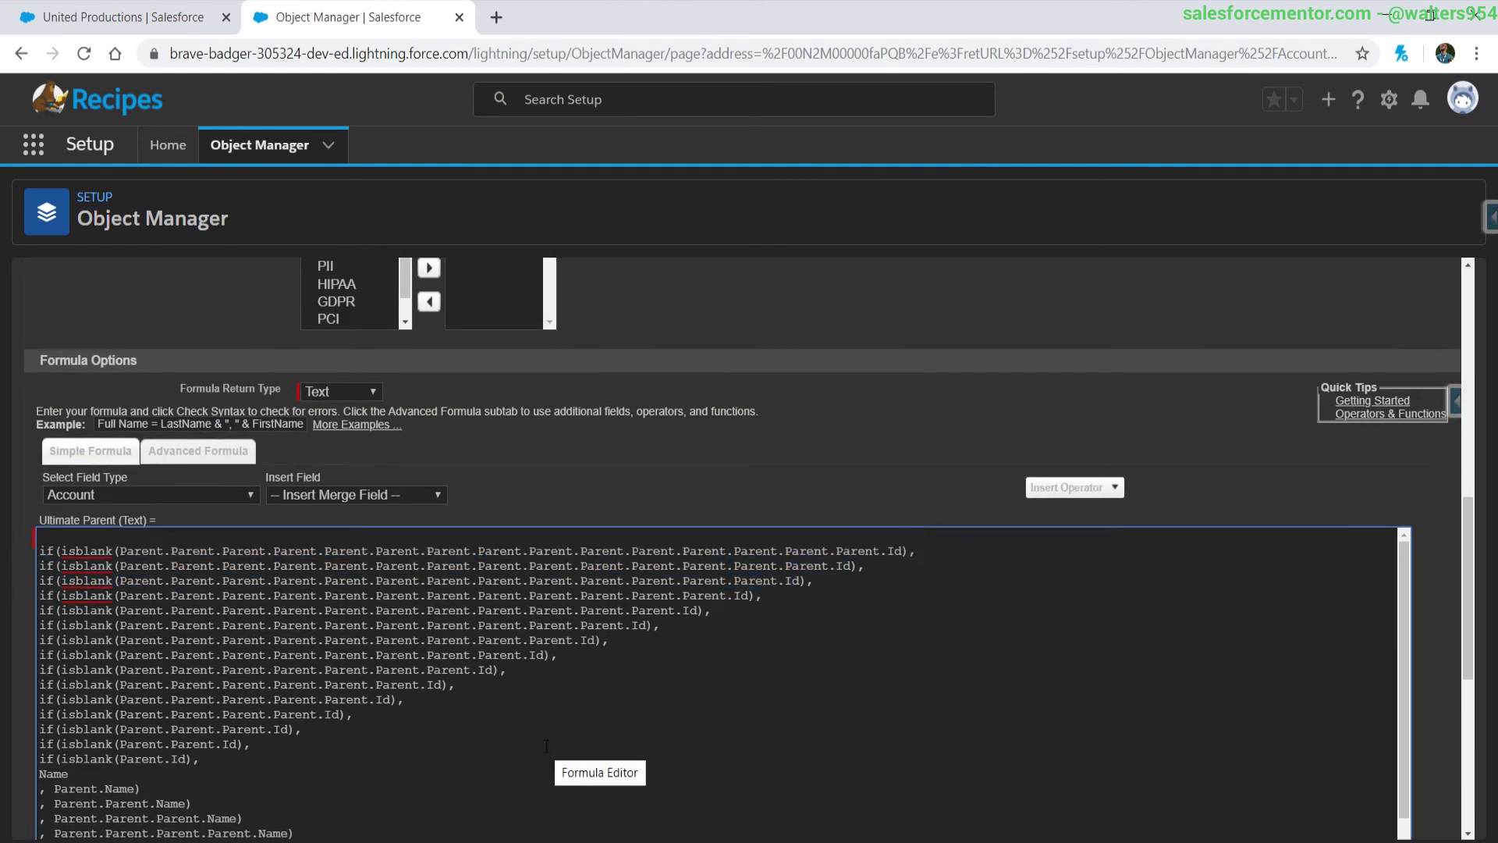
pyautogui.scroll(-2, 688, 726)
pyautogui.scroll(-3, 688, 727)
pyautogui.moveTo(909, 702); pyautogui.dragTo(10, 706)
pyautogui.press('BackSpace')
pyautogui.press('BackSpace')
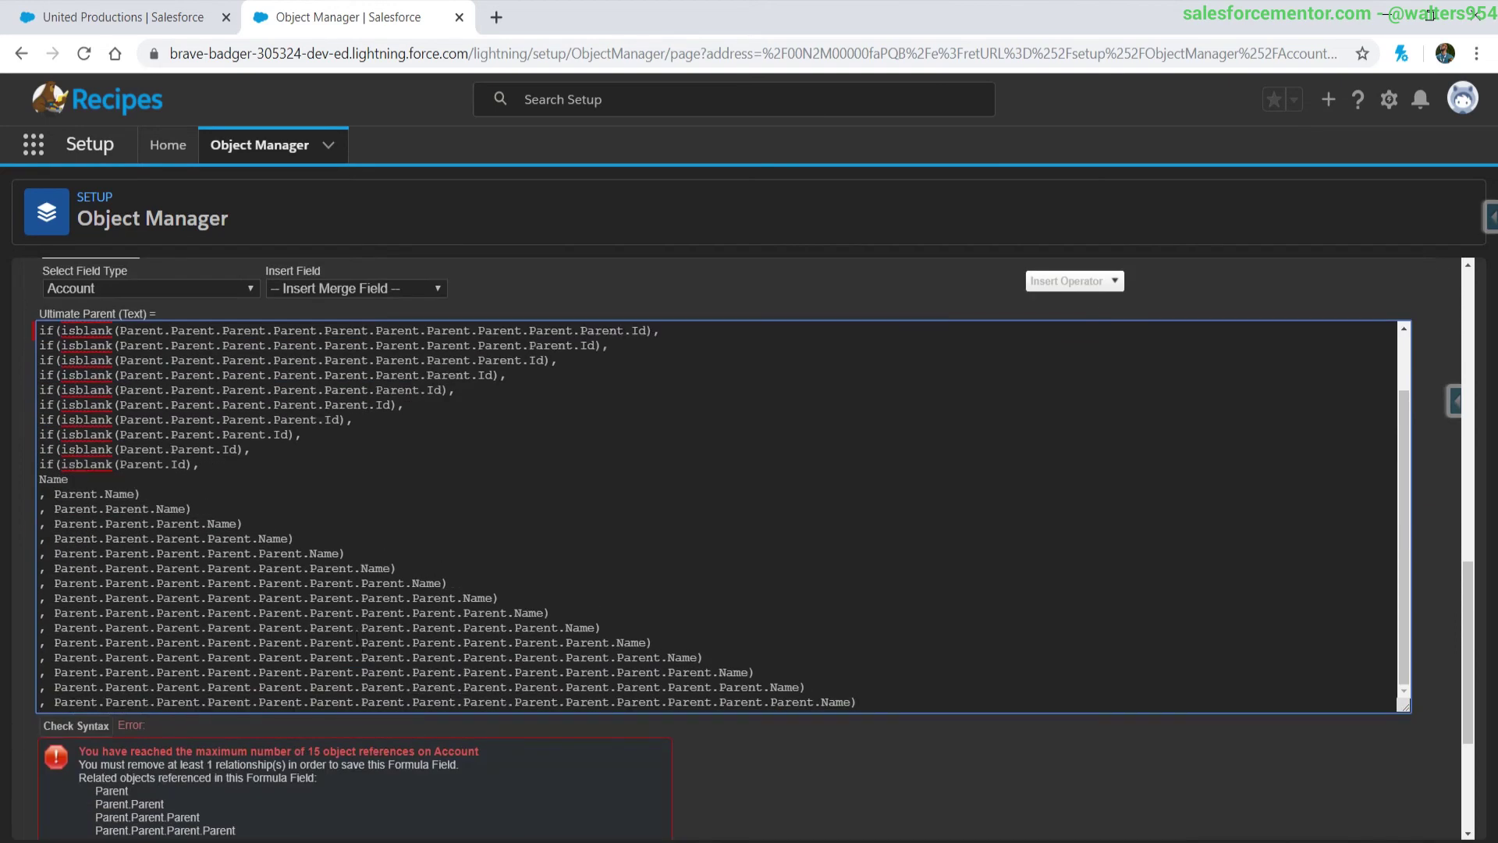
# Step: Quick Save the trimmed formula, now within the 15-reference limit
pyautogui.scroll(5, 702, 547)
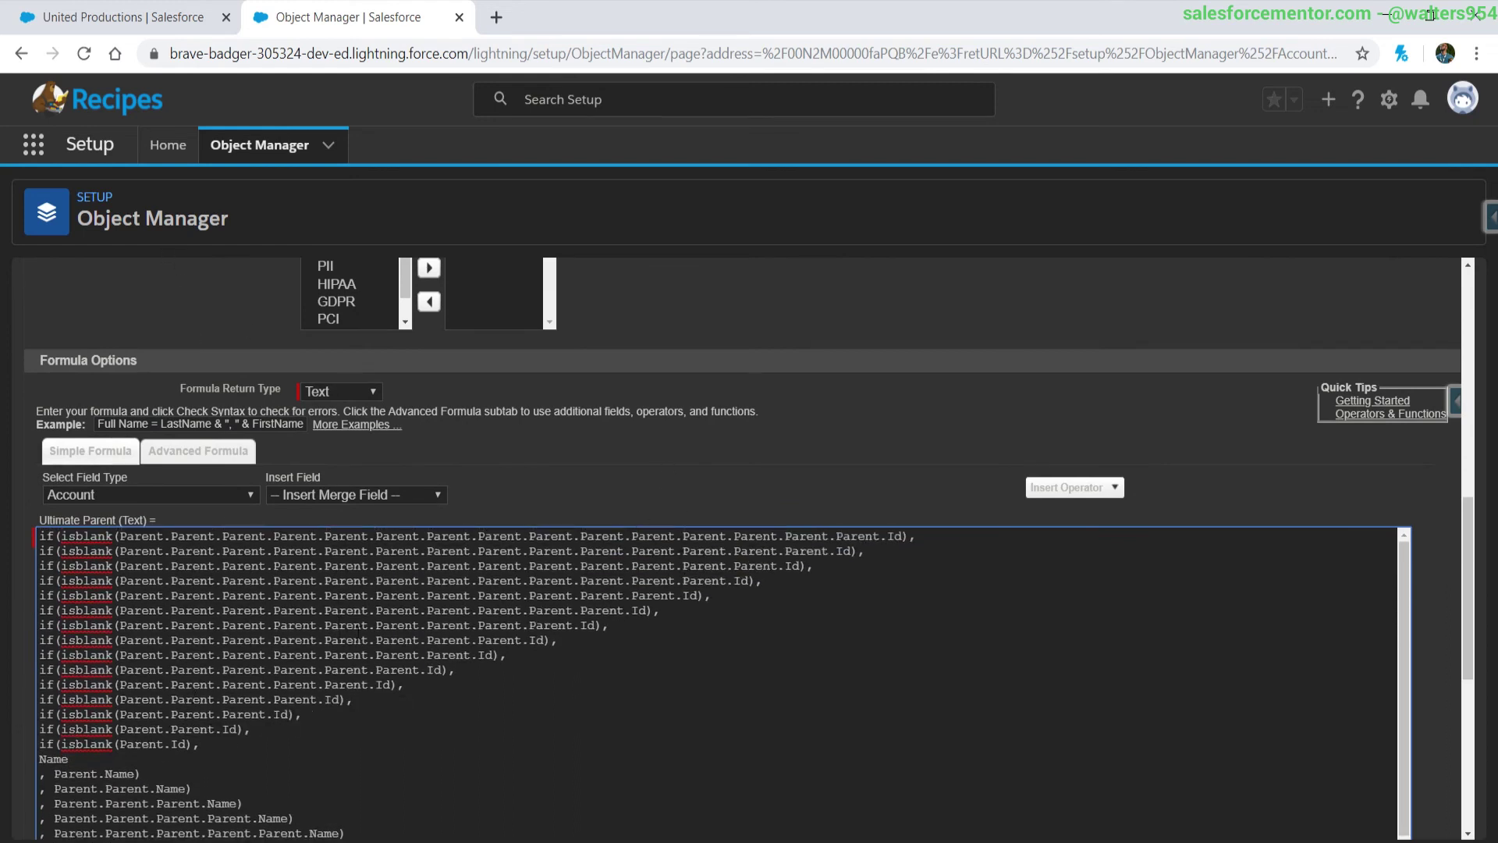
pyautogui.scroll(3, 125, 780)
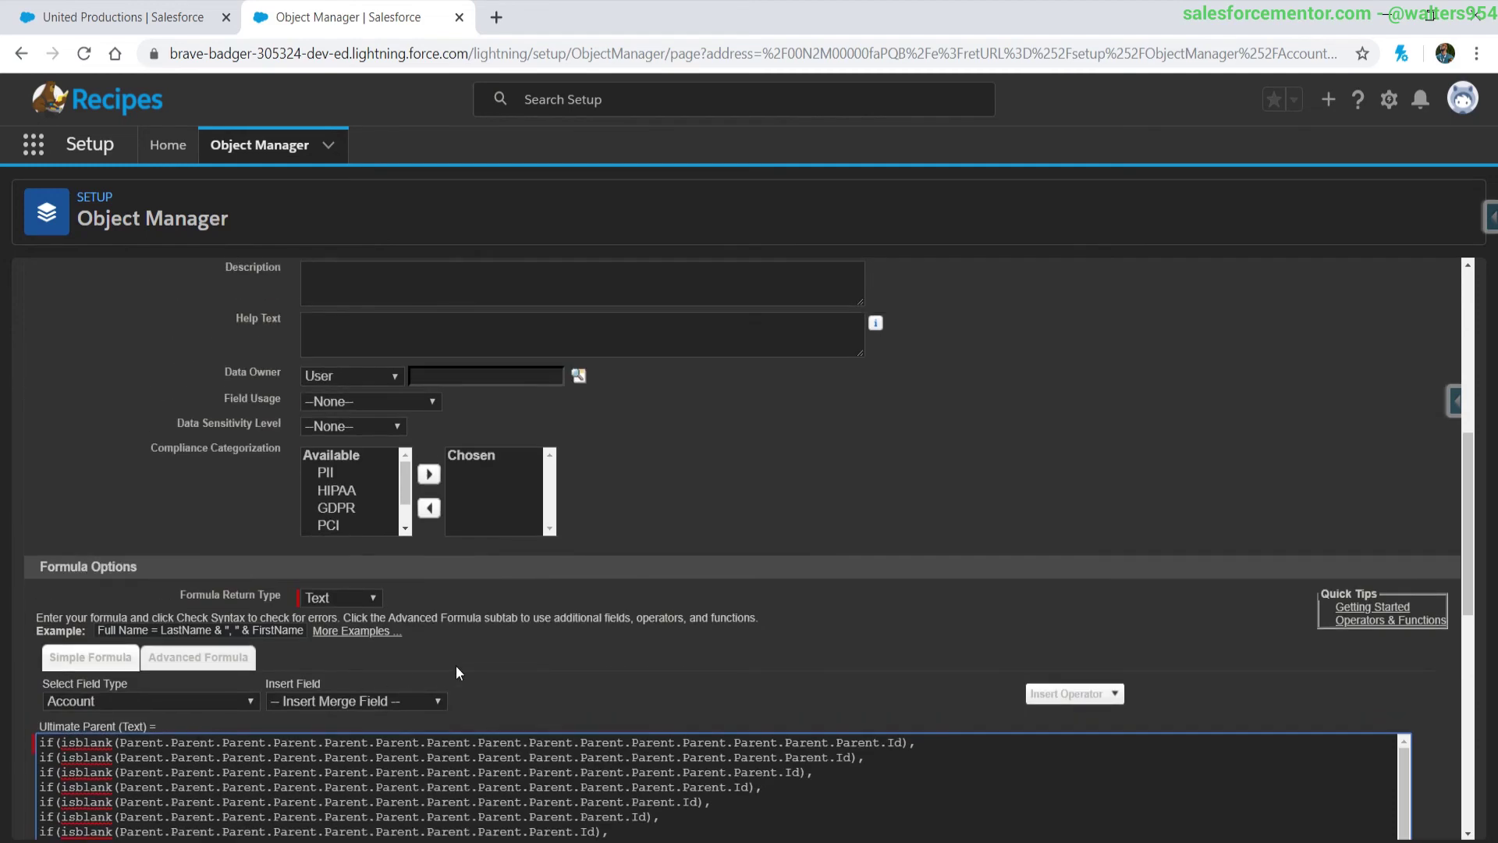
pyautogui.scroll(5, 455, 666)
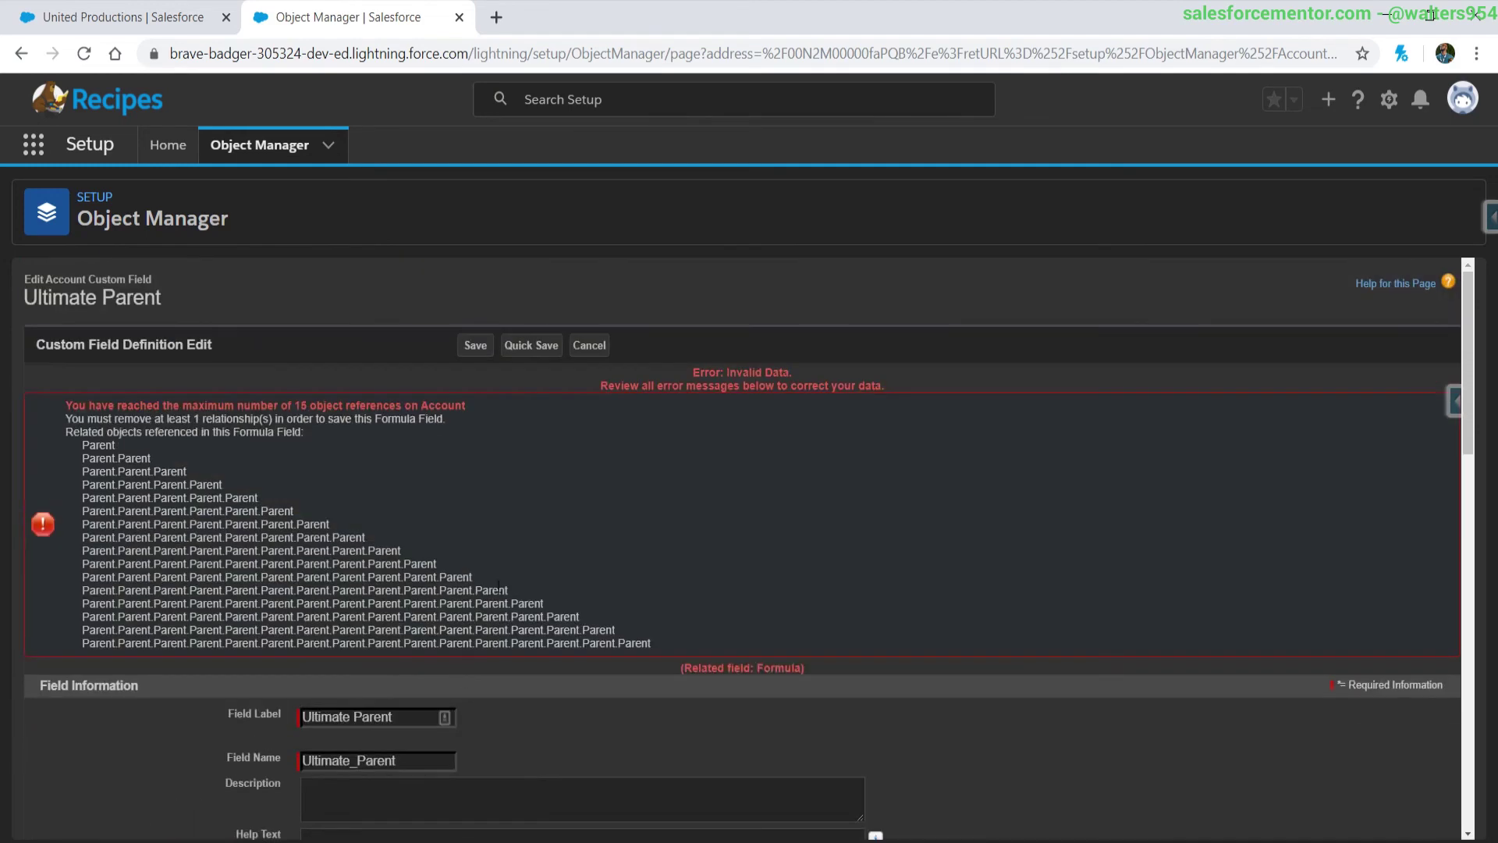
pyautogui.click(530, 347)
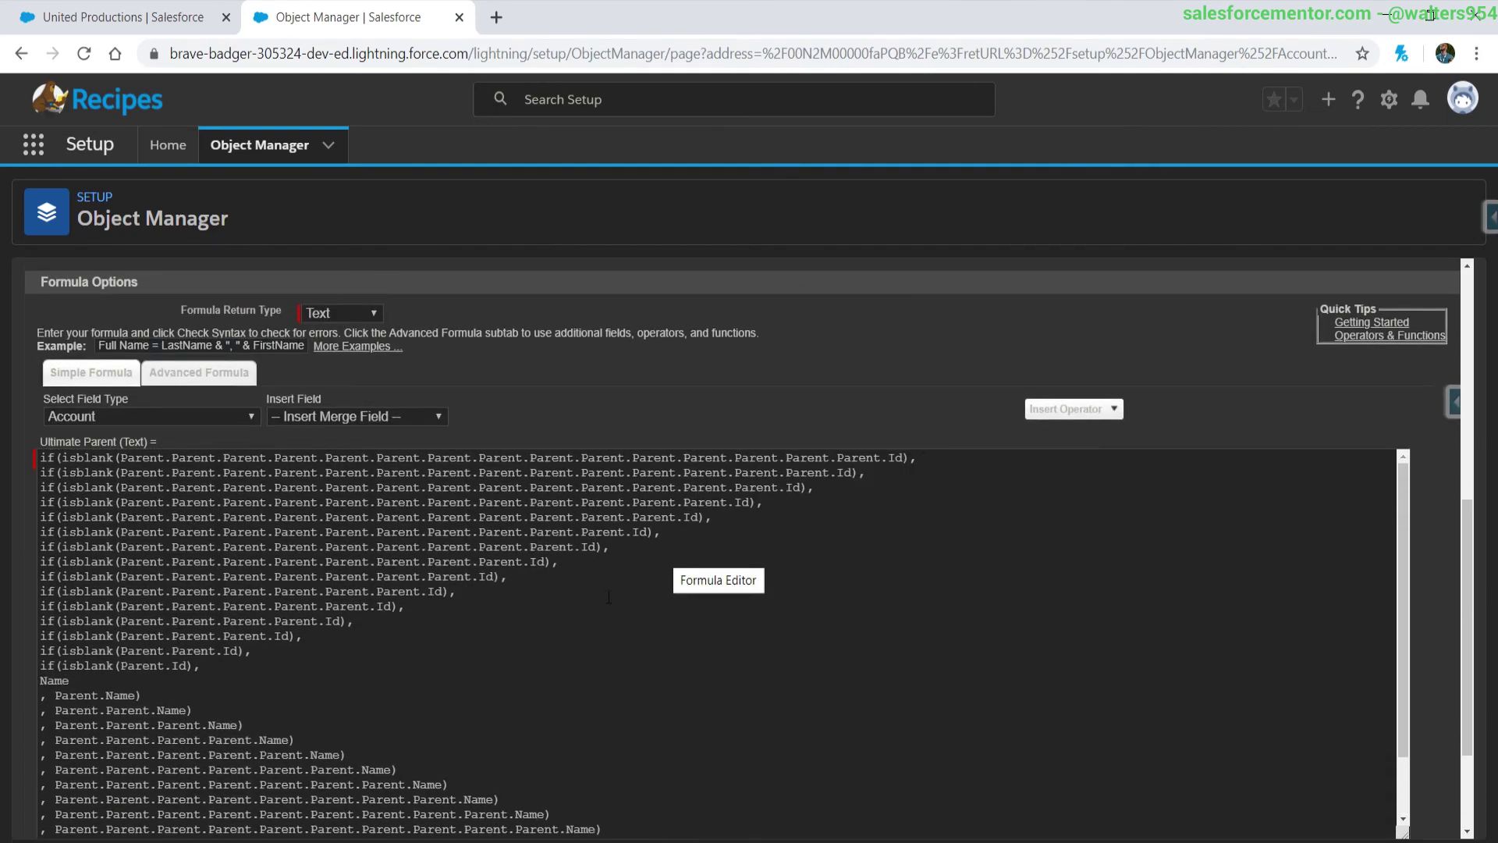
# Step: Review the 15 nested if(isblank()) lines and their Parent chains in the formula editor
pyautogui.click(584, 671)
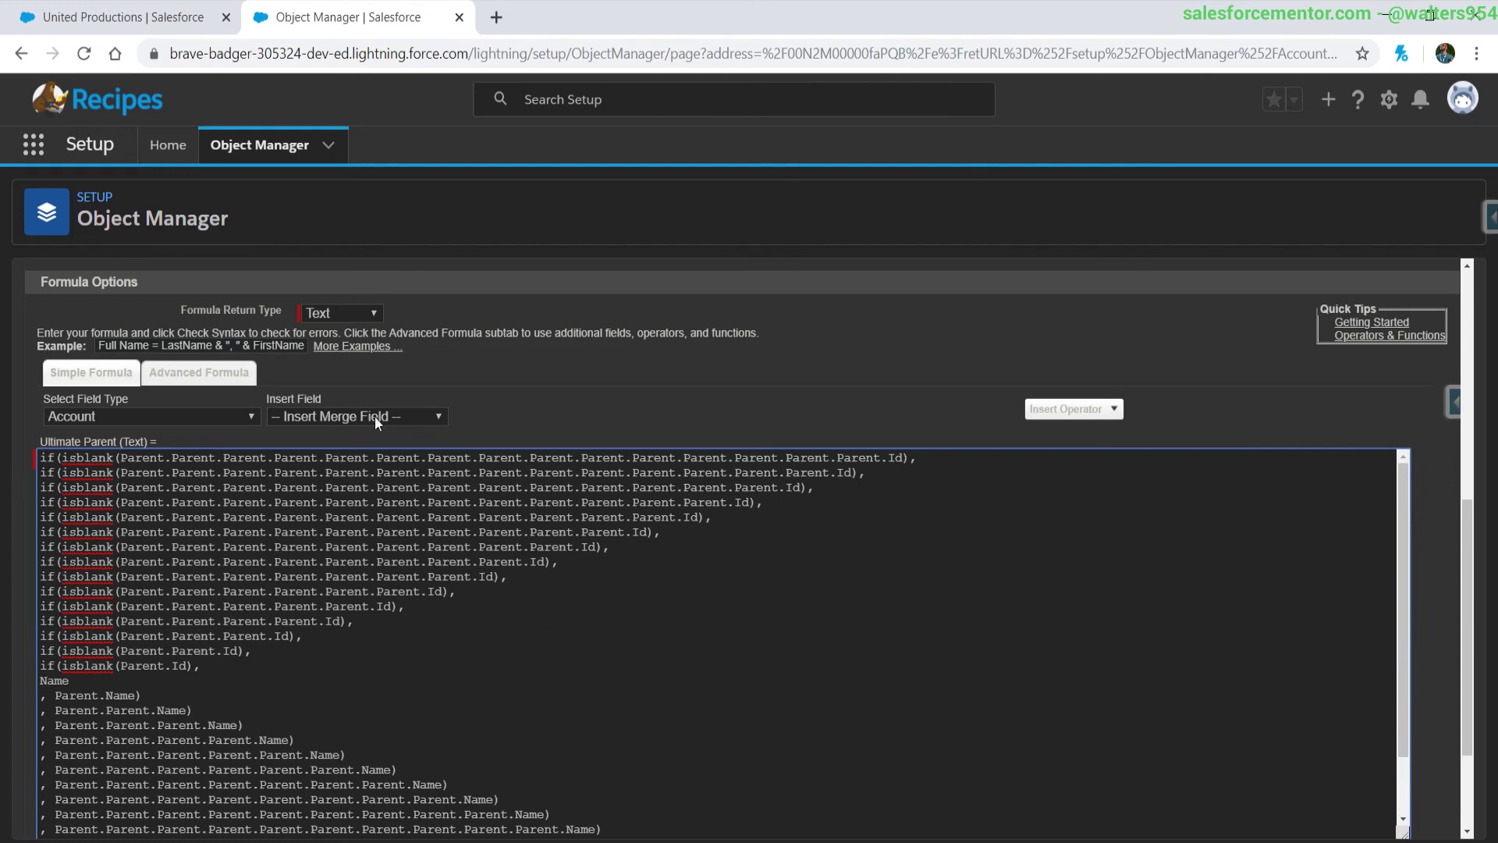
pyautogui.moveTo(115, 473); pyautogui.dragTo(349, 641)
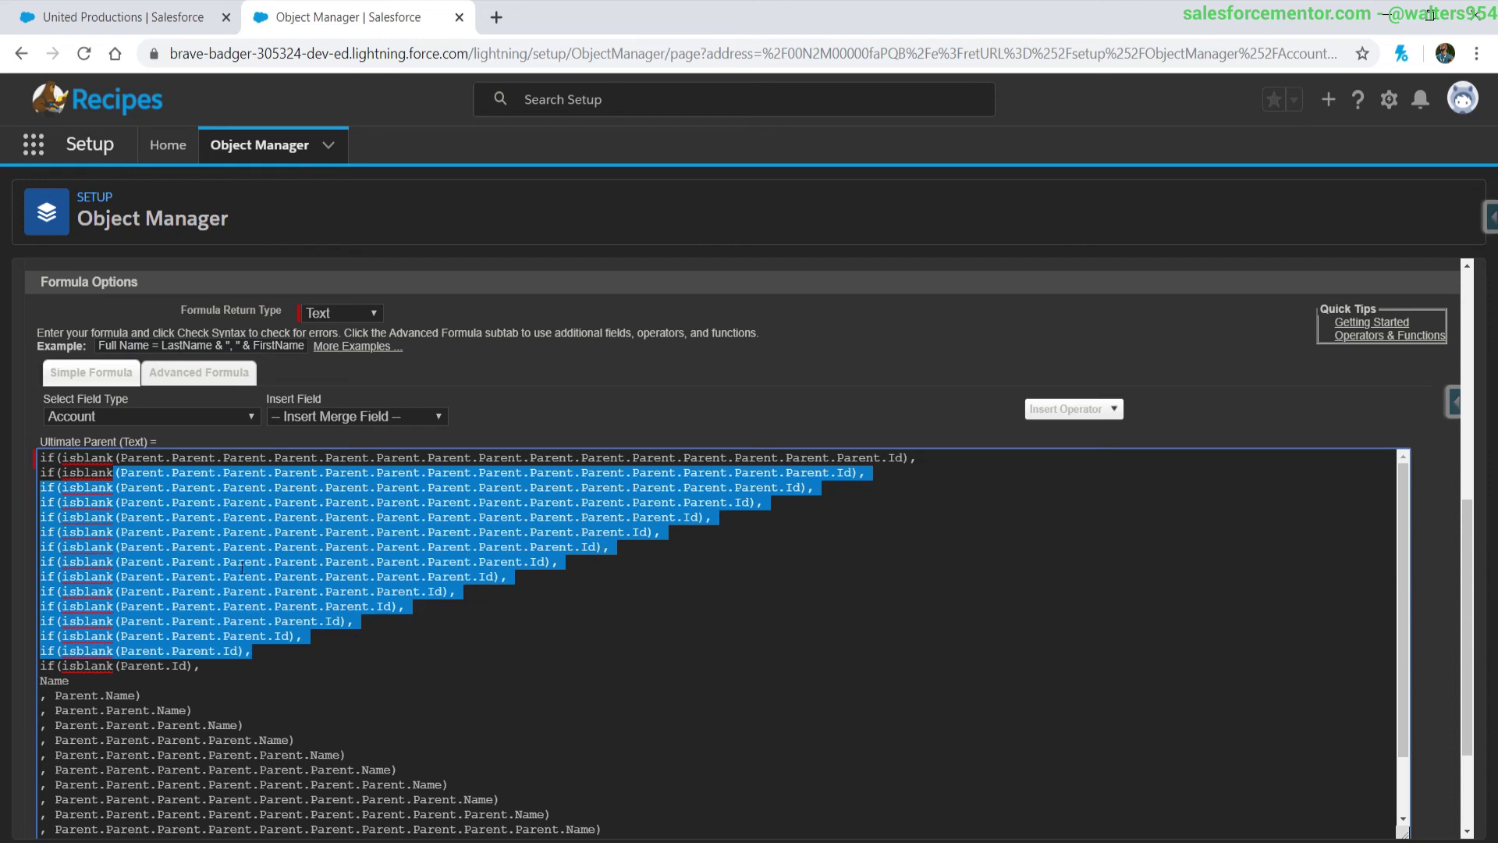
pyautogui.click(414, 547)
pyautogui.click(676, 382)
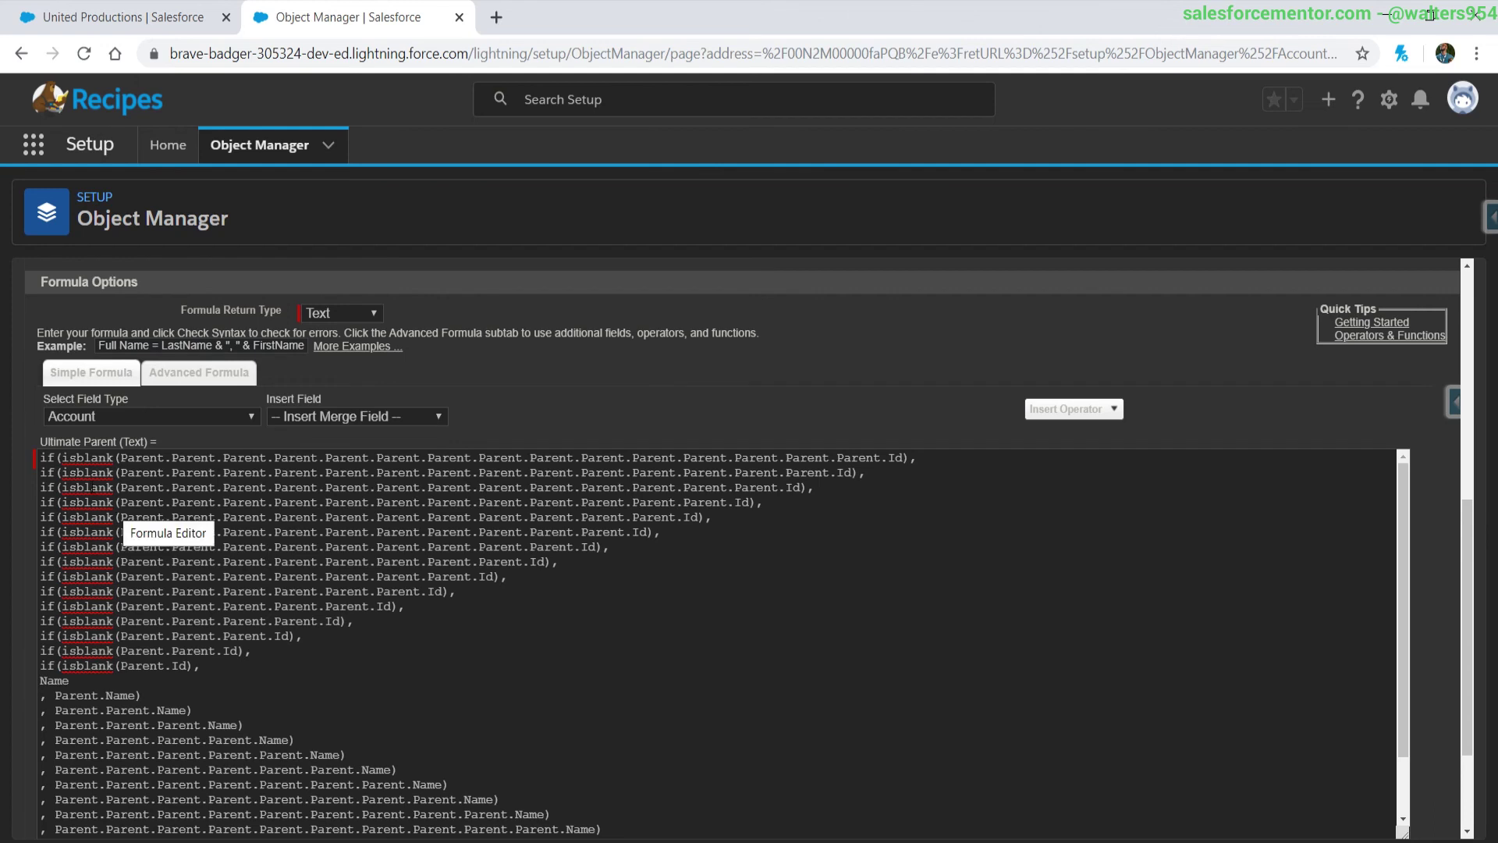
pyautogui.moveTo(115, 472); pyautogui.dragTo(344, 548)
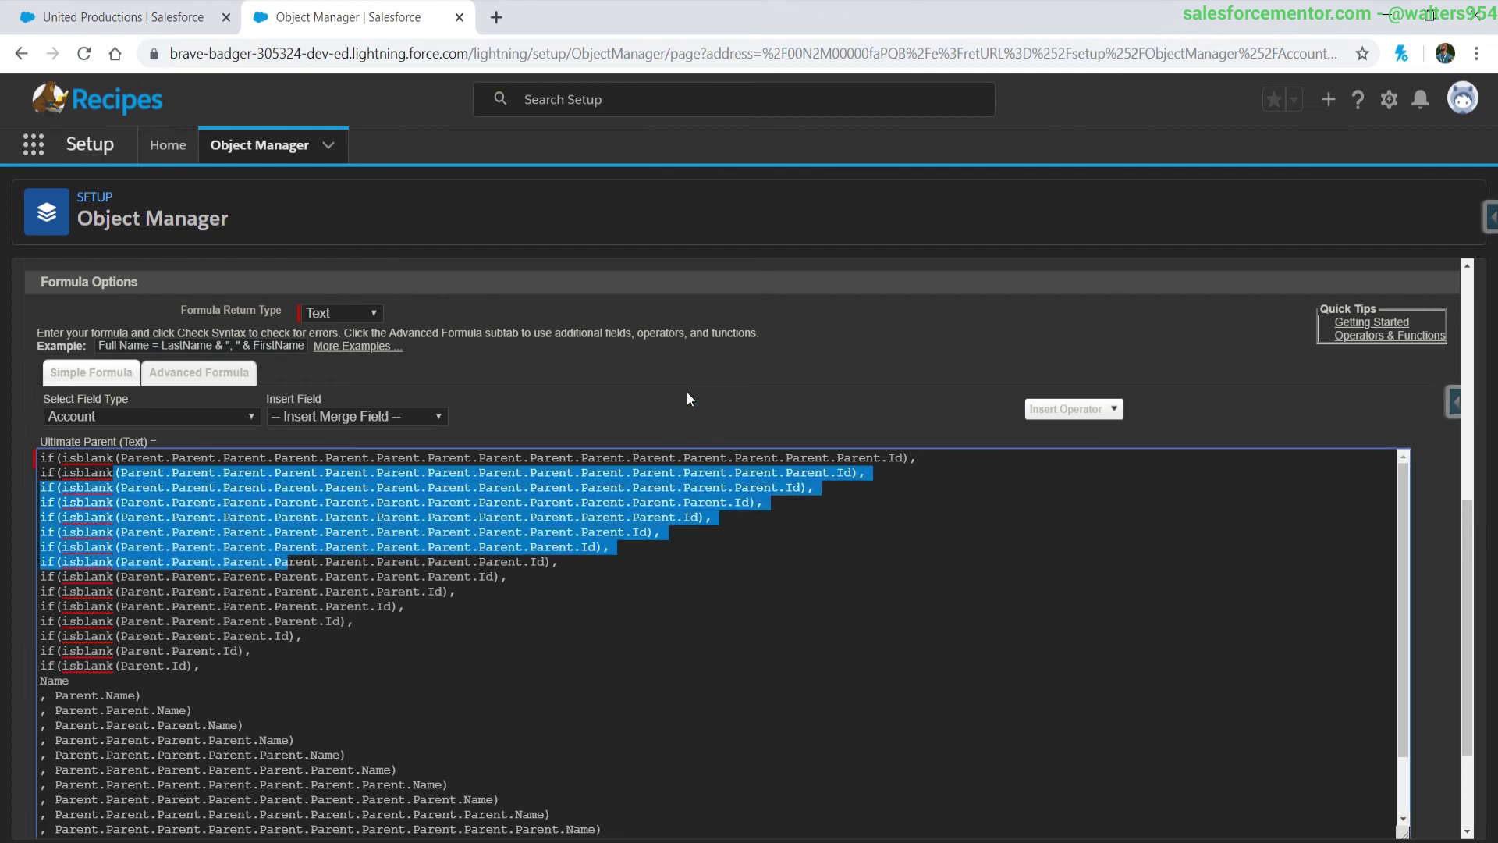
pyautogui.click(756, 617)
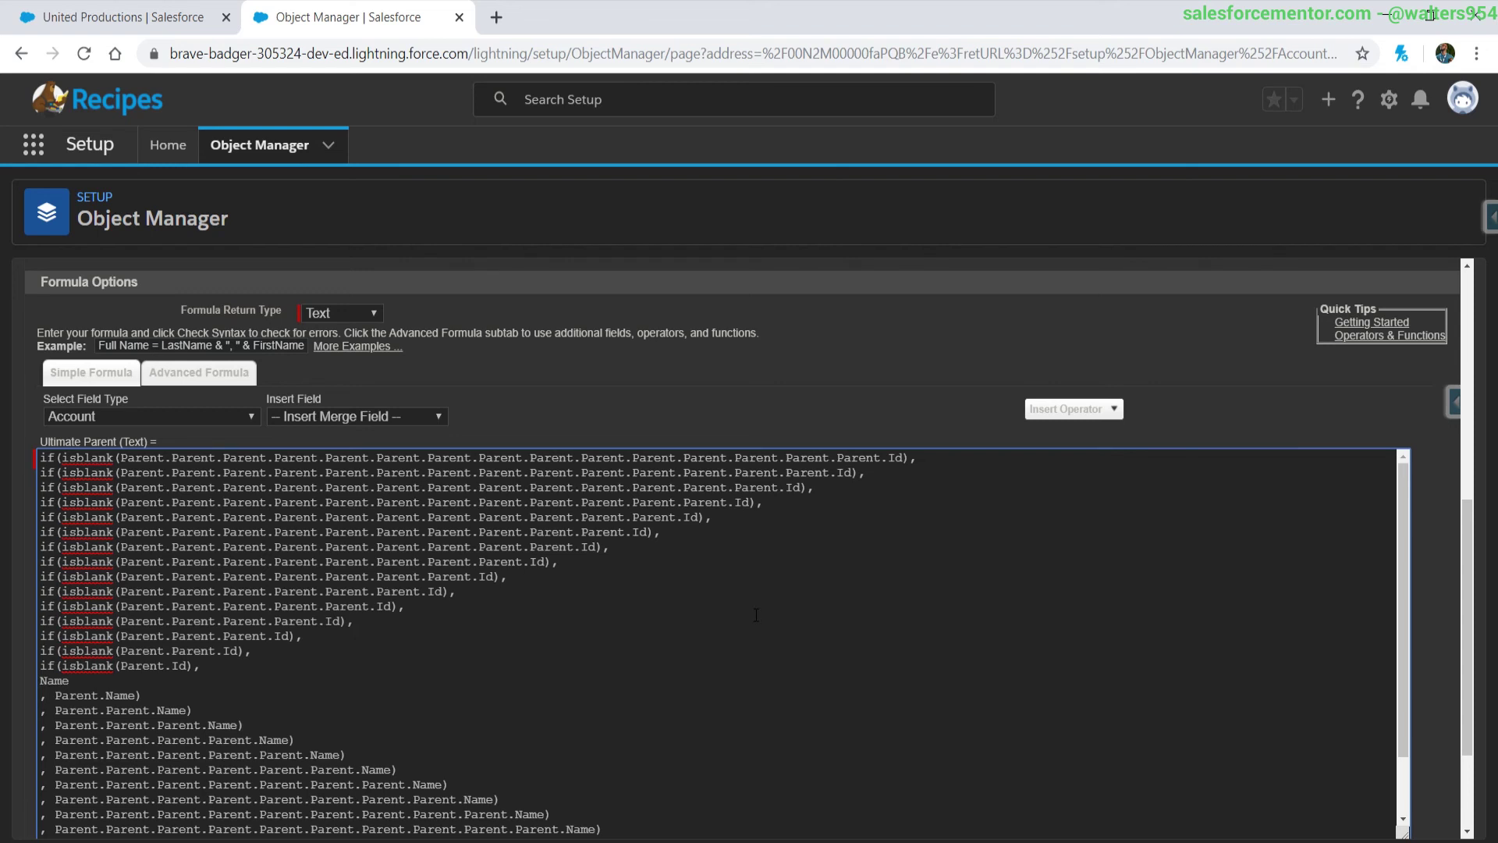
pyautogui.doubleClick(120, 696)
pyautogui.doubleClick(142, 457)
pyautogui.scroll(7, 590, 488)
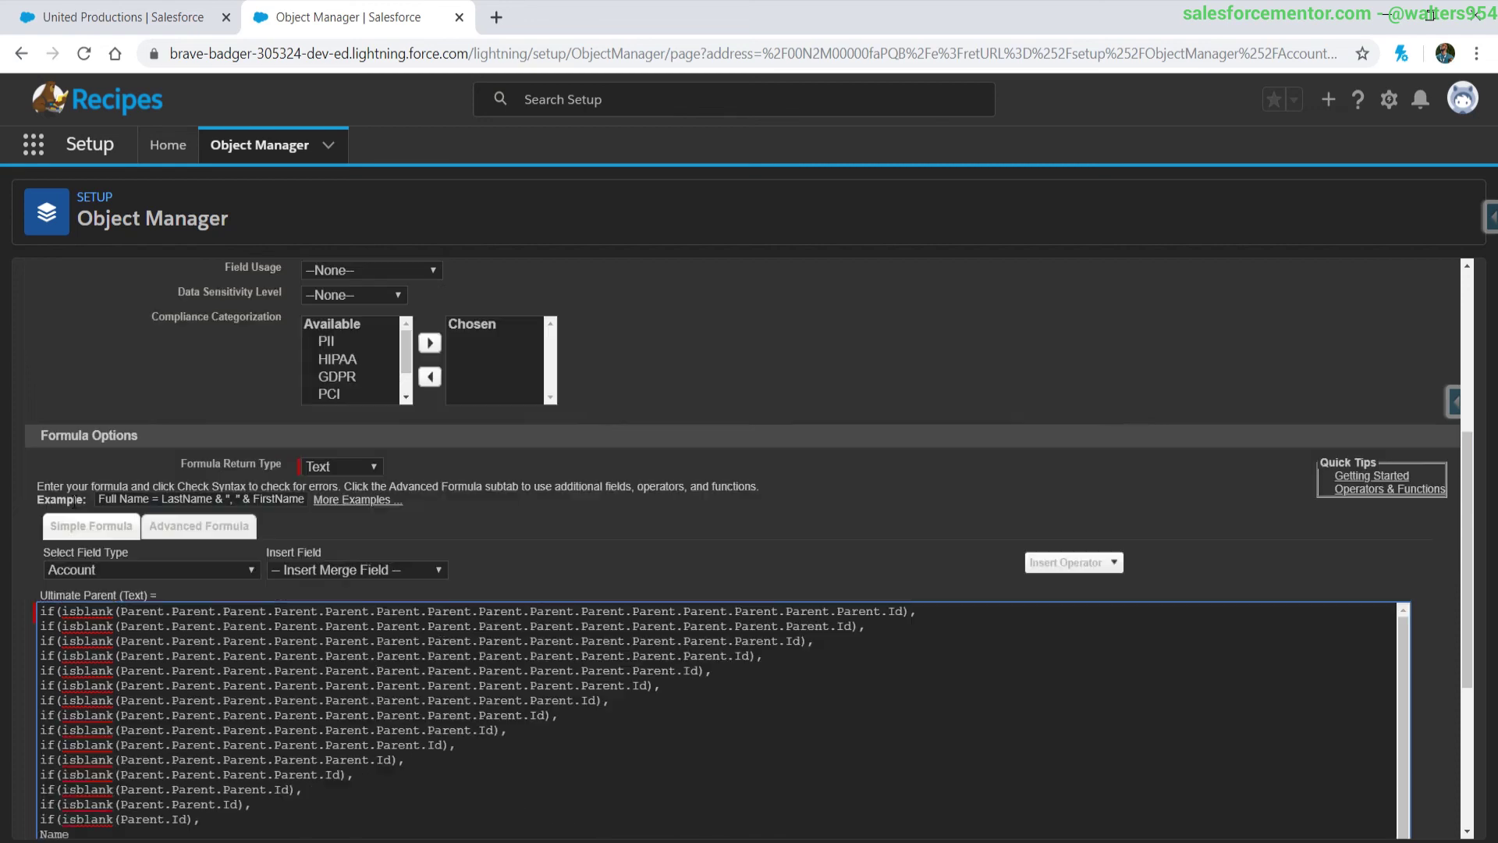
pyautogui.scroll(-7, 66, 497)
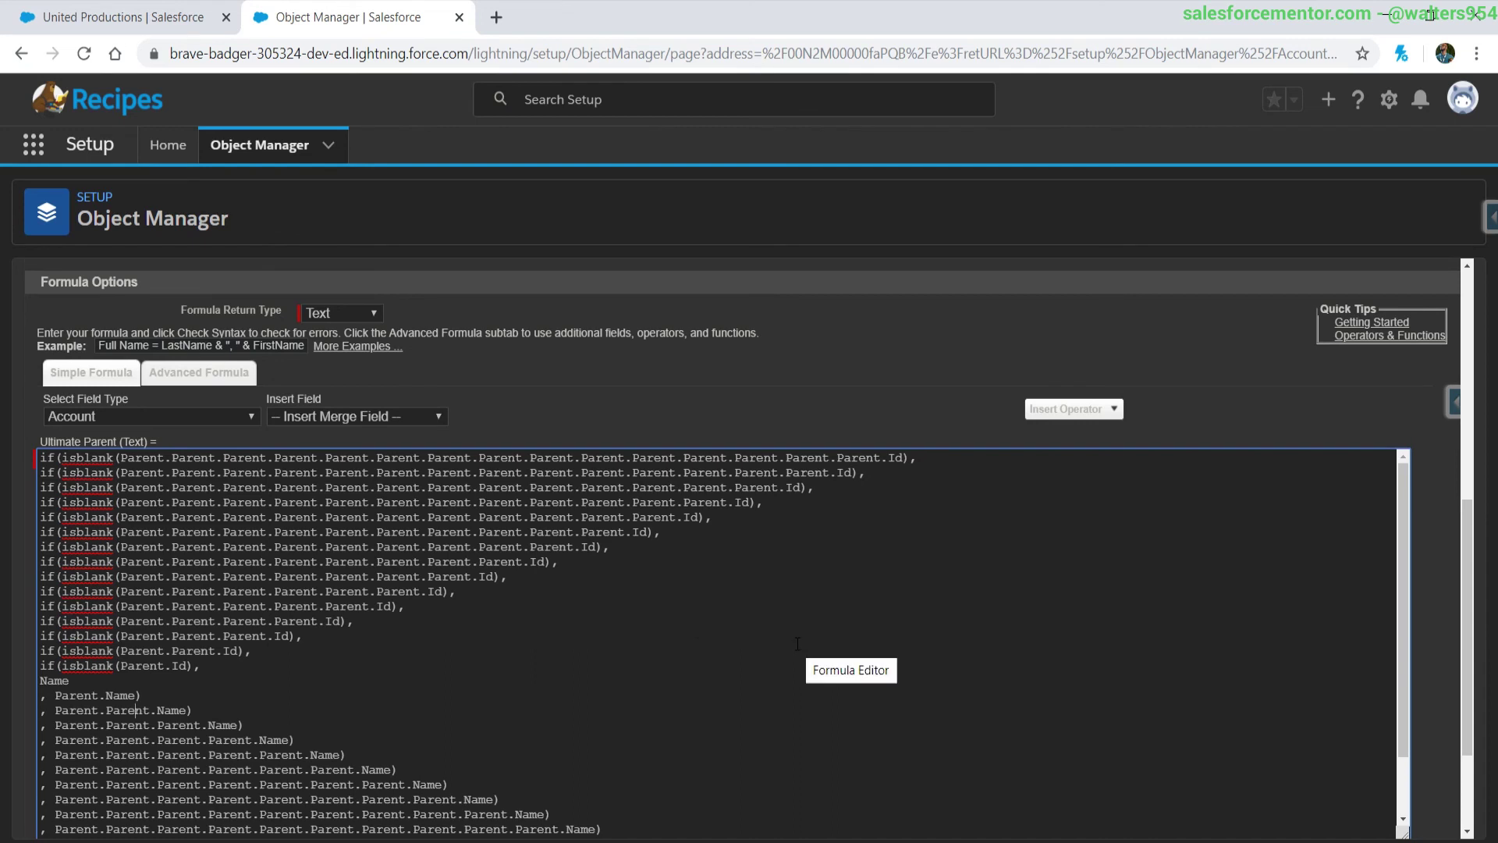
pyautogui.scroll(-1, 797, 643)
pyautogui.scroll(1, 797, 643)
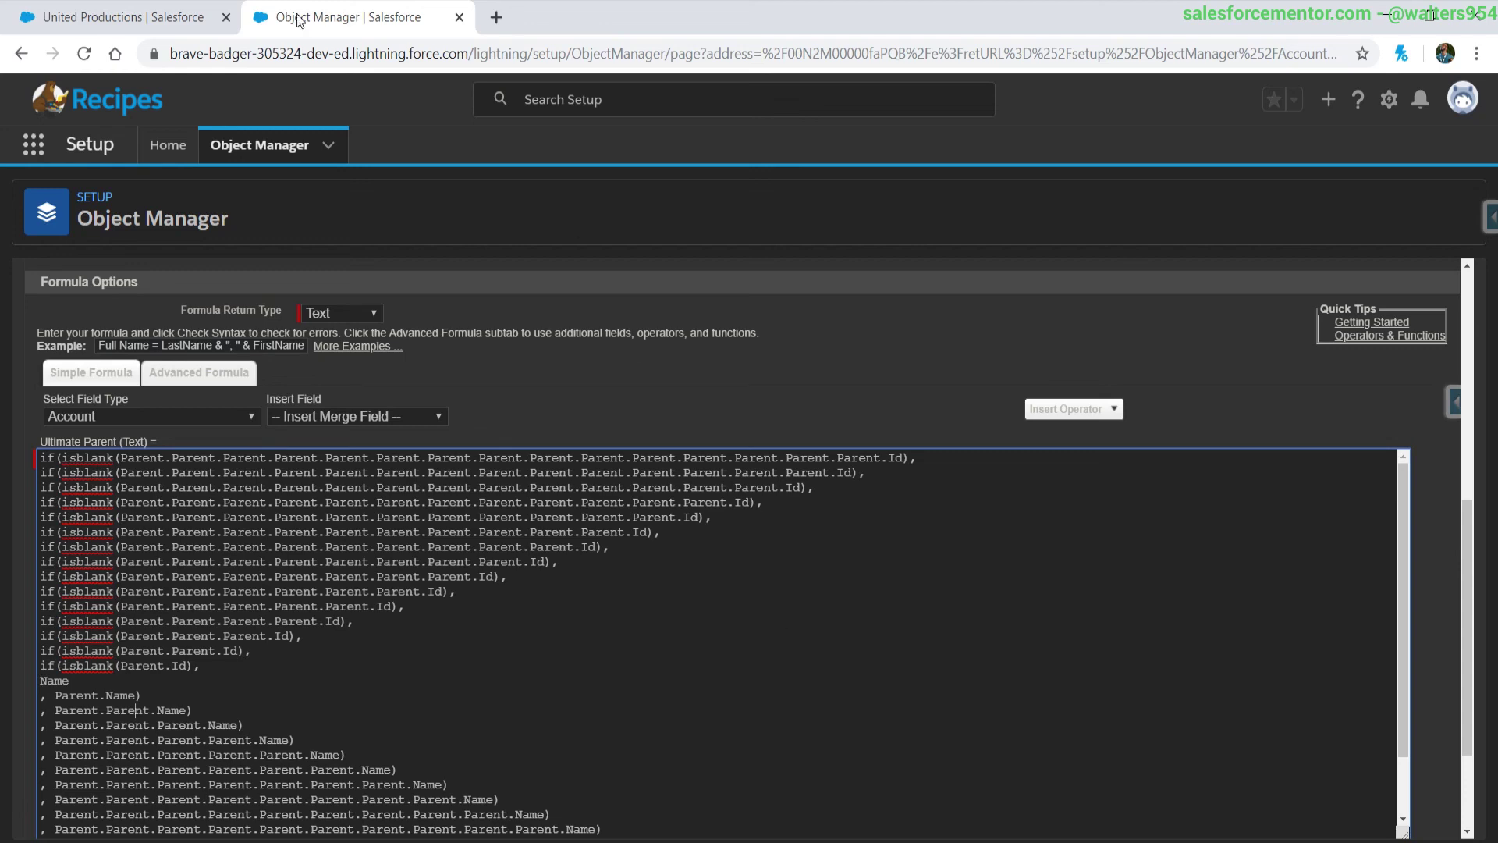
# Step: Switch to United Productions and highlight its Ultimate Parent value, Parent Level 7
pyautogui.click(149, 17)
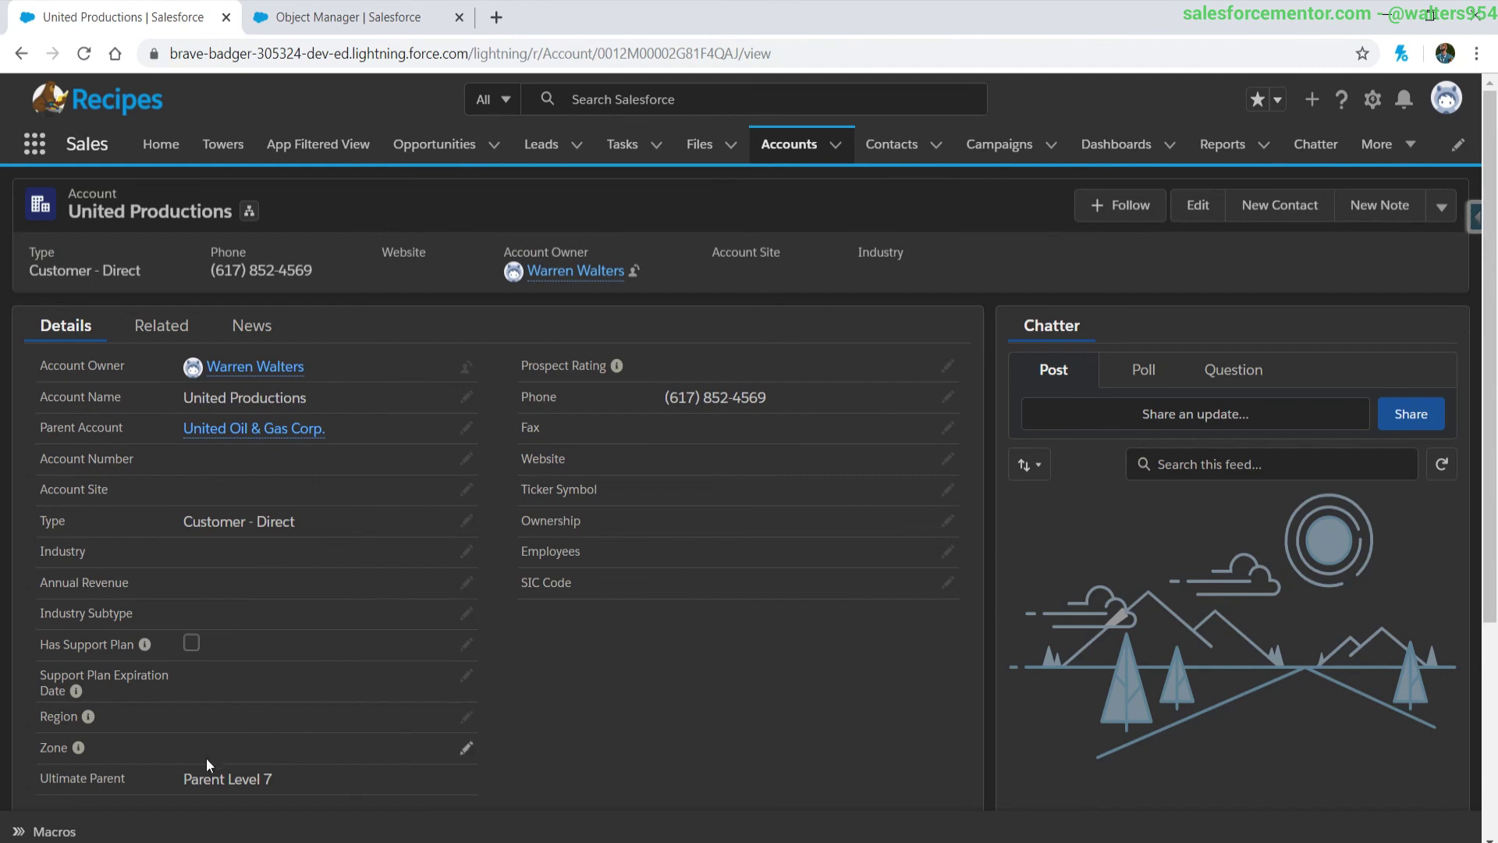
pyautogui.moveTo(181, 779); pyautogui.dragTo(279, 779)
pyautogui.click(283, 778)
pyautogui.moveTo(295, 779); pyautogui.dragTo(179, 785)
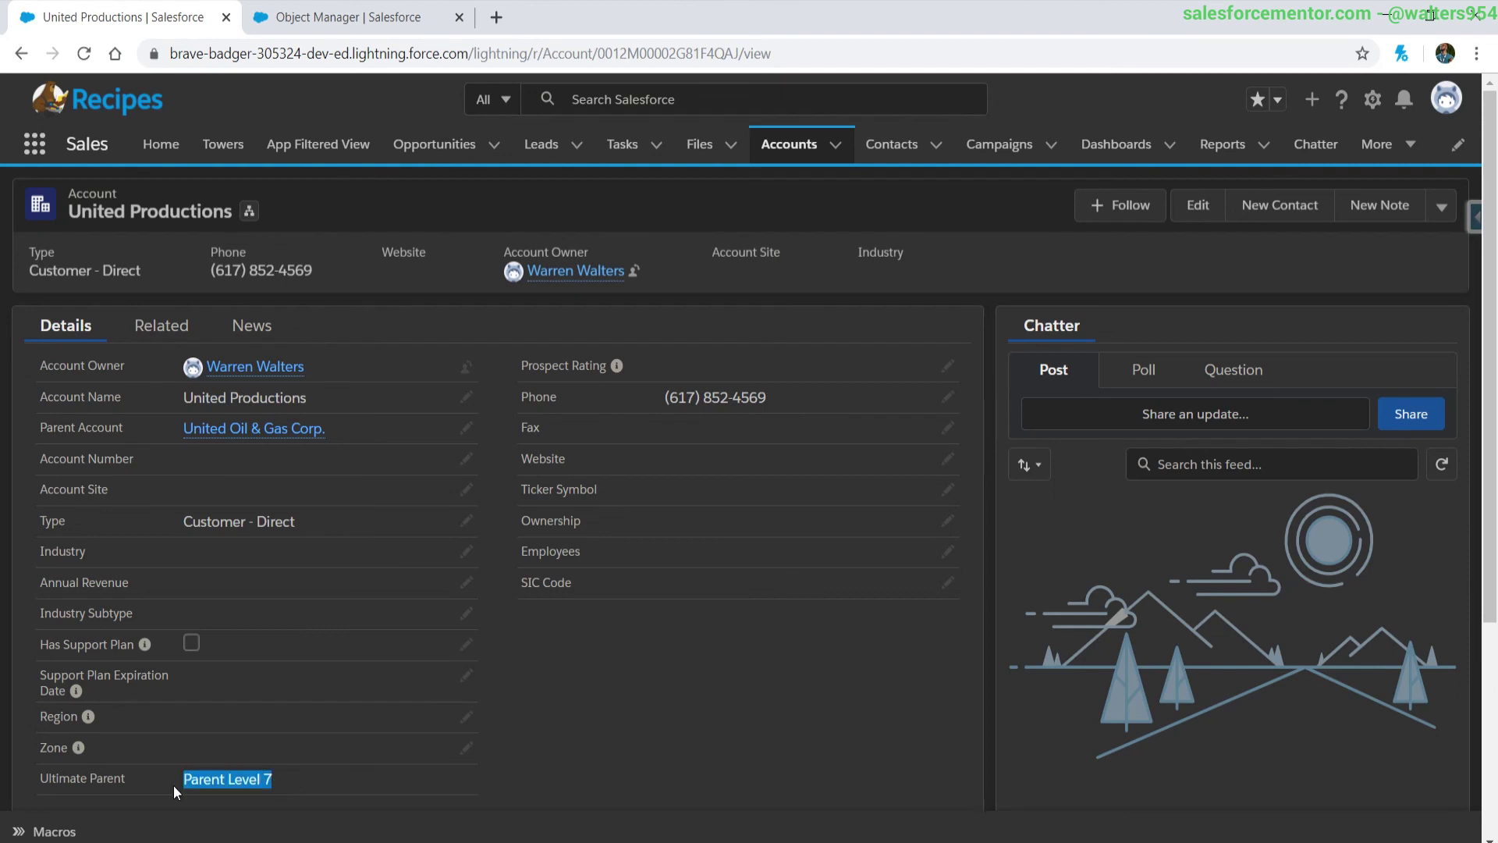